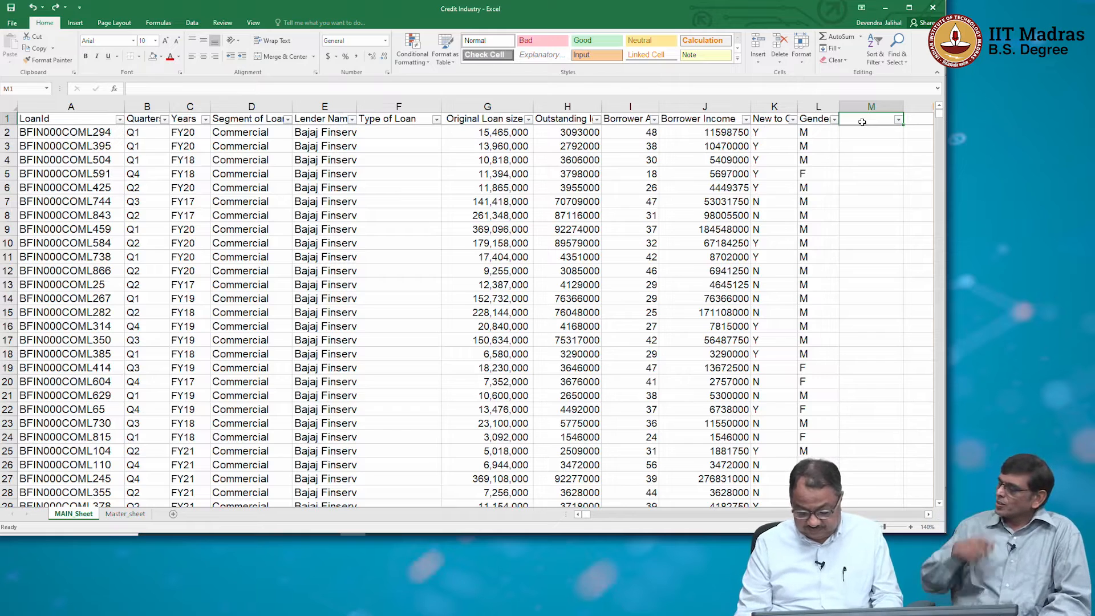
Enter the header "Loan Size" in cell M1, beside the Gender column.
{"action": "type", "text": "ize"}
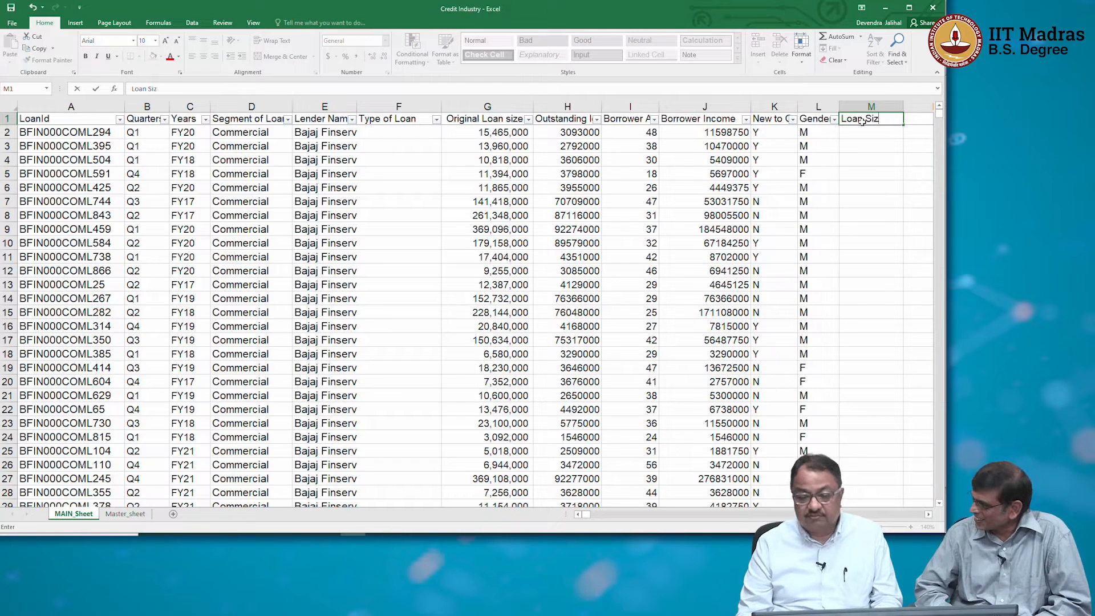
{"action": "key", "text": "Return"}
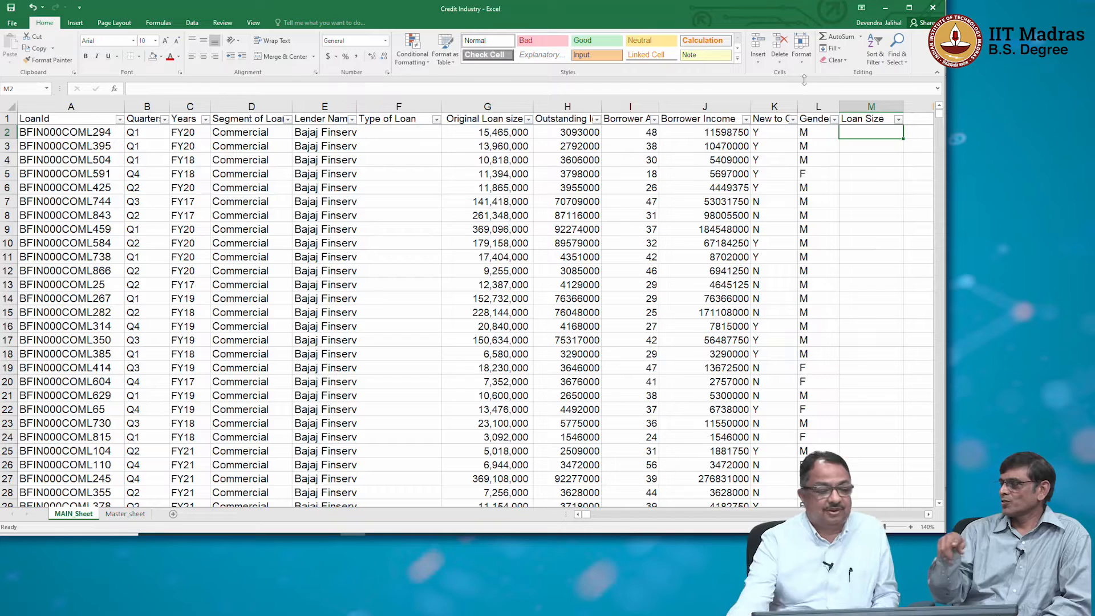
{"action": "left_click", "coordinate": [9, 103]}
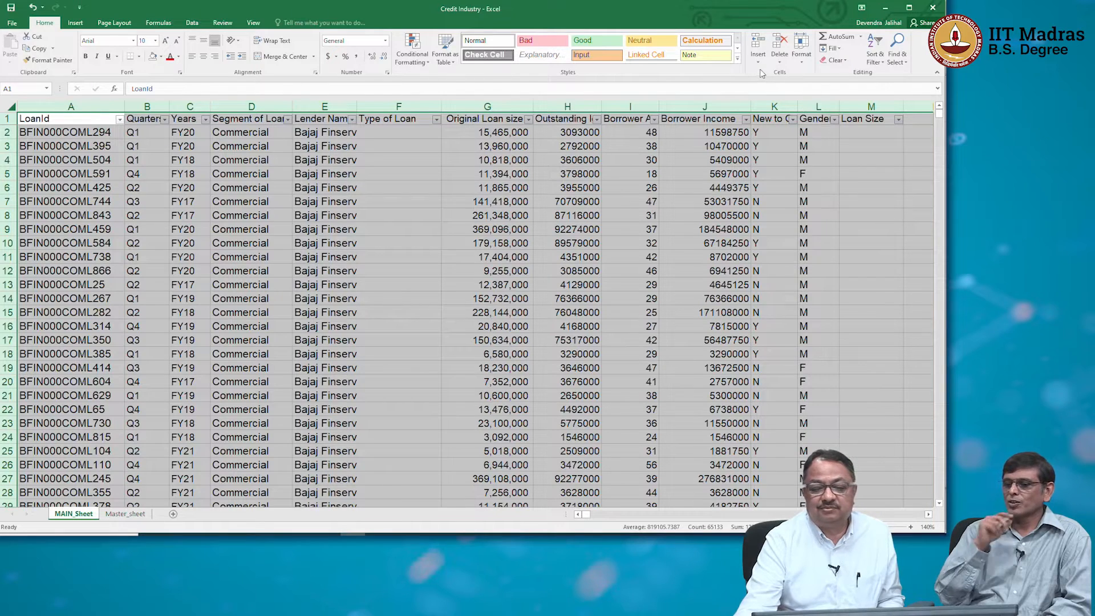
{"action": "left_click", "coordinate": [882, 61]}
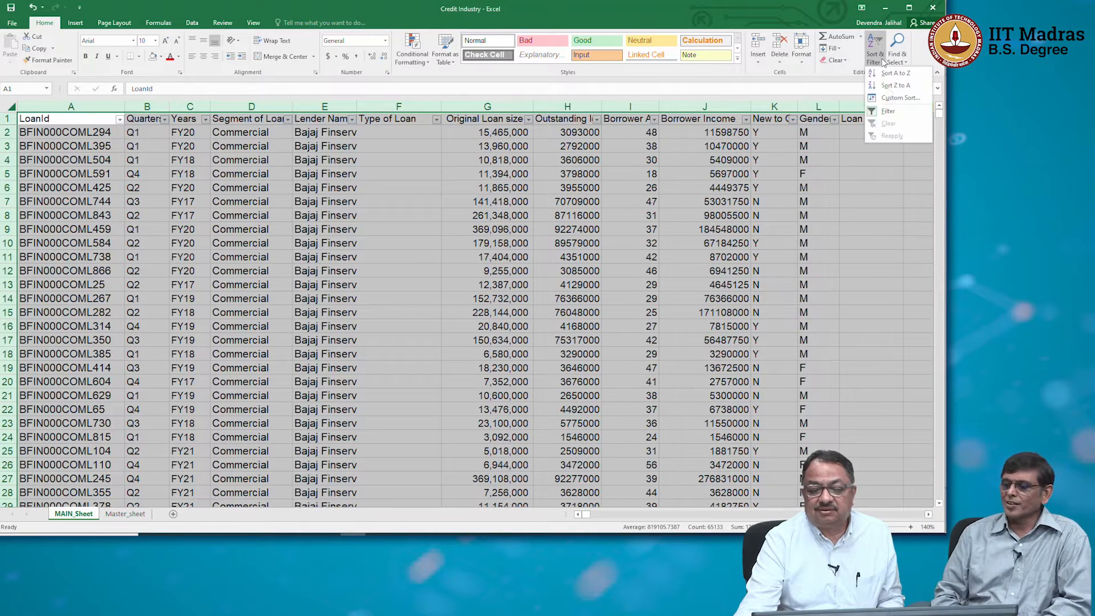
{"action": "left_click", "coordinate": [893, 90]}
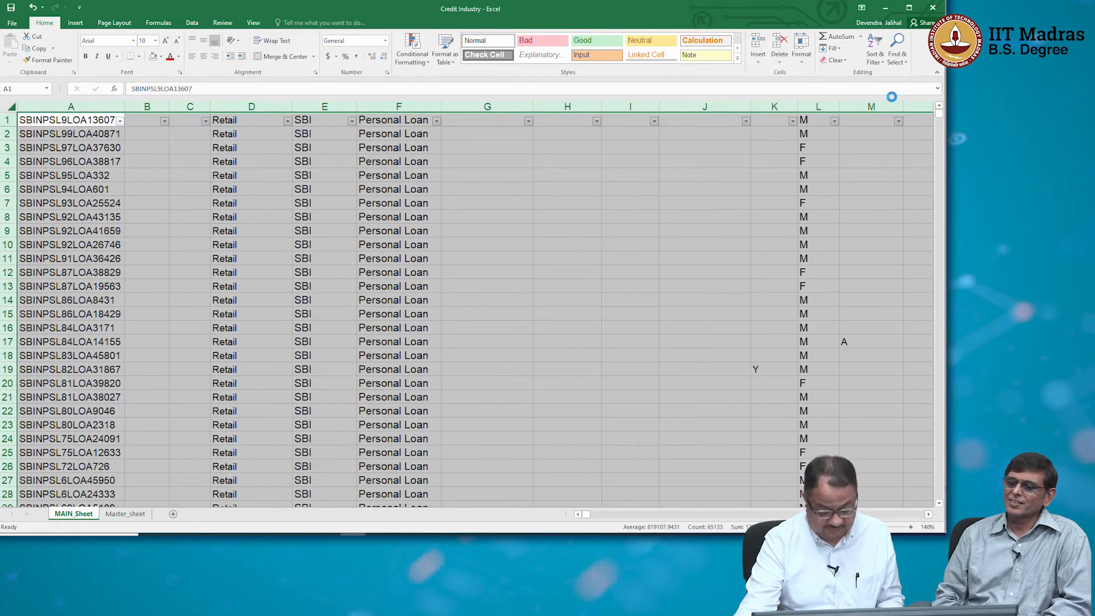
{"action": "key", "text": "ctrl+z"}
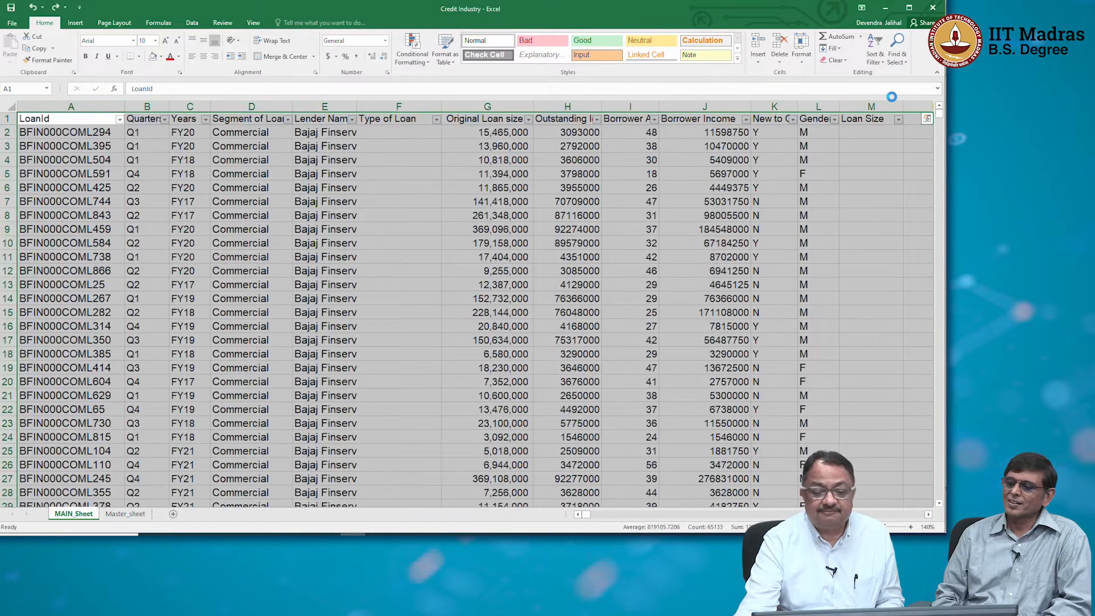
Custom-sort the whole sheet by the values in column G, ordered from largest to smallest.
{"action": "left_click", "coordinate": [885, 64]}
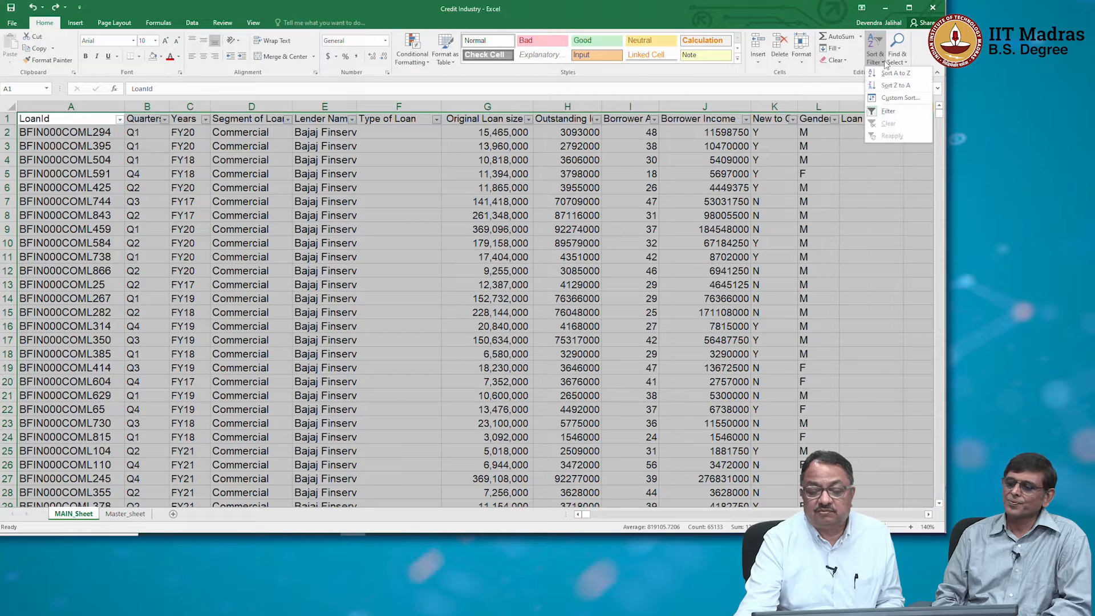
{"action": "left_click", "coordinate": [894, 96]}
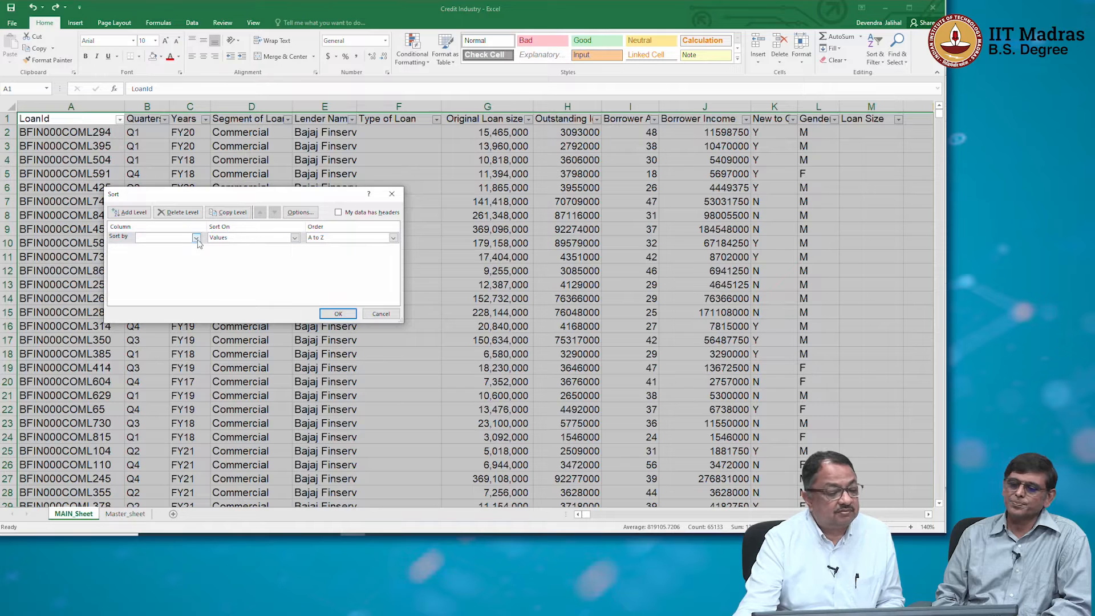
{"action": "left_click", "coordinate": [196, 239]}
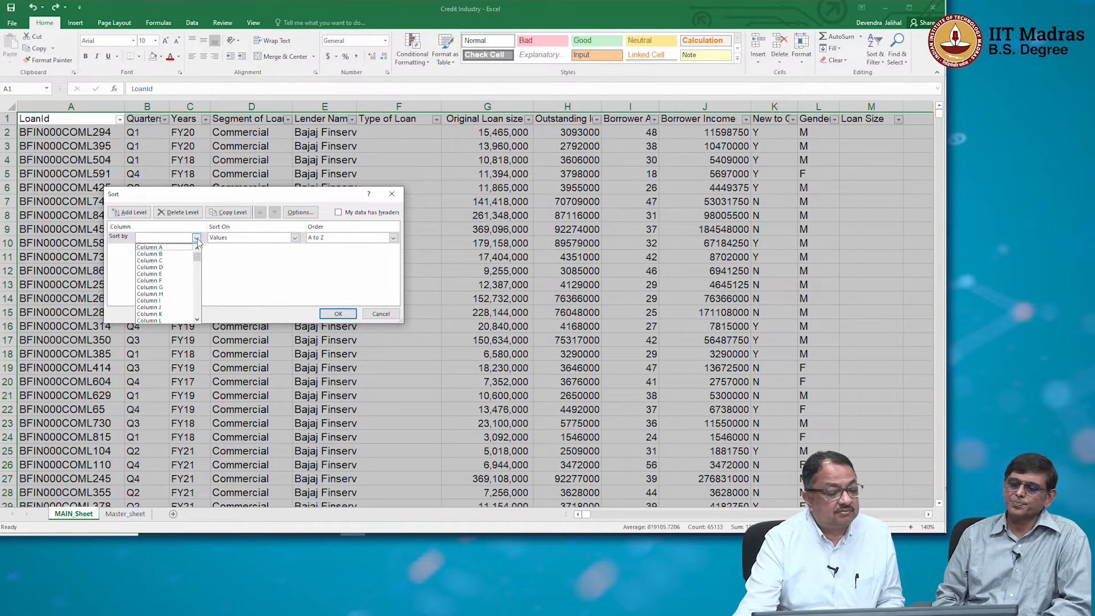
{"action": "left_click", "coordinate": [181, 288]}
{"action": "left_click", "coordinate": [366, 238]}
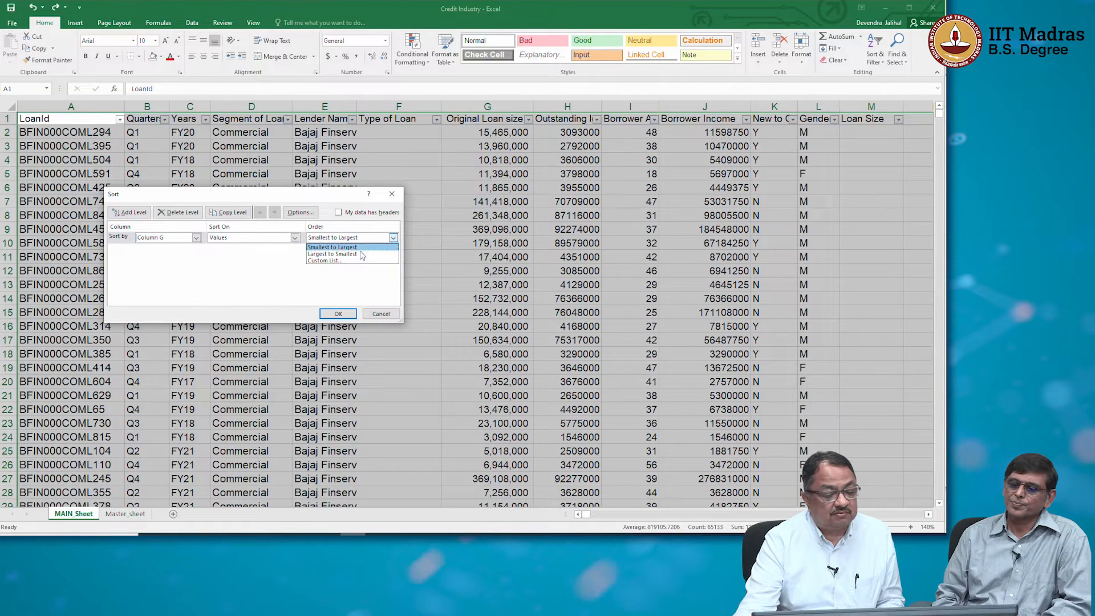
{"action": "left_click", "coordinate": [362, 255]}
{"action": "left_click", "coordinate": [338, 313]}
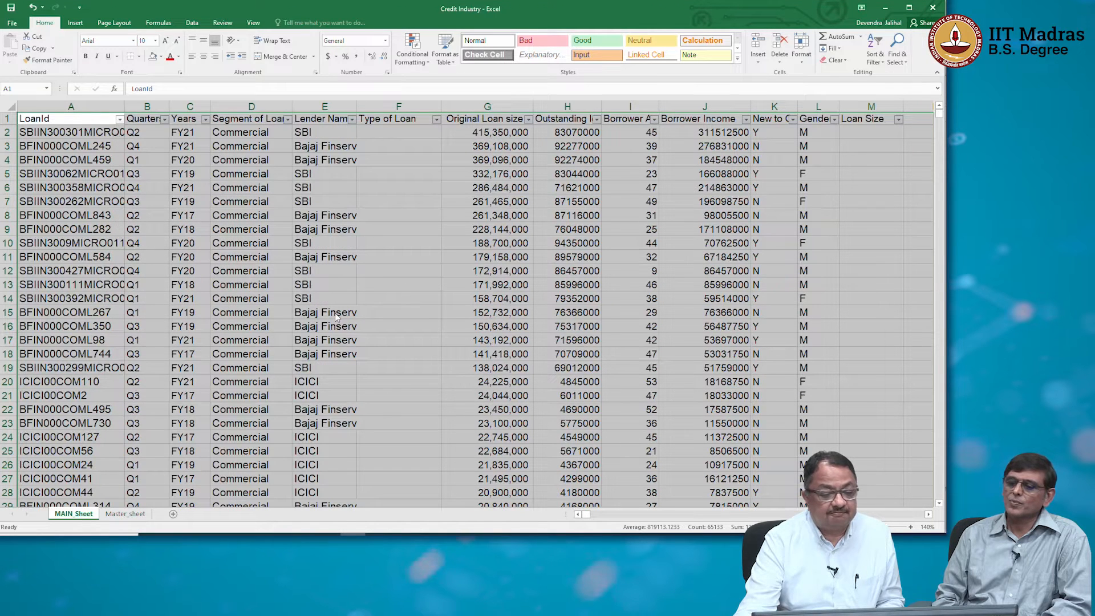
Insert a 2-D line chart of the entire Original Loan size column.
{"action": "left_click", "coordinate": [484, 132]}
{"action": "left_click", "coordinate": [488, 107]}
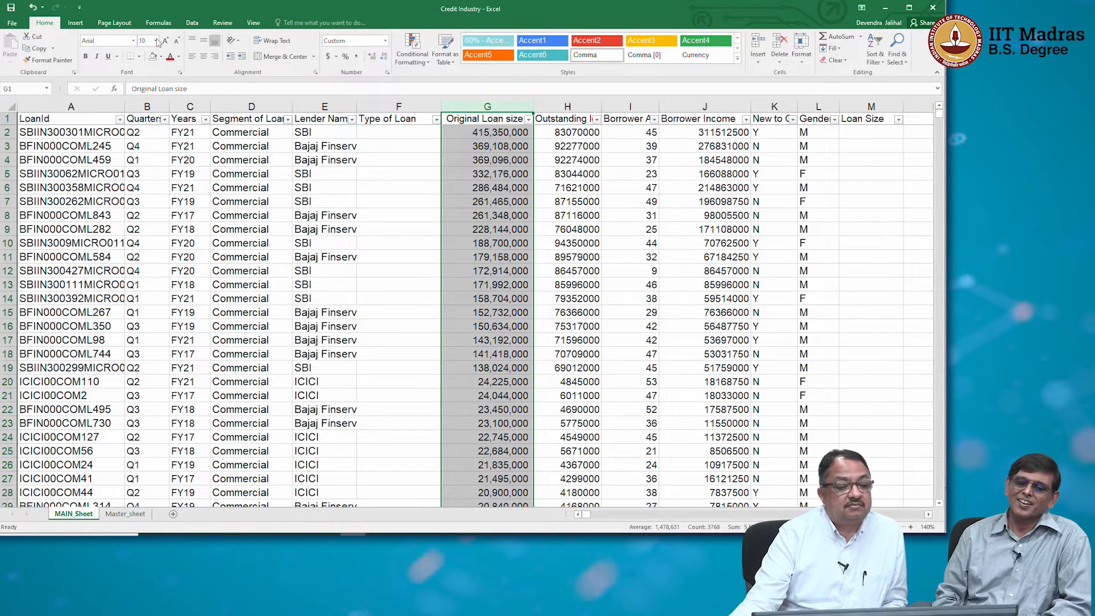
{"action": "left_click", "coordinate": [73, 22]}
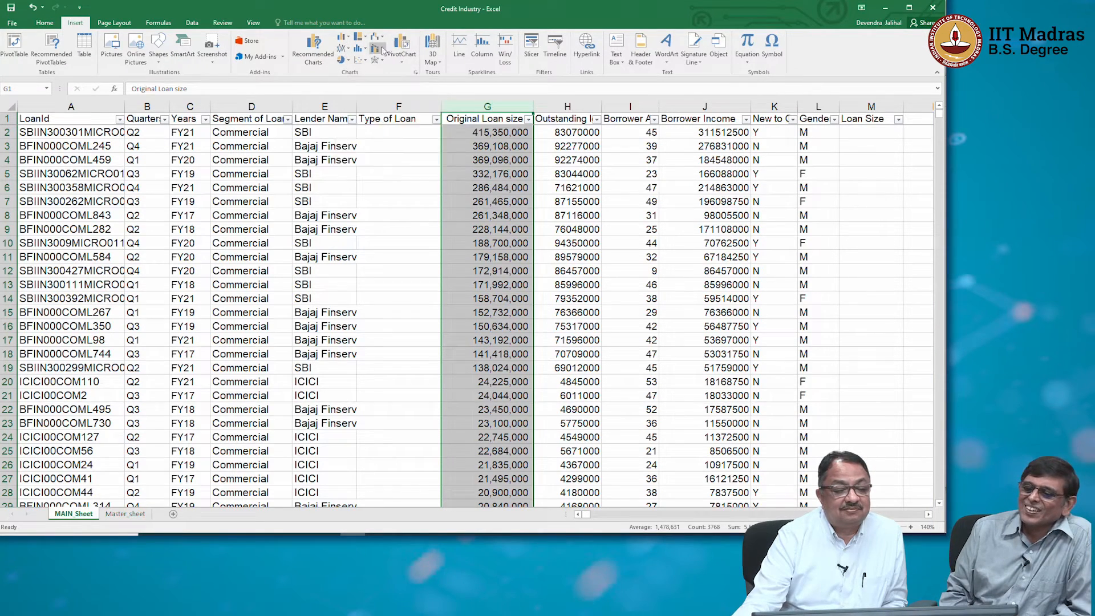
{"action": "left_click", "coordinate": [343, 48]}
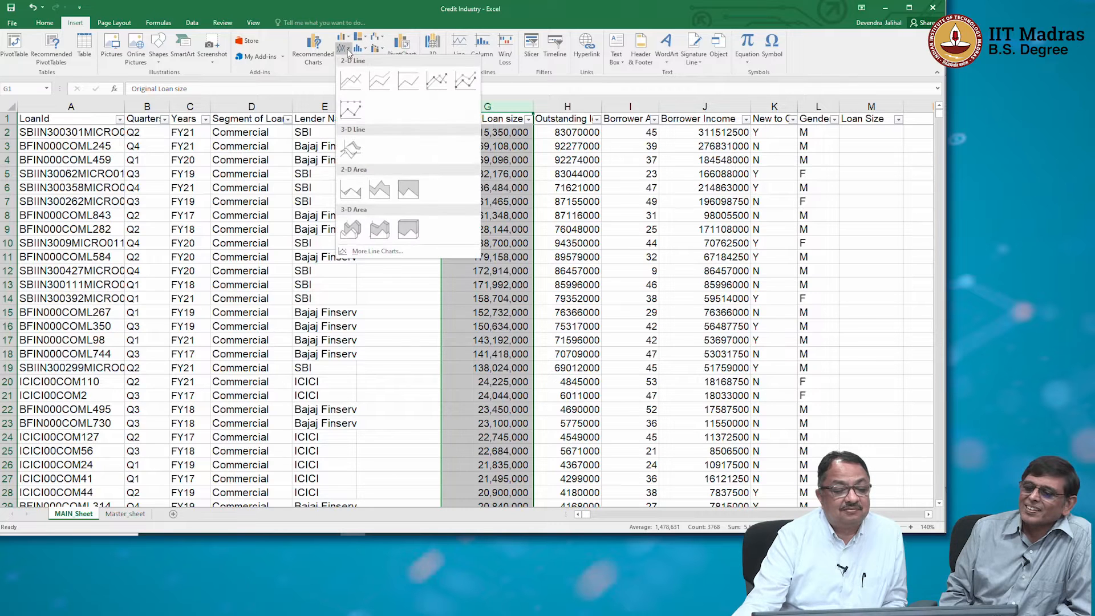
{"action": "left_click", "coordinate": [355, 77]}
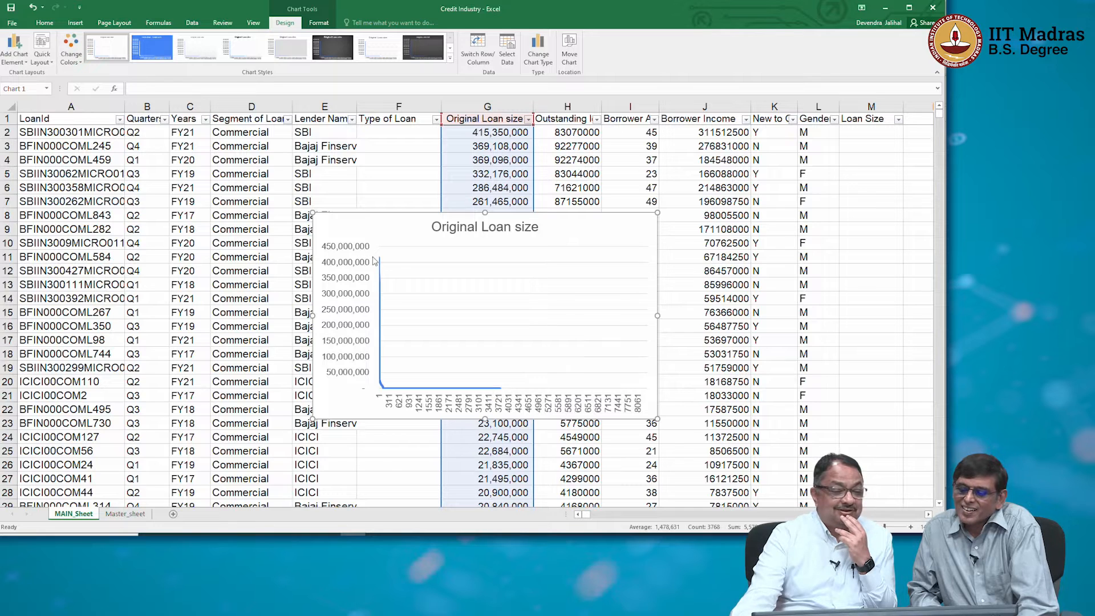
{"action": "mouse_move", "coordinate": [382, 261]}
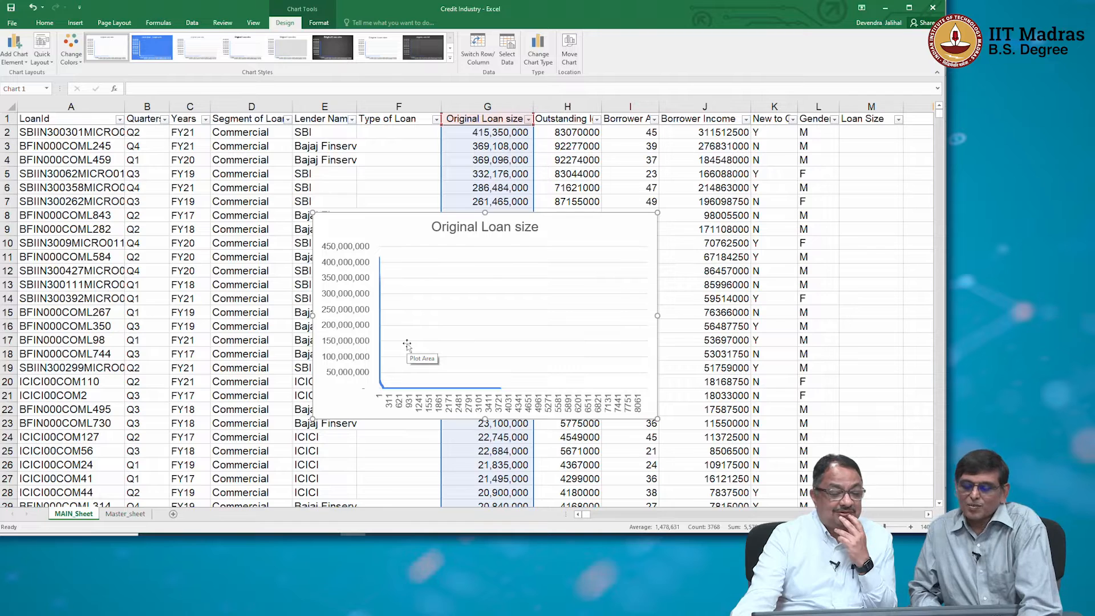
Delete the line chart of the full Original Loan size column.
{"action": "key", "text": "Escape"}
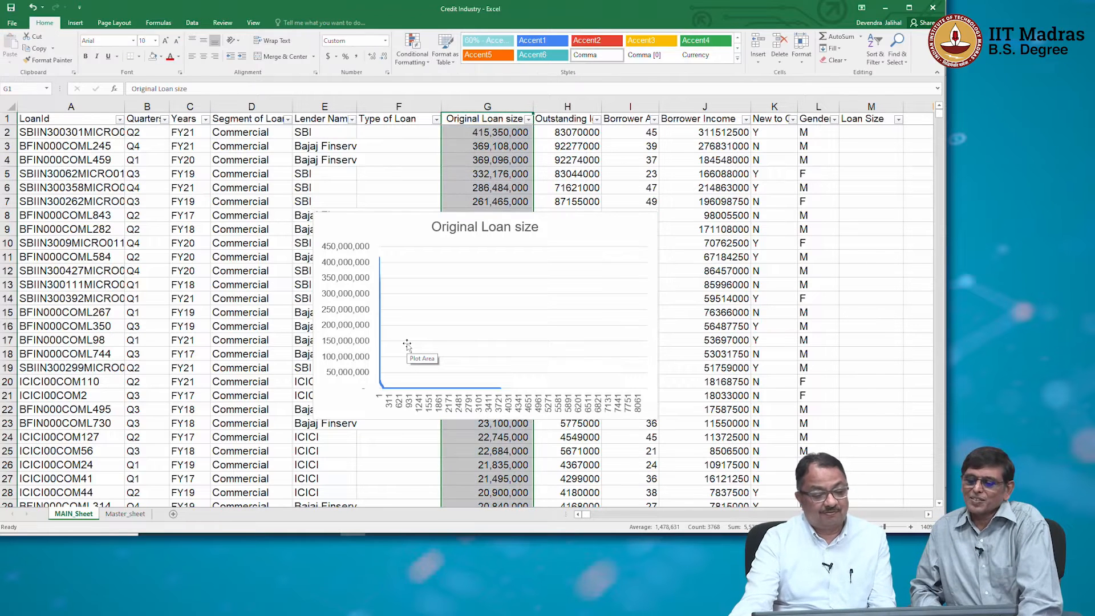
{"action": "left_click", "coordinate": [623, 217]}
{"action": "key", "text": "Delete"}
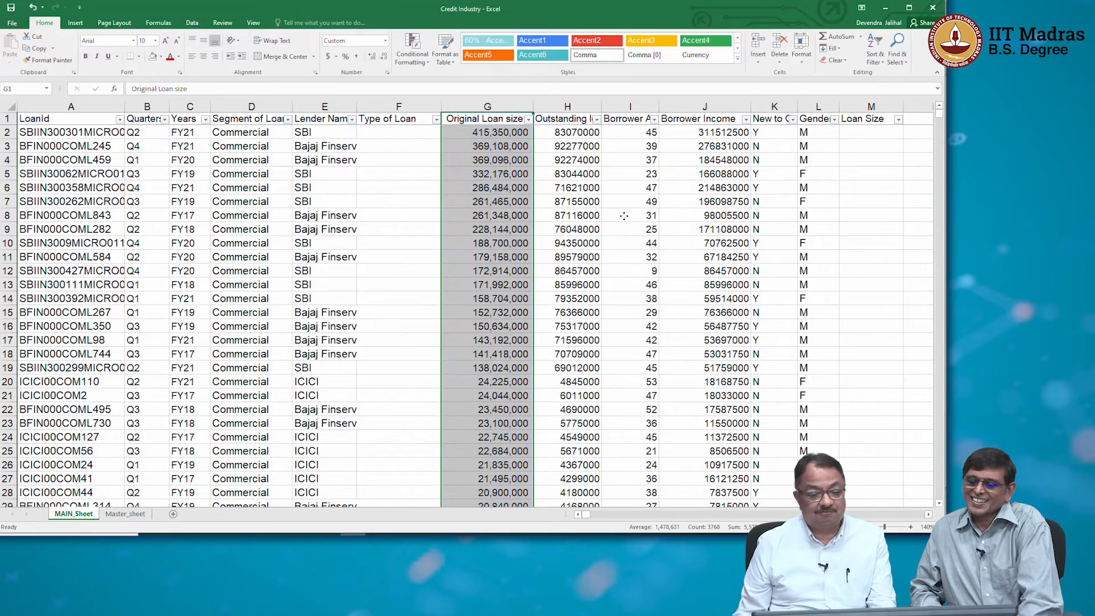
Insert a 2-D line chart of the Original Loan size values from G101 down to G3768, leaving out the largest loans above.
{"action": "key", "text": "Down"}
{"action": "key", "text": "Down"}
{"action": "key", "text": "Down"}
{"action": "key", "text": "Down"}
{"action": "key", "text": "Down"}
{"action": "key", "text": "Down"}
{"action": "key", "text": "Down"}
{"action": "key", "text": "Down"}
{"action": "key", "text": "Down"}
{"action": "key", "text": "Down"}
{"action": "key", "text": "Down"}
{"action": "key", "text": "Down"}
{"action": "key", "text": "Down"}
{"action": "key", "text": "Down"}
{"action": "key", "text": "Down"}
{"action": "key", "text": "Down"}
{"action": "key", "text": "Down"}
{"action": "key", "text": "Down"}
{"action": "key", "text": "Down"}
{"action": "key", "text": "Down"}
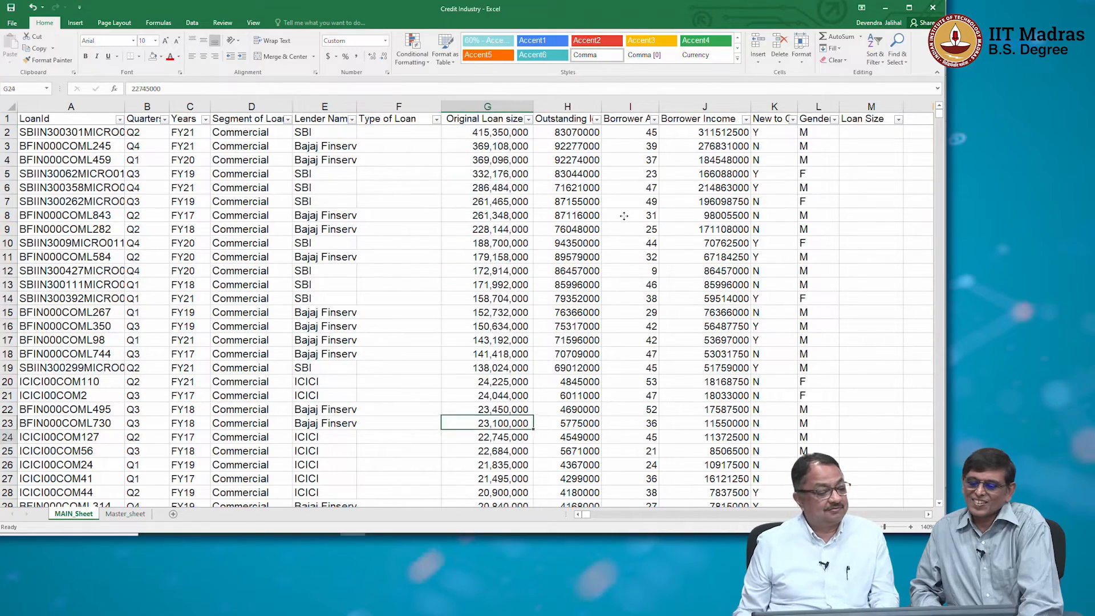
{"action": "key", "text": "Down"}
{"action": "key", "text": "Down"}
{"action": "key", "text": "Down"}
{"action": "key", "text": "Down"}
{"action": "key", "text": "Down"}
{"action": "key", "text": "Down"}
{"action": "key", "text": "Down"}
{"action": "key", "text": "Down"}
{"action": "key", "text": "Down"}
{"action": "key", "text": "Down"}
{"action": "key", "text": "Down"}
{"action": "key", "text": "Down"}
{"action": "key", "text": "Down"}
{"action": "key", "text": "Down"}
{"action": "key", "text": "Down"}
{"action": "key", "text": "Down"}
{"action": "key", "text": "Down"}
{"action": "key", "text": "Down"}
{"action": "key", "text": "Down"}
{"action": "key", "text": "Down"}
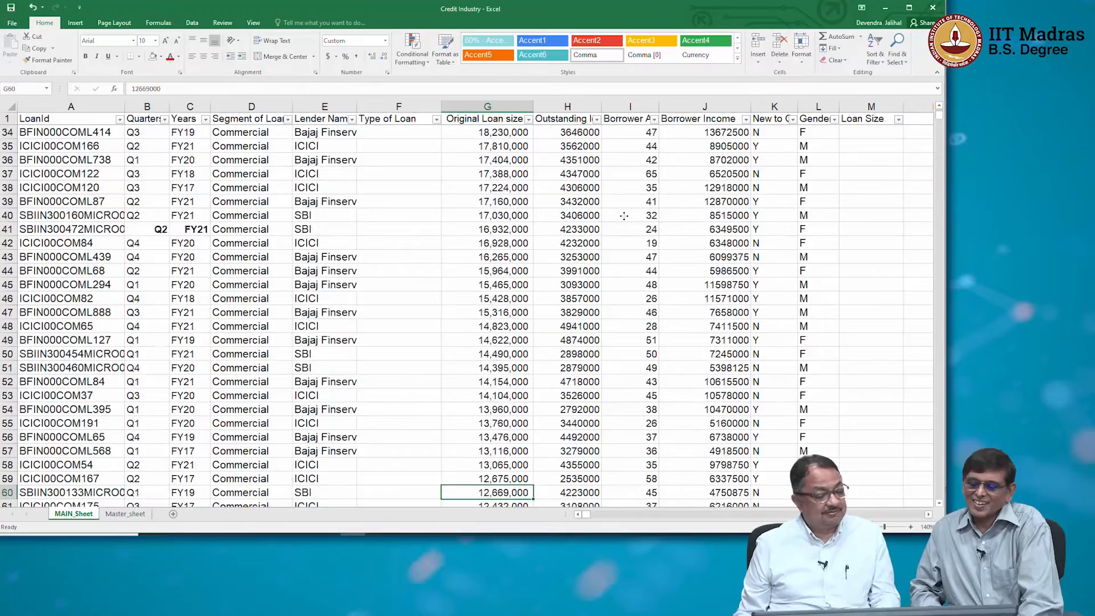
{"action": "key", "text": "Down"}
{"action": "key", "text": "Down"}
{"action": "key", "text": "Down"}
{"action": "key", "text": "Down"}
{"action": "key", "text": "Down"}
{"action": "key", "text": "Down"}
{"action": "key", "text": "Down"}
{"action": "key", "text": "Down"}
{"action": "key", "text": "Down"}
{"action": "key", "text": "Down"}
{"action": "key", "text": "Down"}
{"action": "key", "text": "Down"}
{"action": "key", "text": "Down"}
{"action": "key", "text": "Down"}
{"action": "key", "text": "Down"}
{"action": "key", "text": "Down"}
{"action": "key", "text": "Down"}
{"action": "key", "text": "Down"}
{"action": "key", "text": "Down"}
{"action": "key", "text": "Down"}
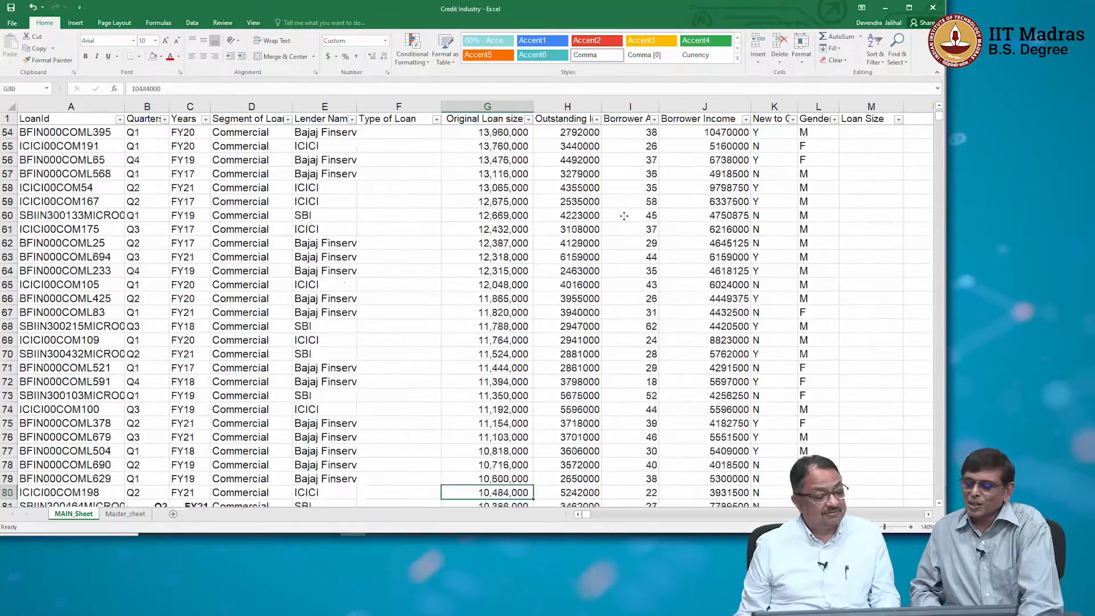
{"action": "key", "text": "Down"}
{"action": "key", "text": "Down"}
{"action": "key", "text": "Down"}
{"action": "key", "text": "Down"}
{"action": "key", "text": "Down"}
{"action": "key", "text": "Down"}
{"action": "key", "text": "Down"}
{"action": "key", "text": "Down"}
{"action": "key", "text": "Down"}
{"action": "key", "text": "Down"}
{"action": "key", "text": "Down"}
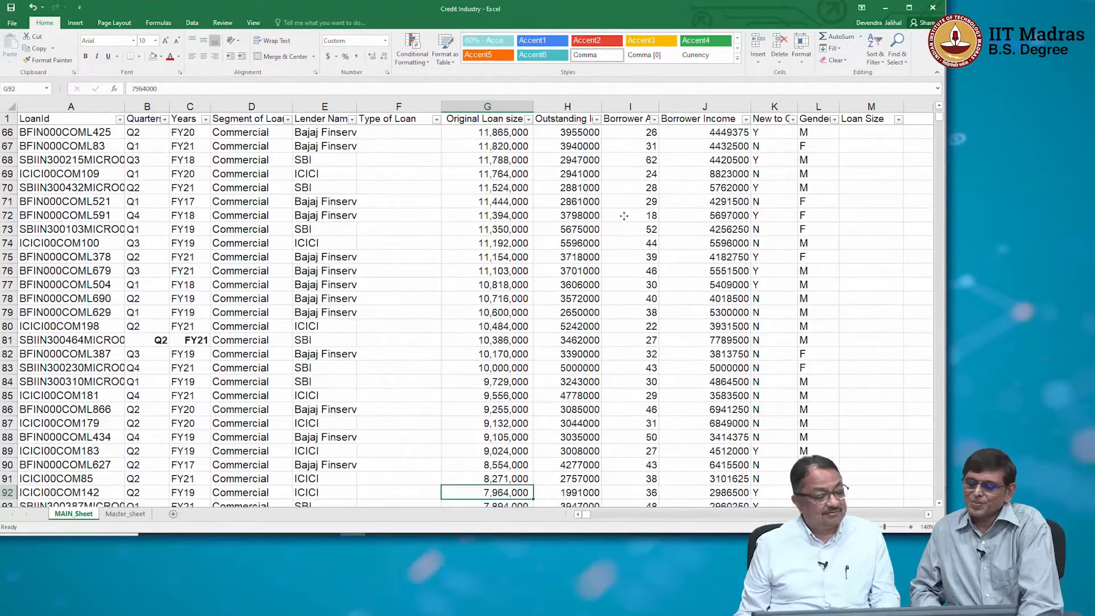
{"action": "key", "text": "Down"}
{"action": "key", "text": "Down"}
{"action": "key", "text": "Down"}
{"action": "key", "text": "Down"}
{"action": "key", "text": "Down"}
{"action": "key", "text": "Down"}
{"action": "key", "text": "Down"}
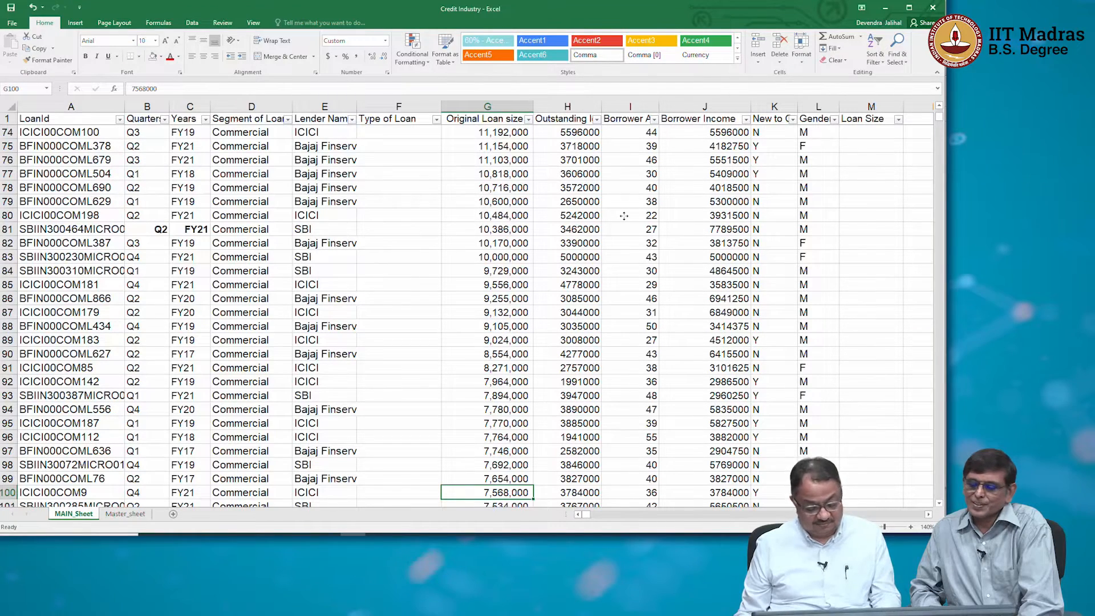
{"action": "key", "text": "Down"}
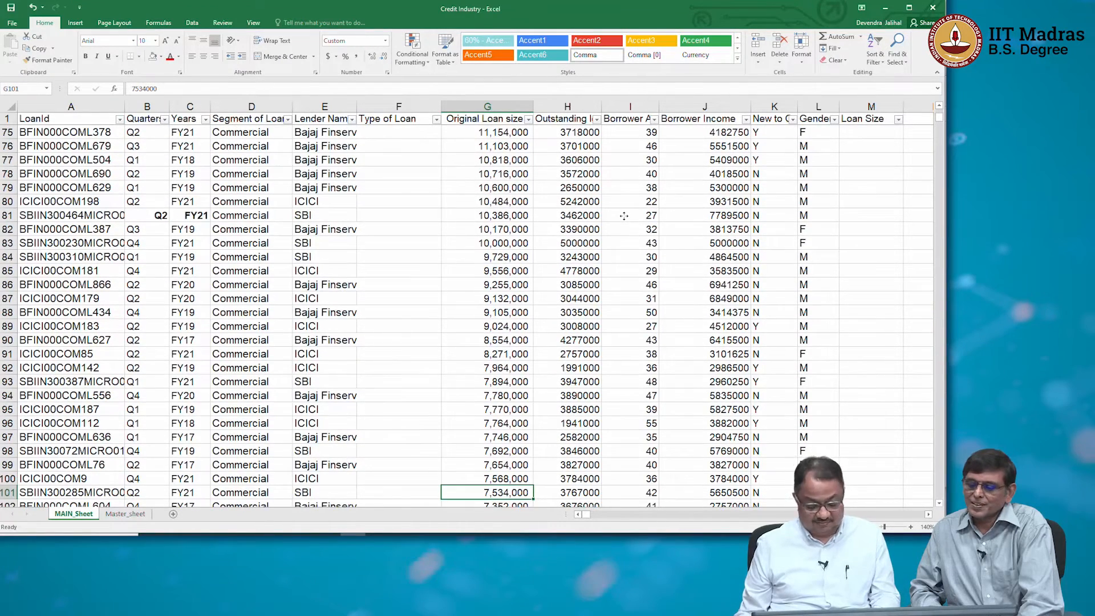
{"action": "key", "text": "ctrl+shift+Down"}
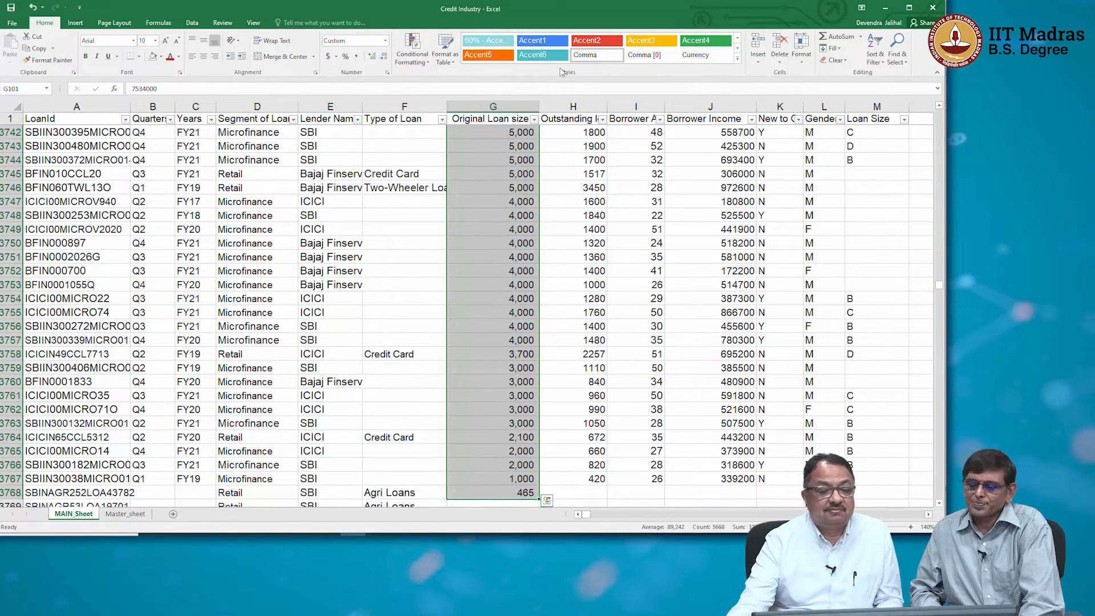
{"action": "left_click", "coordinate": [74, 24]}
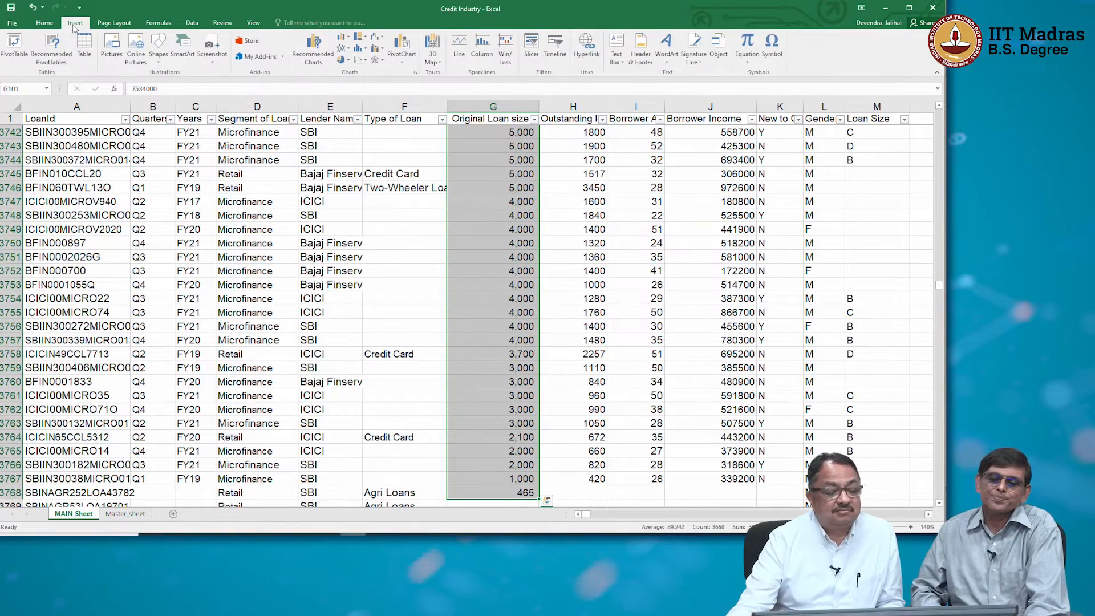
{"action": "left_click", "coordinate": [347, 49]}
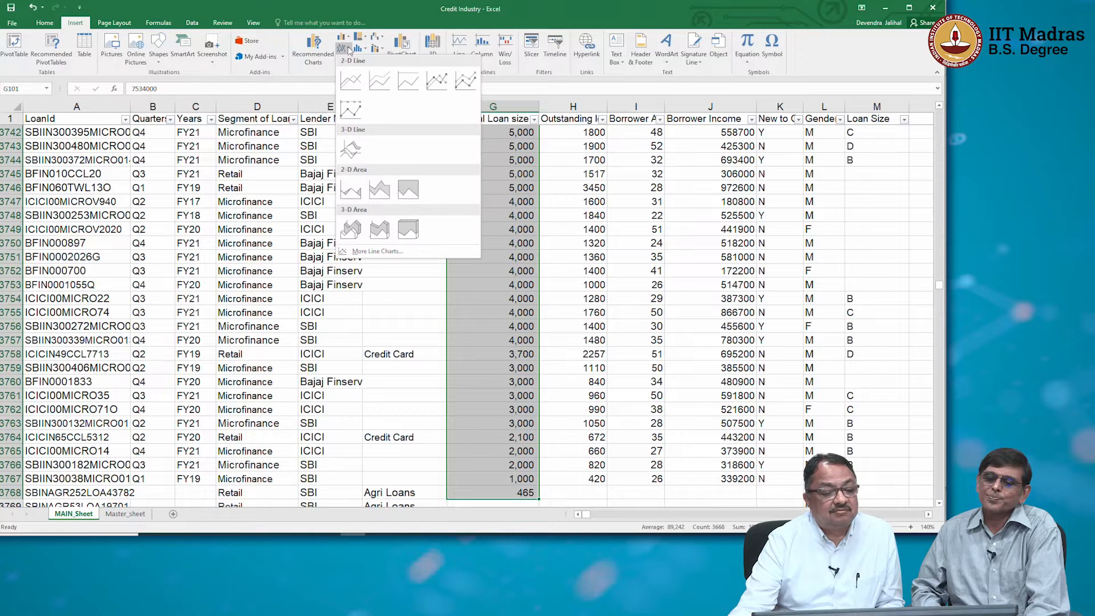
{"action": "left_click", "coordinate": [352, 81]}
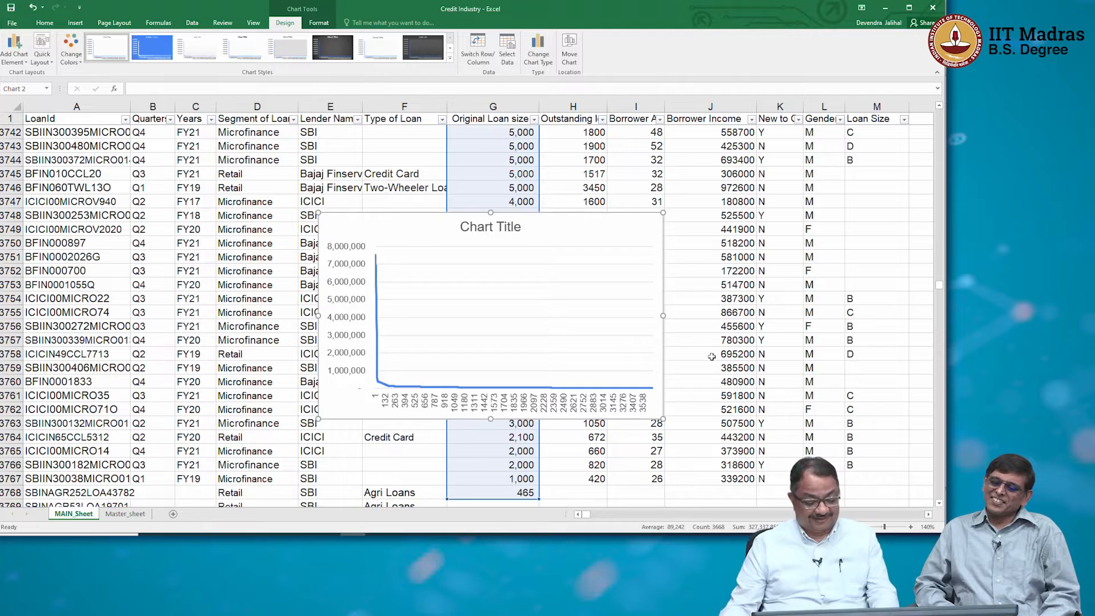
Remove the horizontal gridlines from the loan size line chart.
{"action": "left_click", "coordinate": [556, 372]}
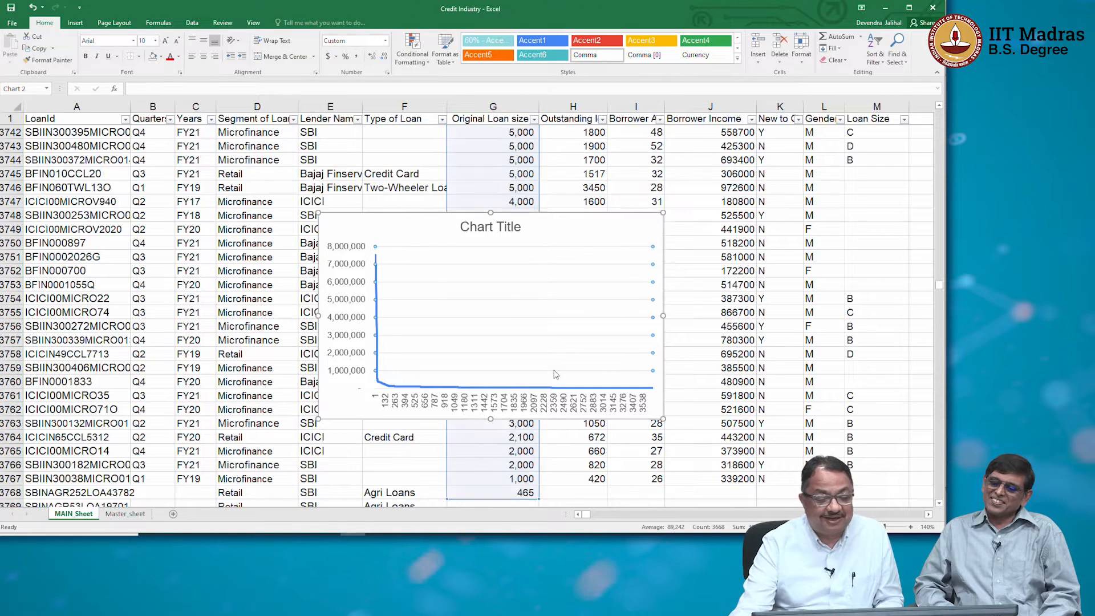
{"action": "left_click", "coordinate": [556, 374]}
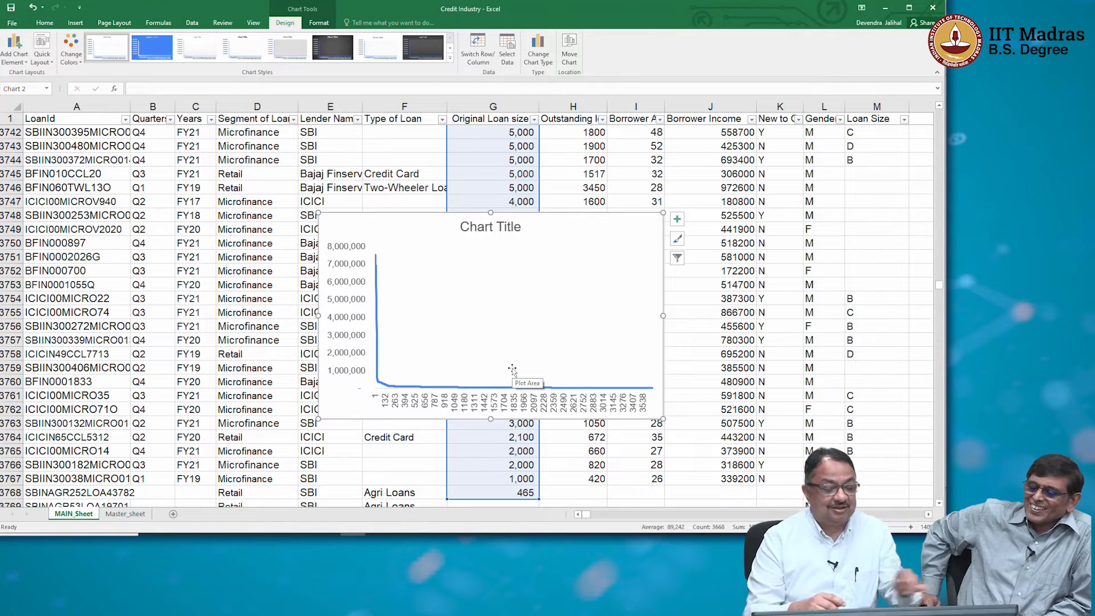
Open the horizontal axis formatting options and examine how the loan size curve falls across the records.
{"action": "double_click", "coordinate": [394, 394]}
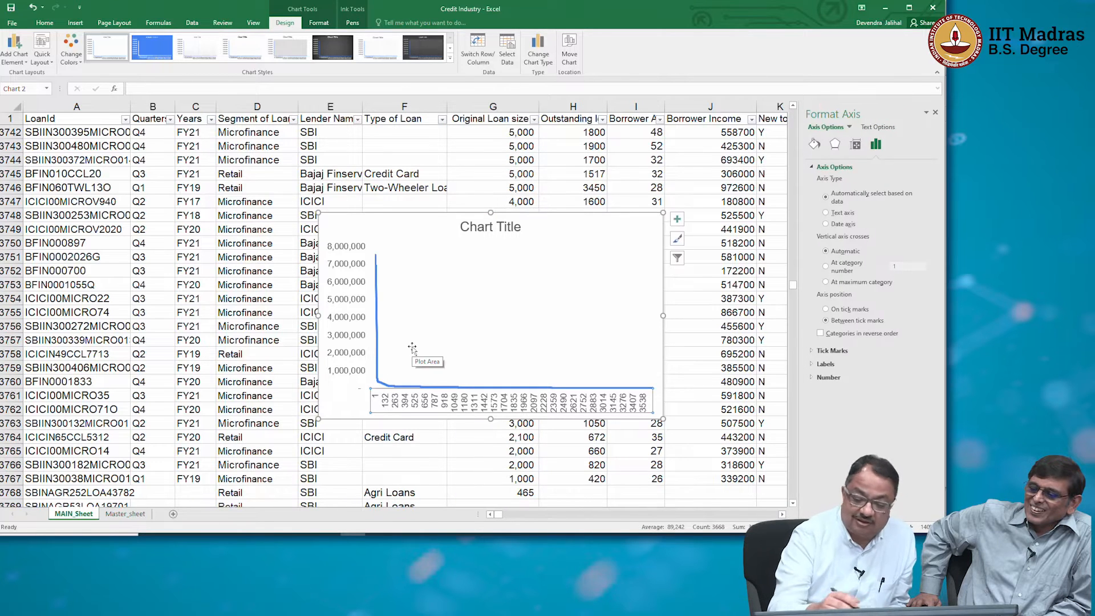
{"action": "left_click", "coordinate": [413, 313]}
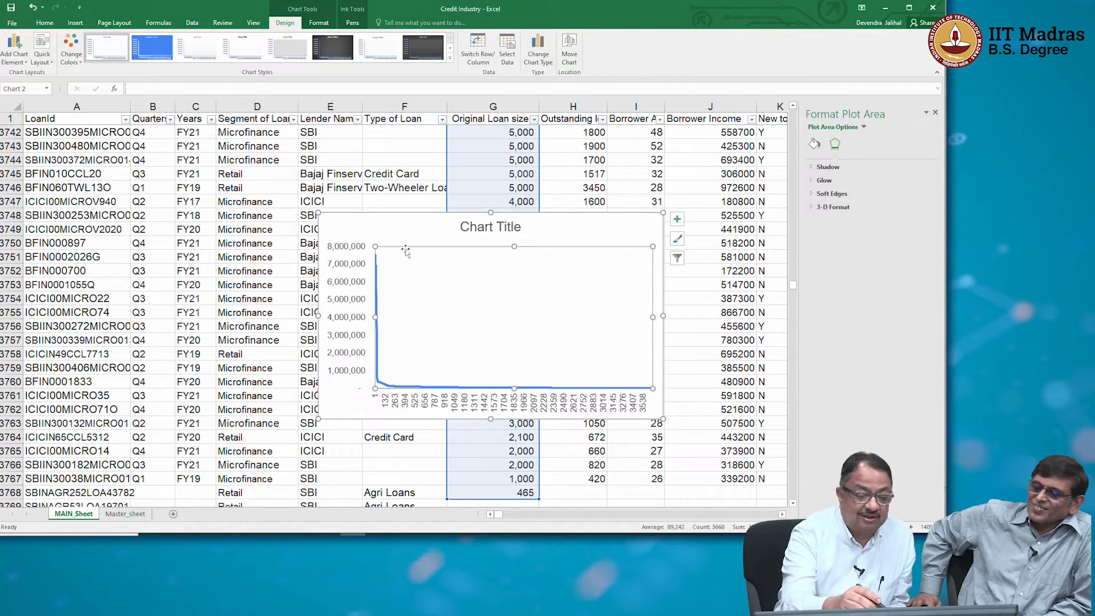
{"action": "scroll", "coordinate": [365, 250], "scroll_direction": "up", "scroll_amount": 3}
{"action": "left_click", "coordinate": [423, 404]}
{"action": "scroll", "coordinate": [426, 403], "scroll_direction": "down", "scroll_amount": 2}
{"action": "scroll", "coordinate": [426, 403], "scroll_direction": "down", "scroll_amount": 1}
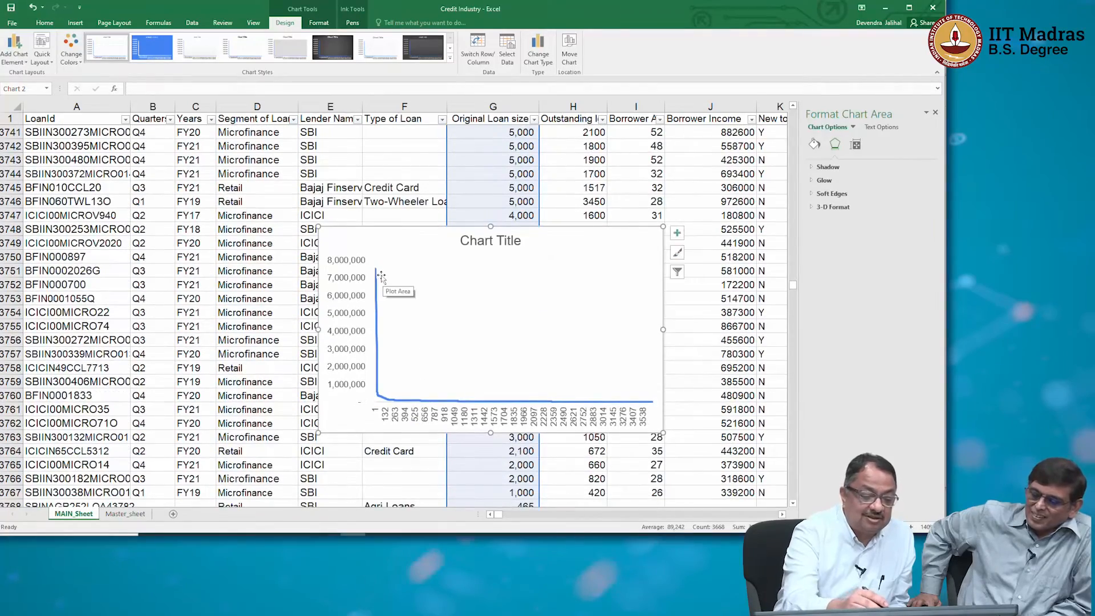
{"action": "scroll", "coordinate": [353, 320], "scroll_direction": "up", "scroll_amount": 5}
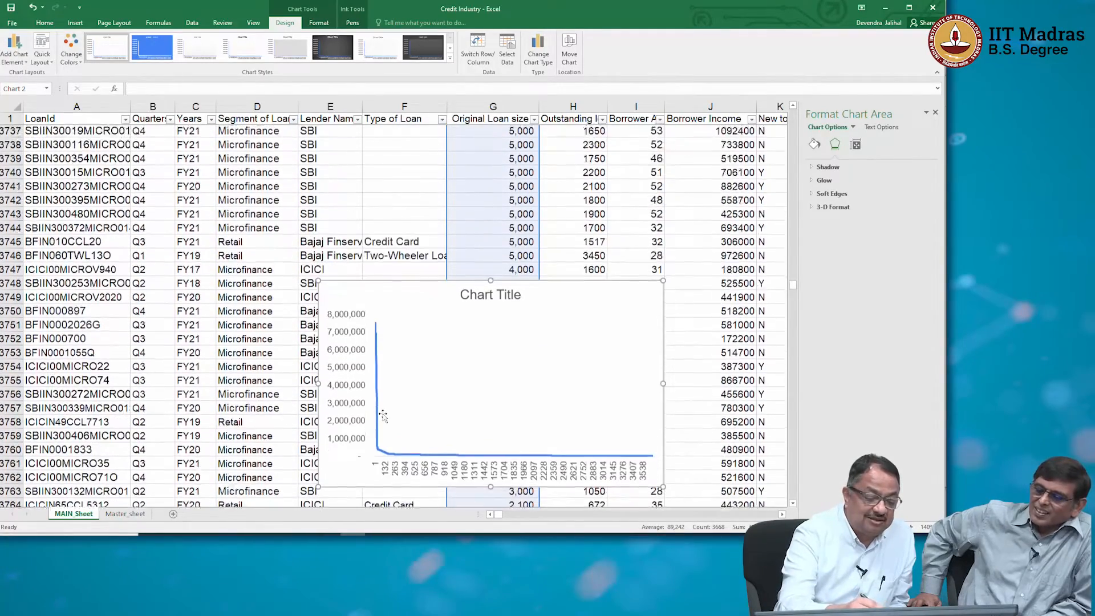
{"action": "scroll", "coordinate": [371, 387], "scroll_direction": "down", "scroll_amount": 4}
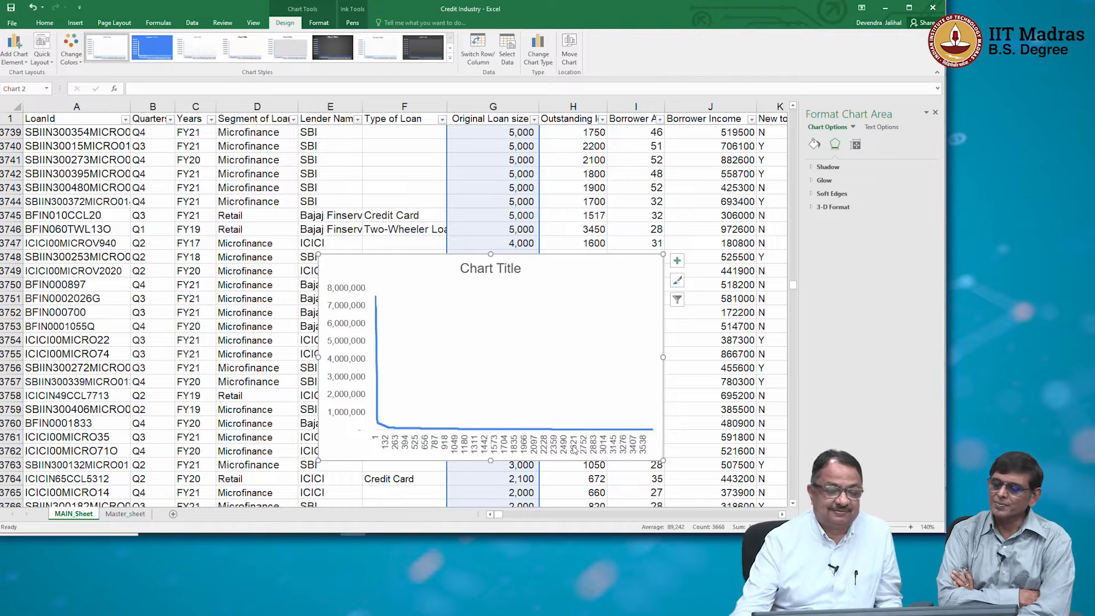
Remove the Original Loan size line chart from MAIN_Sheet.
{"action": "left_click", "coordinate": [569, 261]}
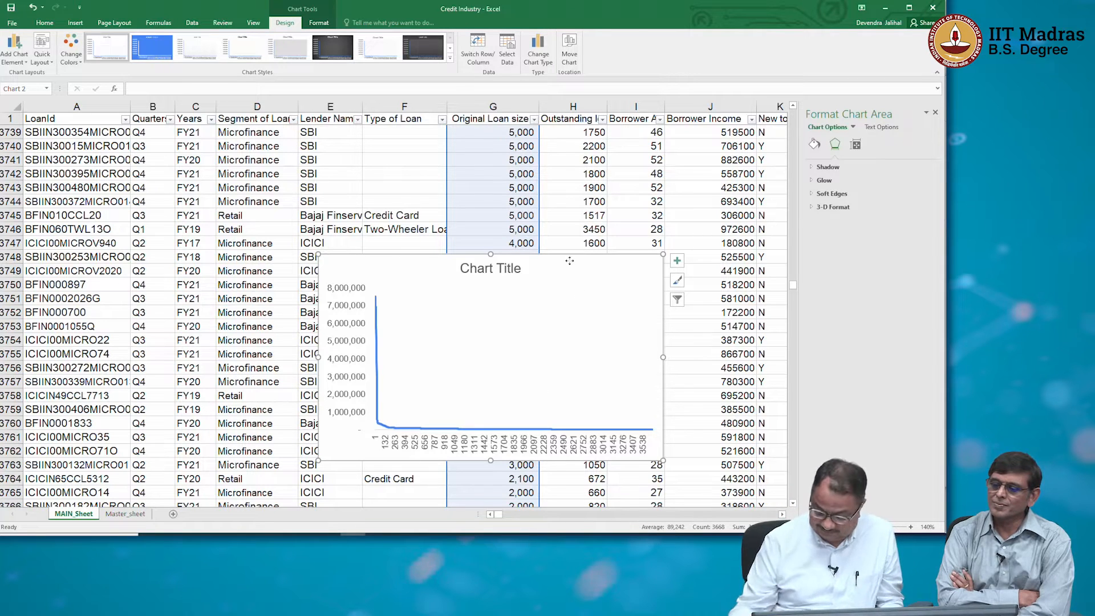
{"action": "key", "text": "Delete"}
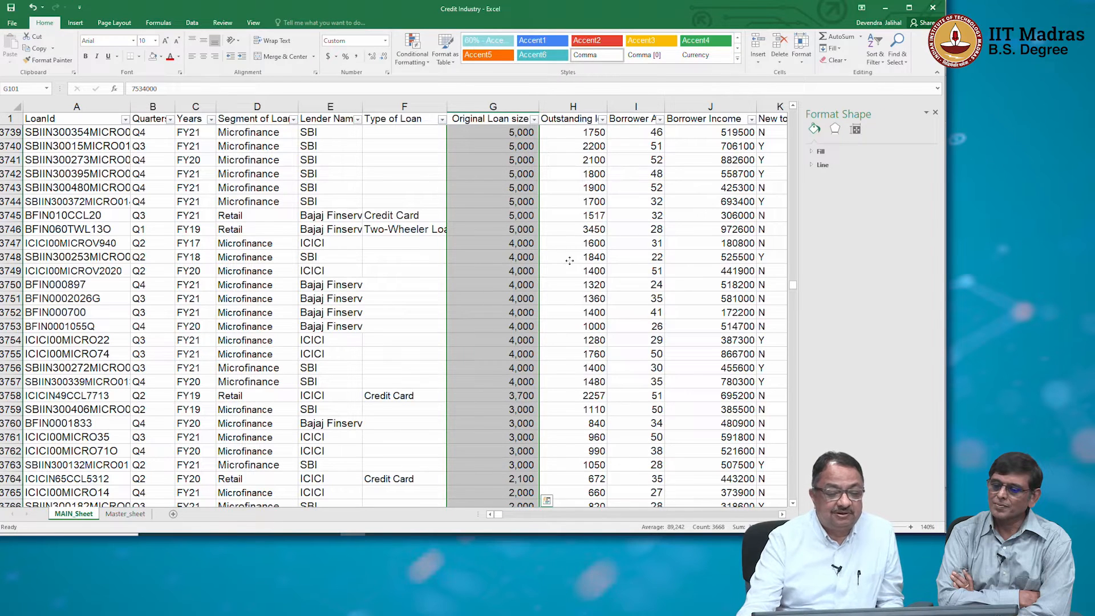
{"action": "left_click", "coordinate": [485, 233]}
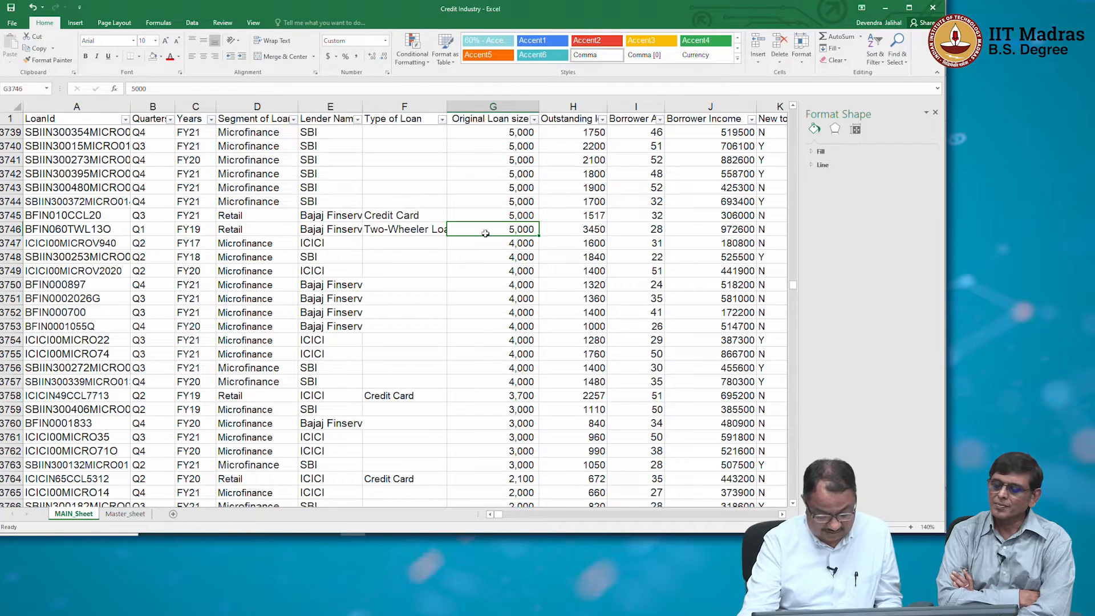
{"action": "key", "text": "ctrl+z"}
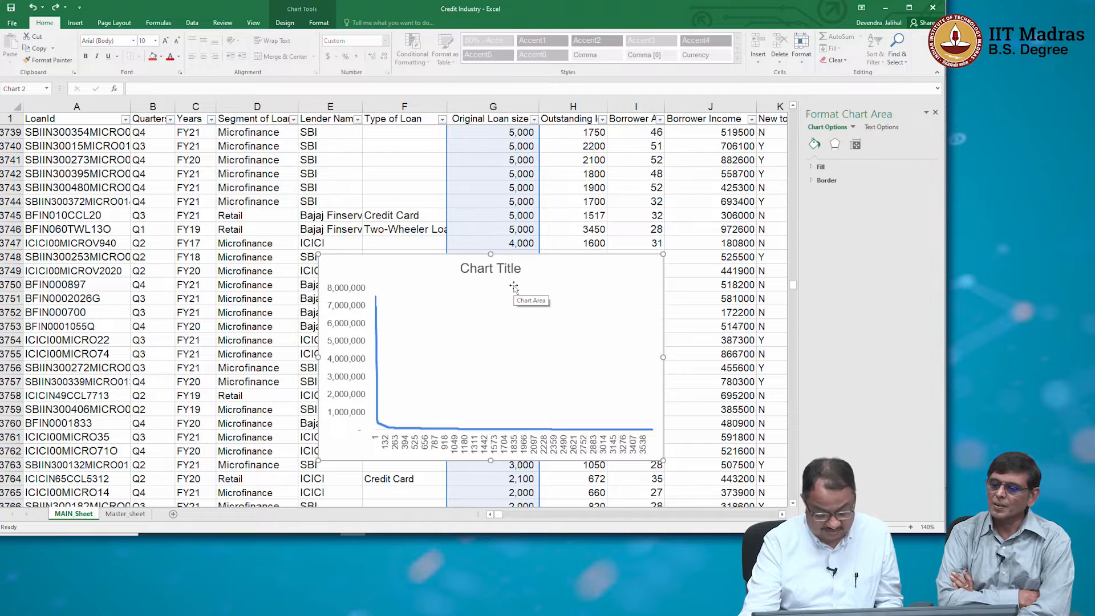
{"action": "key", "text": "ctrl+z"}
{"action": "key", "text": "ctrl+z"}
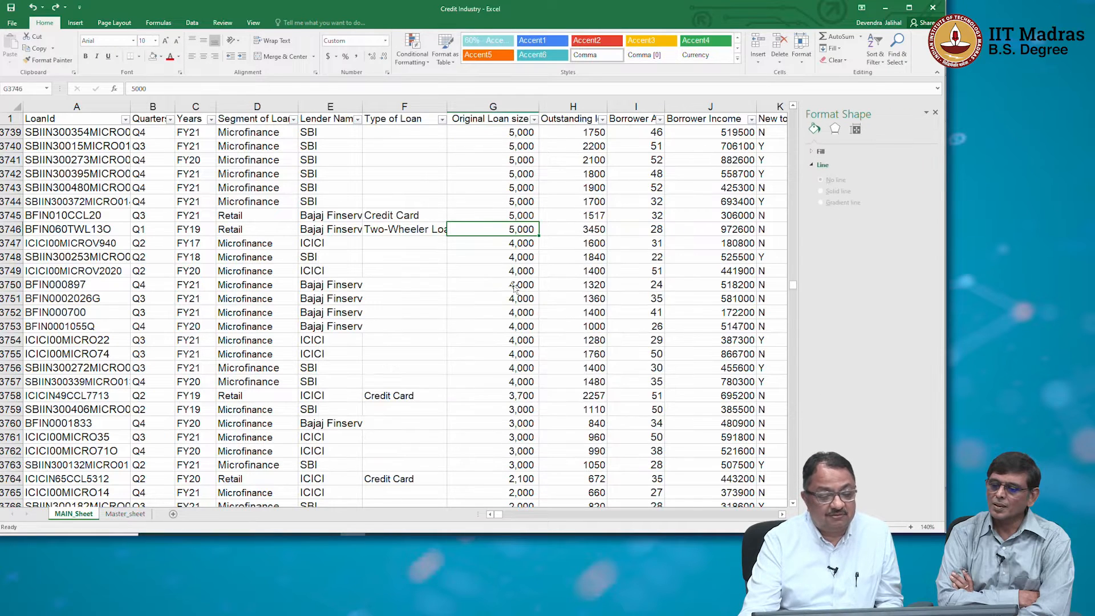
{"action": "key", "text": "ctrl+y"}
{"action": "key", "text": "ctrl+z"}
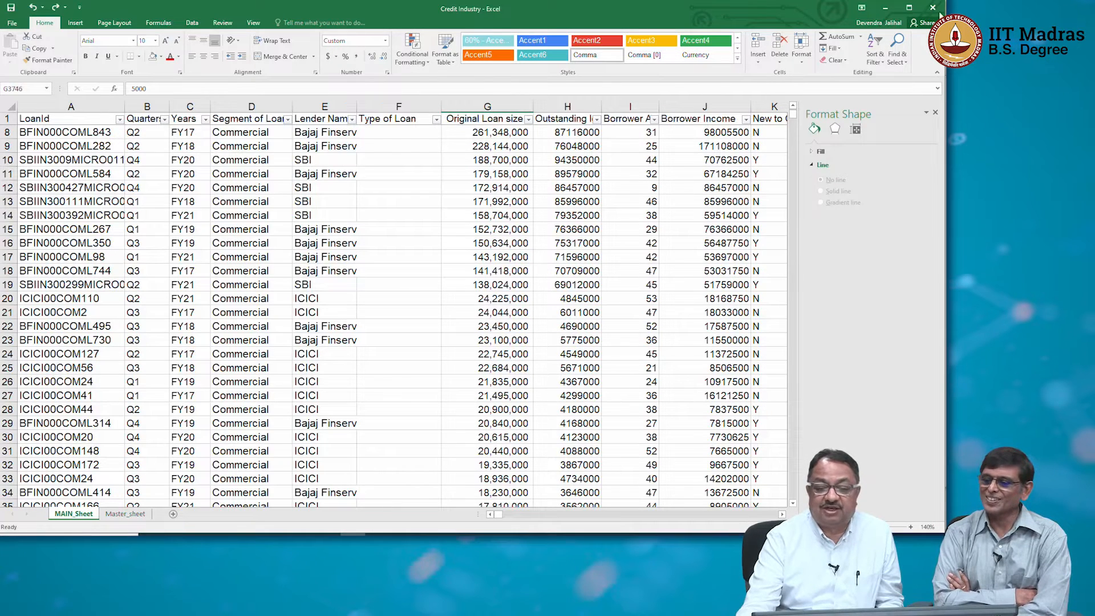
Undo the sort by original loan size and close the shape formatting options.
{"action": "scroll", "coordinate": [526, 243], "scroll_direction": "up", "scroll_amount": 2}
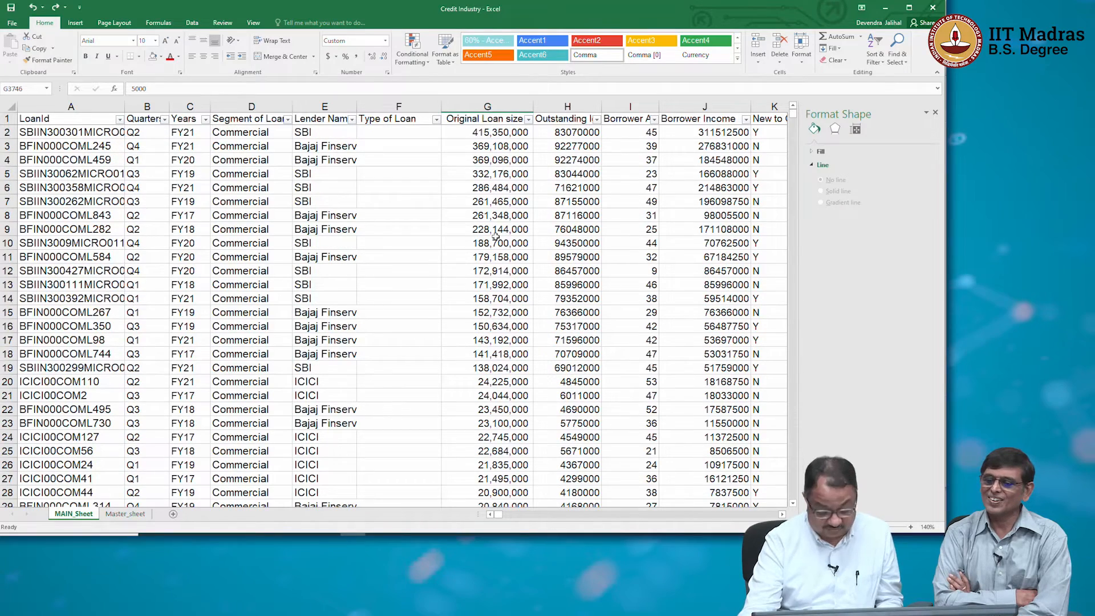
{"action": "key", "text": "ctrl+z"}
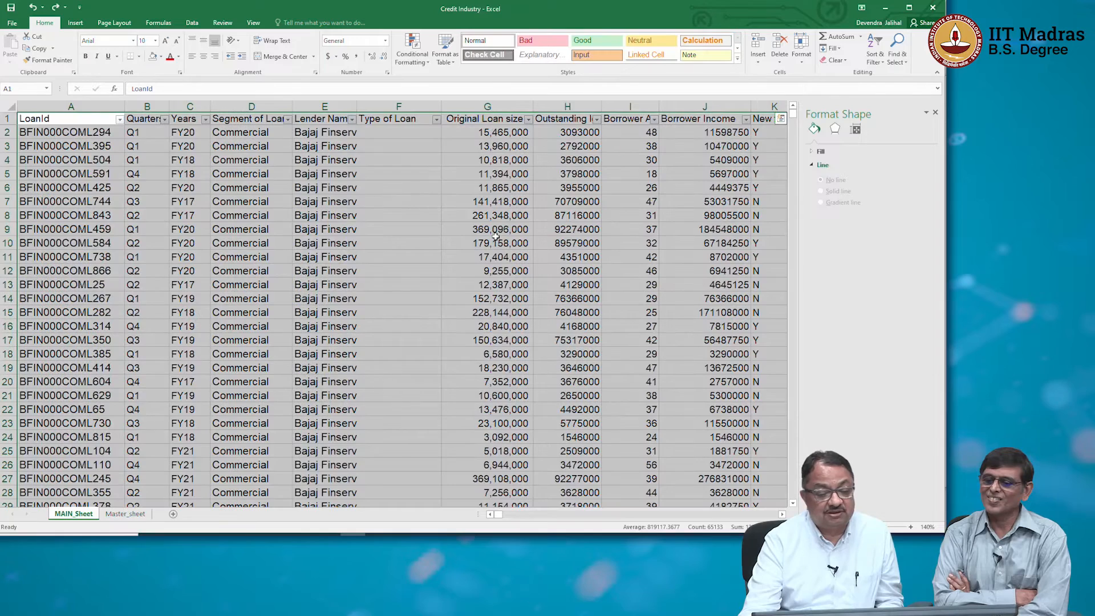
{"action": "left_click", "coordinate": [935, 113]}
{"action": "left_click", "coordinate": [546, 201]}
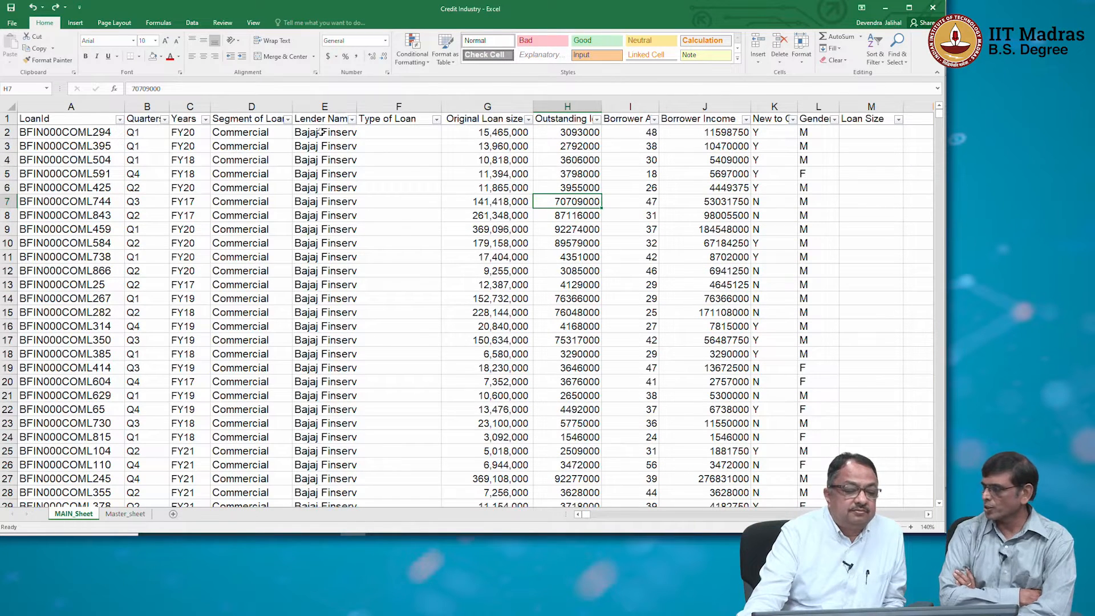
Insert a blank worksheet before MAIN_Sheet and return to the loan data.
{"action": "right_click", "coordinate": [71, 516]}
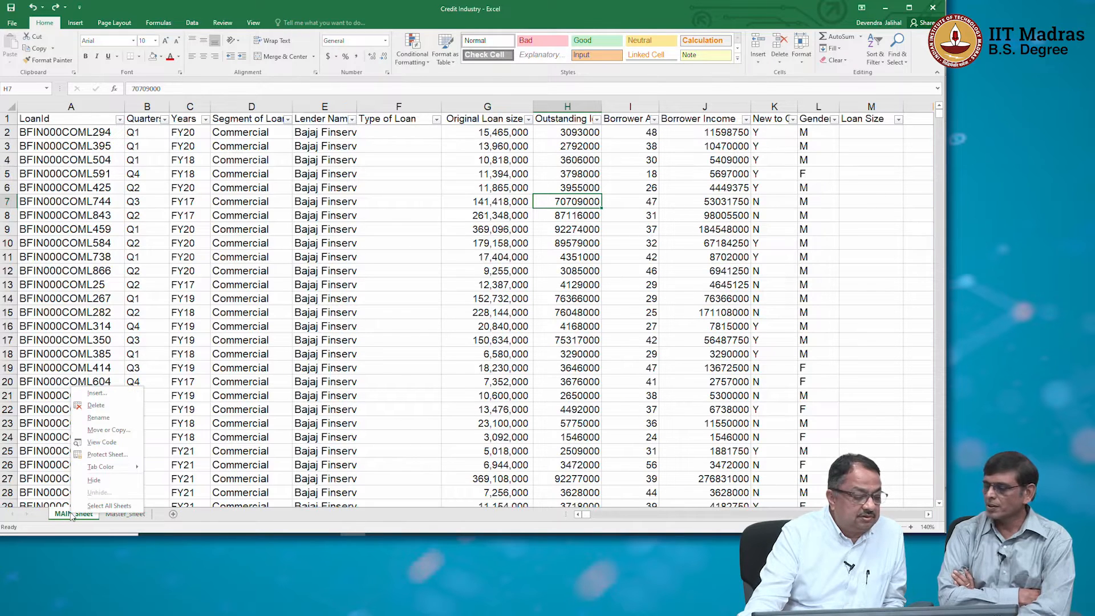
{"action": "left_click", "coordinate": [96, 393]}
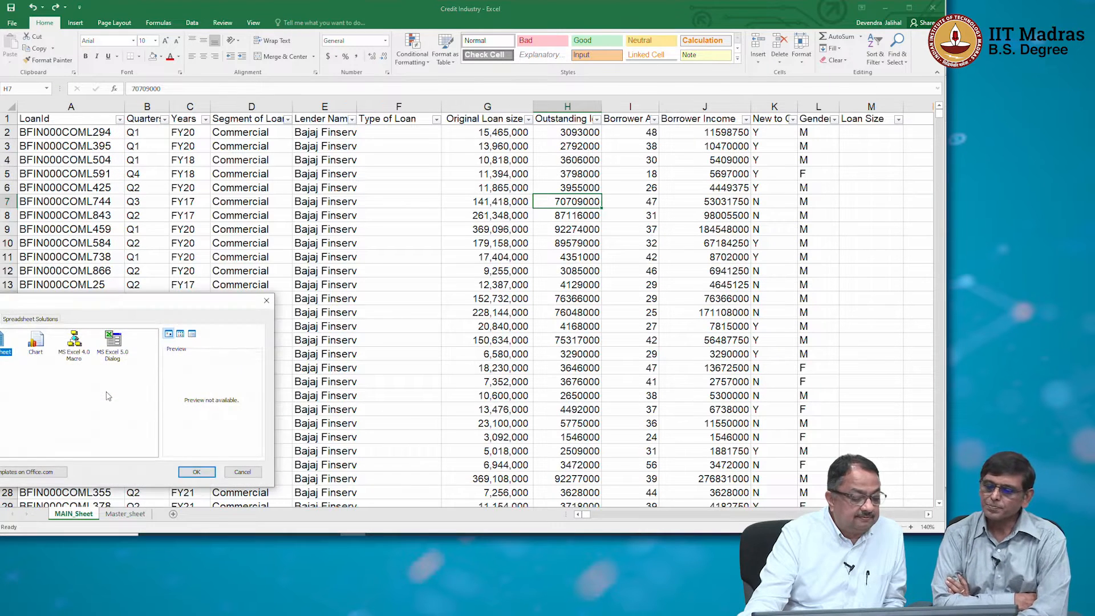
{"action": "left_click", "coordinate": [209, 472]}
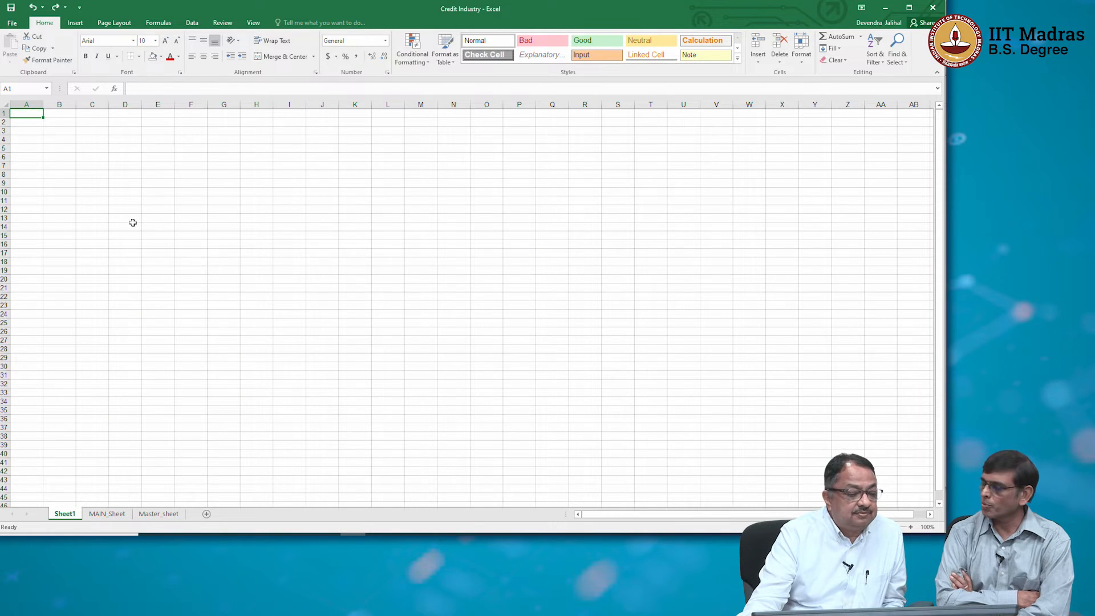
{"action": "left_click", "coordinate": [106, 514]}
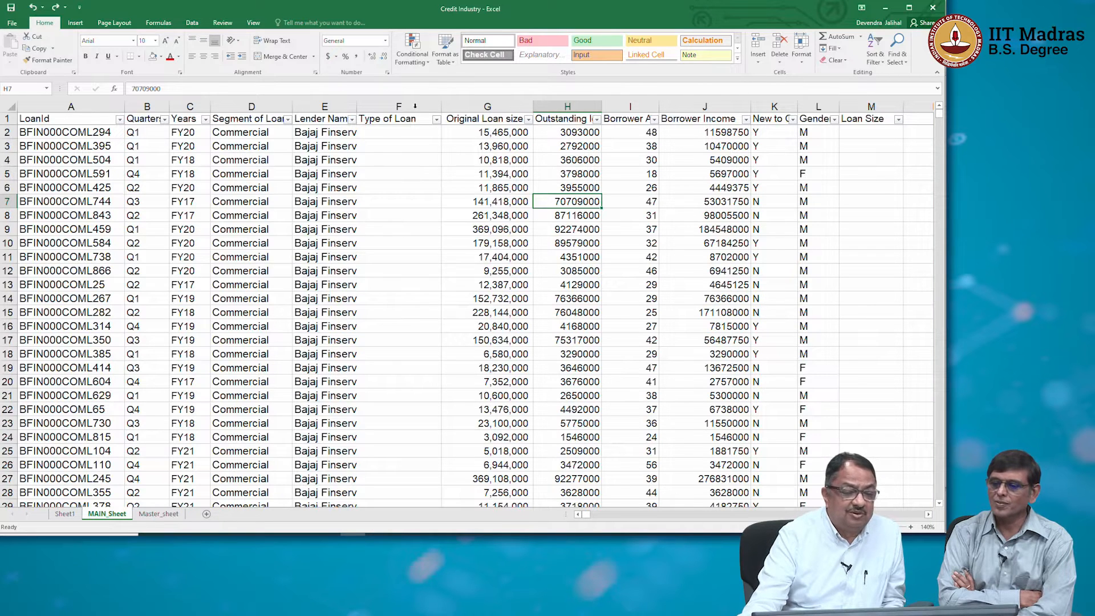
{"action": "left_click", "coordinate": [65, 514]}
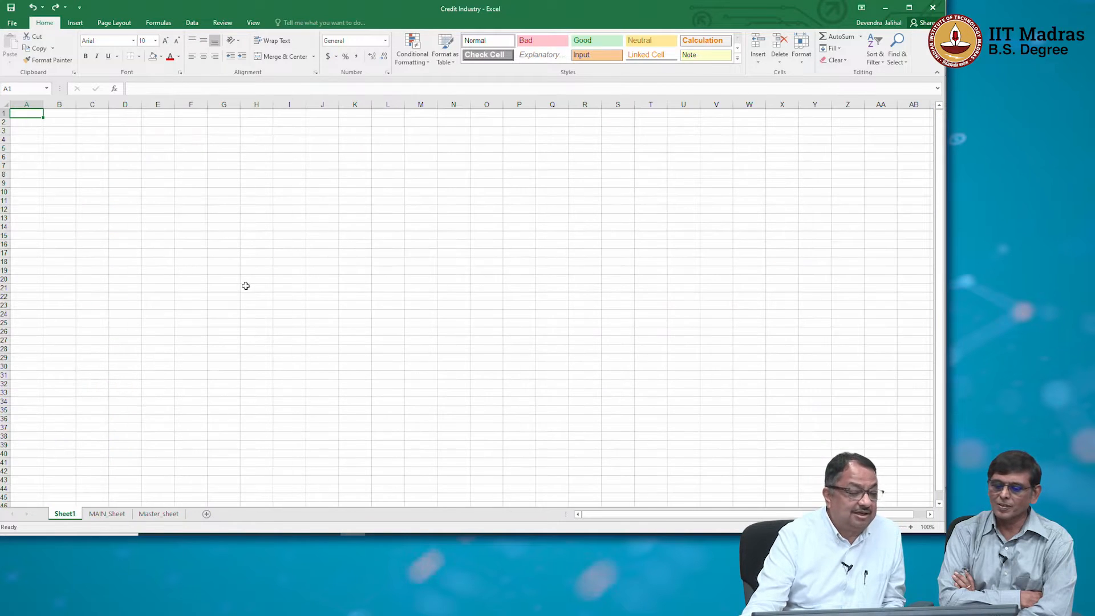
{"action": "left_click", "coordinate": [106, 513]}
Copy the Bajaj Finserv lender name from cell E5 and choose cell A4 on the blank sheet as the destination.
{"action": "left_click", "coordinate": [348, 178]}
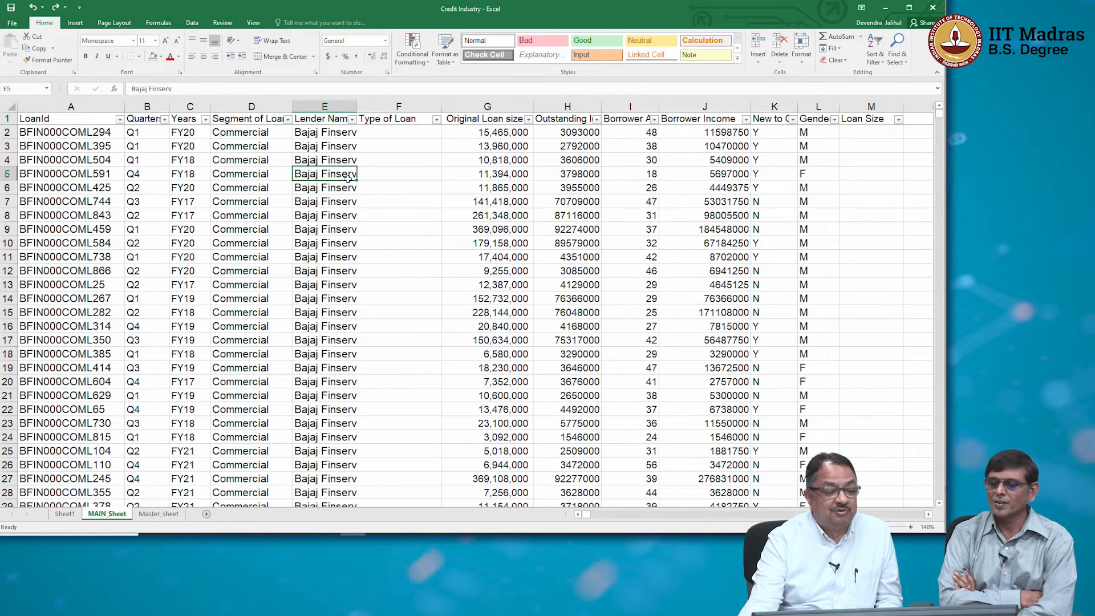
{"action": "key", "text": "ctrl+c"}
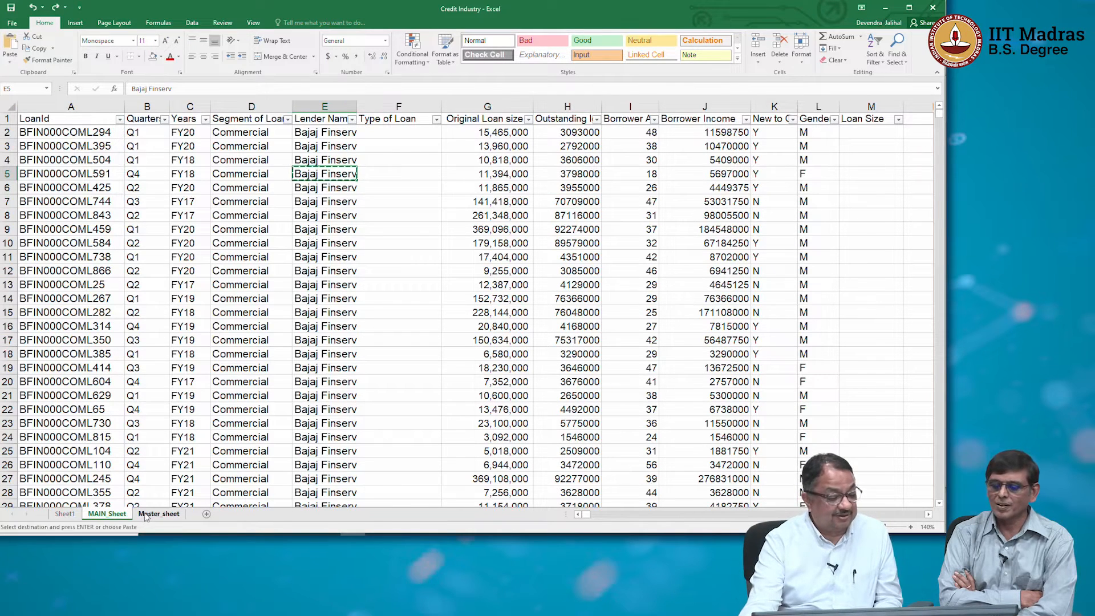
{"action": "left_click", "coordinate": [67, 512]}
{"action": "left_click", "coordinate": [29, 140]}
{"action": "left_click", "coordinate": [927, 527]}
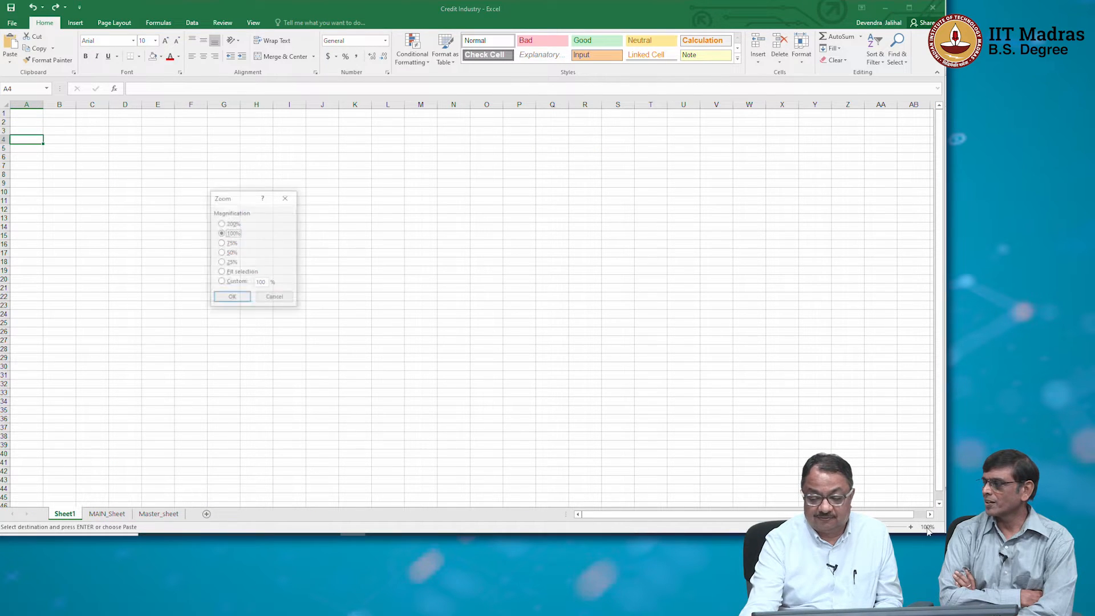
{"action": "key", "text": "Escape"}
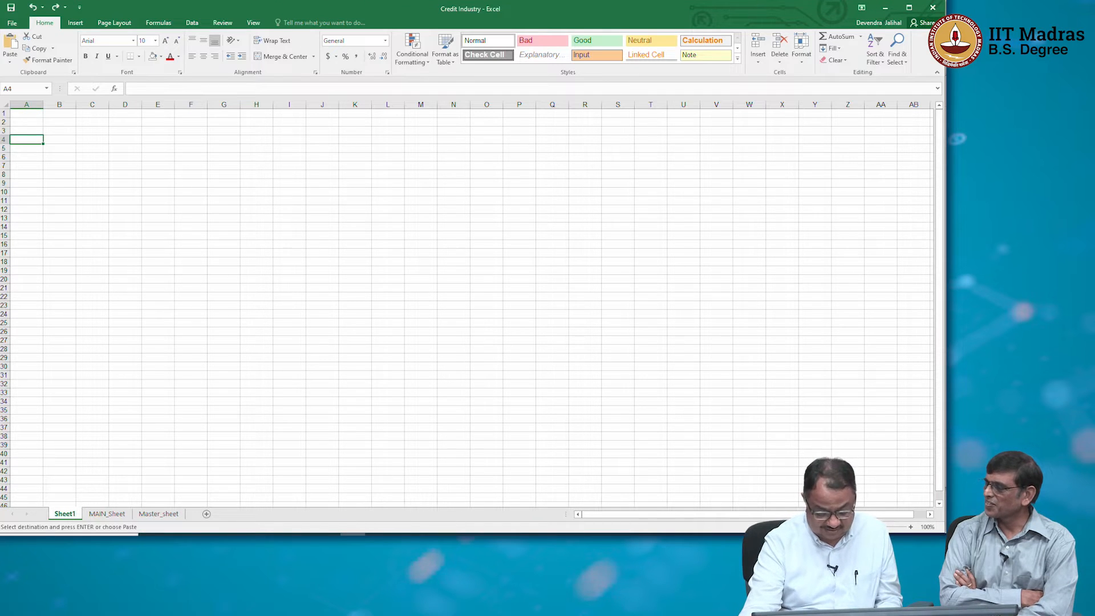
Delete the blank Sheet1 worksheet.
{"action": "right_click", "coordinate": [74, 515]}
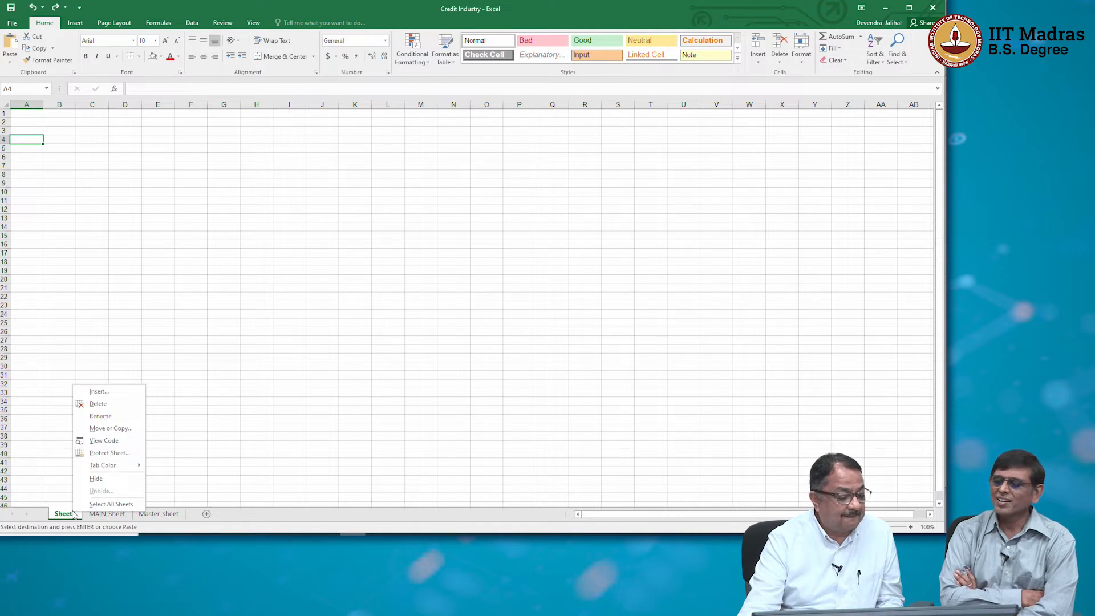
{"action": "left_click", "coordinate": [98, 403]}
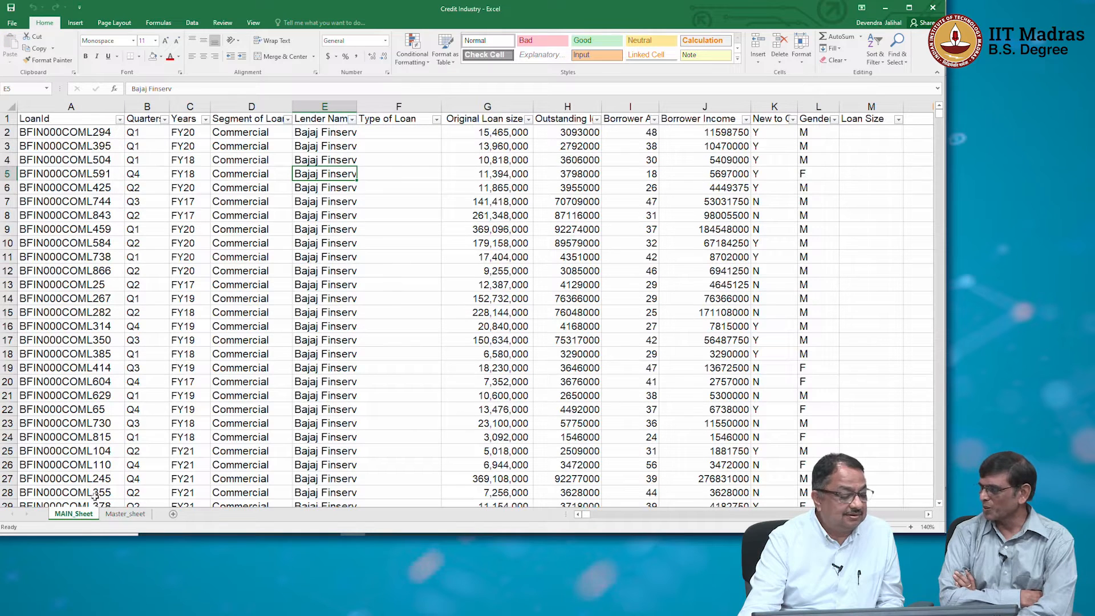
{"action": "key", "text": "ctrl+Home"}
{"action": "key", "text": "ctrl+a"}
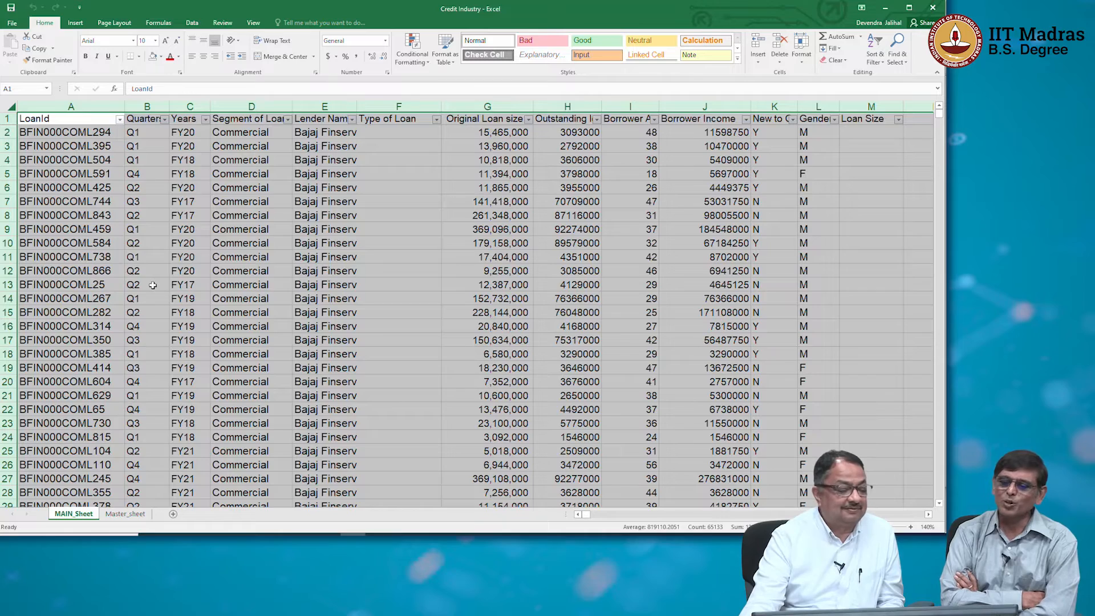
{"action": "key", "text": "alt+Tab"}
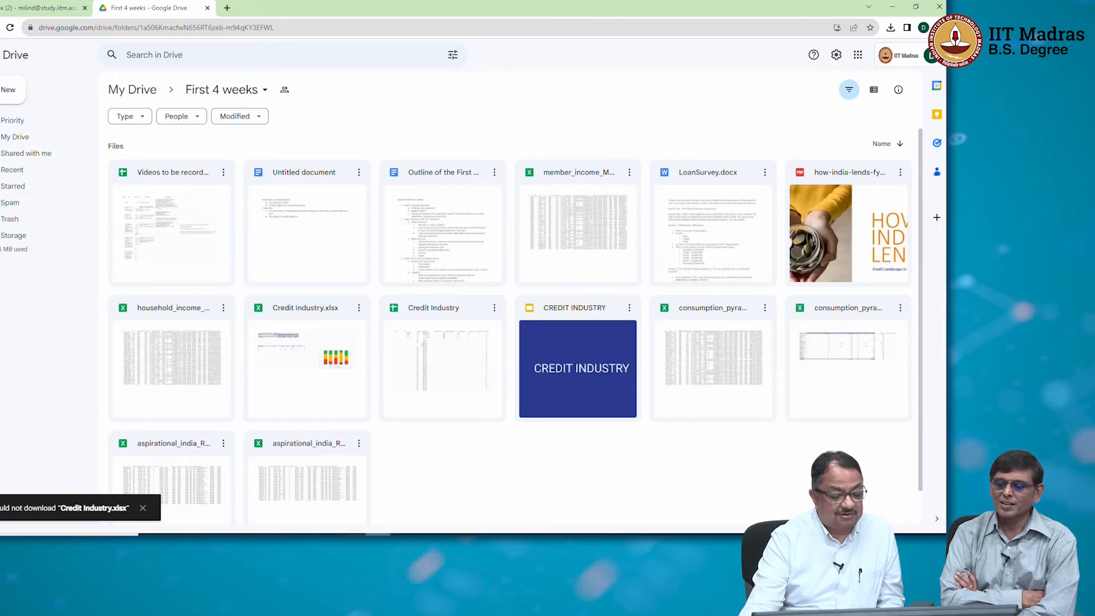
{"action": "key", "text": "alt+Tab"}
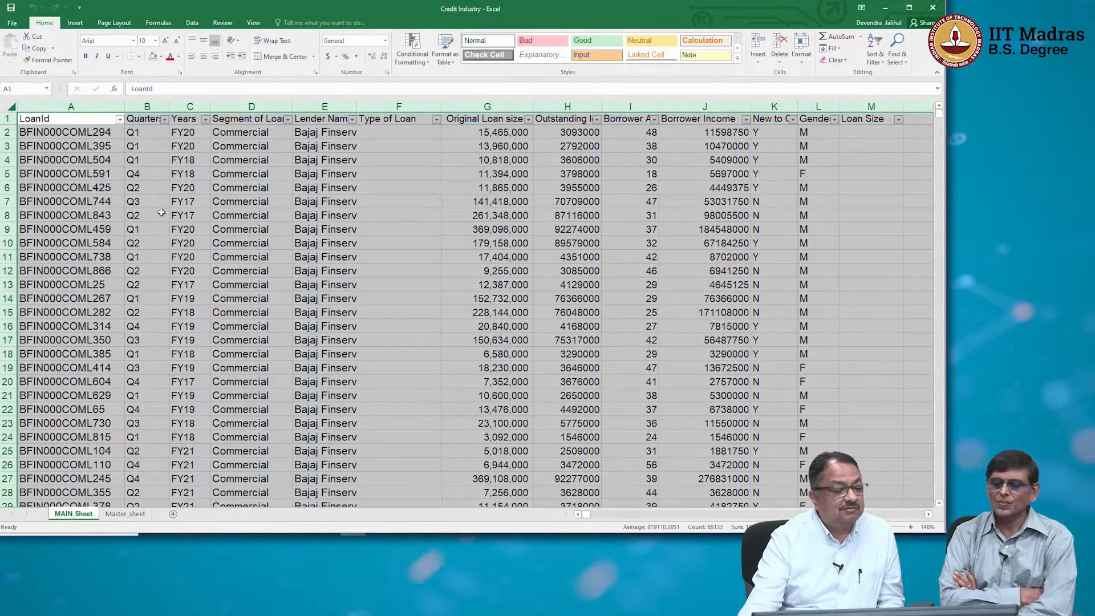
Create a PivotTable on a new worksheet from the MAIN_Sheet range A1:M8002.
{"action": "left_click", "coordinate": [67, 120]}
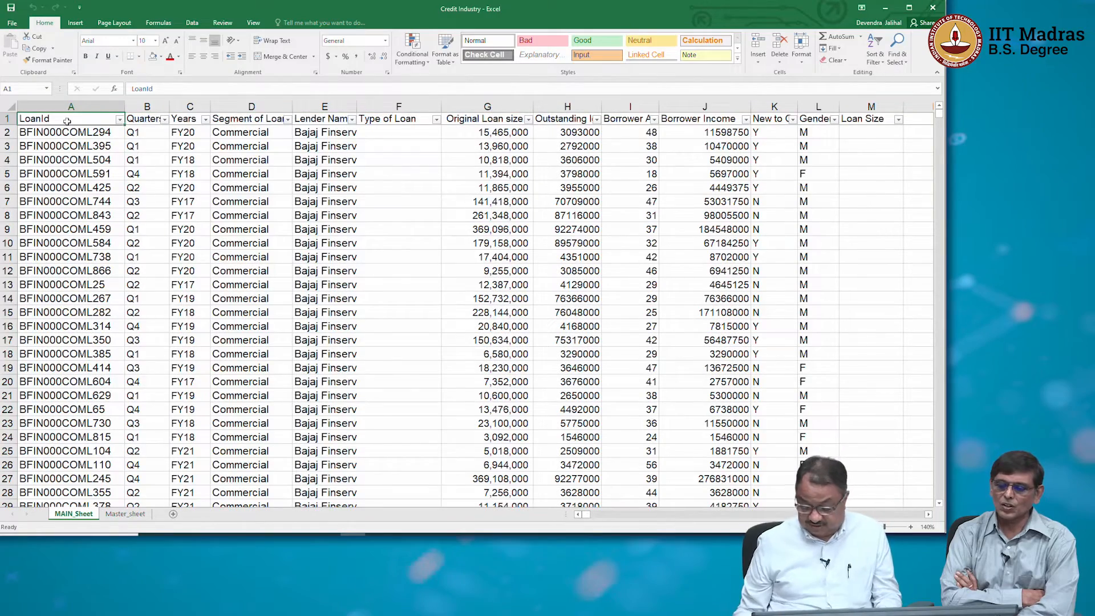
{"action": "key", "text": "ctrl+shift+Right"}
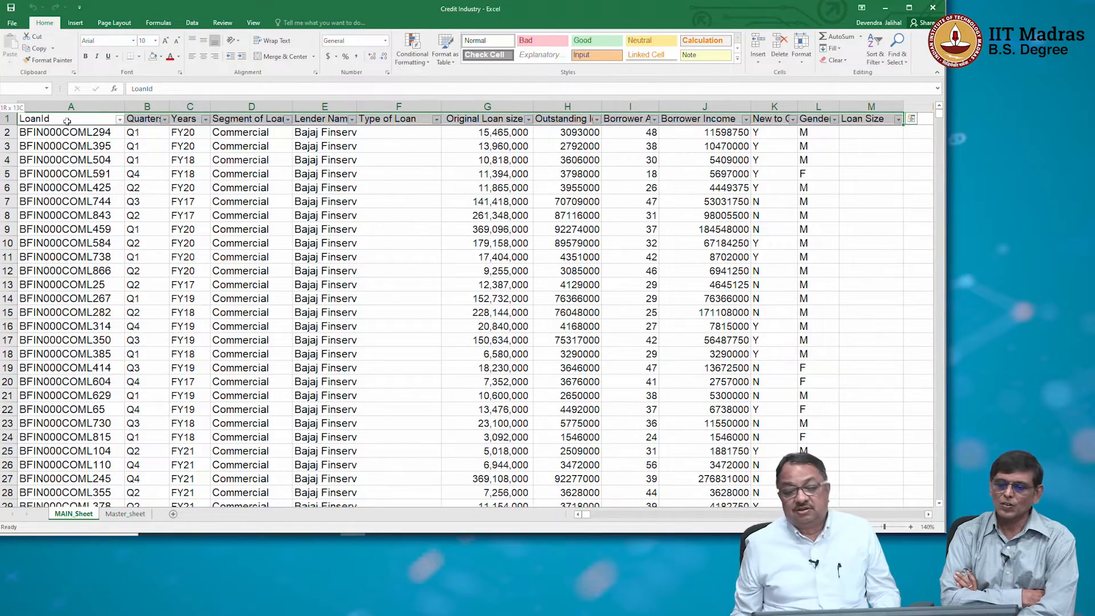
{"action": "key", "text": "ctrl+shift+Down"}
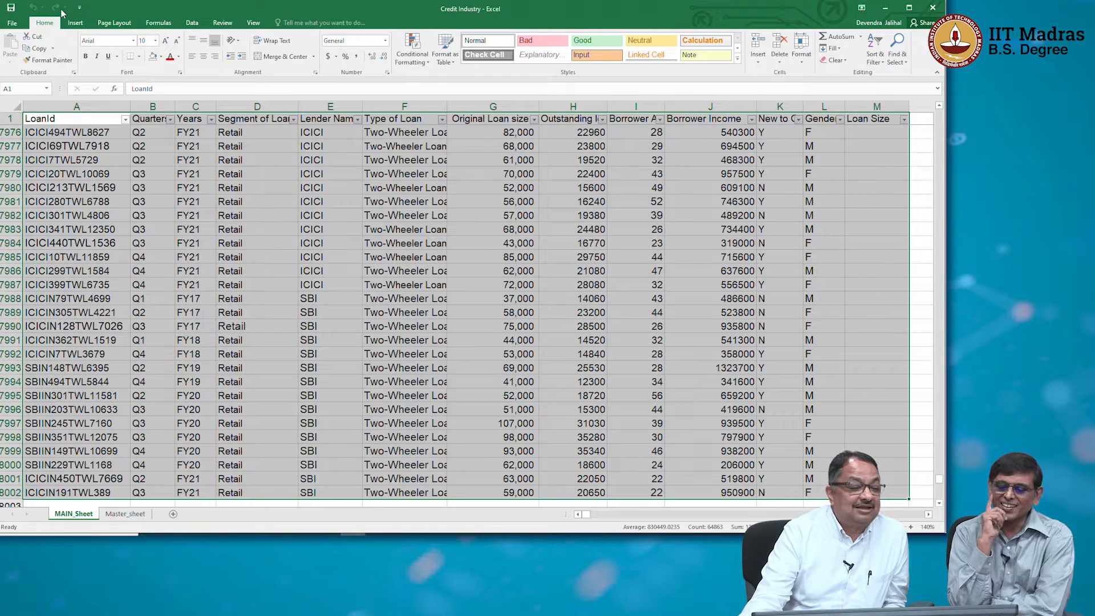
{"action": "left_click", "coordinate": [75, 22]}
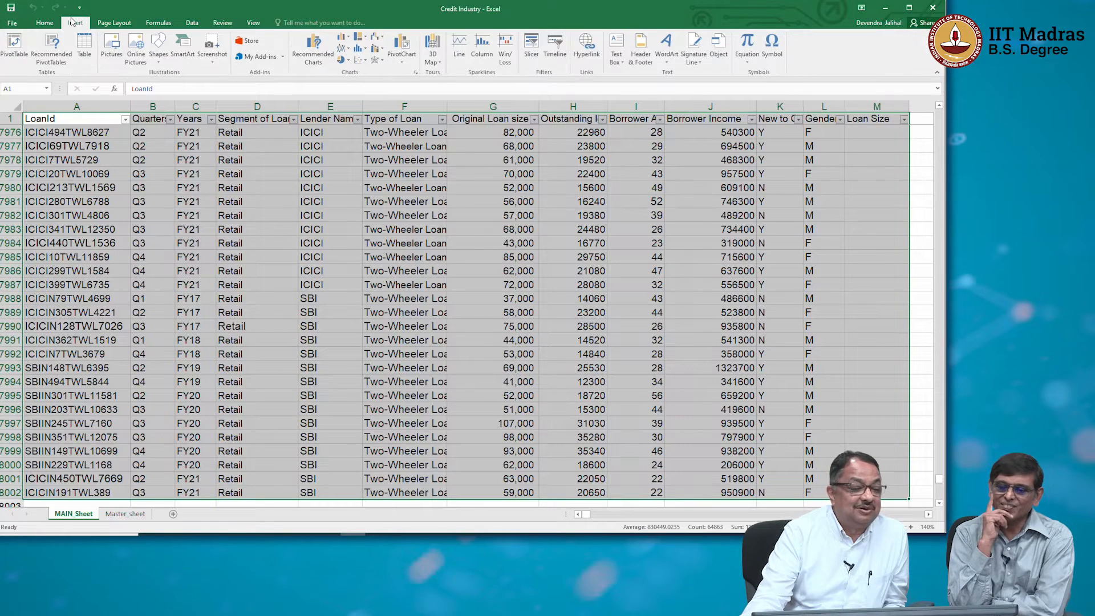
{"action": "left_click", "coordinate": [17, 47]}
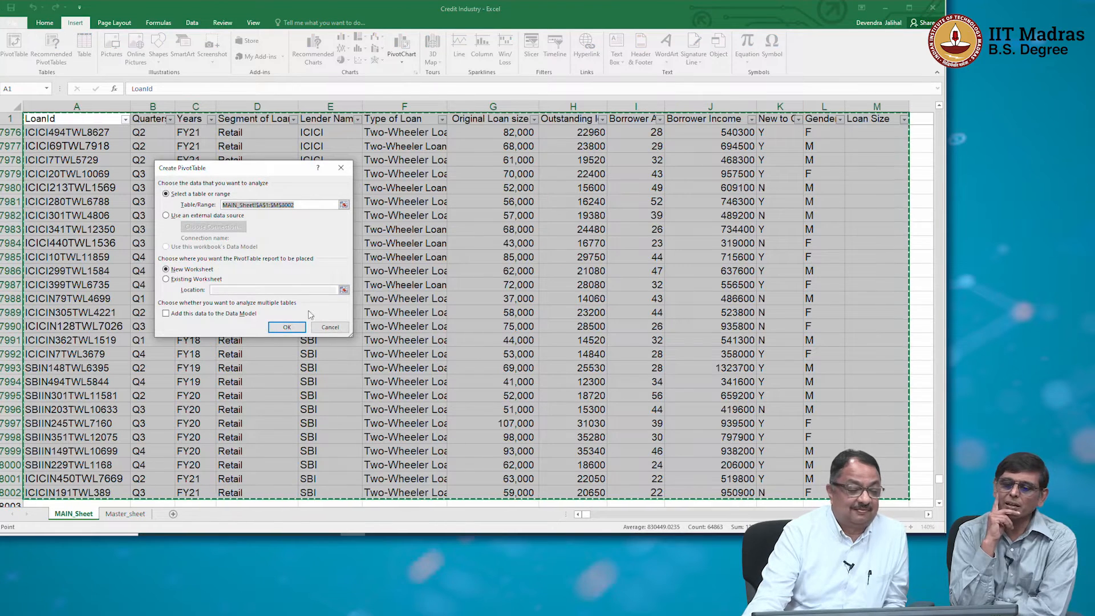
{"action": "left_click", "coordinate": [286, 327]}
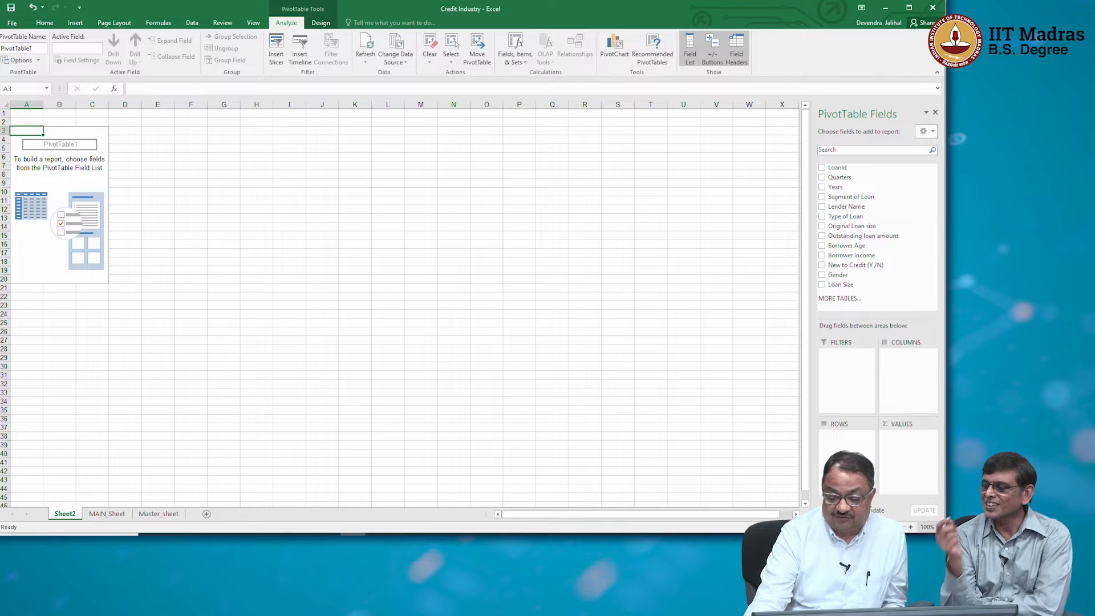
Build the PivotTable with Lender Name as rows and the count of LoanId as values.
{"action": "left_click", "coordinate": [911, 527]}
{"action": "left_click", "coordinate": [910, 527]}
{"action": "left_click", "coordinate": [910, 527]}
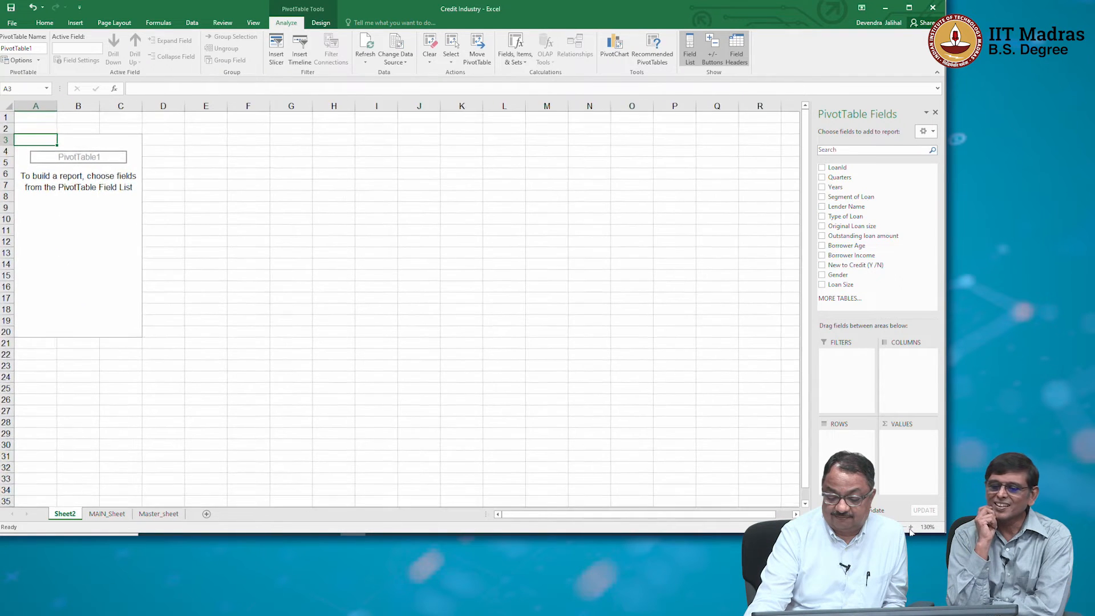
{"action": "left_click", "coordinate": [911, 527]}
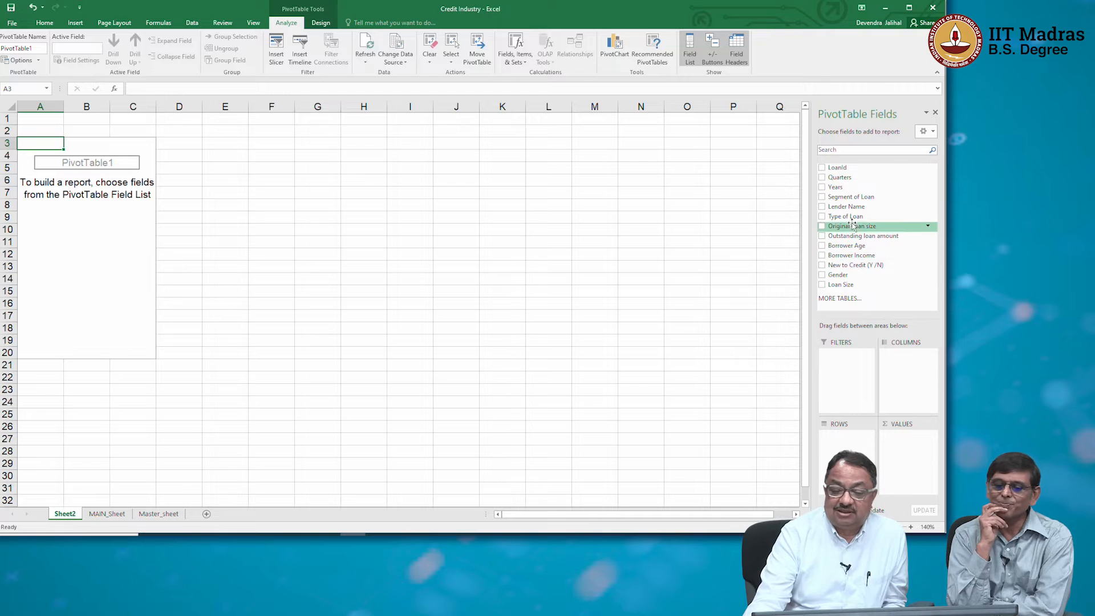
{"action": "left_click_drag", "start_coordinate": [845, 208], "coordinate": [862, 451]}
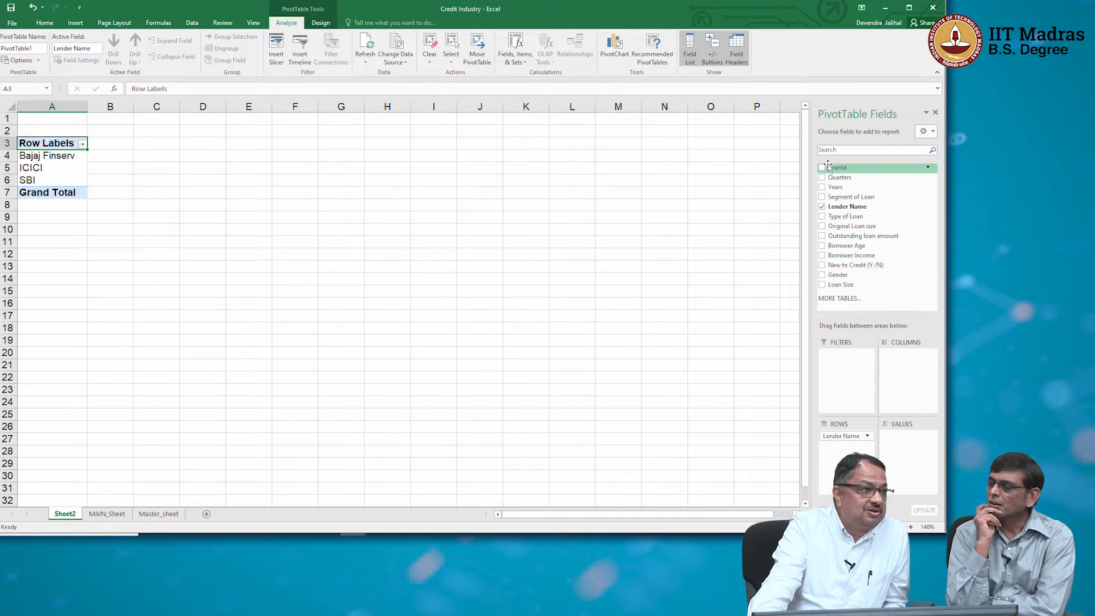
{"action": "left_click_drag", "start_coordinate": [828, 166], "coordinate": [913, 454]}
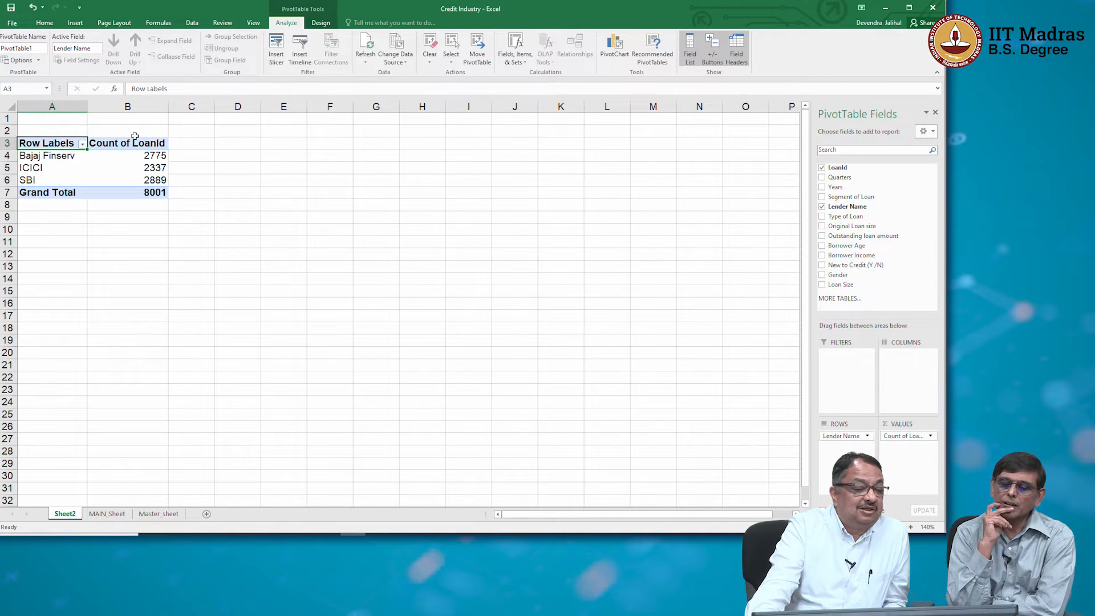
Insert a 2-D pie chart from the PivotTable's lender names and LoanId counts in A4:B6.
{"action": "left_click", "coordinate": [136, 154]}
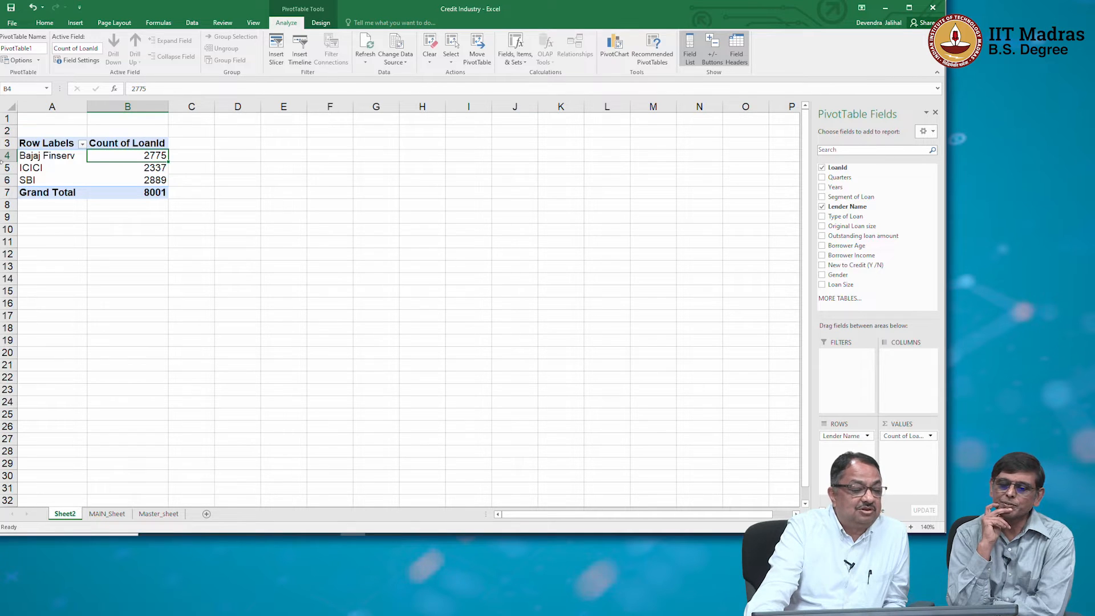
{"action": "left_click_drag", "start_coordinate": [30, 152], "coordinate": [122, 176]}
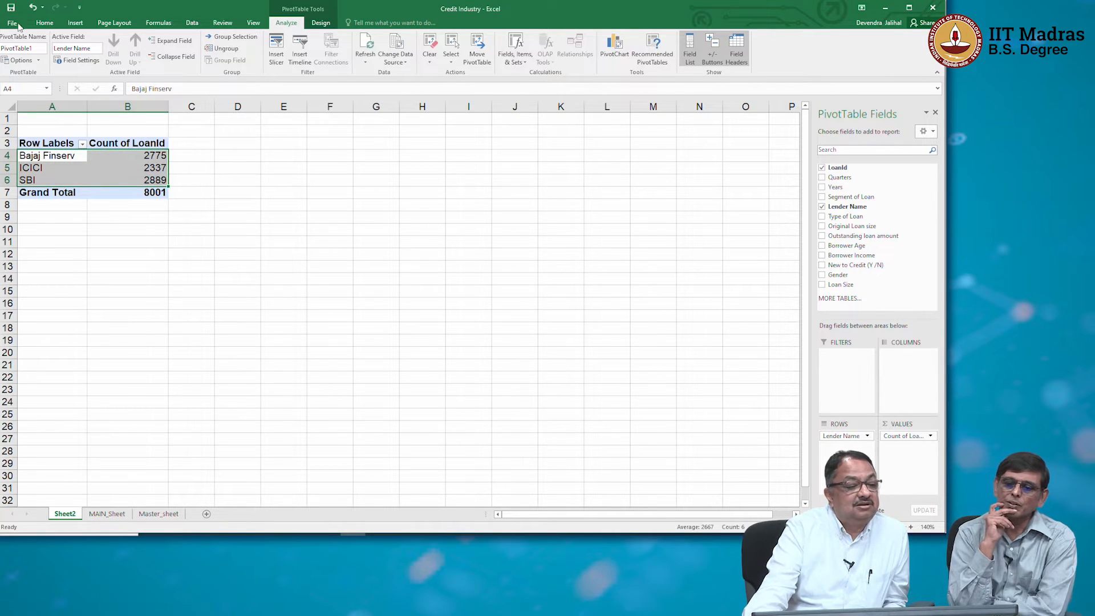
{"action": "left_click", "coordinate": [73, 23]}
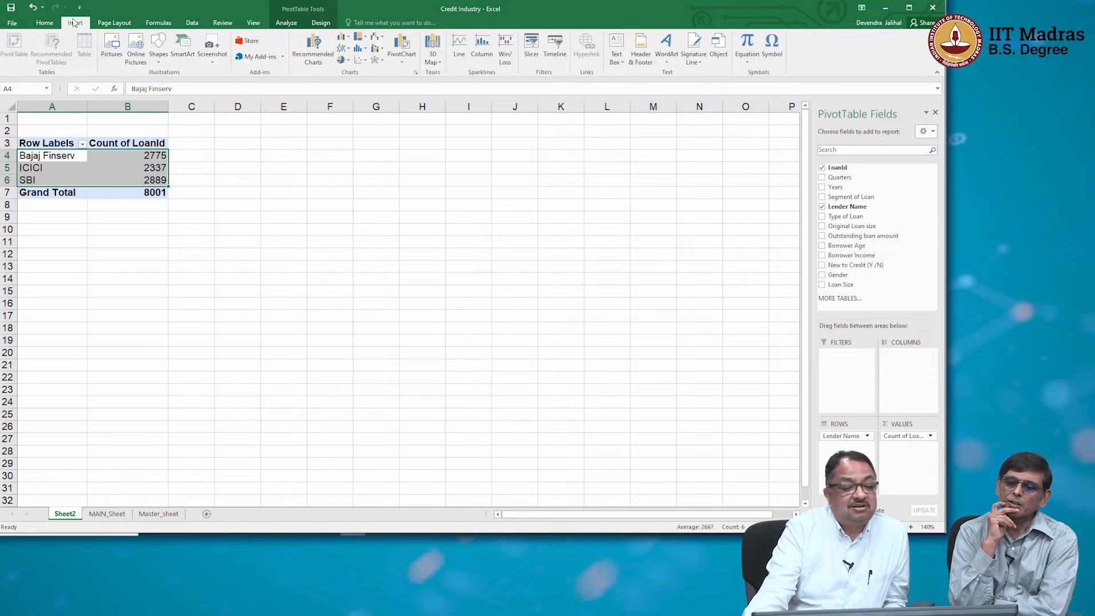
{"action": "left_click", "coordinate": [348, 61]}
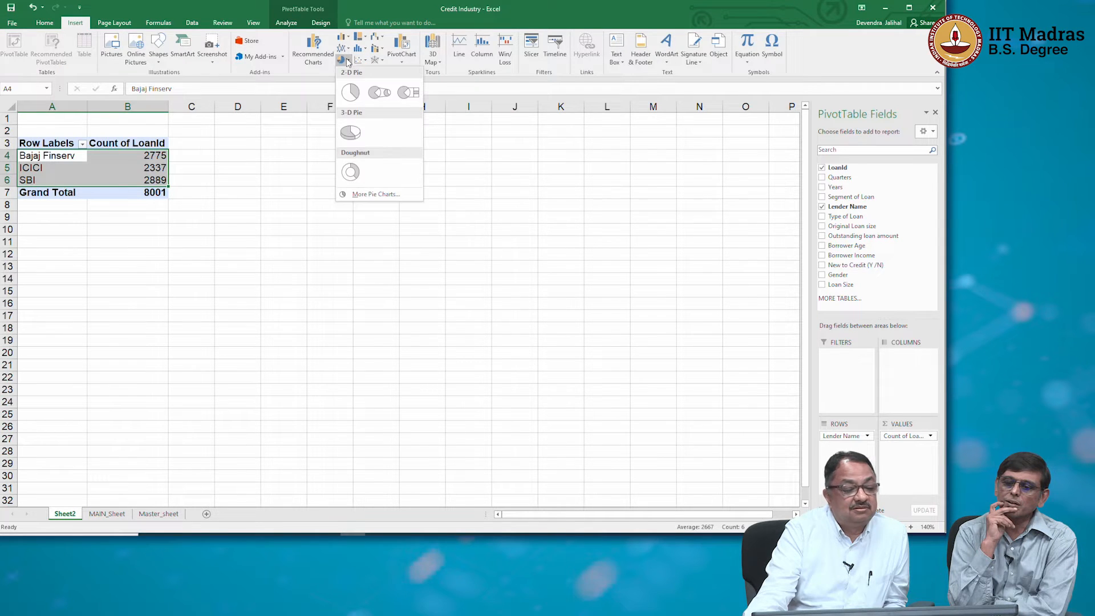
{"action": "left_click", "coordinate": [346, 90]}
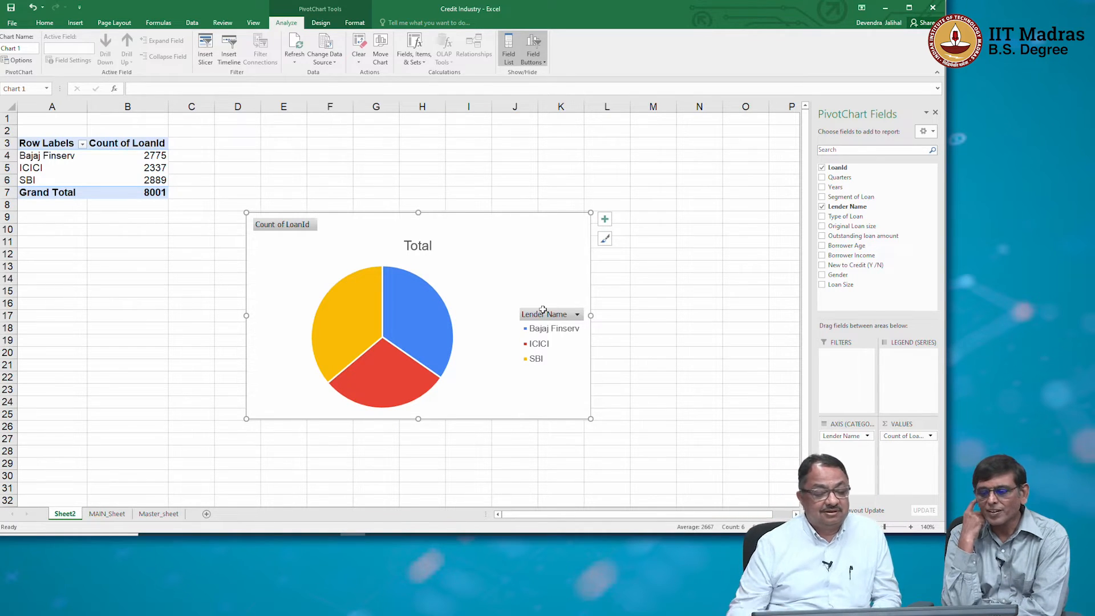
Add data labels to the lender pie chart and have them show percentages instead of values.
{"action": "right_click", "coordinate": [442, 323]}
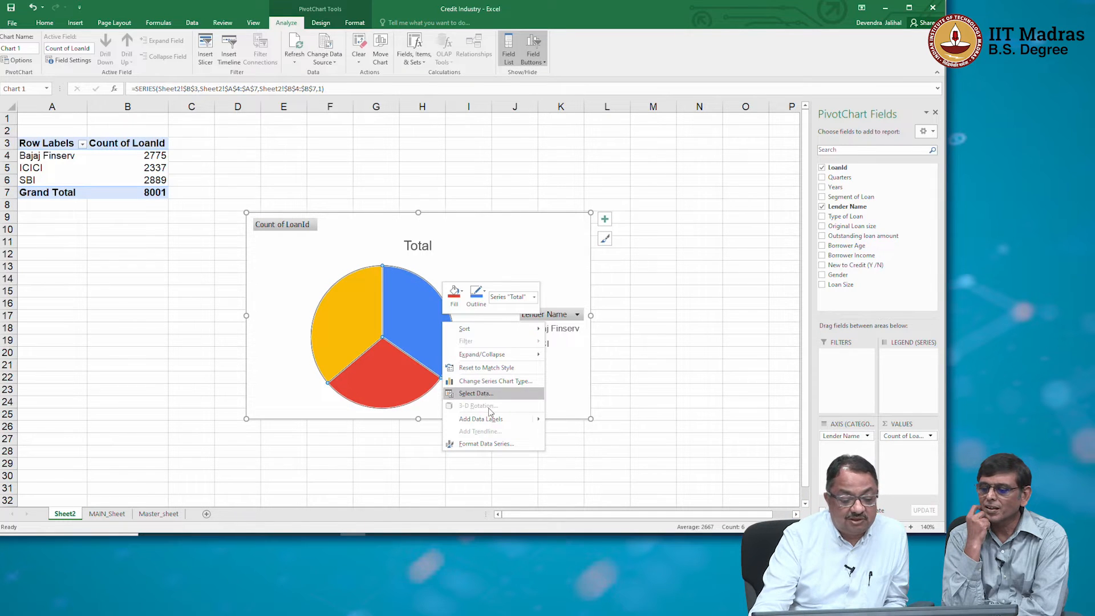
{"action": "left_click", "coordinate": [490, 420]}
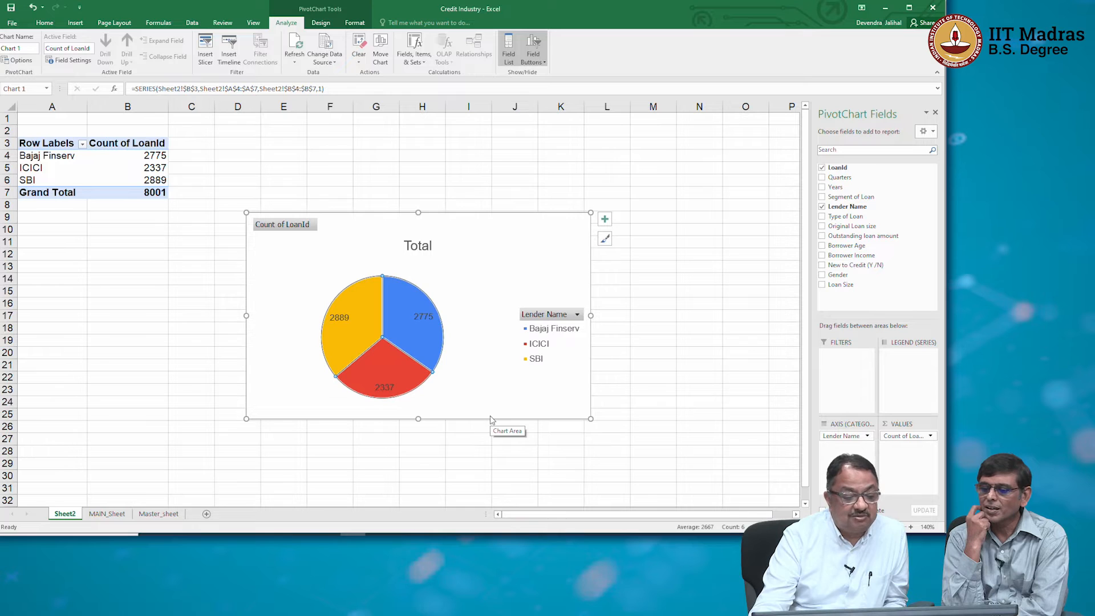
{"action": "right_click", "coordinate": [410, 323]}
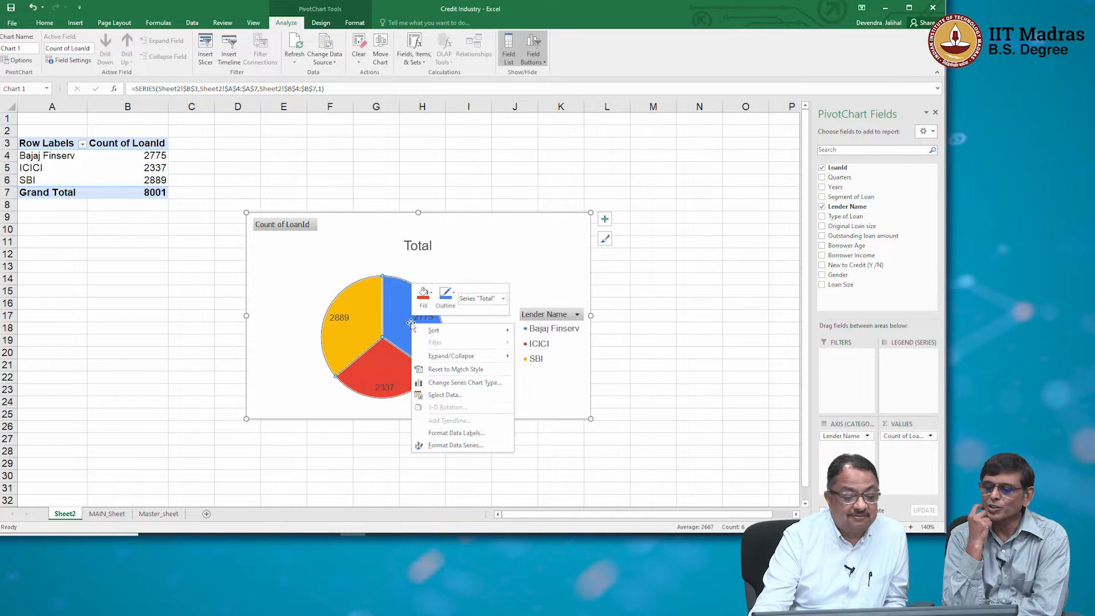
{"action": "left_click", "coordinate": [466, 434]}
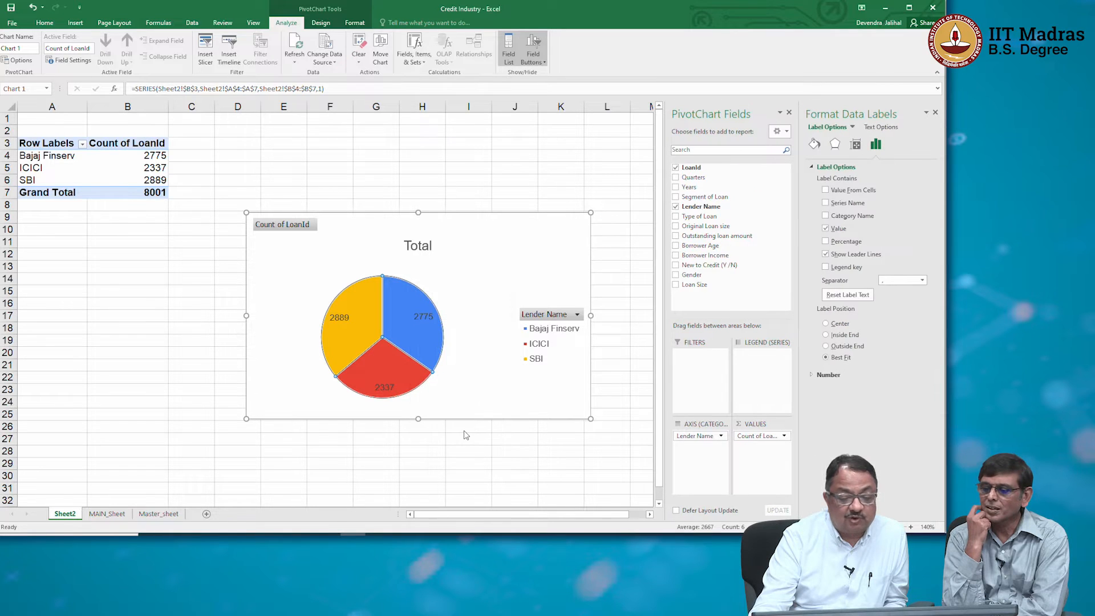
{"action": "left_click", "coordinate": [825, 228]}
{"action": "left_click", "coordinate": [825, 242]}
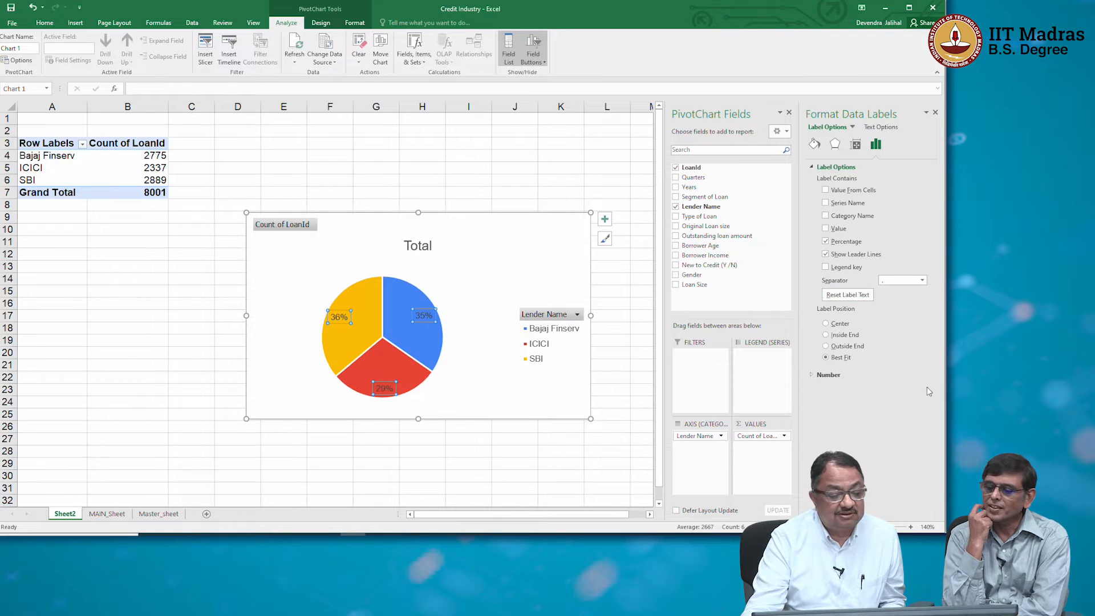
{"action": "left_click", "coordinate": [564, 405]}
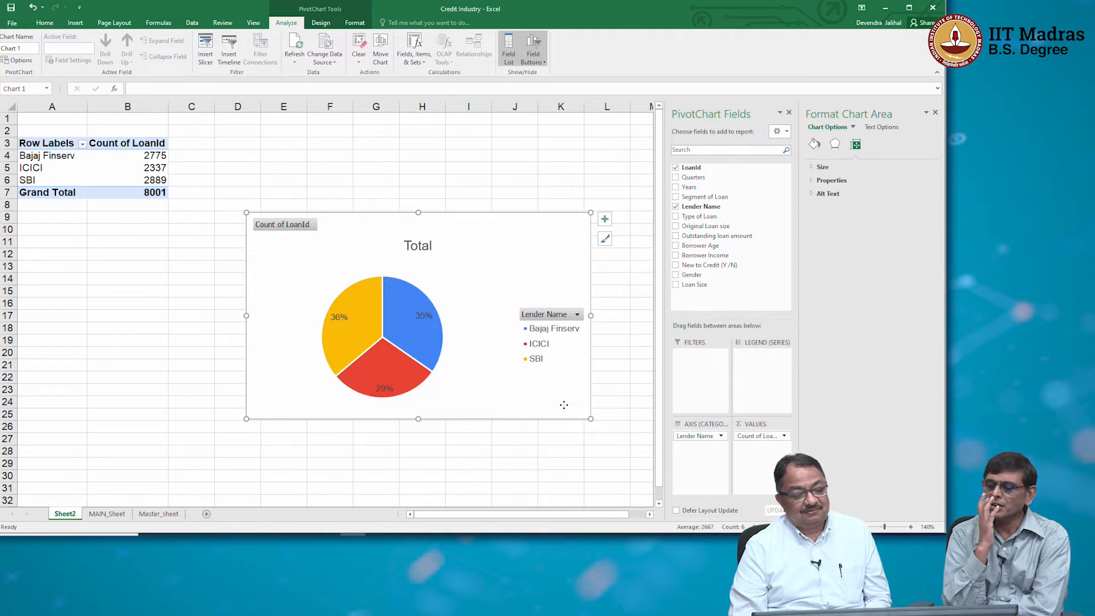
{"action": "left_click", "coordinate": [936, 113]}
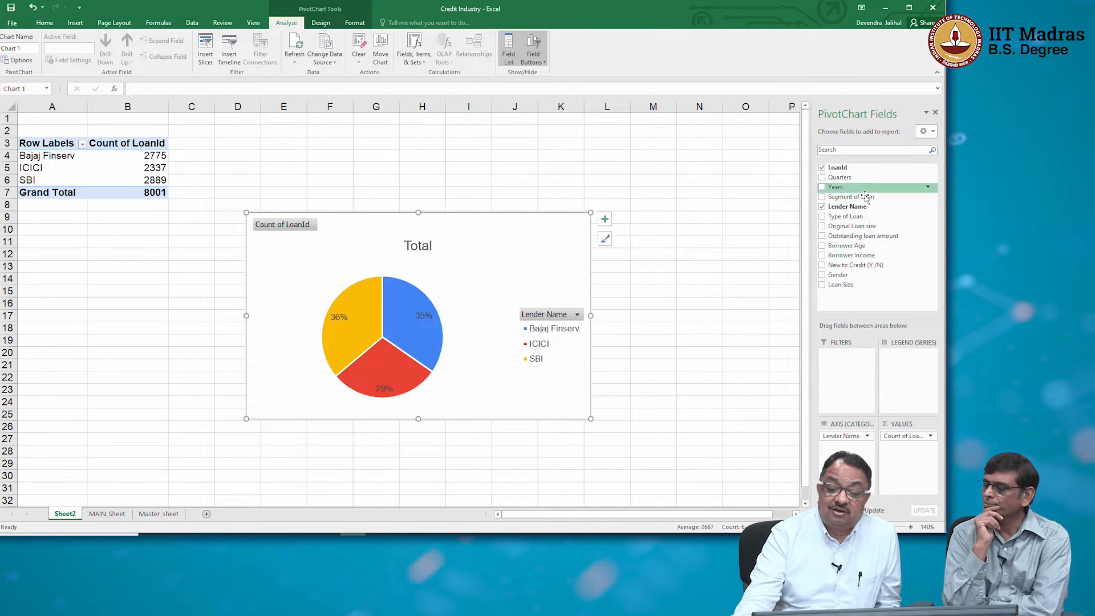
Replace LoanId with Original Loan size as the PivotChart's value field, keeping Lender Name as the axis category.
{"action": "left_click", "coordinate": [822, 207]}
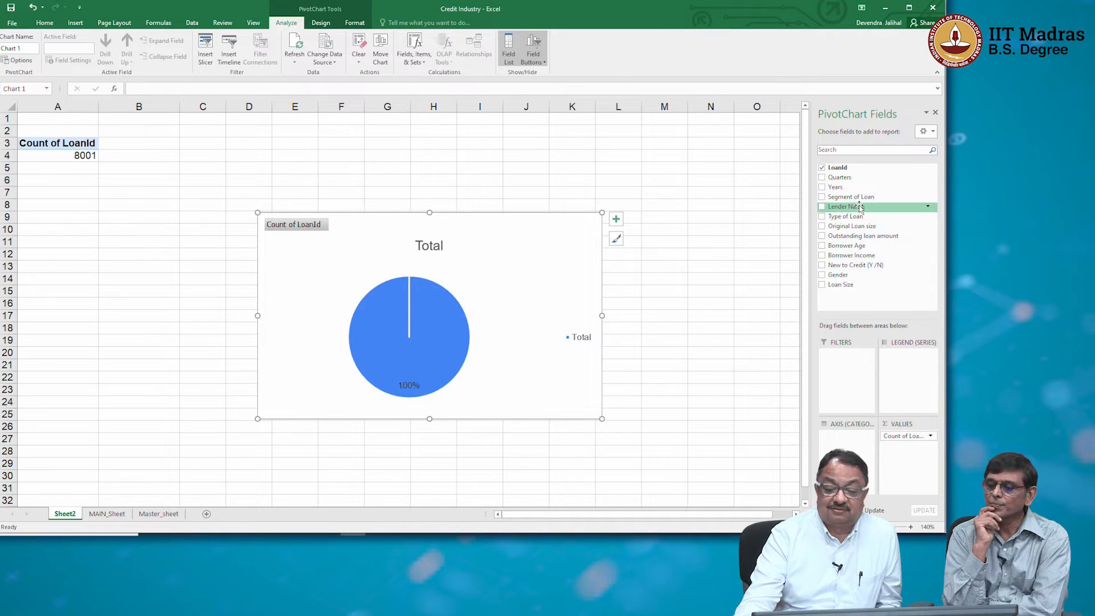
{"action": "left_click_drag", "start_coordinate": [855, 226], "coordinate": [887, 251]}
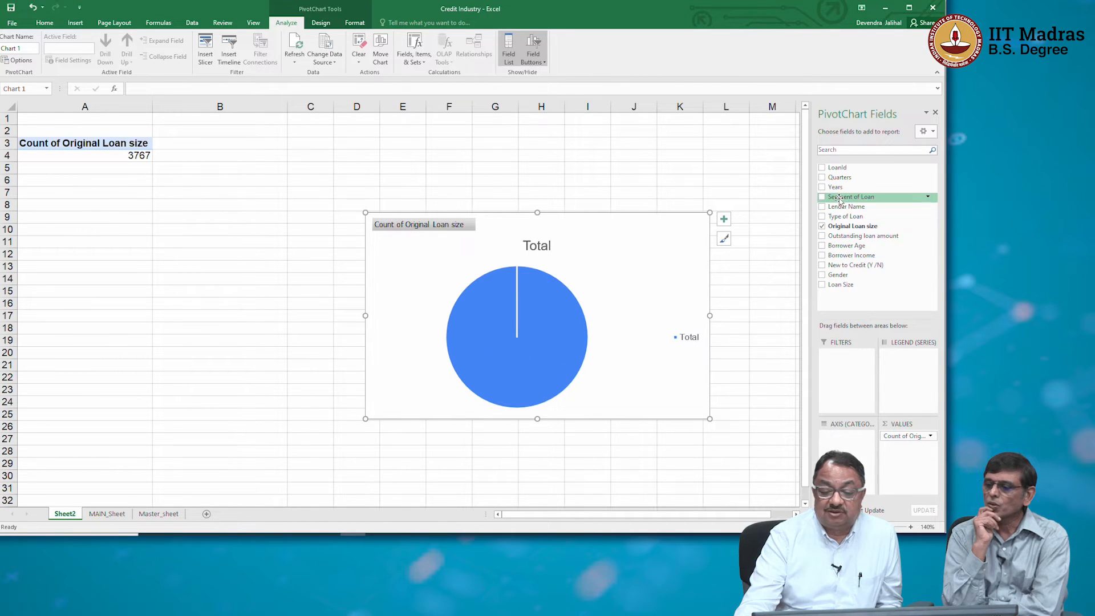
{"action": "left_click_drag", "start_coordinate": [841, 208], "coordinate": [864, 446]}
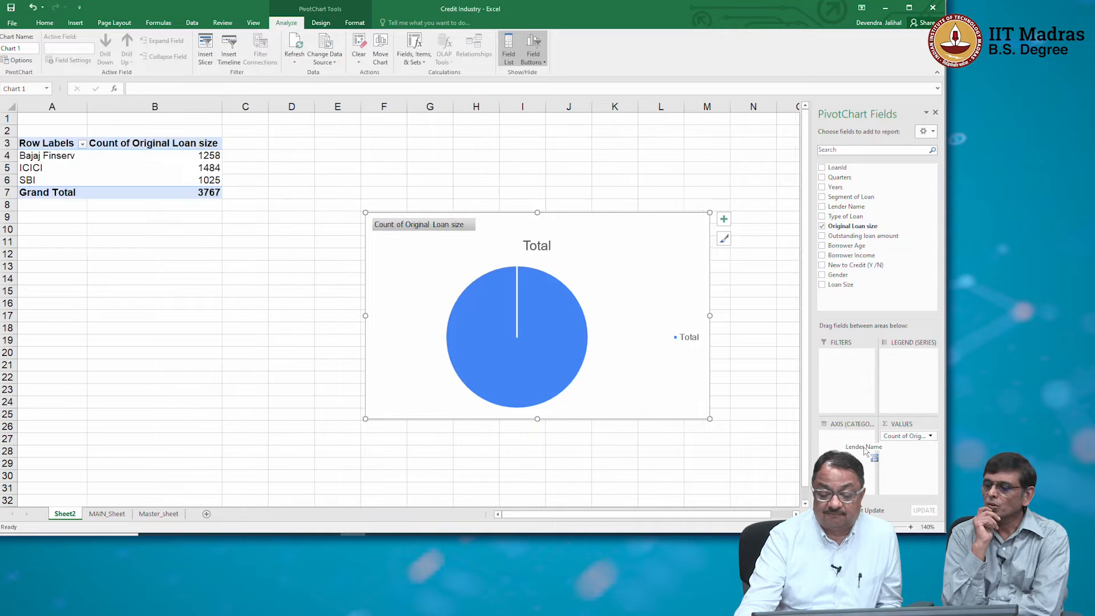
Summarise the Original Loan size value field by Sum instead of Count.
{"action": "left_click", "coordinate": [931, 437]}
{"action": "left_click", "coordinate": [906, 416]}
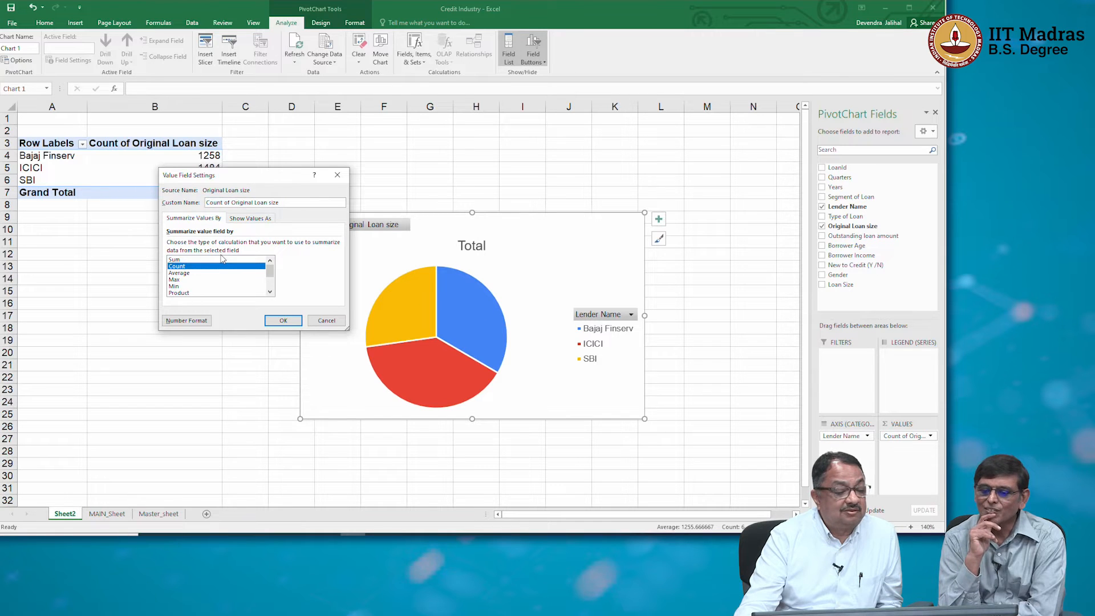
{"action": "left_click", "coordinate": [221, 260]}
{"action": "left_click", "coordinate": [287, 320]}
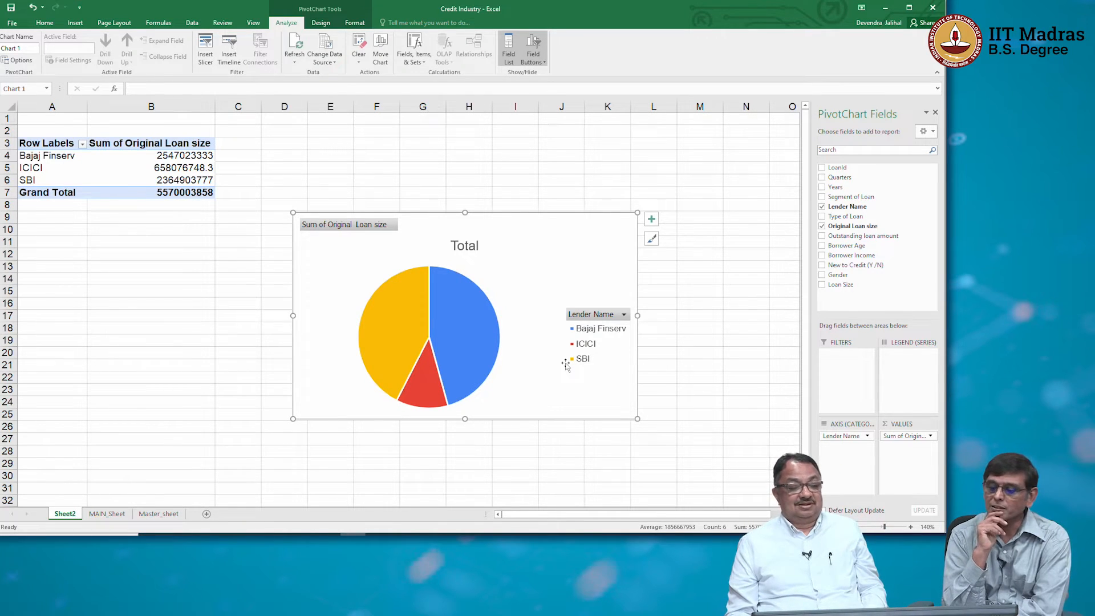
Add data labels to the loan size pie chart and turn off their value display.
{"action": "right_click", "coordinate": [472, 338]}
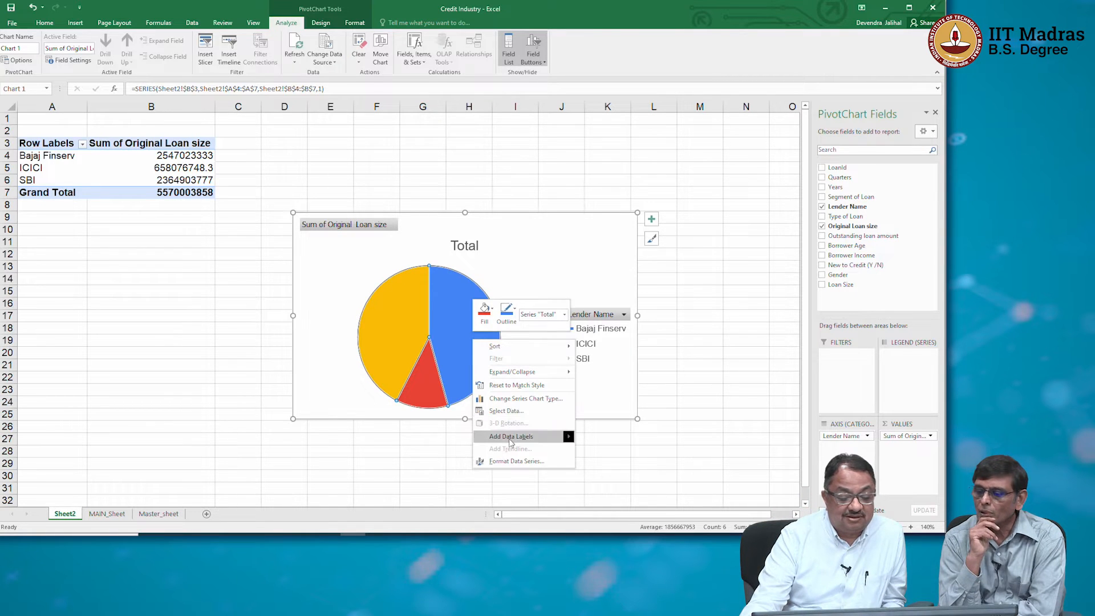
{"action": "left_click", "coordinate": [510, 436]}
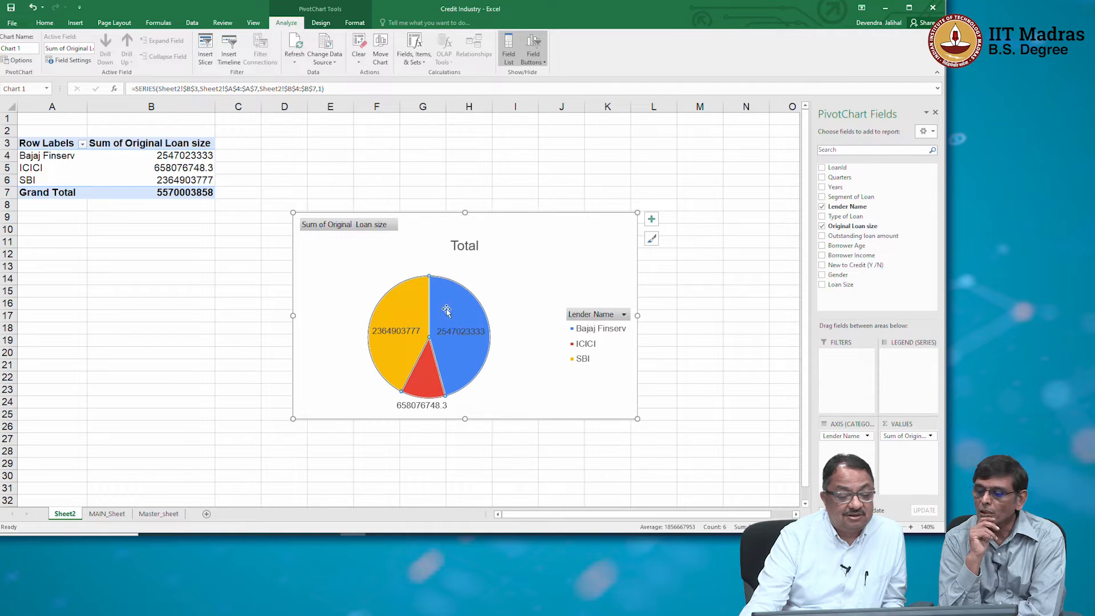
{"action": "right_click", "coordinate": [456, 329]}
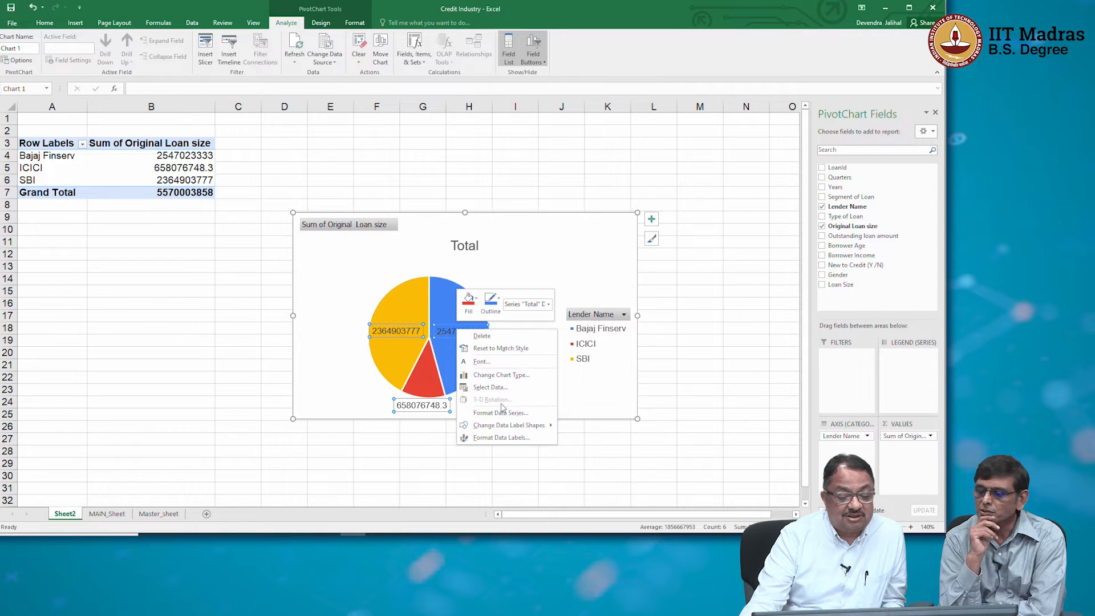
{"action": "mouse_move", "coordinate": [510, 428]}
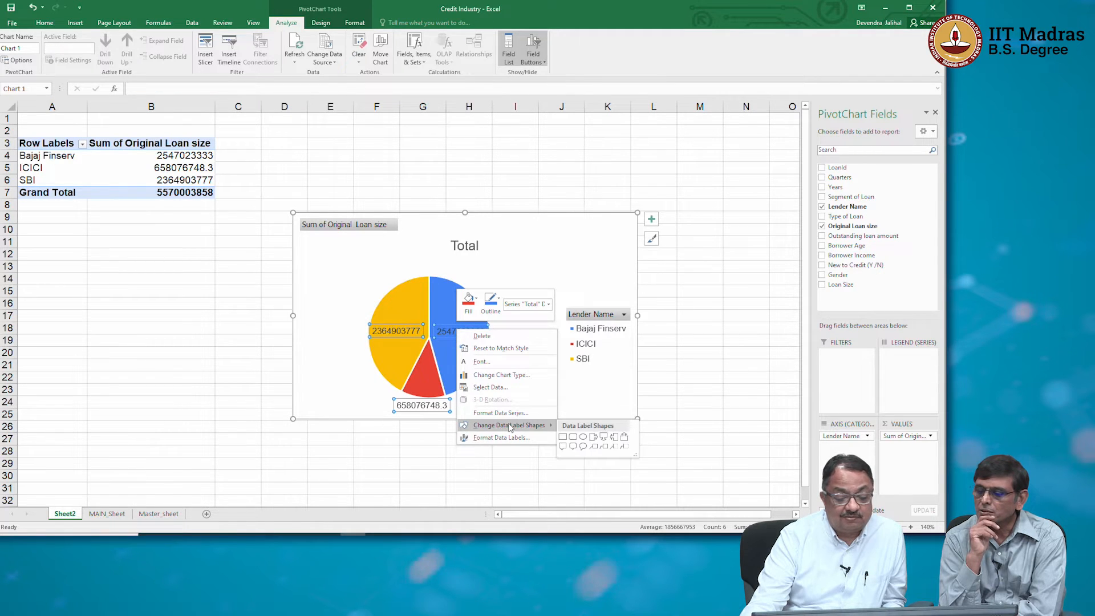
{"action": "left_click", "coordinate": [500, 412]}
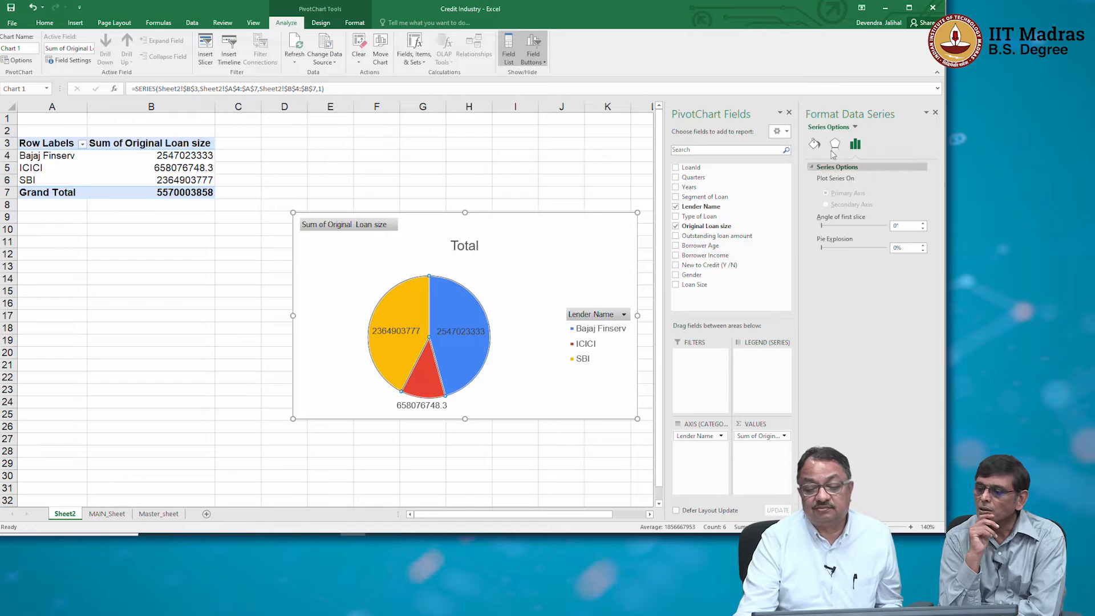
{"action": "left_click", "coordinate": [813, 143]}
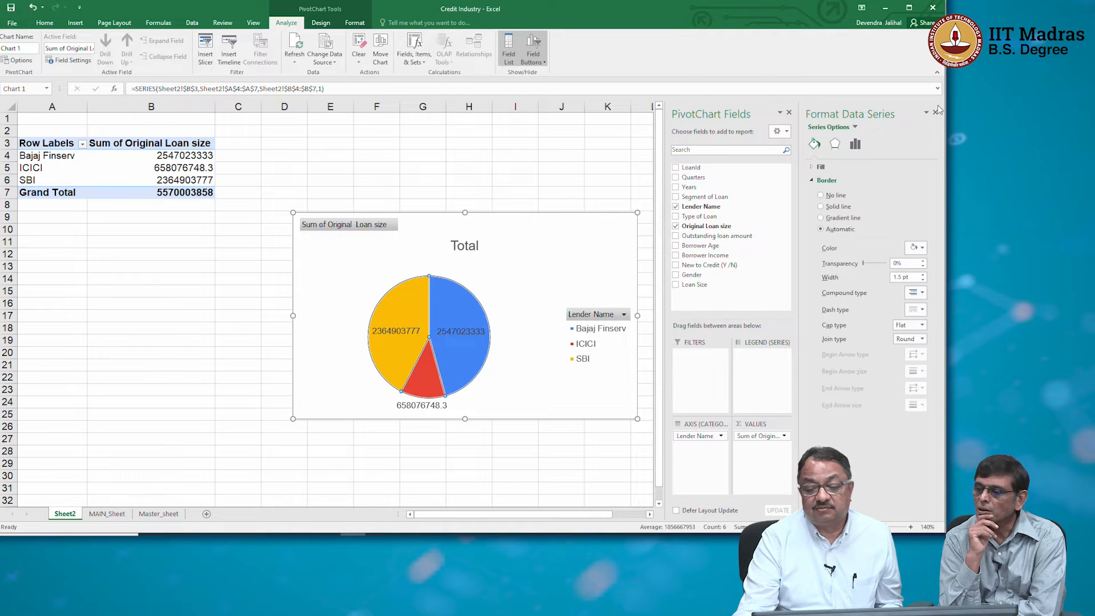
{"action": "left_click", "coordinate": [936, 112]}
{"action": "right_click", "coordinate": [471, 336]}
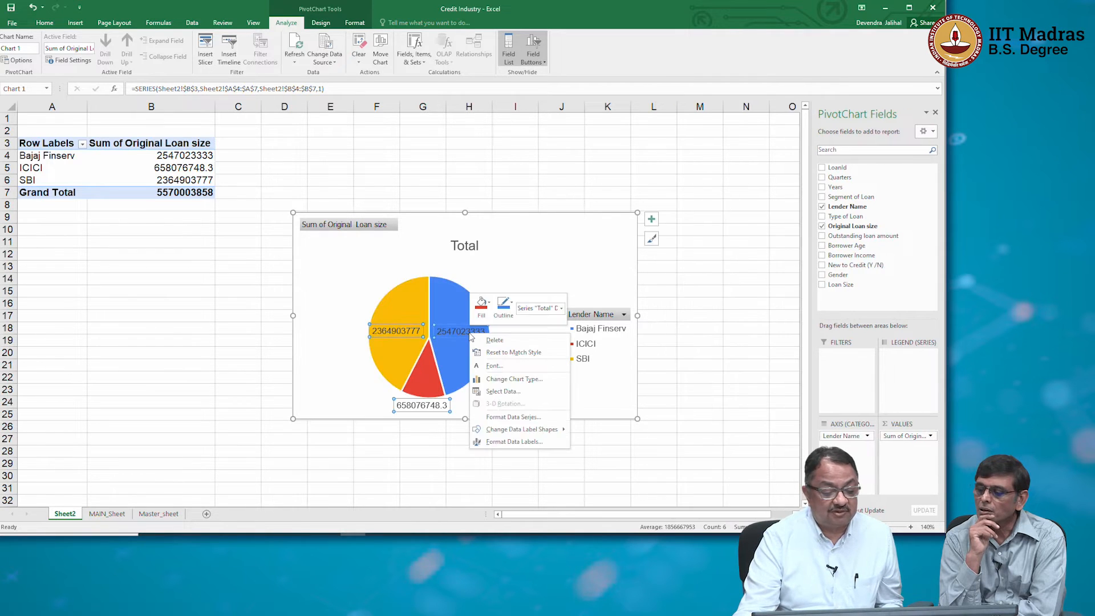
{"action": "left_click", "coordinate": [511, 442]}
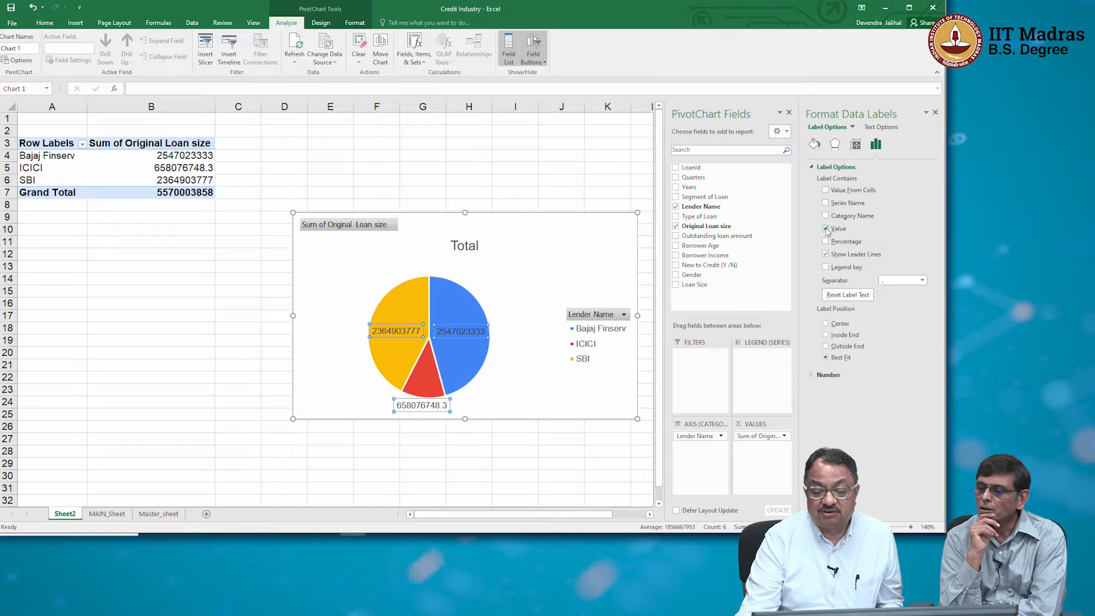
{"action": "left_click", "coordinate": [824, 228]}
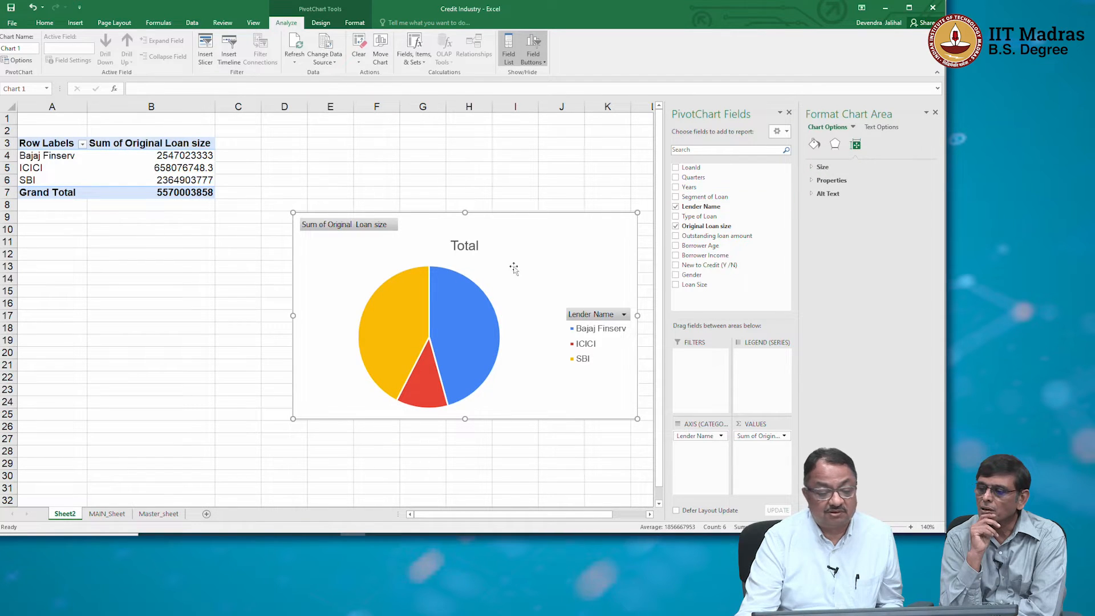
Add data labels to the loan size pie slices and have them show percentages instead of values.
{"action": "left_click", "coordinate": [459, 298]}
{"action": "right_click", "coordinate": [462, 301]}
{"action": "mouse_move", "coordinate": [515, 407]}
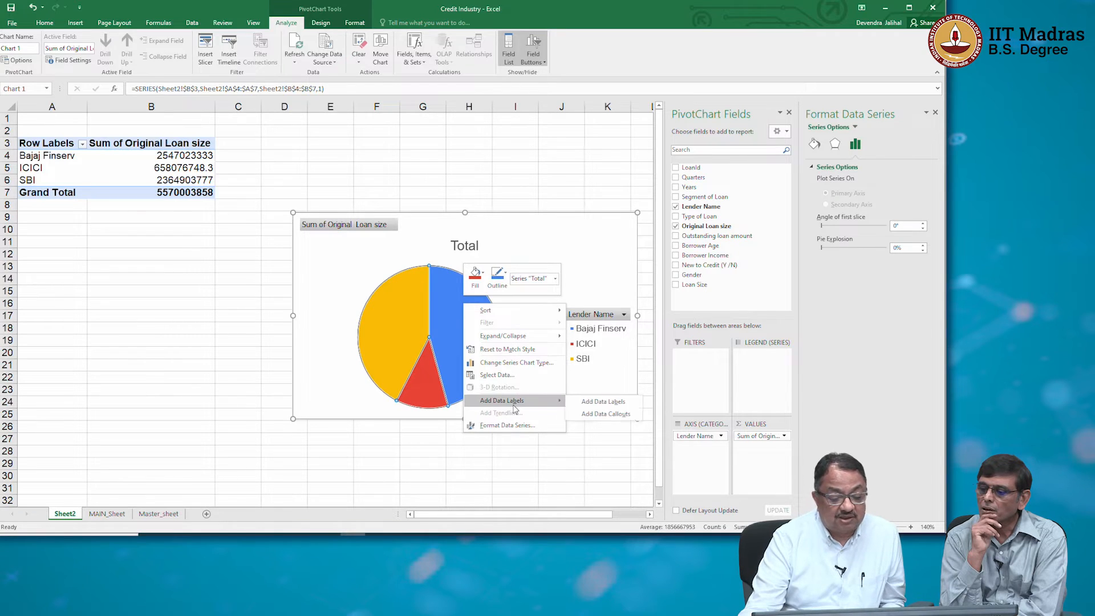
{"action": "left_click", "coordinate": [596, 401]}
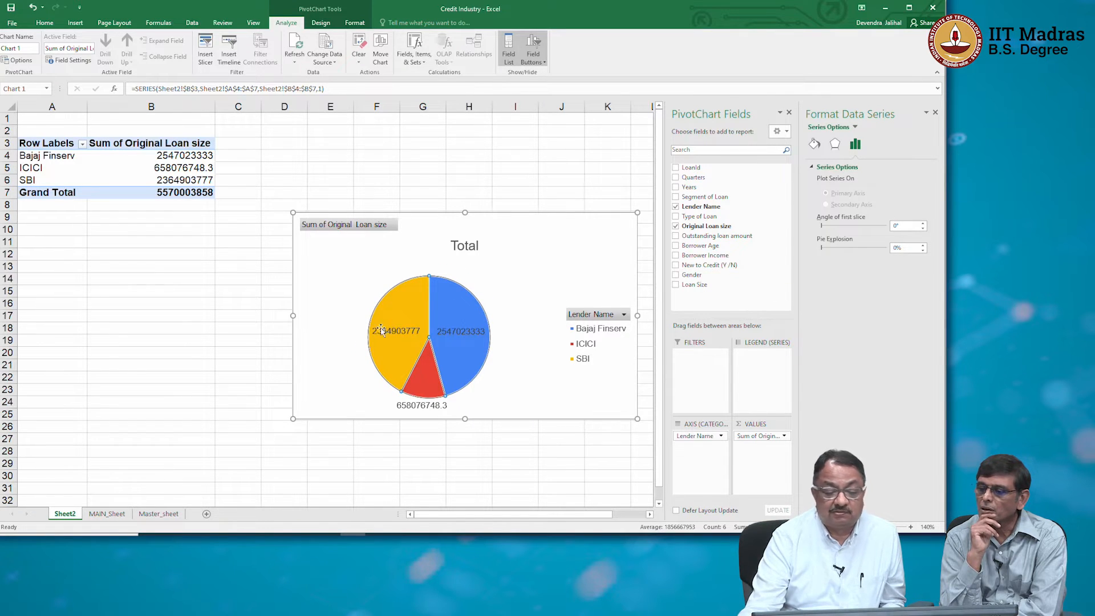
{"action": "left_click", "coordinate": [461, 330]}
{"action": "right_click", "coordinate": [460, 331]}
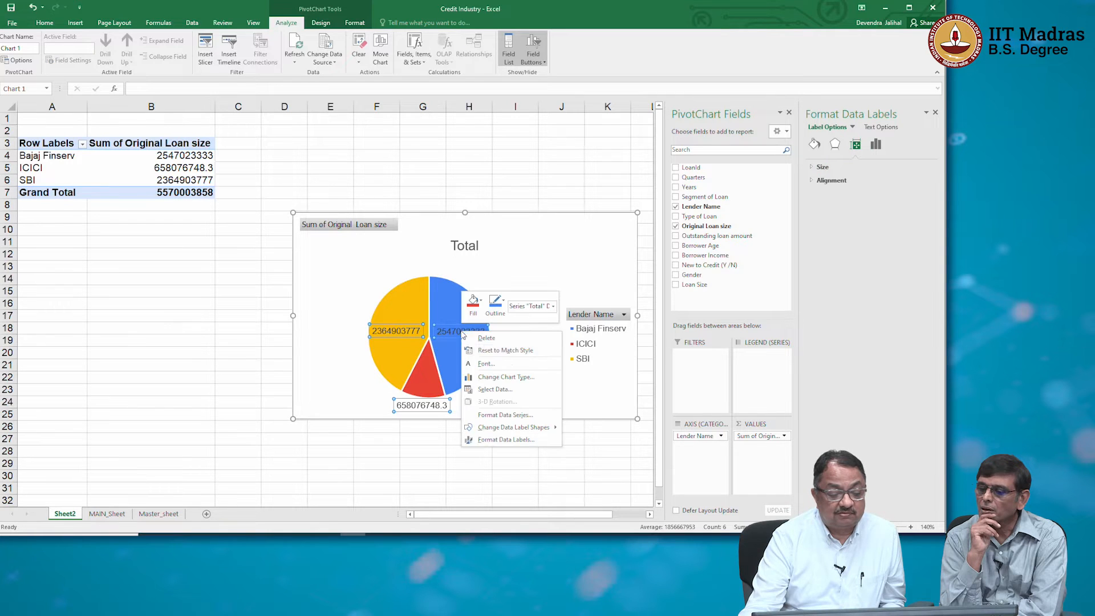
{"action": "left_click", "coordinate": [504, 439]}
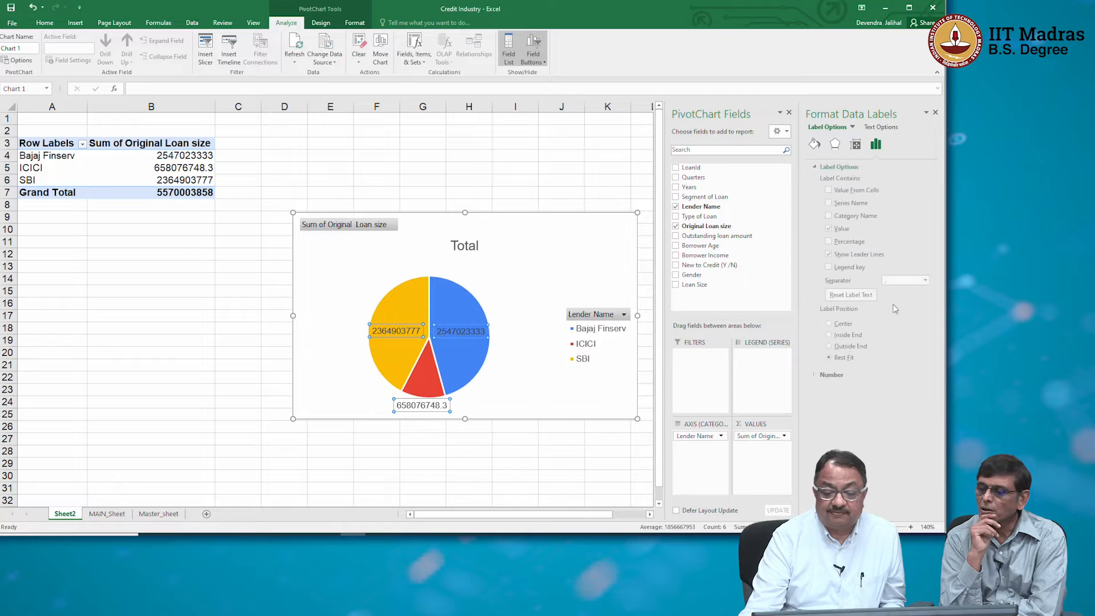
{"action": "left_click", "coordinate": [825, 240]}
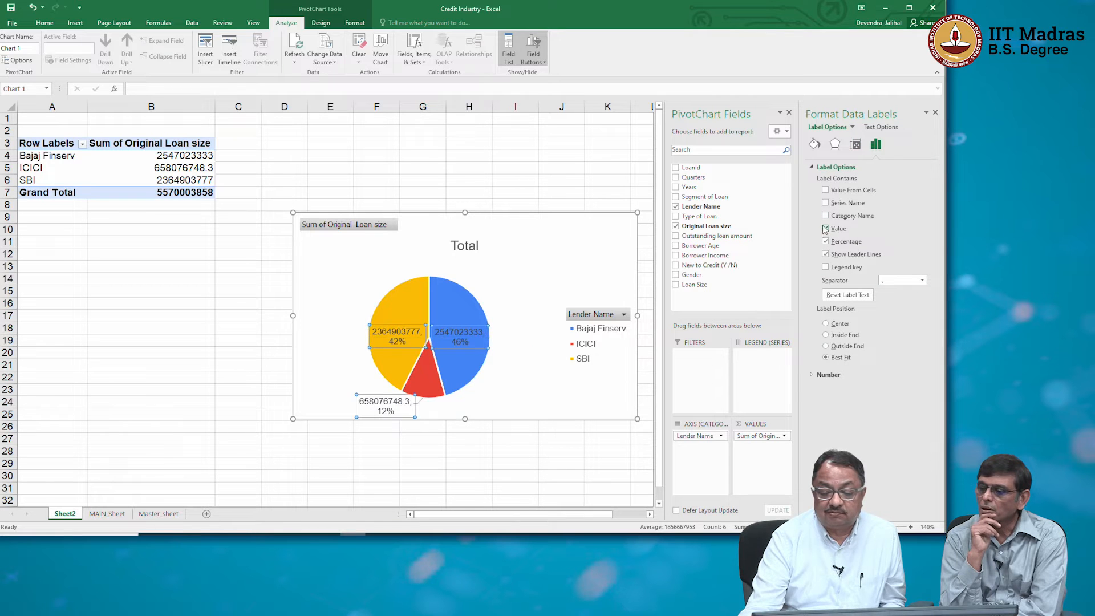
{"action": "left_click", "coordinate": [826, 229]}
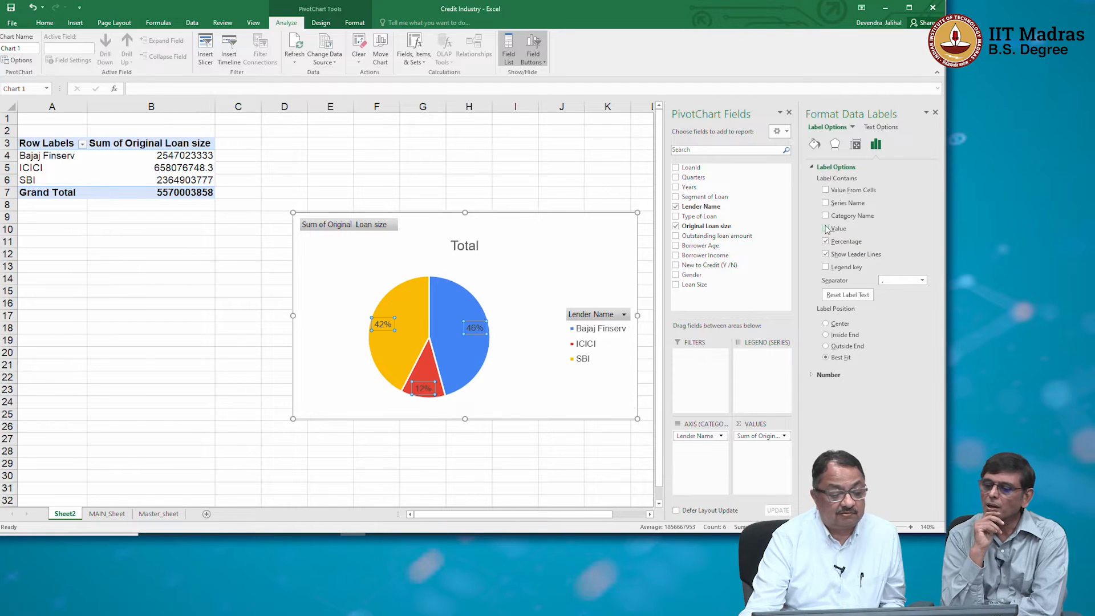
{"action": "left_click", "coordinate": [538, 394]}
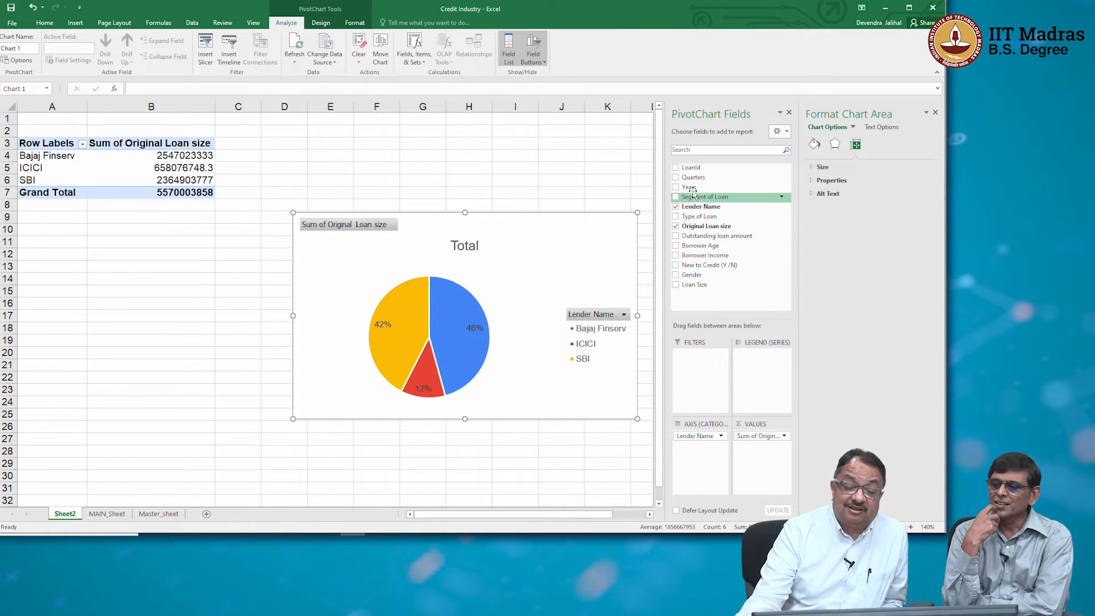
Add Years as a report filter to the loan size PivotChart and filter it to FY17.
{"action": "left_click_drag", "start_coordinate": [690, 187], "coordinate": [708, 370]}
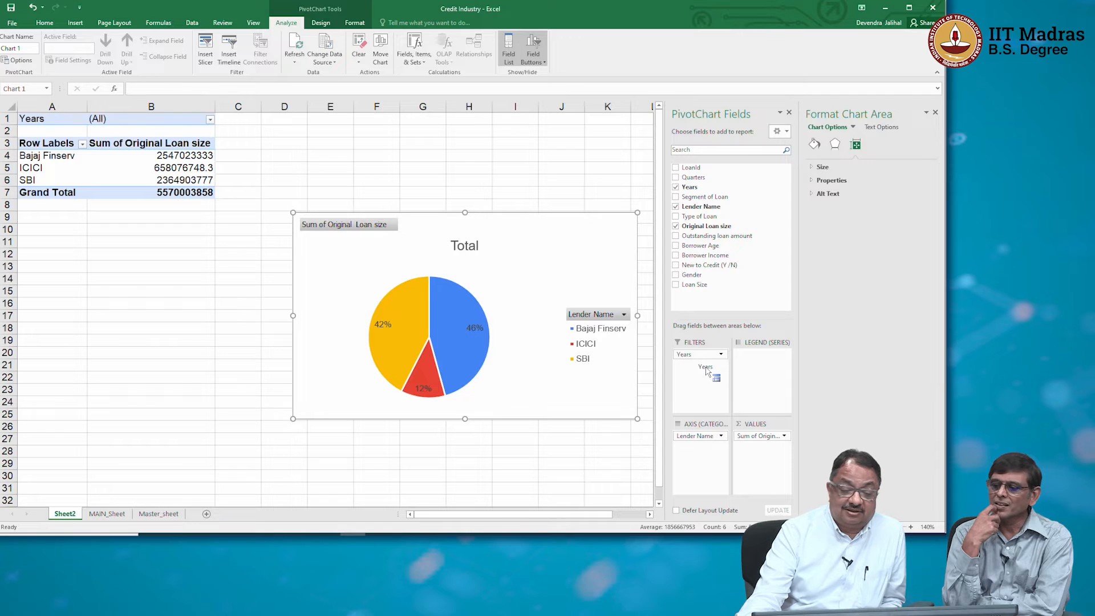
{"action": "left_click", "coordinate": [325, 223]}
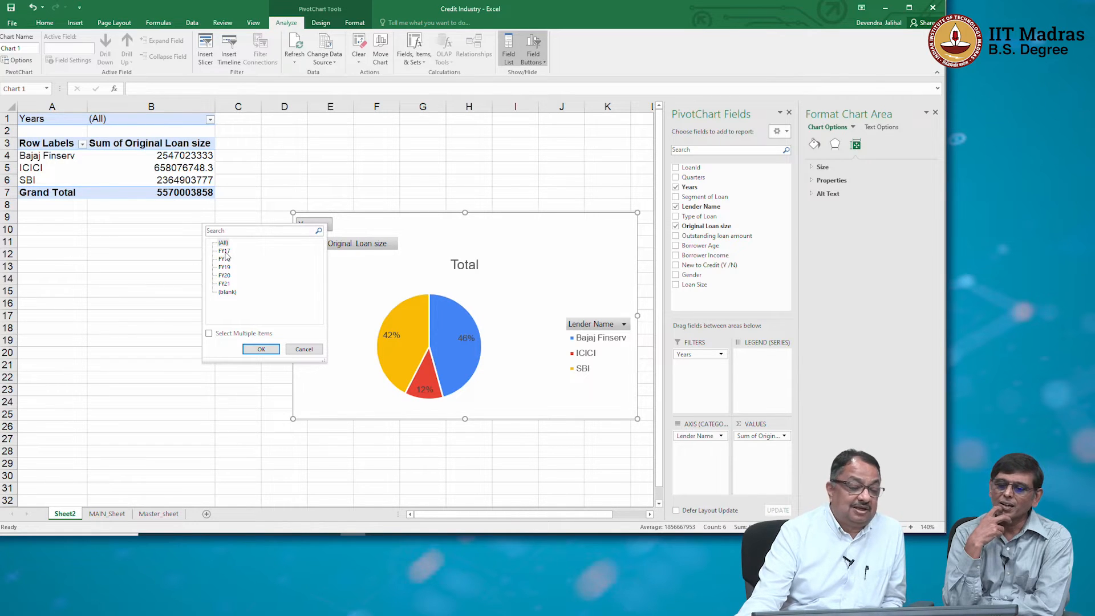
{"action": "left_click", "coordinate": [261, 348]}
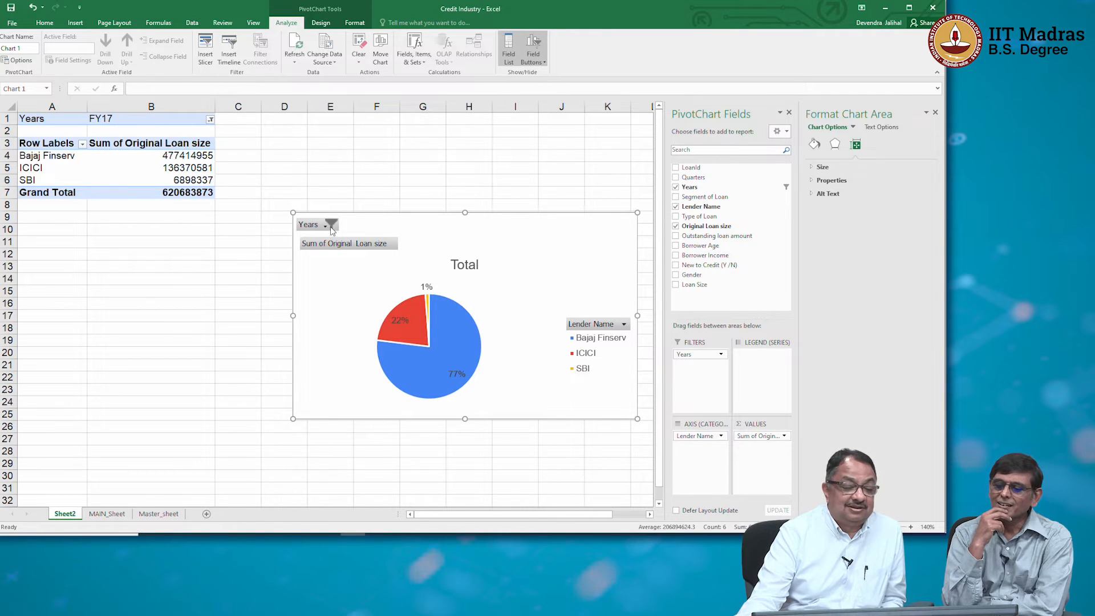
Switch the pie chart's Years filter to FY18, followed by FY19, to compare lender shares.
{"action": "left_click", "coordinate": [330, 227]}
{"action": "left_click", "coordinate": [231, 260]}
{"action": "left_click", "coordinate": [264, 350]}
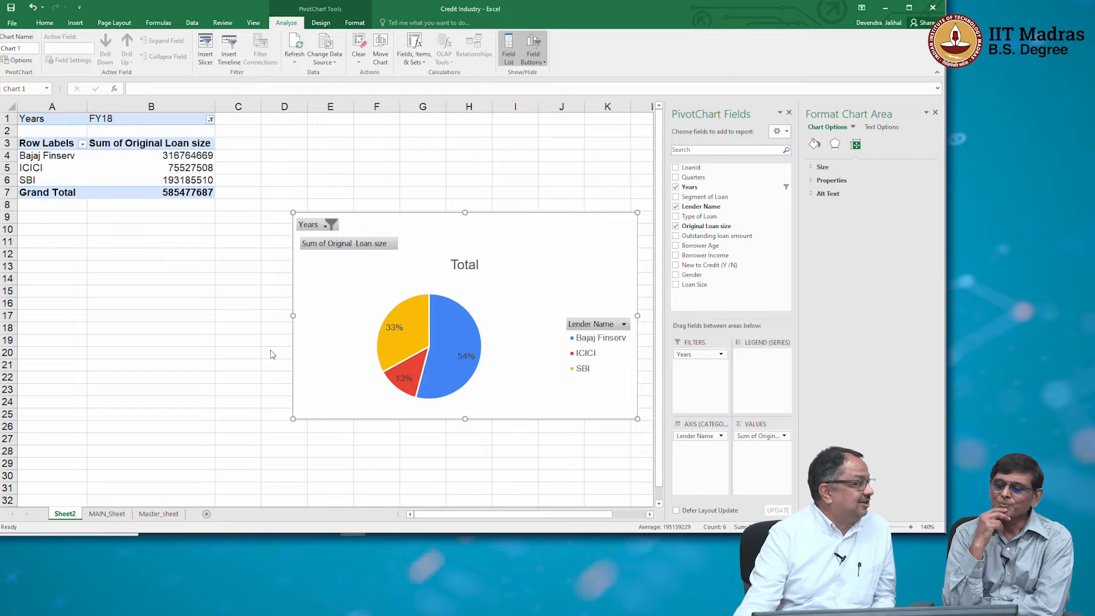
{"action": "left_click", "coordinate": [328, 227]}
{"action": "left_click", "coordinate": [221, 269]}
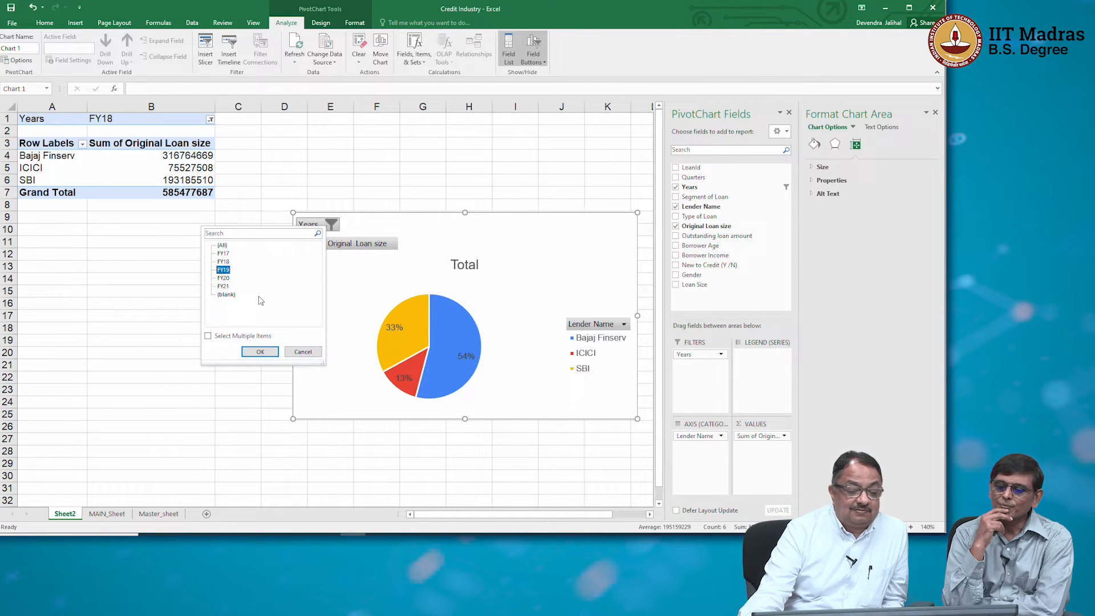
{"action": "left_click", "coordinate": [260, 351]}
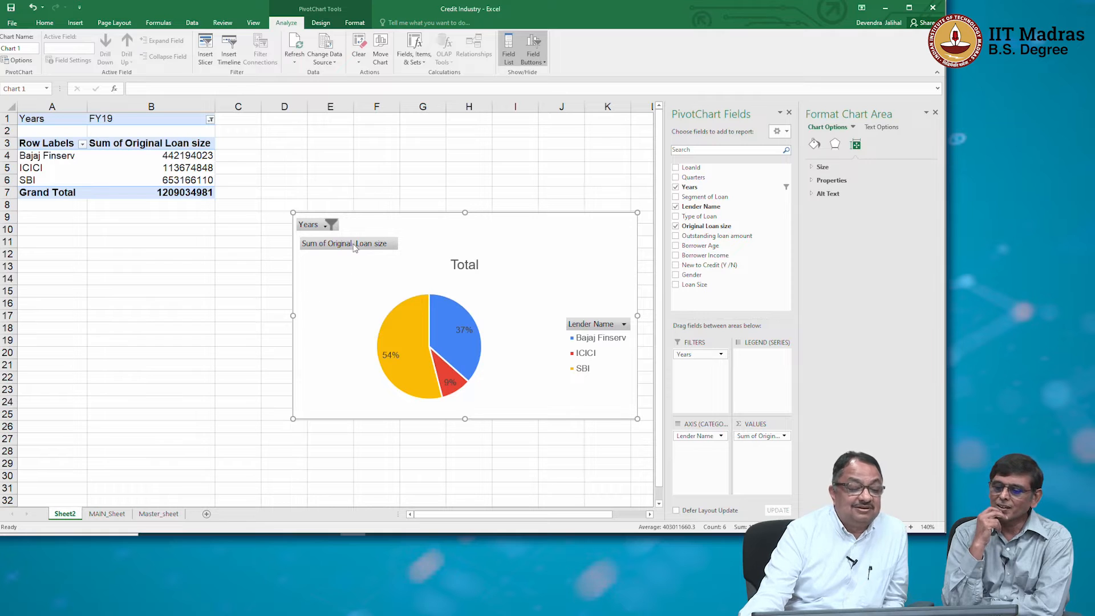
Switch the pie chart's Years filter to FY20, followed by FY21, to compare lender shares.
{"action": "left_click", "coordinate": [330, 225]}
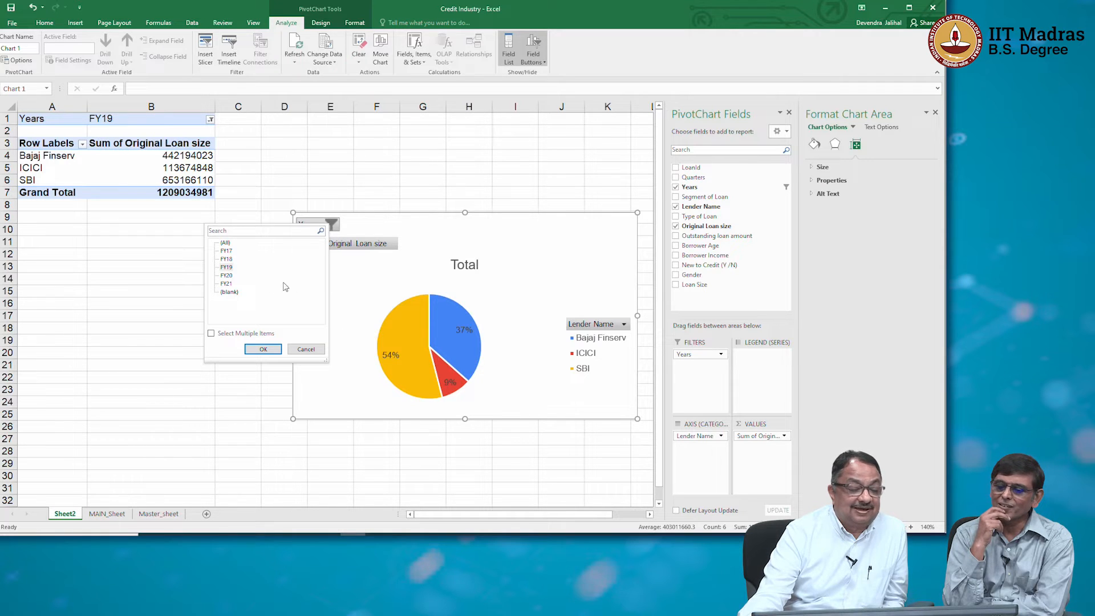
{"action": "left_click", "coordinate": [227, 275]}
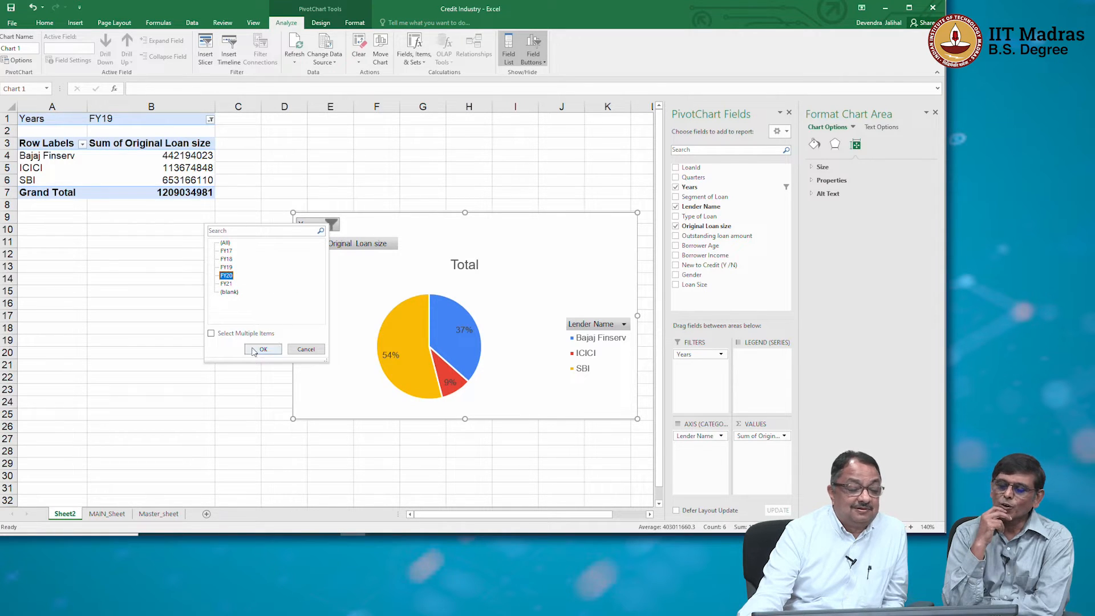
{"action": "left_click", "coordinate": [261, 349]}
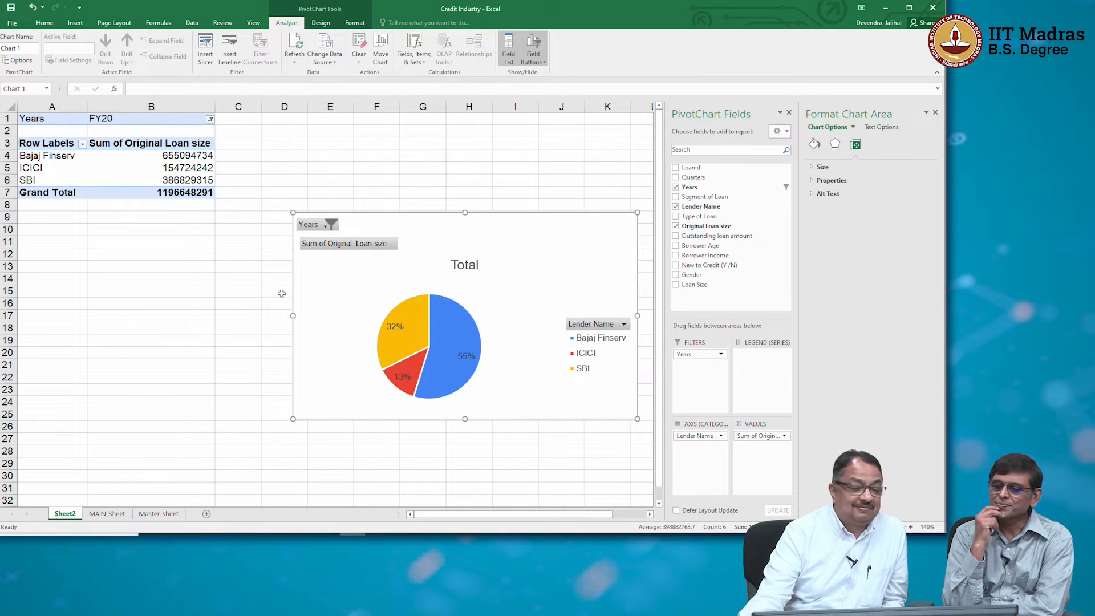
{"action": "left_click", "coordinate": [332, 225]}
{"action": "left_click", "coordinate": [230, 287]}
{"action": "left_click", "coordinate": [266, 352]}
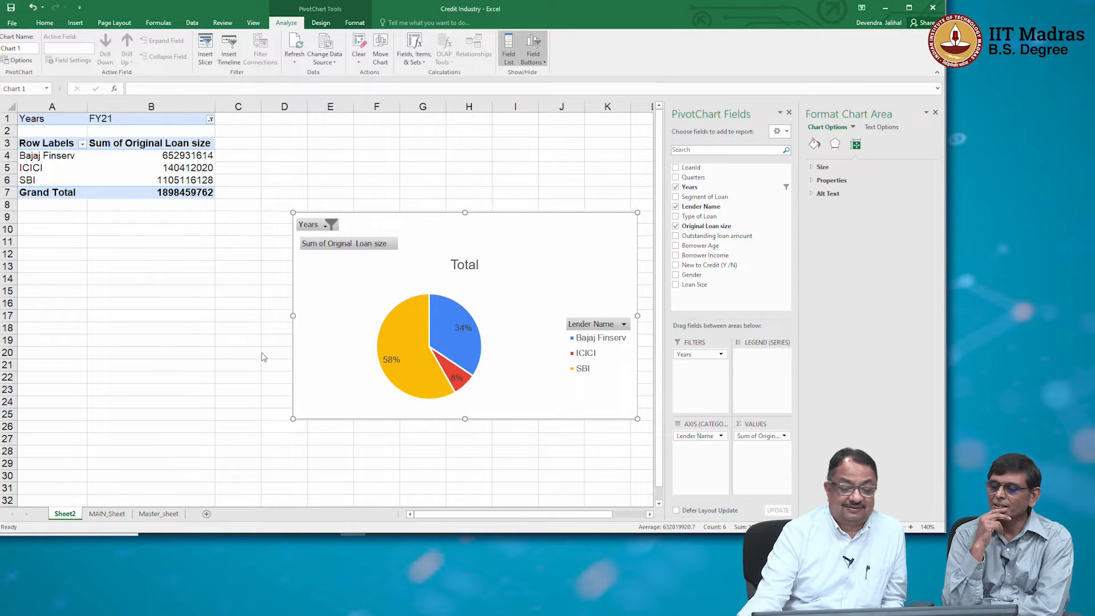
Reset the Years filter to (All) so the chart covers every year.
{"action": "left_click", "coordinate": [326, 225]}
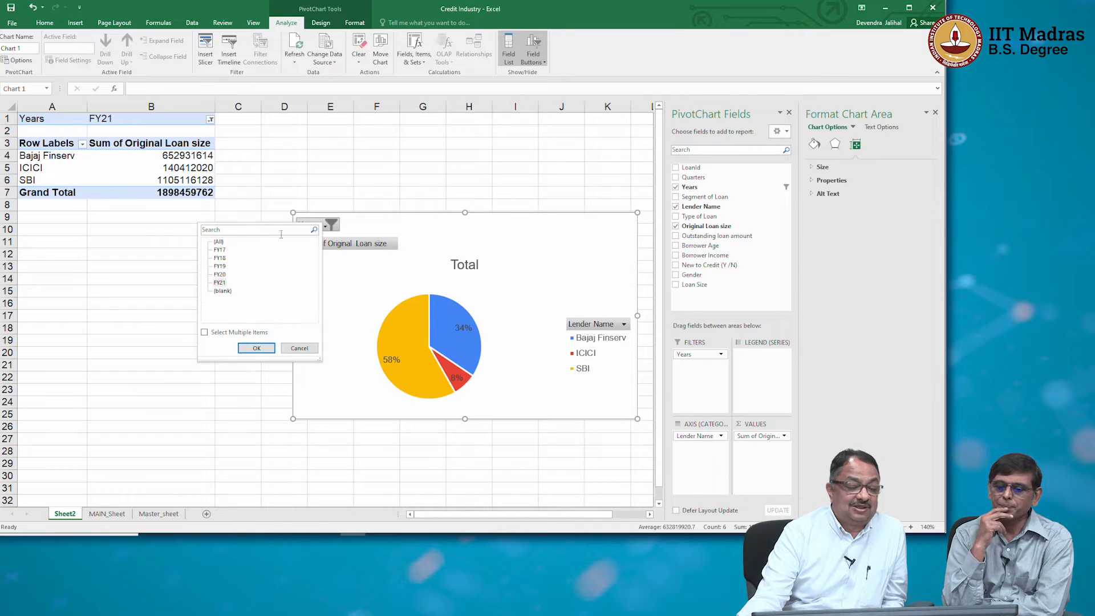
{"action": "left_click", "coordinate": [219, 242]}
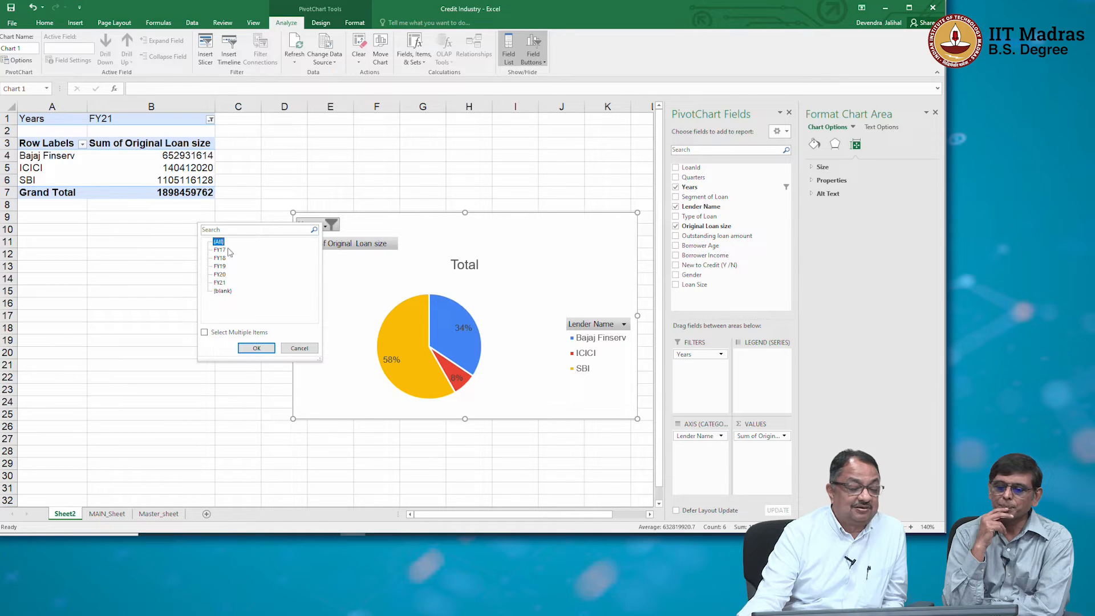
{"action": "left_click", "coordinate": [256, 348]}
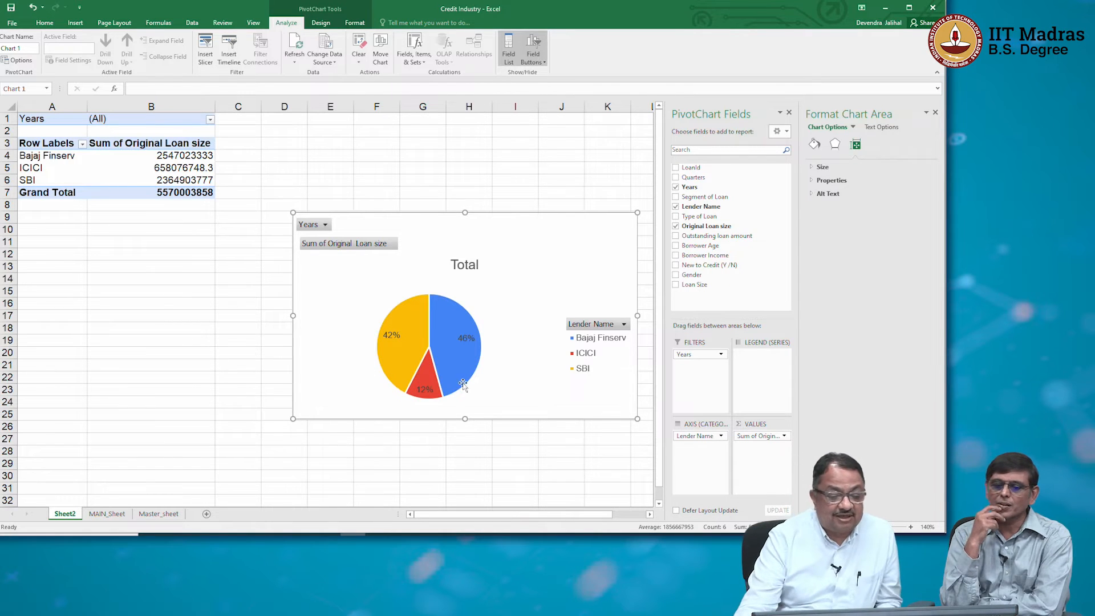
Summarise the Original Loan size value field by Average.
{"action": "left_click", "coordinate": [753, 436]}
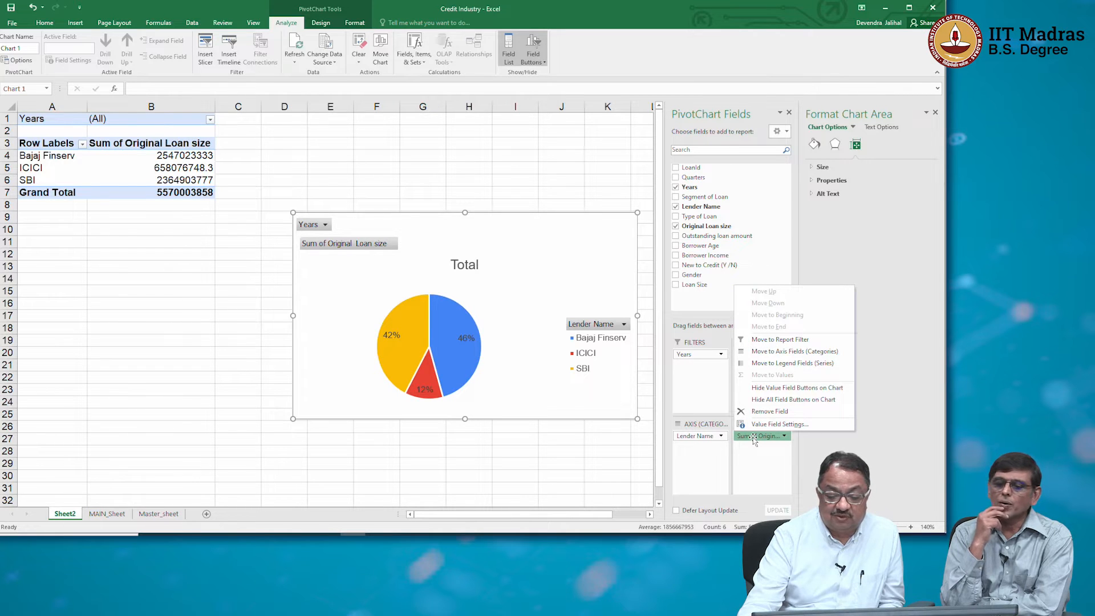
{"action": "left_click", "coordinate": [772, 424]}
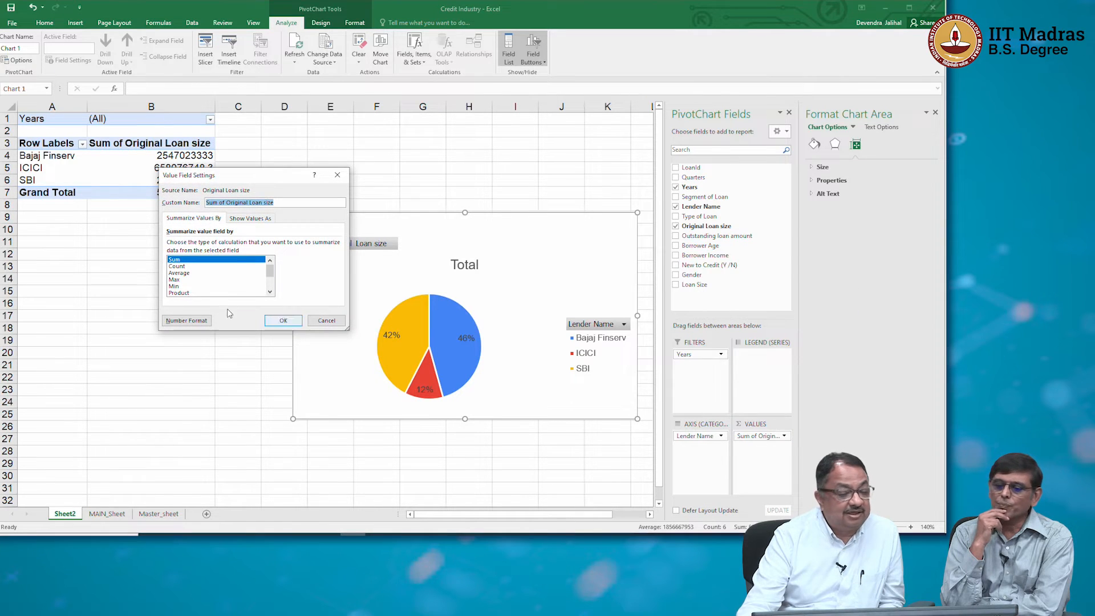
{"action": "left_click", "coordinate": [208, 273]}
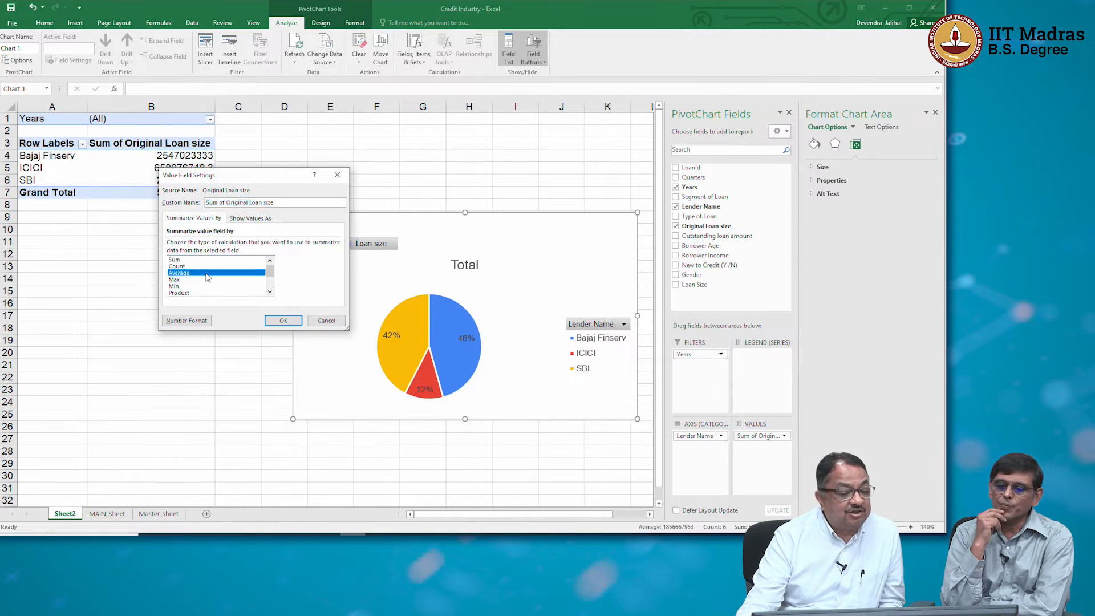
{"action": "left_click", "coordinate": [283, 320]}
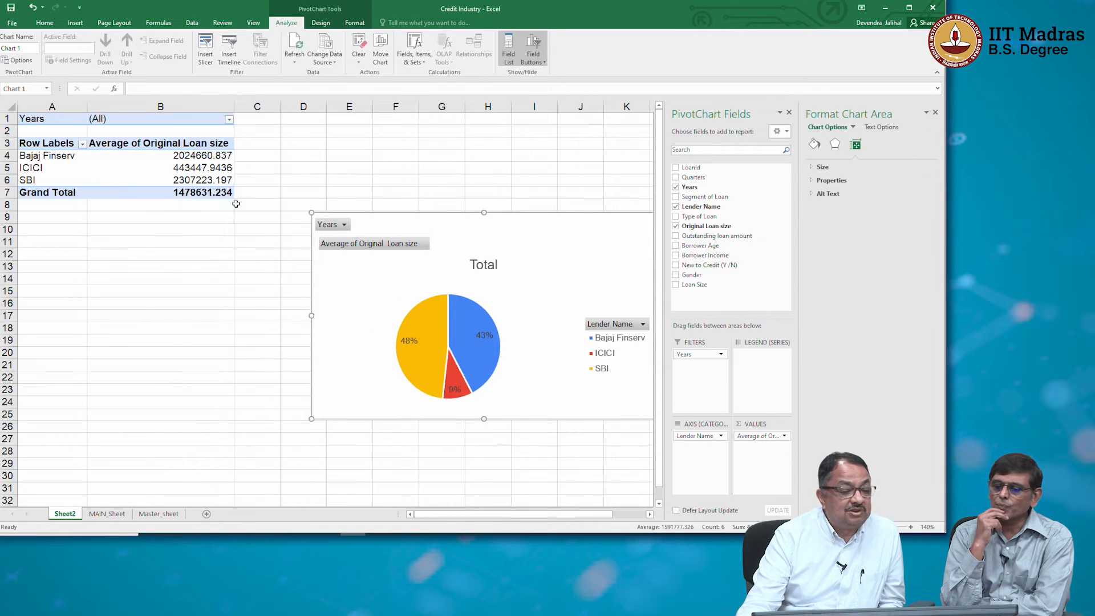
Format the three lenders' average loan sizes in B4:B6 with thousands separators and no decimals.
{"action": "left_click", "coordinate": [204, 157]}
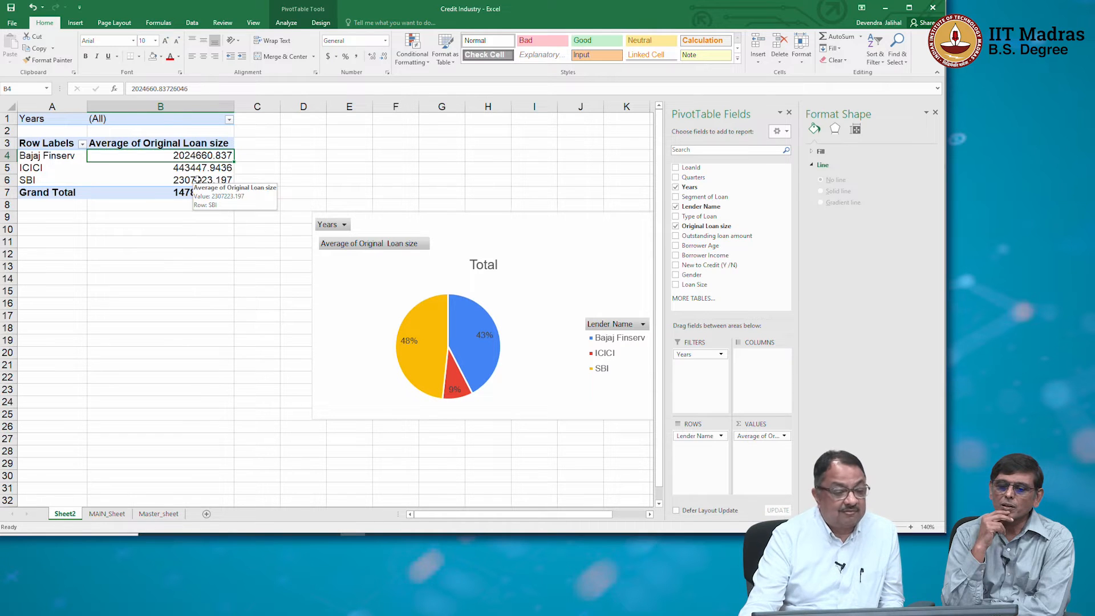
{"action": "left_click", "coordinate": [196, 179], "text": "shift"}
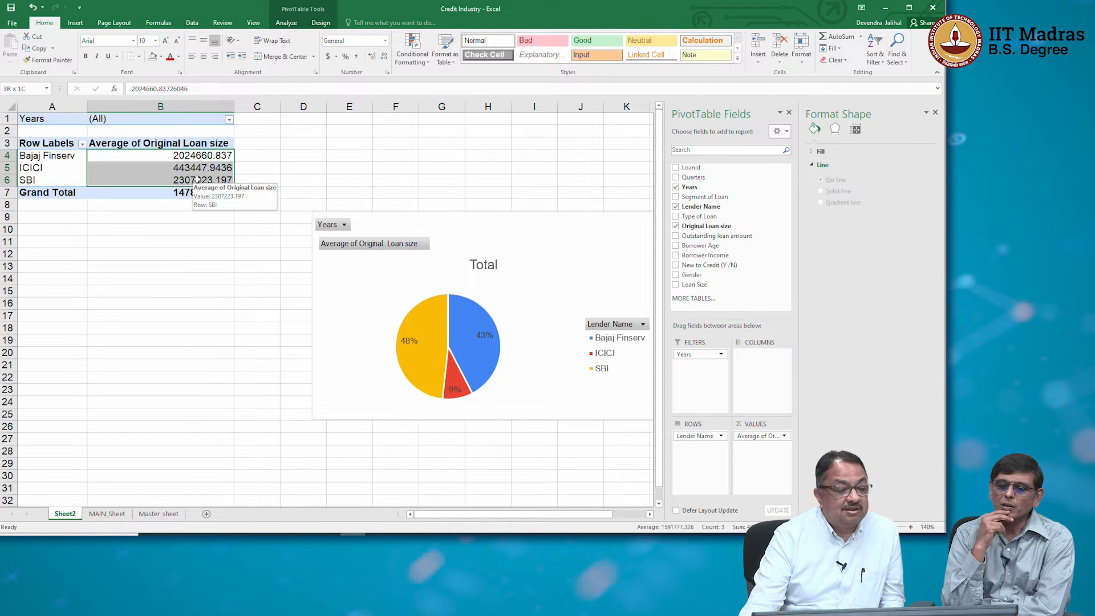
{"action": "left_click", "coordinate": [357, 57]}
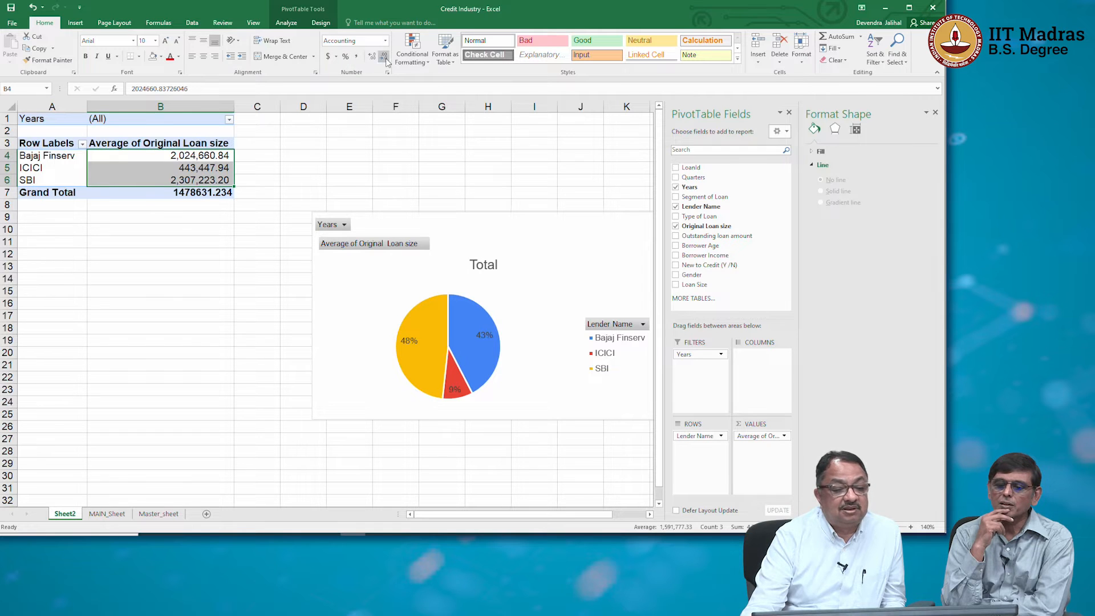
{"action": "left_click", "coordinate": [384, 57]}
{"action": "left_click", "coordinate": [385, 58]}
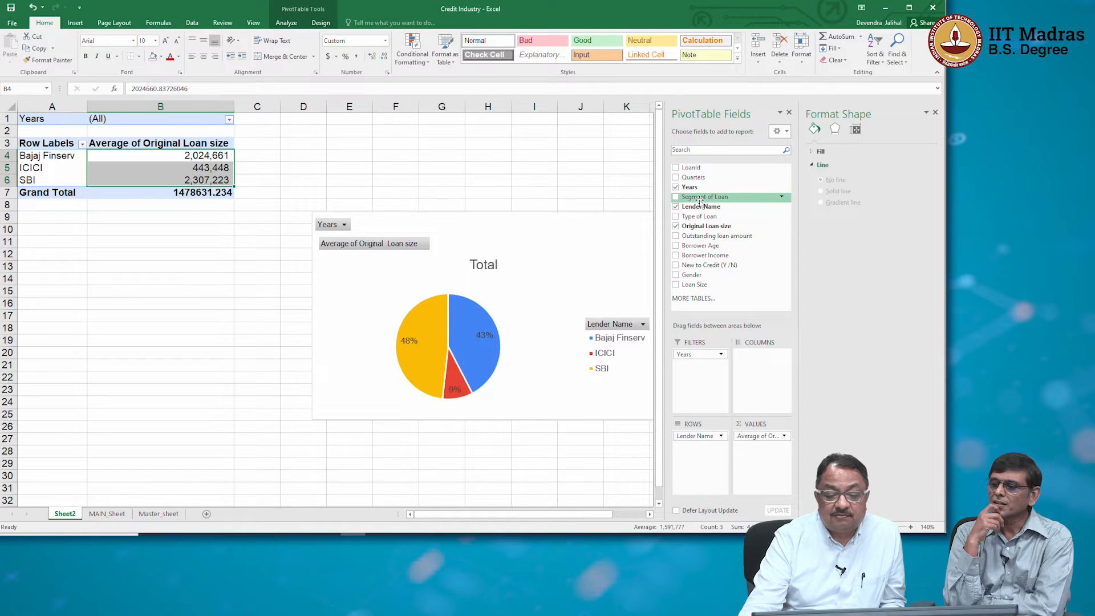
Add Segment of Loan as the PivotTable's column field and inspect the lenders' values and the column filter options.
{"action": "left_click_drag", "start_coordinate": [700, 196], "coordinate": [753, 373]}
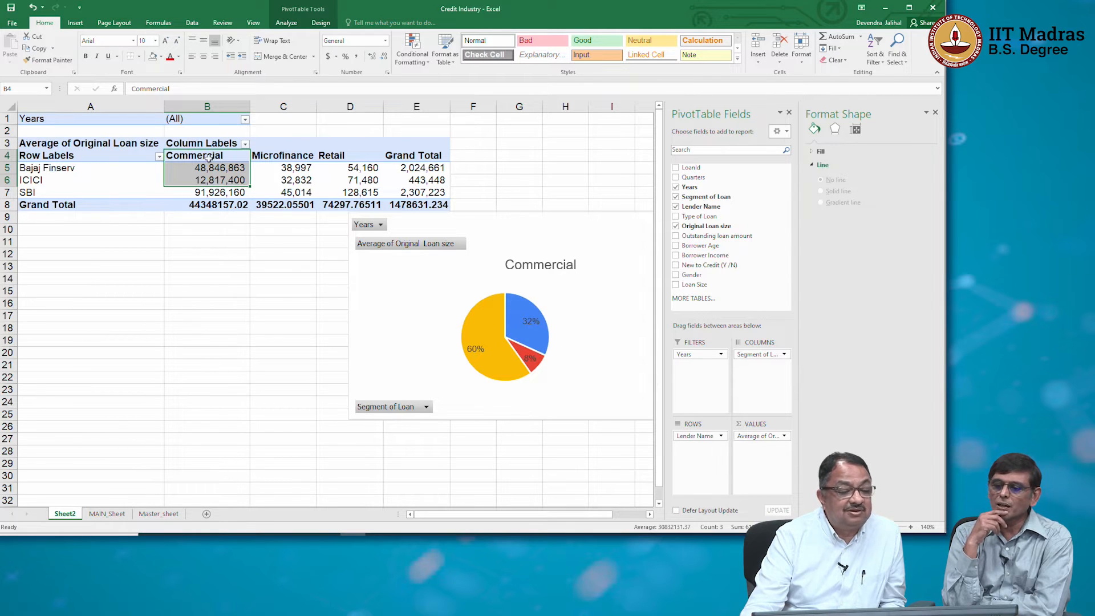
{"action": "left_click", "coordinate": [224, 168]}
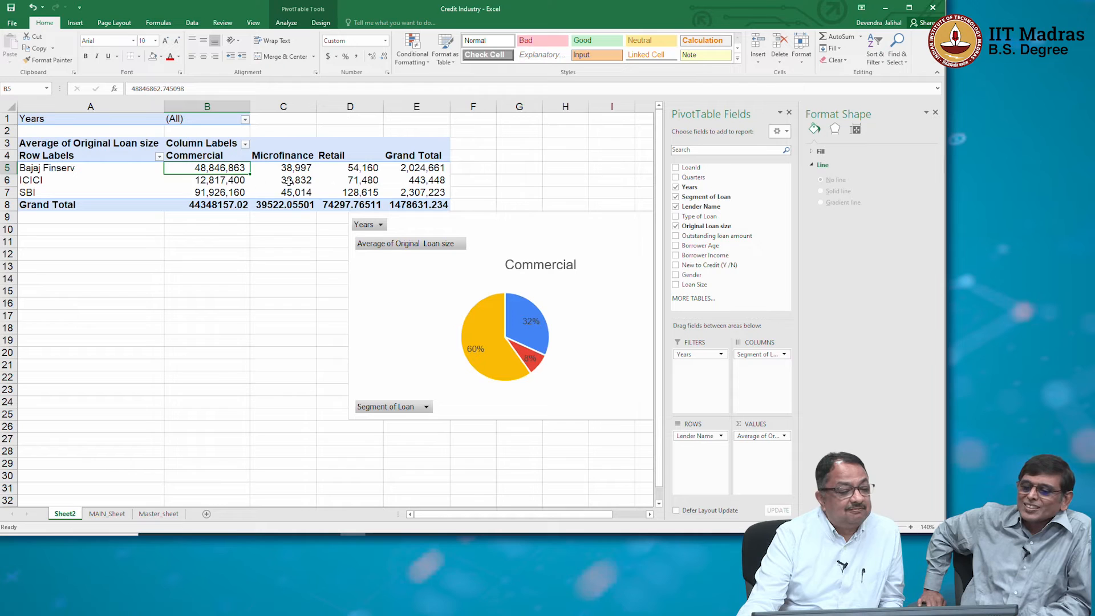
{"action": "left_click", "coordinate": [349, 166]}
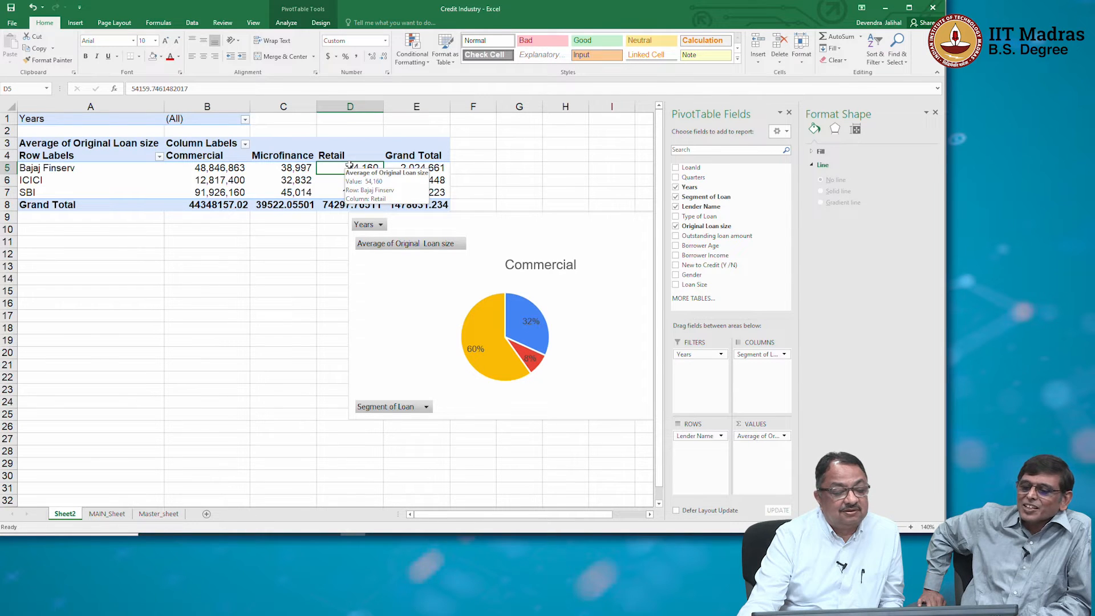
{"action": "left_click", "coordinate": [245, 144]}
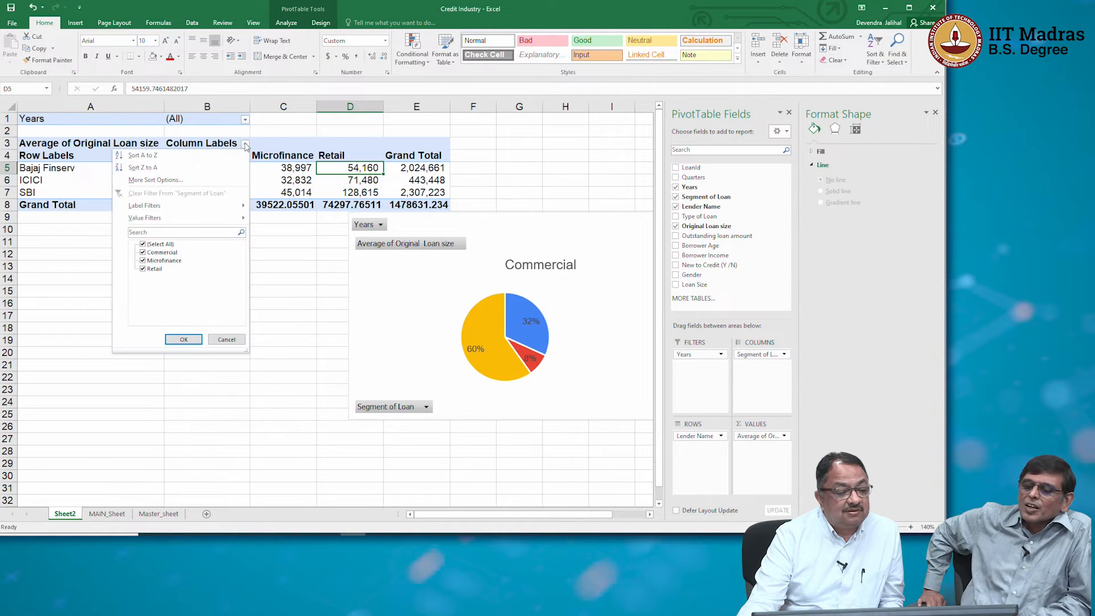
{"action": "left_click", "coordinate": [305, 296]}
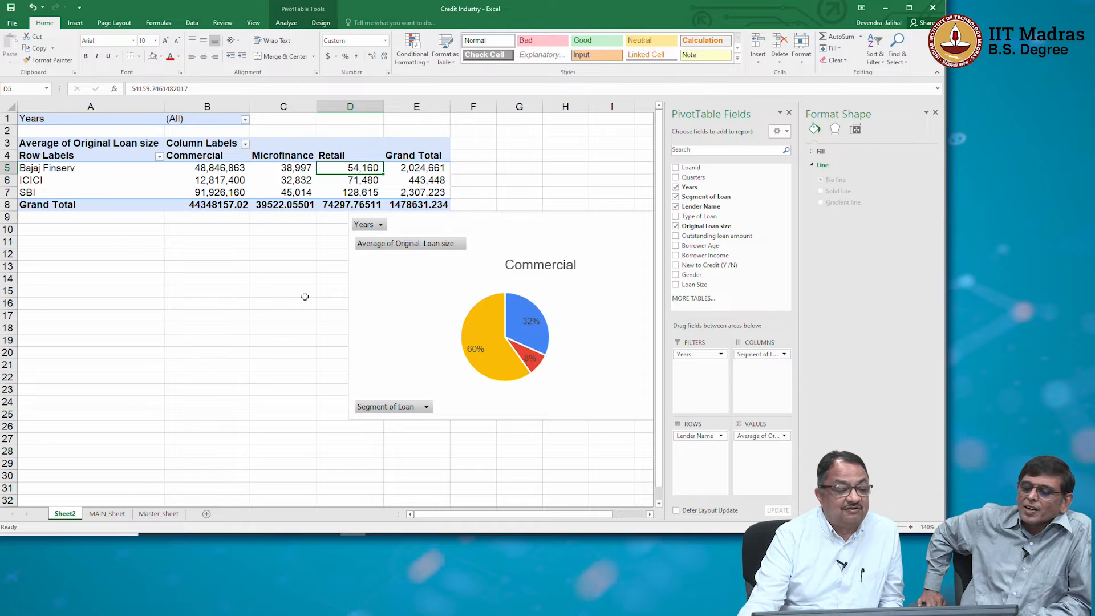
Summarise the Original Loan size value field by Count.
{"action": "left_click", "coordinate": [785, 437]}
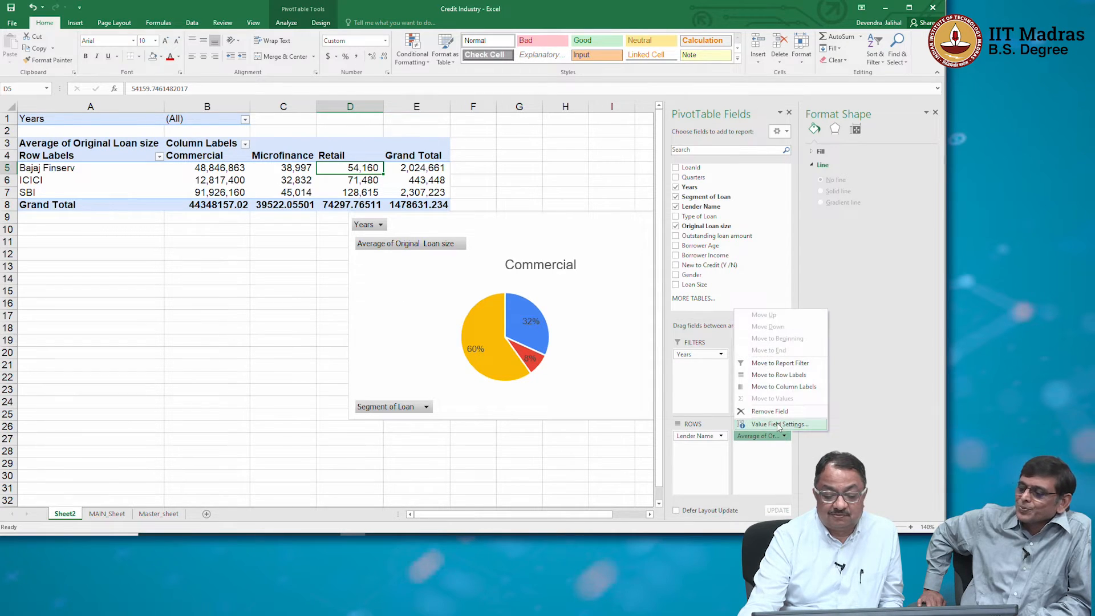
{"action": "left_click", "coordinate": [778, 425]}
{"action": "left_click", "coordinate": [217, 260]}
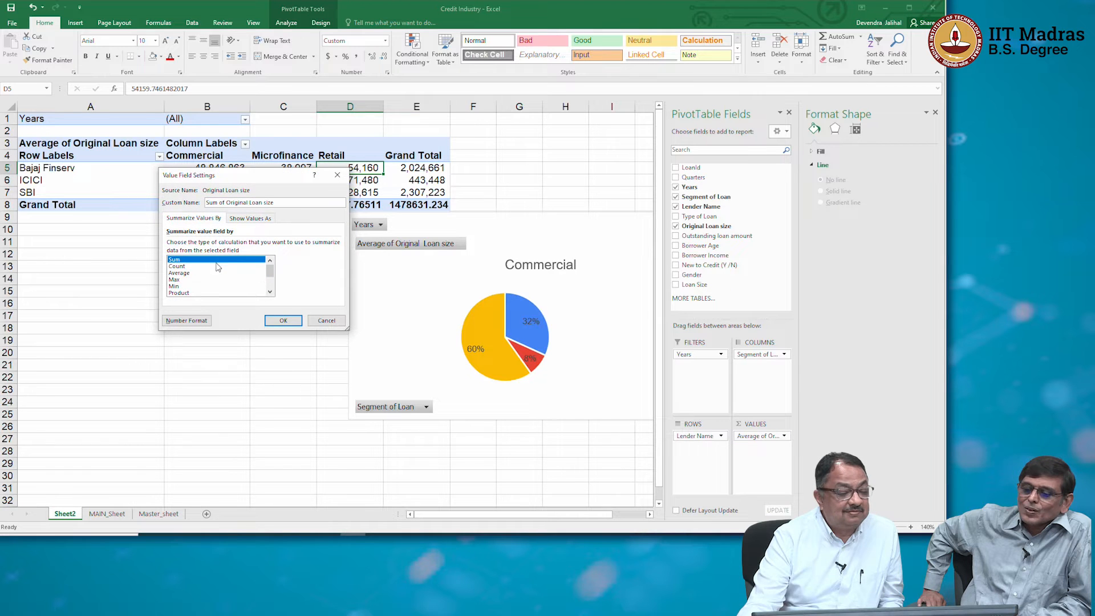
{"action": "left_click", "coordinate": [216, 267]}
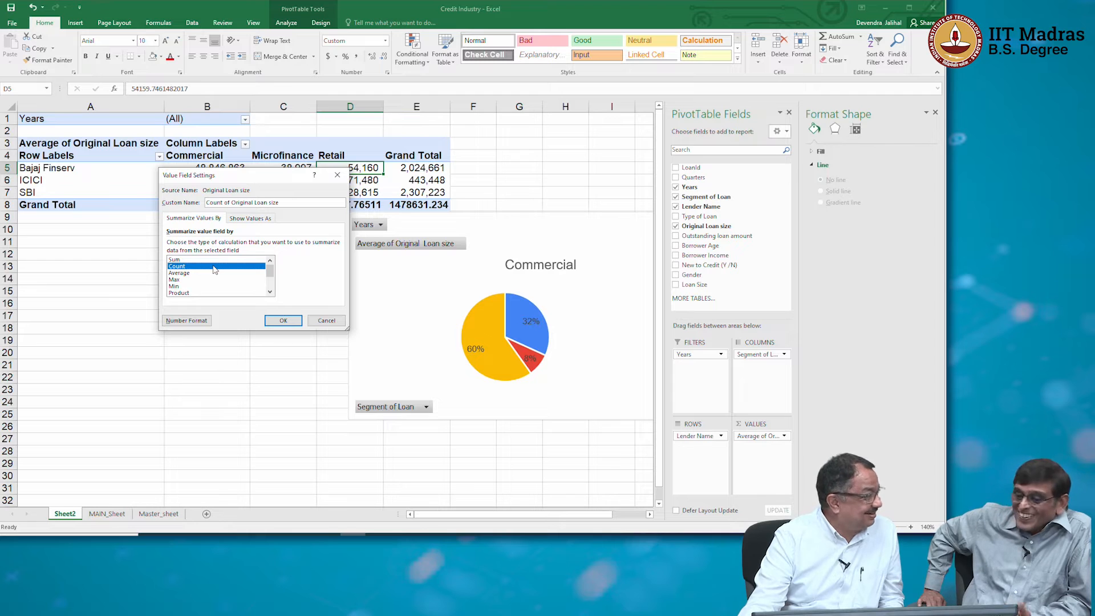
{"action": "left_click", "coordinate": [274, 322]}
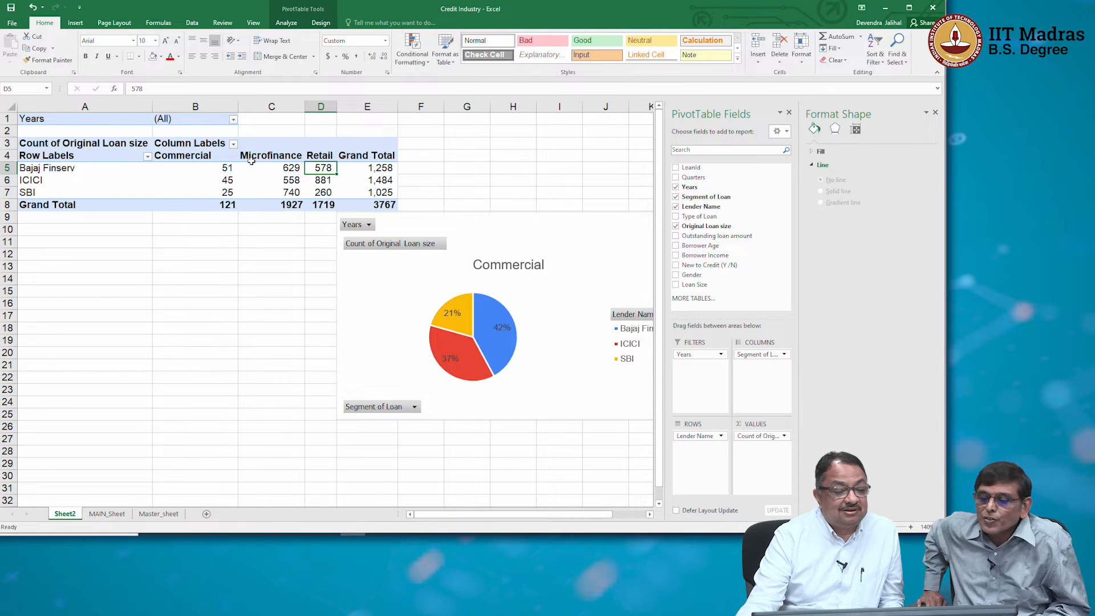
Move Segment of Loan from the PivotTable's columns to its report filters.
{"action": "left_click", "coordinate": [232, 145]}
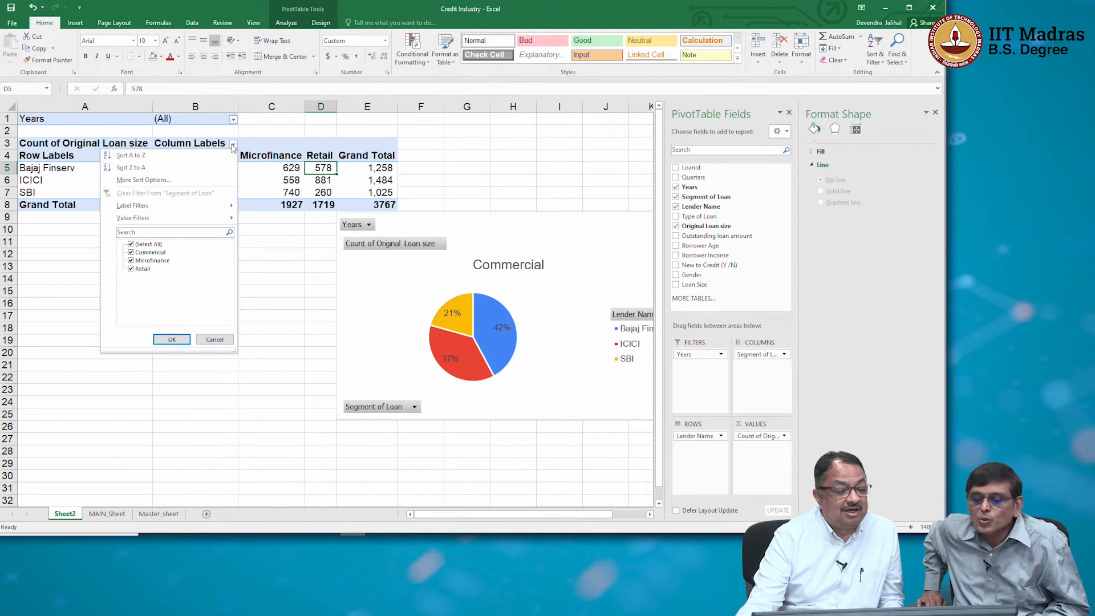
{"action": "left_click", "coordinate": [232, 146]}
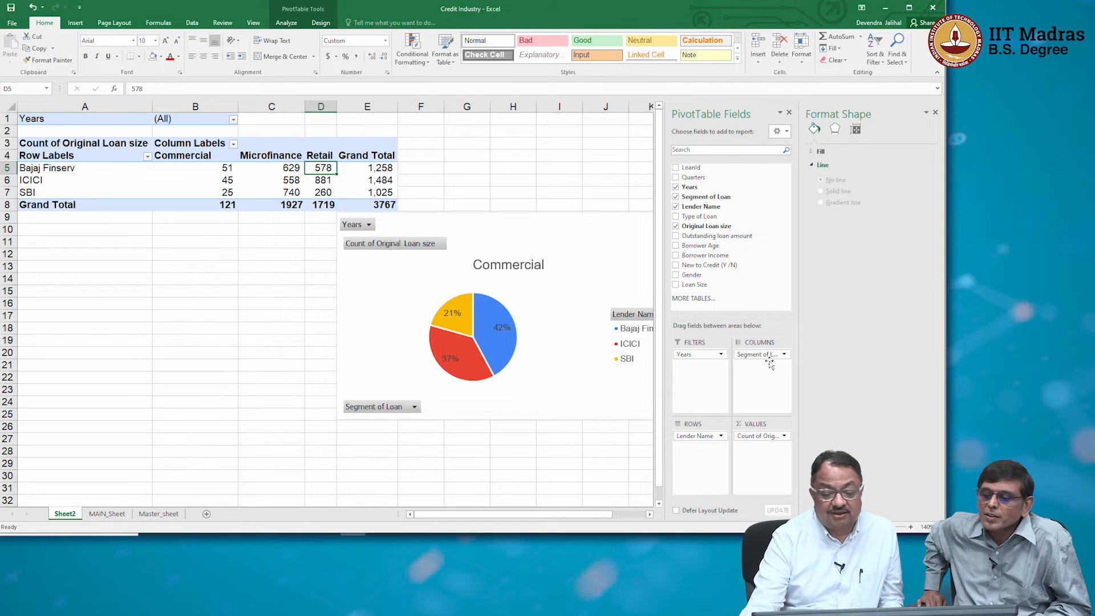
{"action": "left_click_drag", "start_coordinate": [770, 353], "coordinate": [708, 376]}
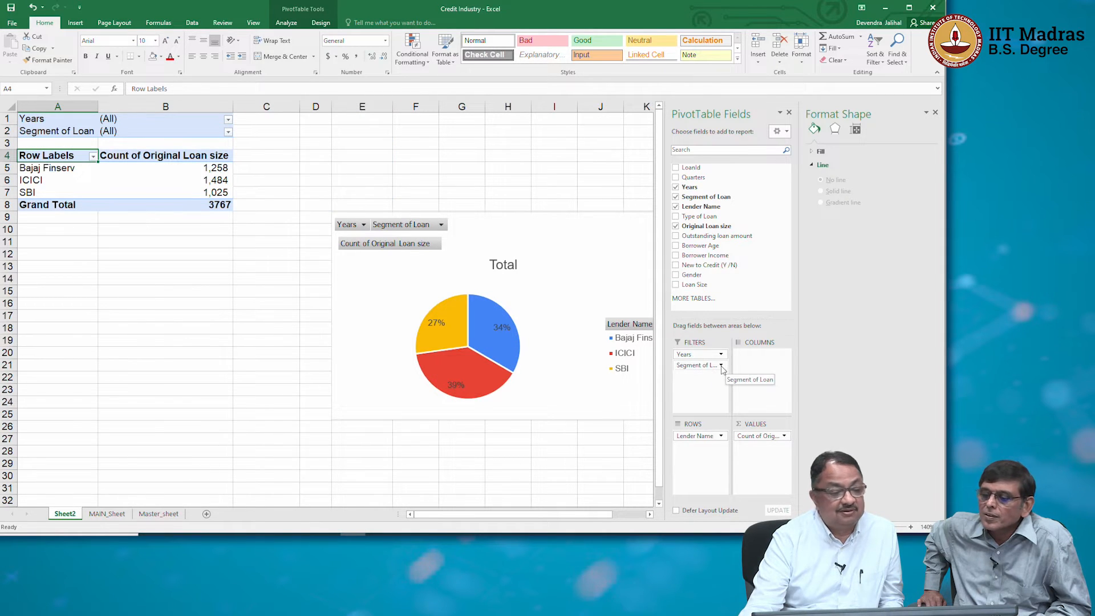
Remove Years from the report filters, keeping Segment of Loan as the only filter.
{"action": "left_click", "coordinate": [721, 366]}
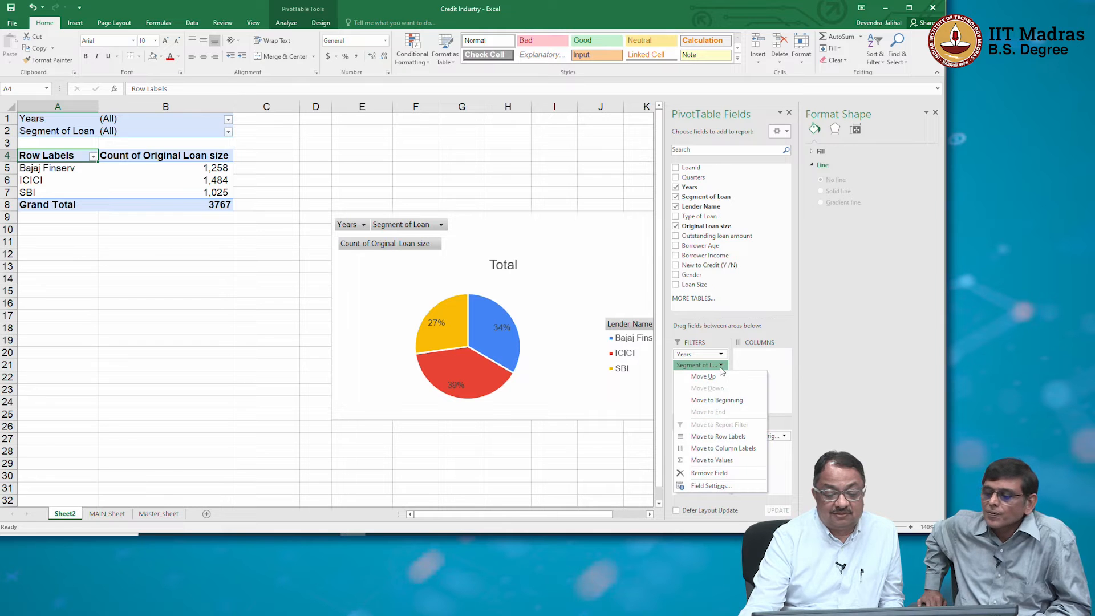
{"action": "left_click", "coordinate": [713, 354]}
{"action": "left_click_drag", "start_coordinate": [714, 354], "coordinate": [736, 247]}
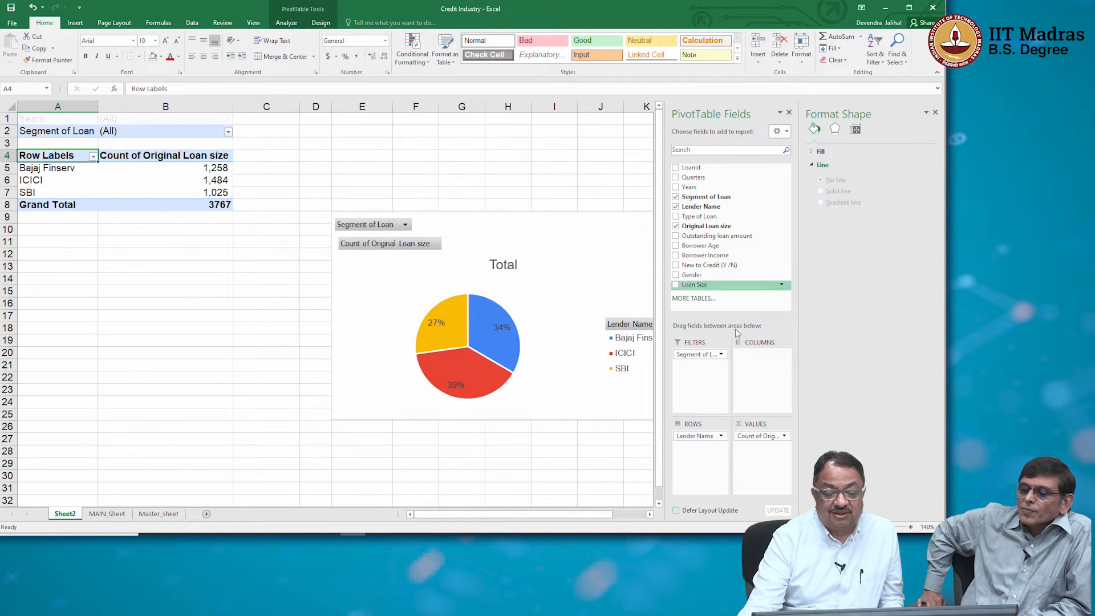
Filter the PivotTable and pie chart to the Retail segment with the Segment of Loan report filter.
{"action": "left_click", "coordinate": [721, 355]}
{"action": "left_click", "coordinate": [722, 357]}
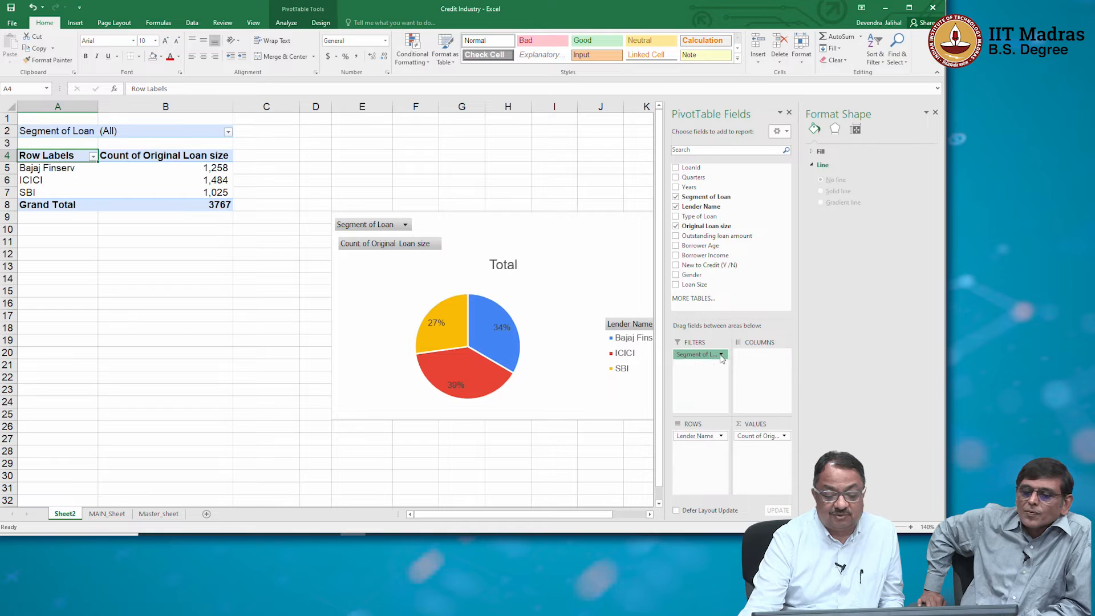
{"action": "left_click", "coordinate": [228, 132]}
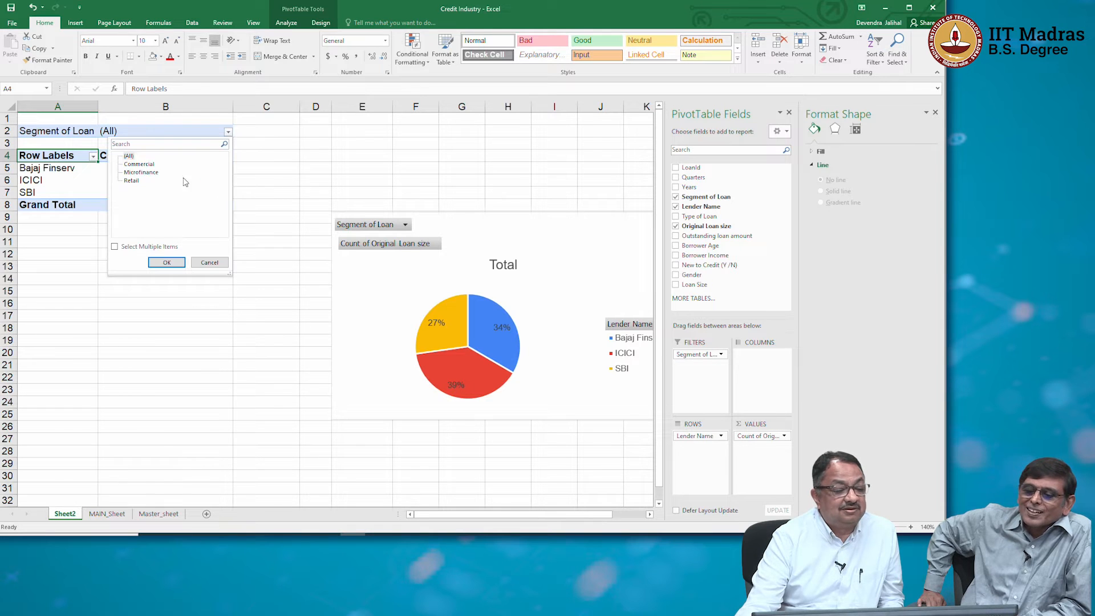
{"action": "left_click", "coordinate": [131, 181]}
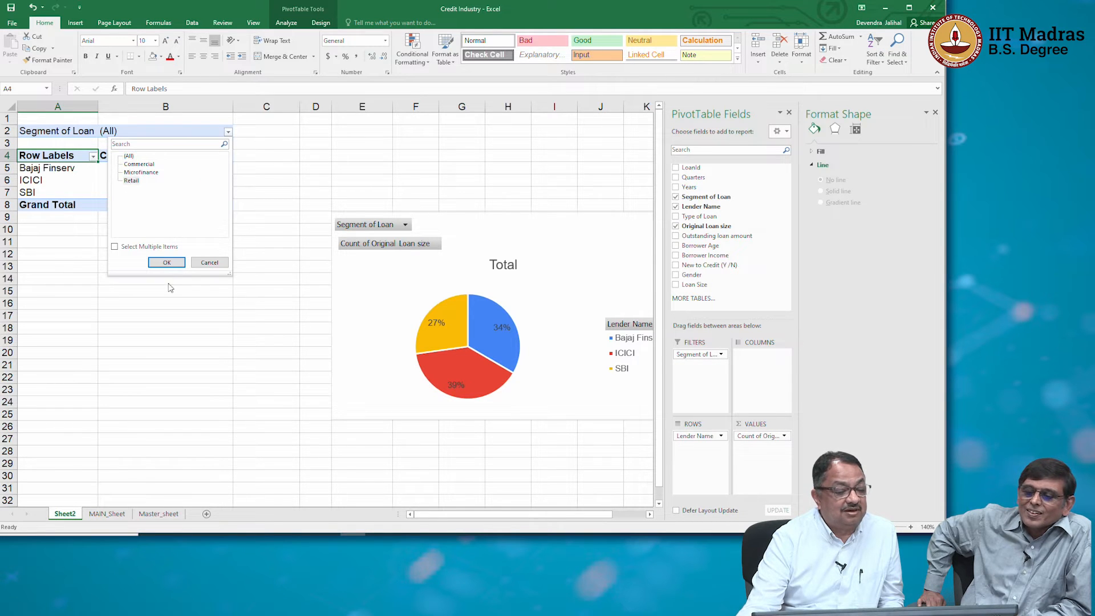
{"action": "left_click", "coordinate": [166, 263]}
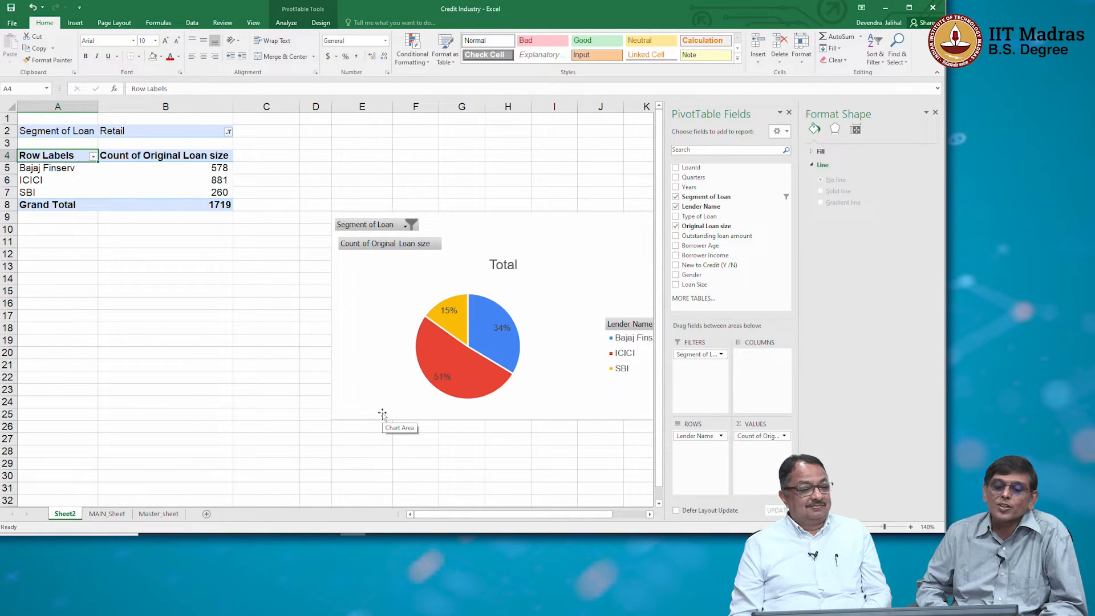
Summarise the Original Loan size value field by Sum for the Retail segment.
{"action": "left_click", "coordinate": [785, 437]}
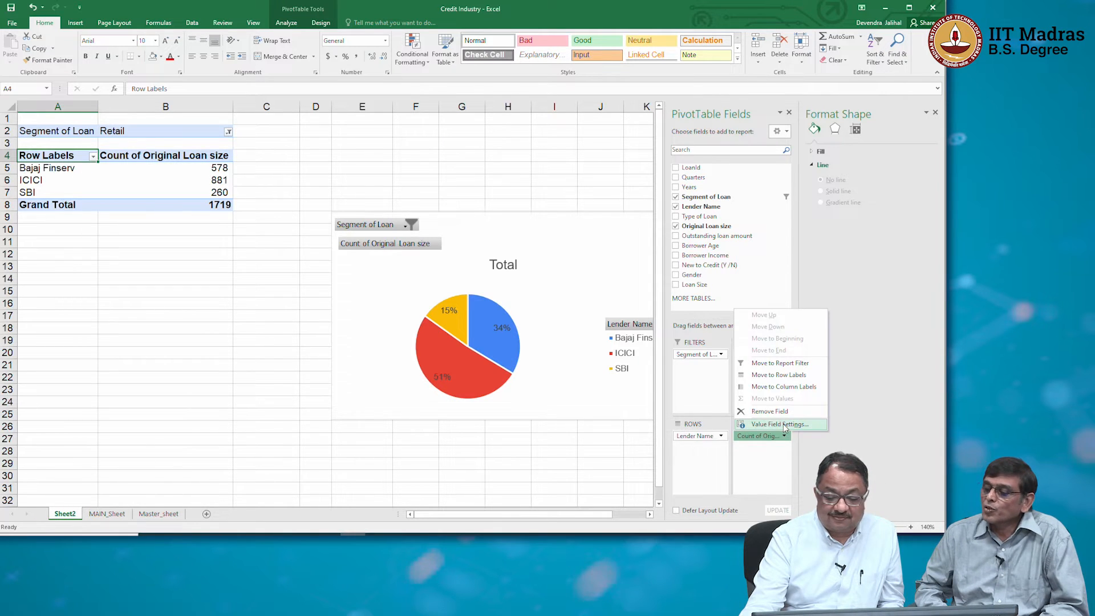
{"action": "left_click", "coordinate": [782, 425]}
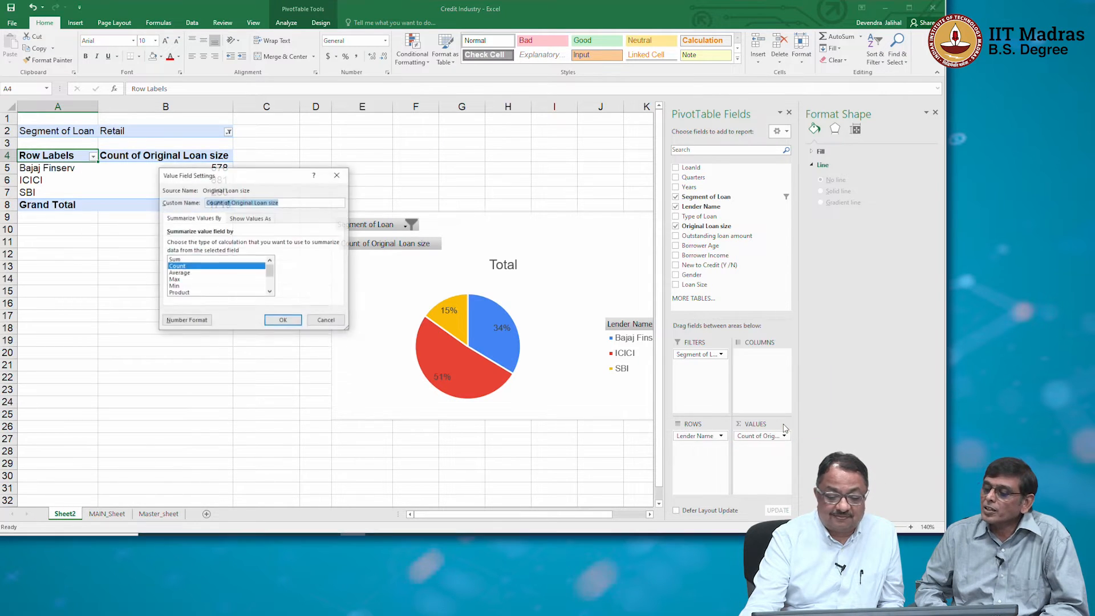
{"action": "left_click", "coordinate": [208, 259]}
{"action": "left_click", "coordinate": [283, 321]}
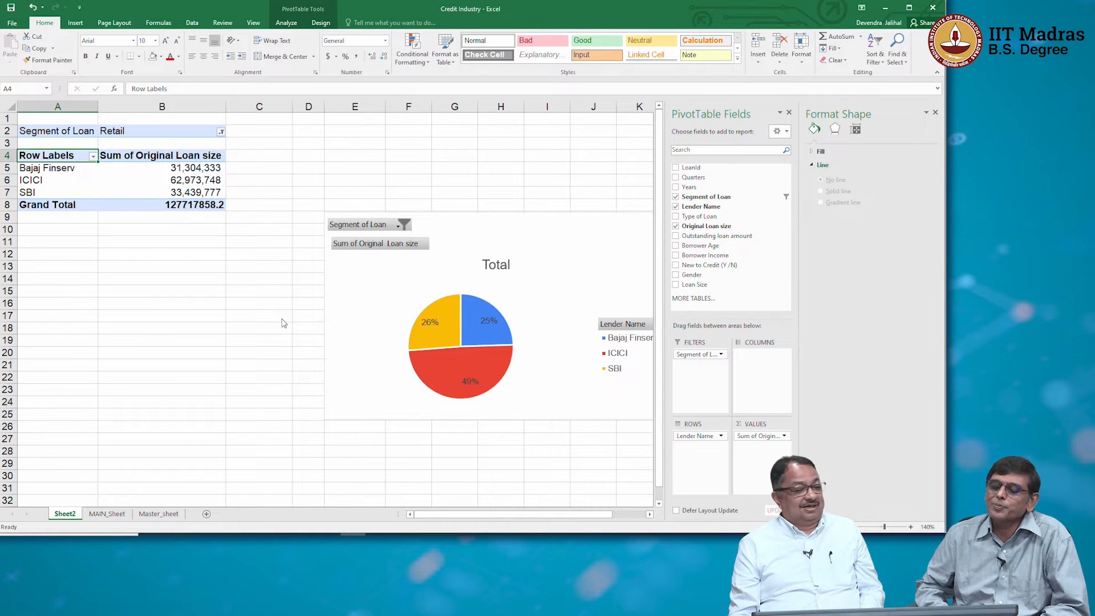
Set the Segment of Loan report filter to Commercial.
{"action": "left_click", "coordinate": [221, 132]}
{"action": "left_click", "coordinate": [141, 166]}
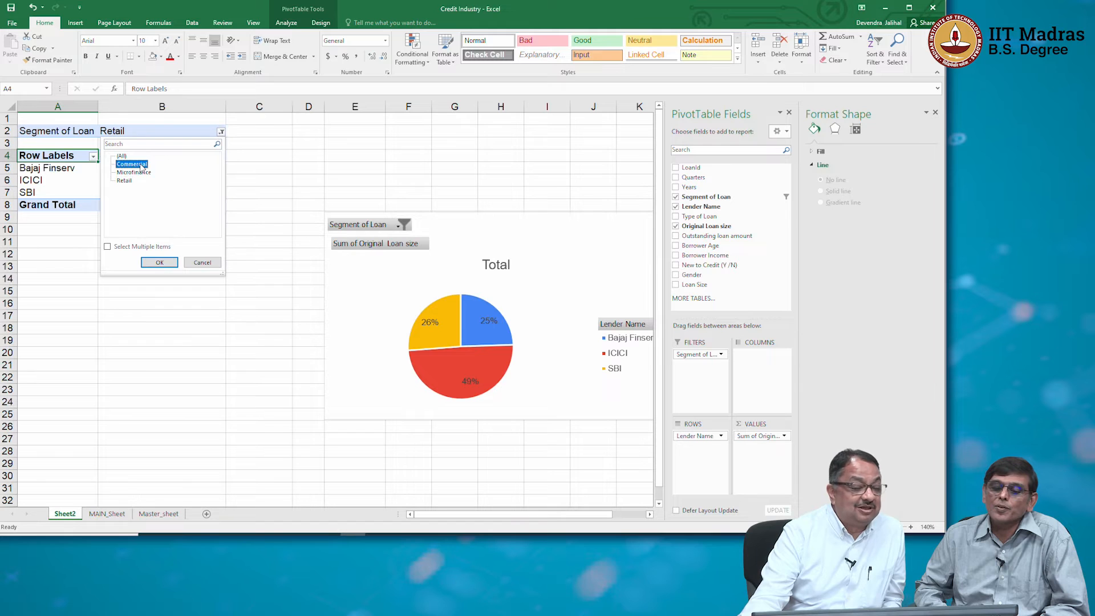
{"action": "left_click", "coordinate": [159, 262]}
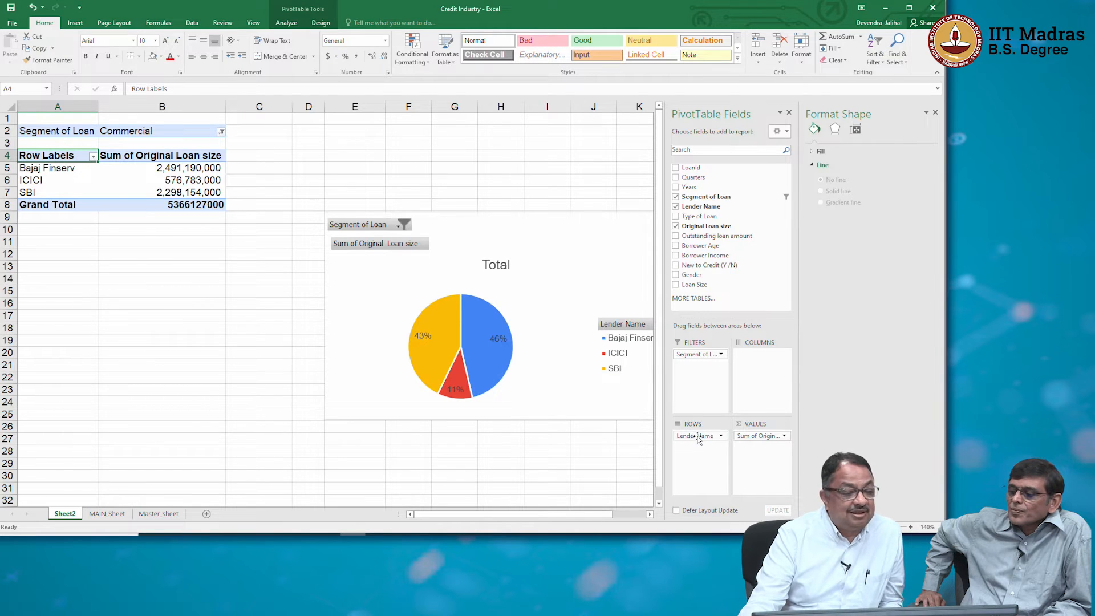
Swap Lender Name into the report filters and Segment of Loan into the rows, and filter the lender to Bajaj Finserv.
{"action": "mouse_move", "coordinate": [698, 437]}
{"action": "left_mouse_down"}
{"action": "mouse_move", "coordinate": [700, 364]}
{"action": "mouse_move", "coordinate": [701, 445]}
{"action": "left_mouse_up"}
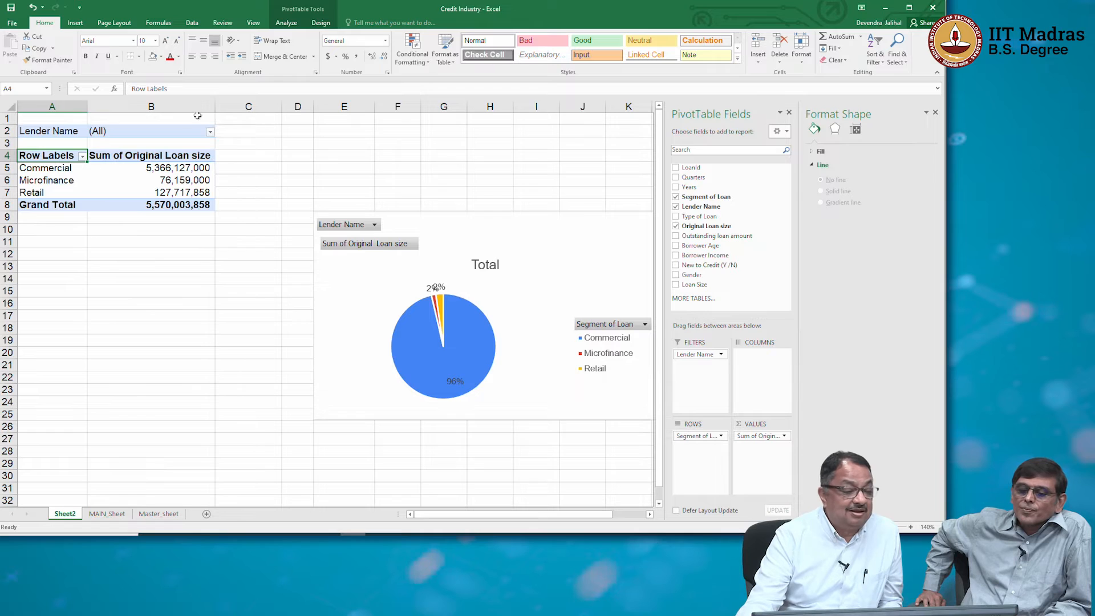
{"action": "left_click", "coordinate": [210, 133]}
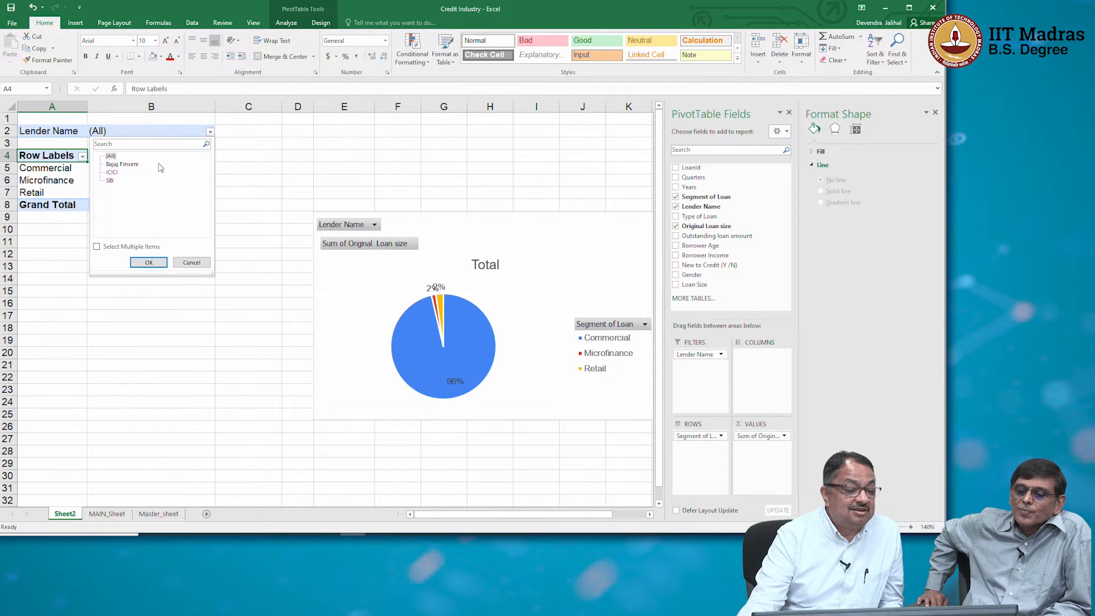
{"action": "left_click", "coordinate": [161, 264]}
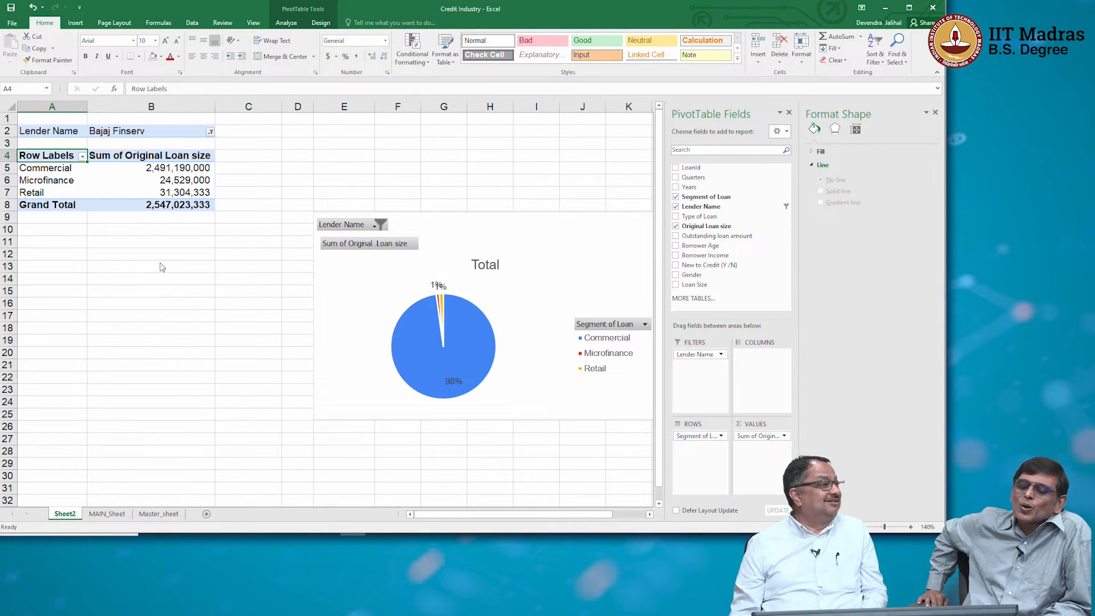
Summarise Original Loan size by Count for Bajaj Finserv and inspect the Commercial slice of the pie chart.
{"action": "left_click", "coordinate": [775, 435]}
{"action": "left_click", "coordinate": [763, 426]}
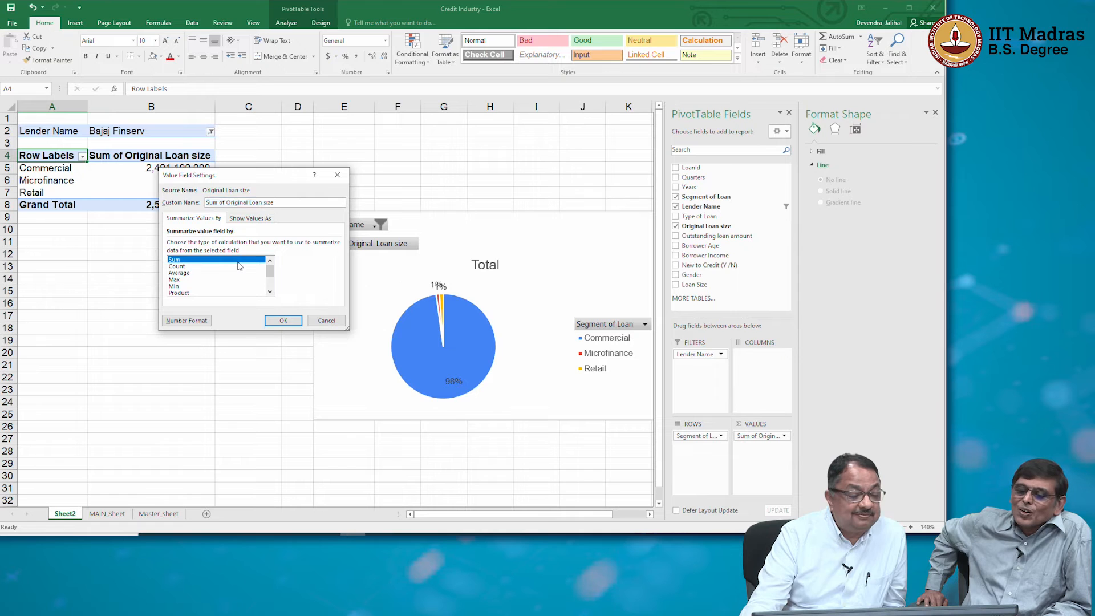
{"action": "left_click", "coordinate": [236, 267]}
{"action": "left_click", "coordinate": [283, 320]}
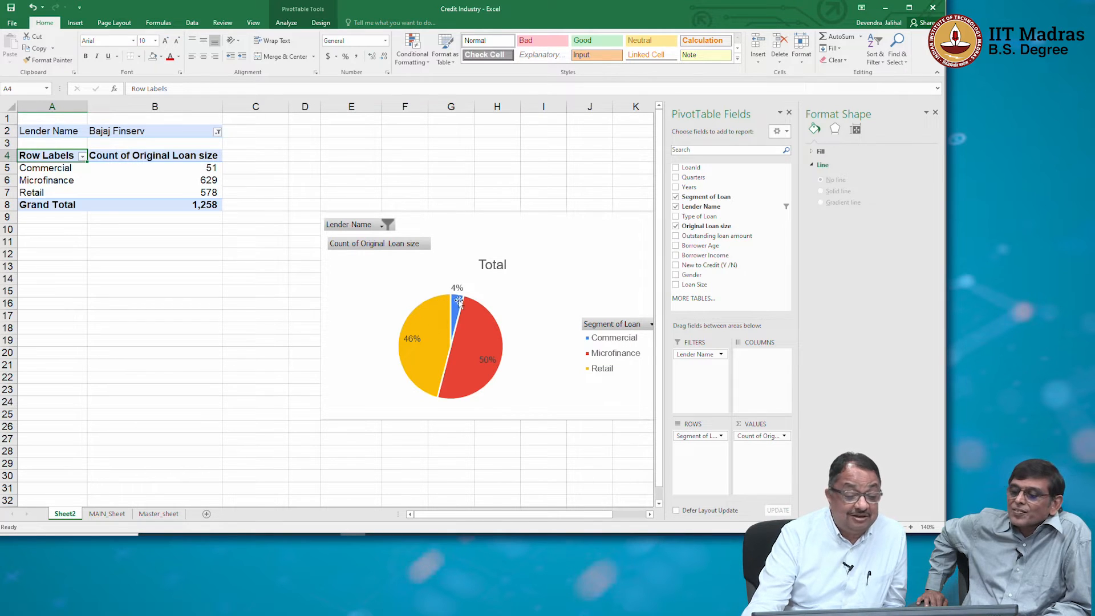
{"action": "mouse_move", "coordinate": [459, 300]}
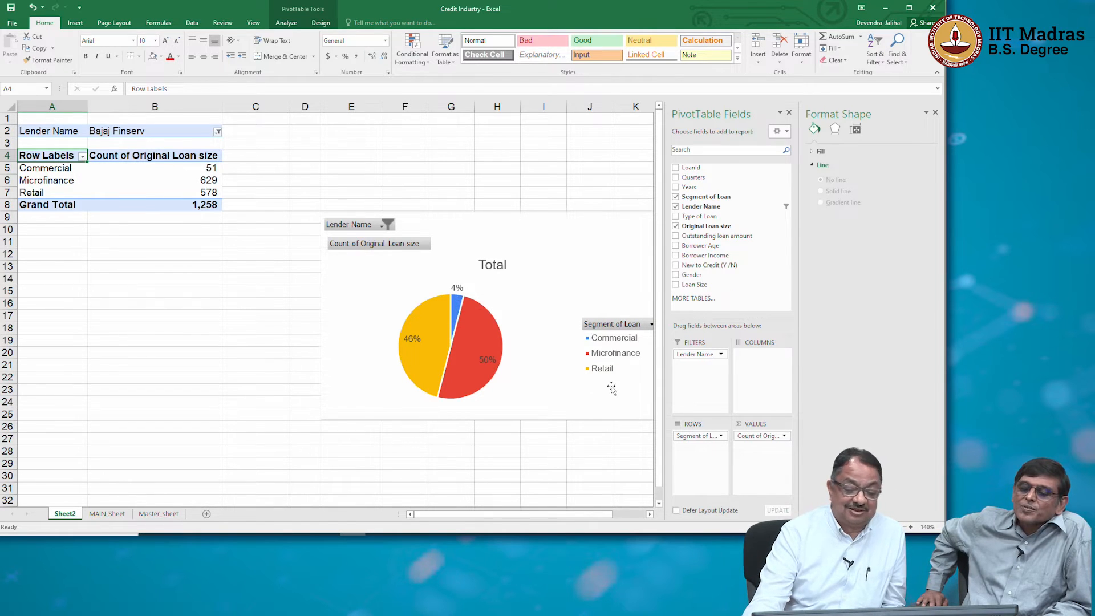
Compare Bajaj Finserv's segment shares by Sum of Original Loan size and return the summary to Count.
{"action": "left_click", "coordinate": [768, 437]}
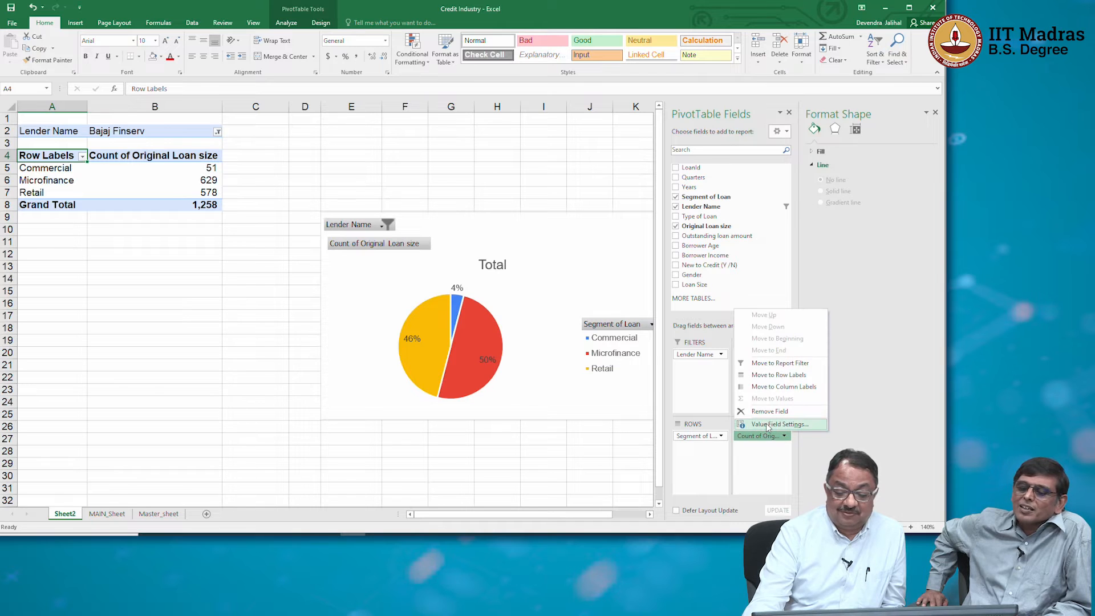
{"action": "left_click", "coordinate": [768, 424]}
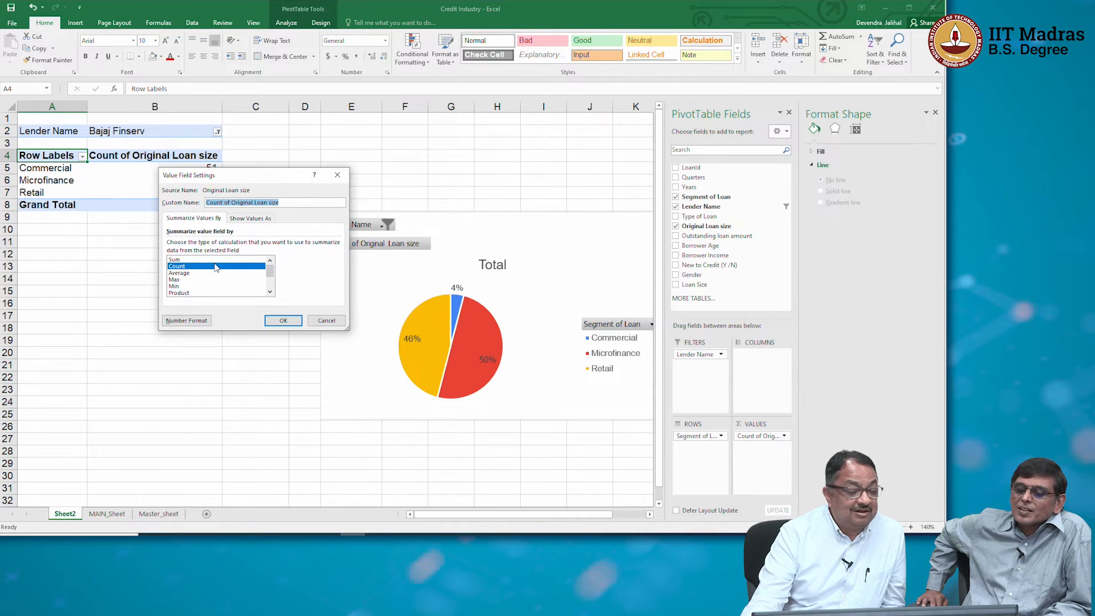
{"action": "left_click", "coordinate": [215, 260]}
{"action": "left_click", "coordinate": [283, 319]}
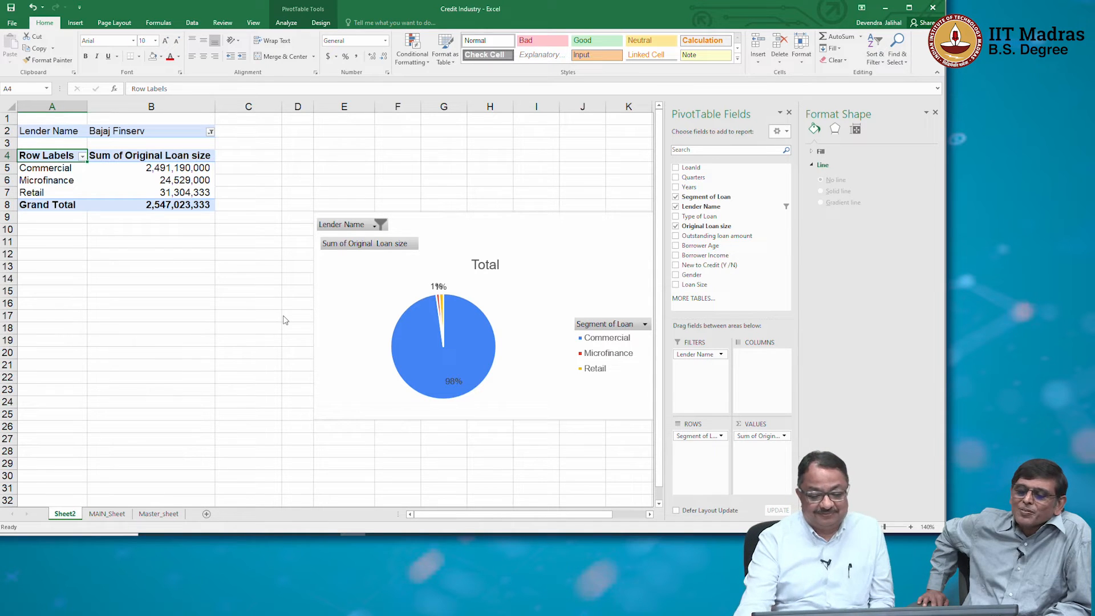
{"action": "left_click", "coordinate": [757, 435]}
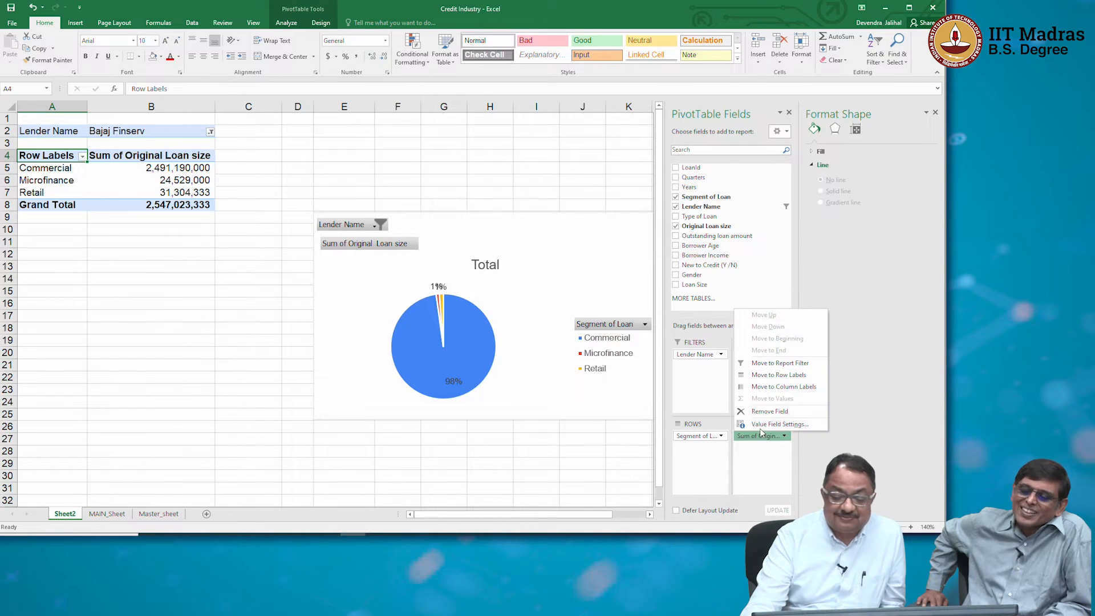
{"action": "left_click", "coordinate": [761, 423]}
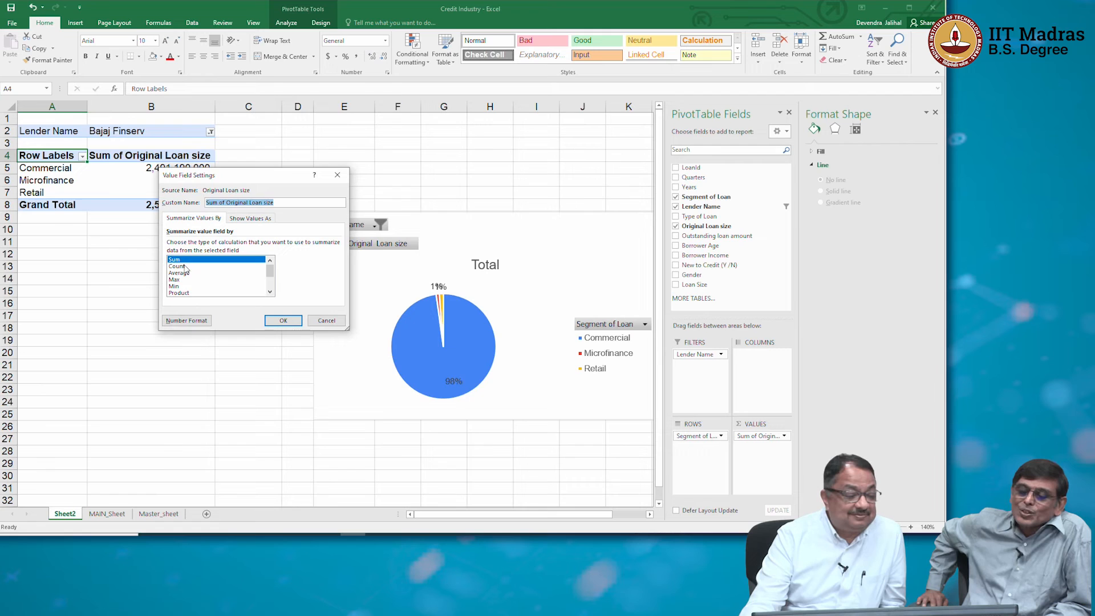
{"action": "left_click", "coordinate": [177, 266]}
{"action": "left_click", "coordinate": [283, 320]}
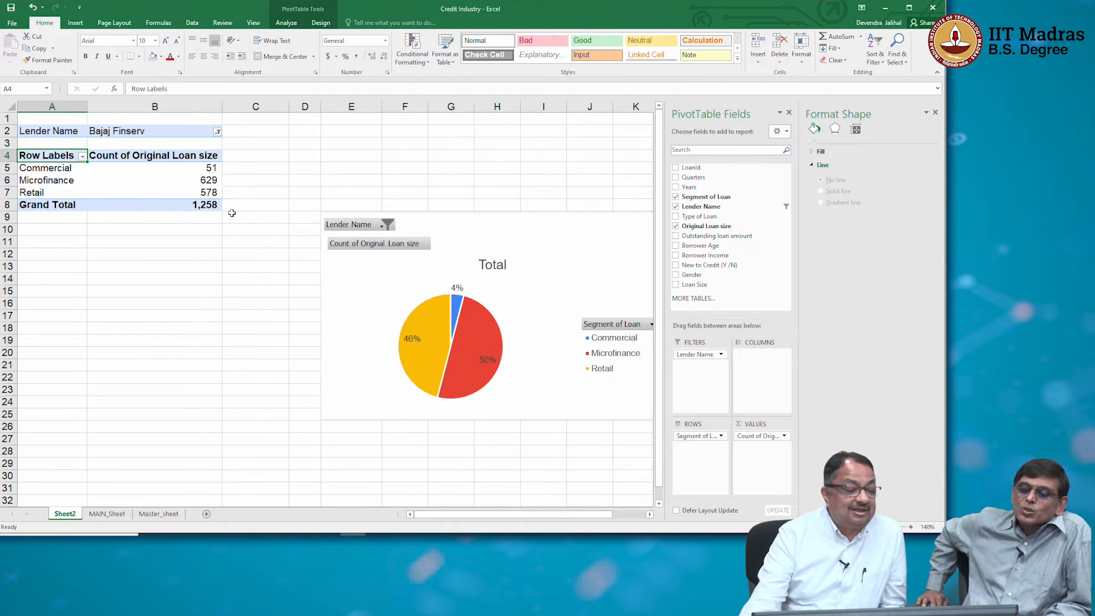
Set the Lender Name report filter to ICICI.
{"action": "left_click", "coordinate": [217, 132]}
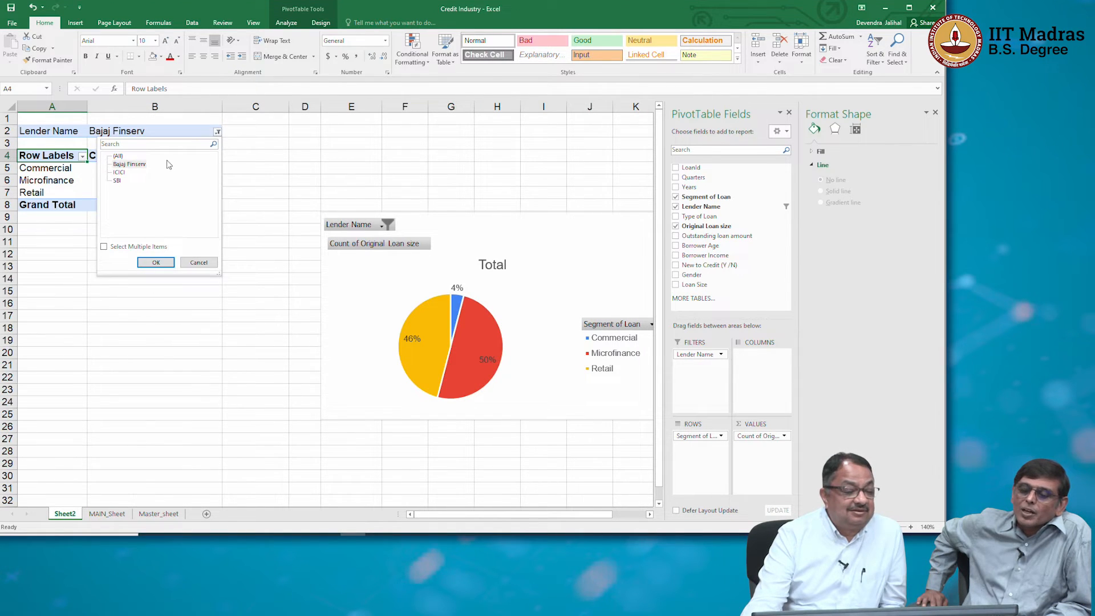
{"action": "left_click", "coordinate": [125, 173]}
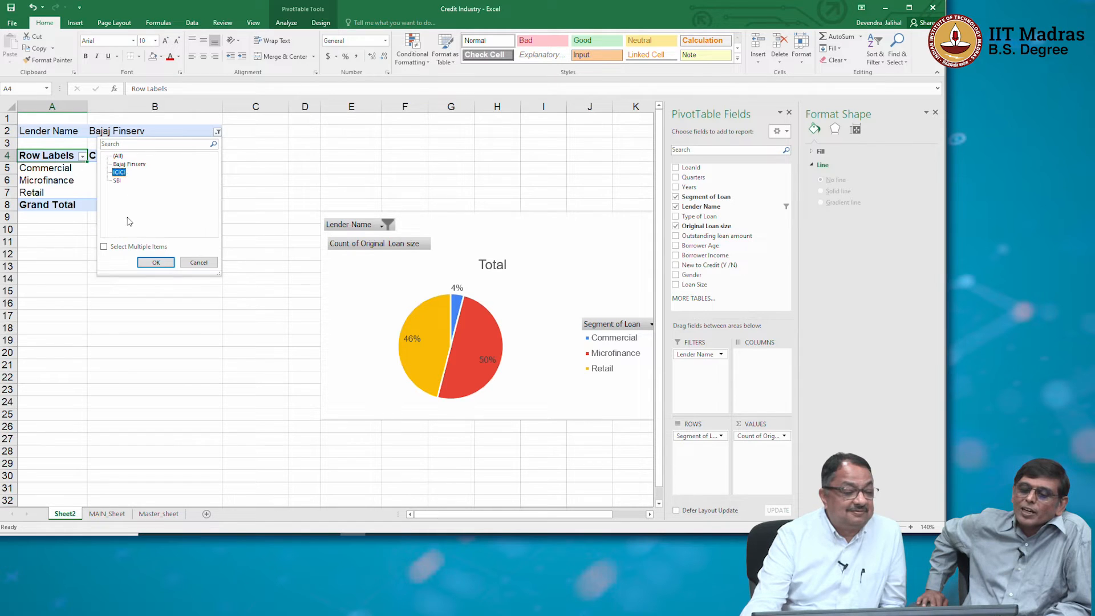
{"action": "left_click", "coordinate": [153, 262]}
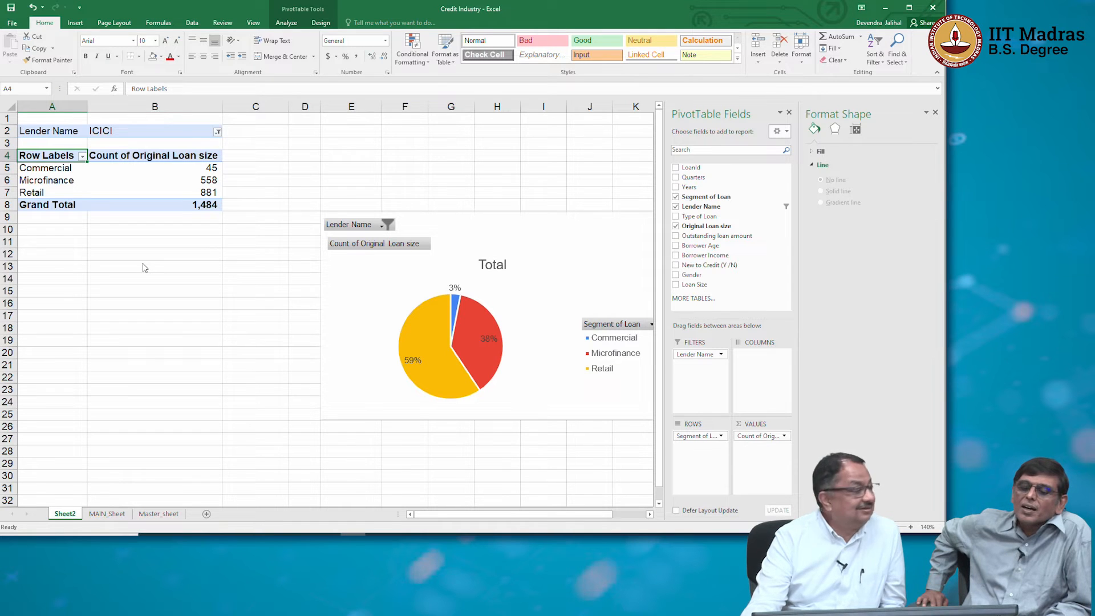
Set the Lender Name report filter to SBI and close the Format Shape pane.
{"action": "left_click", "coordinate": [218, 132]}
{"action": "left_click", "coordinate": [118, 180]}
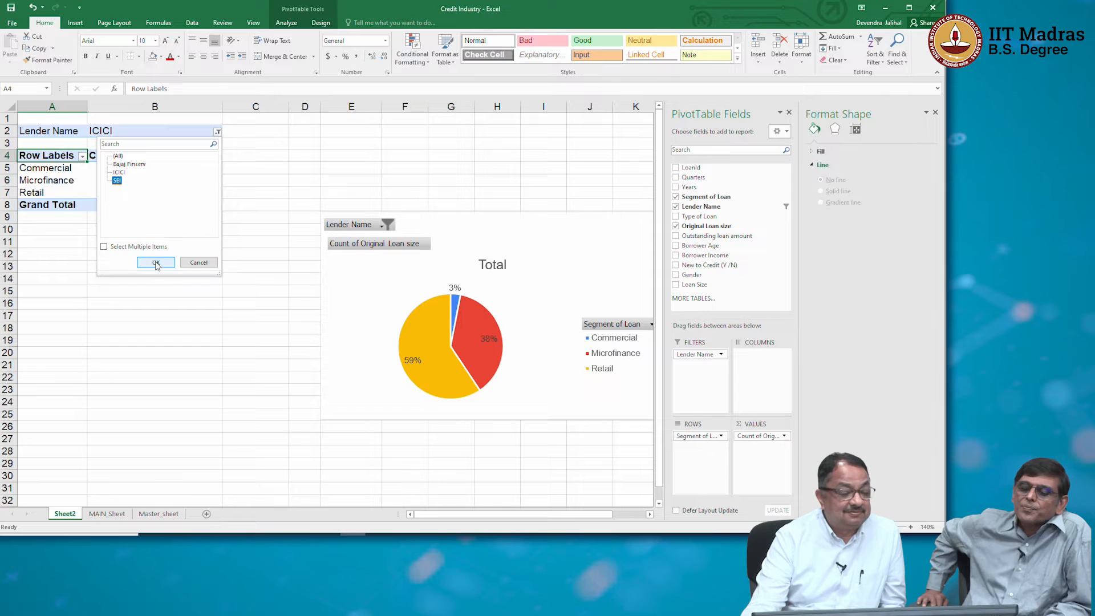
{"action": "left_click", "coordinate": [156, 263]}
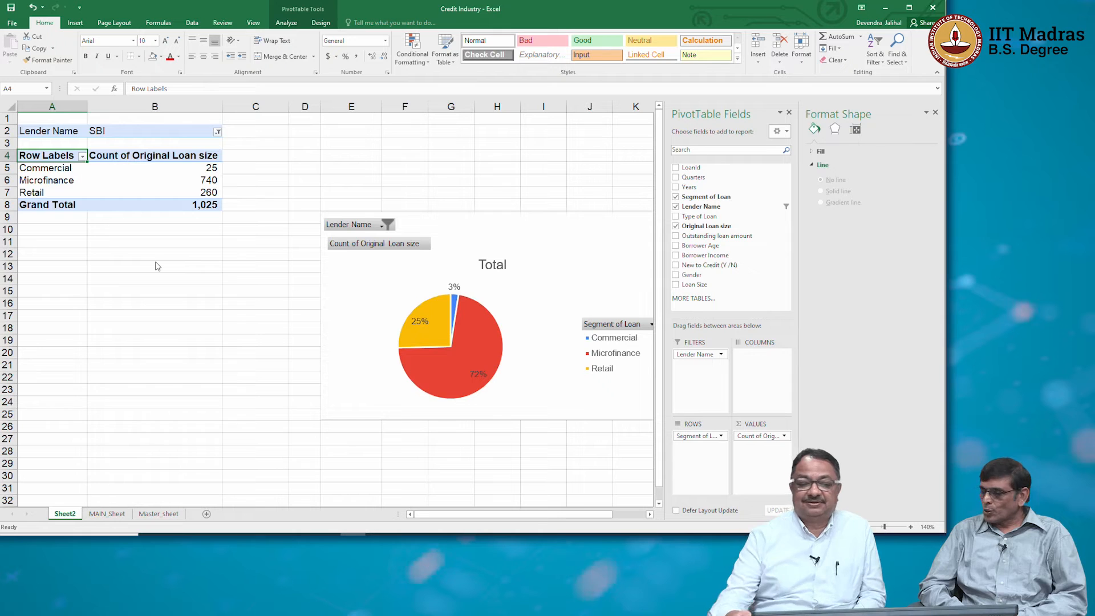
{"action": "left_click", "coordinate": [935, 113]}
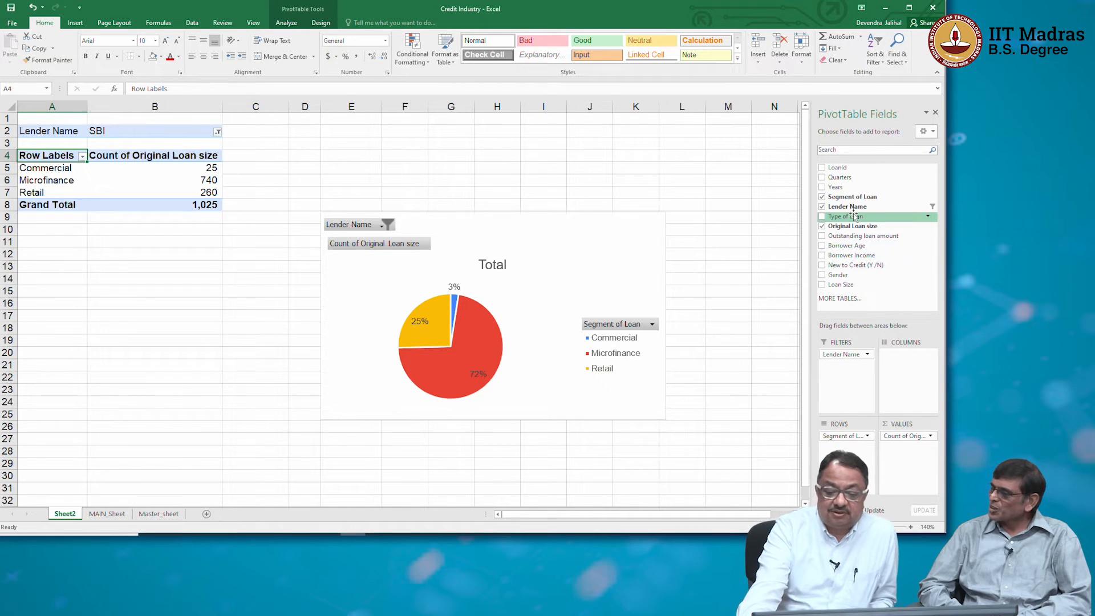
Add Type of Loan as a report filter, return Lender Name to the rows, and place Segment of Loan first among the filters.
{"action": "left_click_drag", "start_coordinate": [854, 216], "coordinate": [855, 367]}
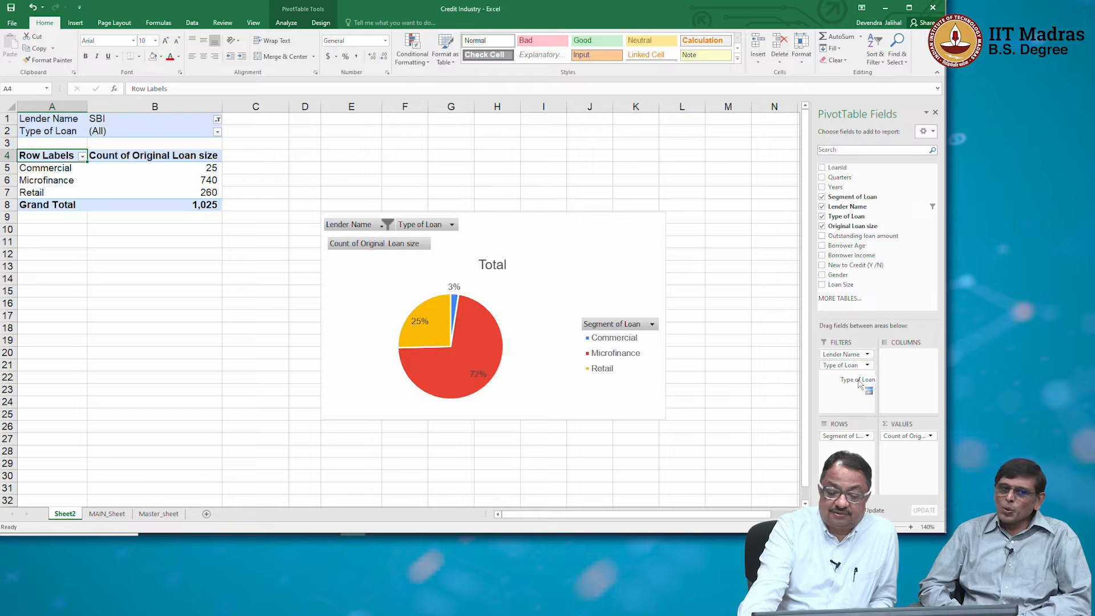
{"action": "left_click", "coordinate": [856, 354]}
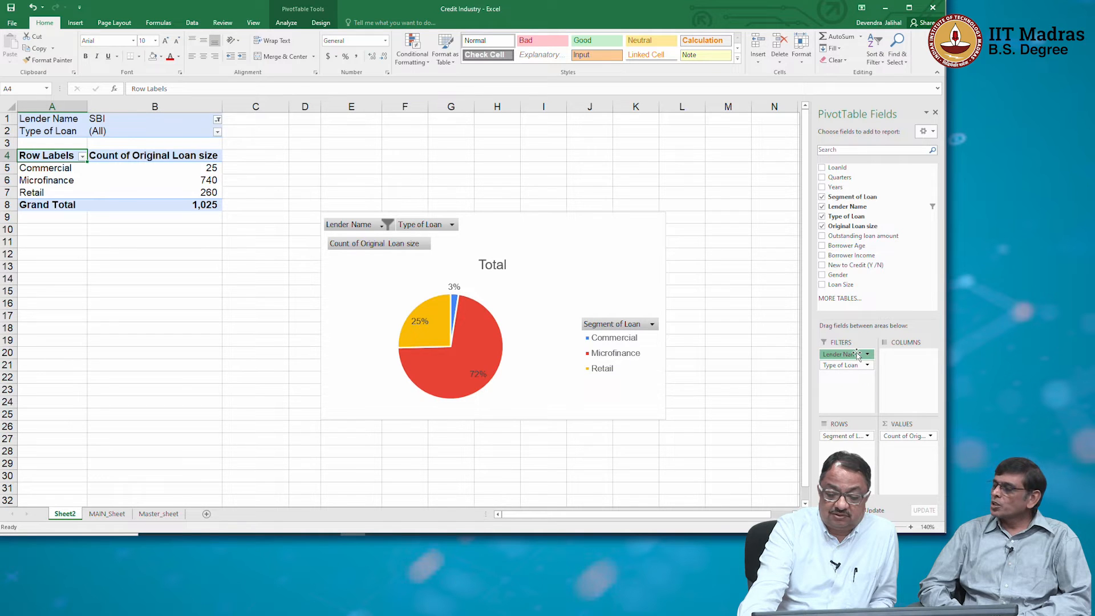
{"action": "left_click", "coordinate": [925, 359]}
{"action": "mouse_move", "coordinate": [855, 439]}
{"action": "left_mouse_down"}
{"action": "mouse_move", "coordinate": [846, 355]}
{"action": "mouse_move", "coordinate": [844, 451]}
{"action": "left_mouse_up"}
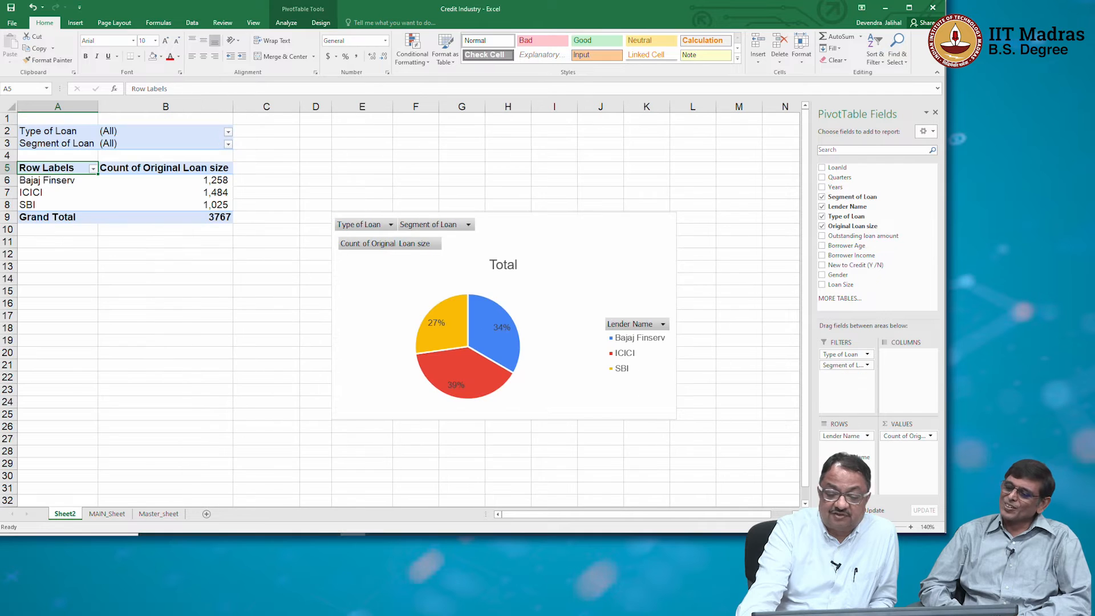
{"action": "left_click_drag", "start_coordinate": [853, 365], "coordinate": [868, 357]}
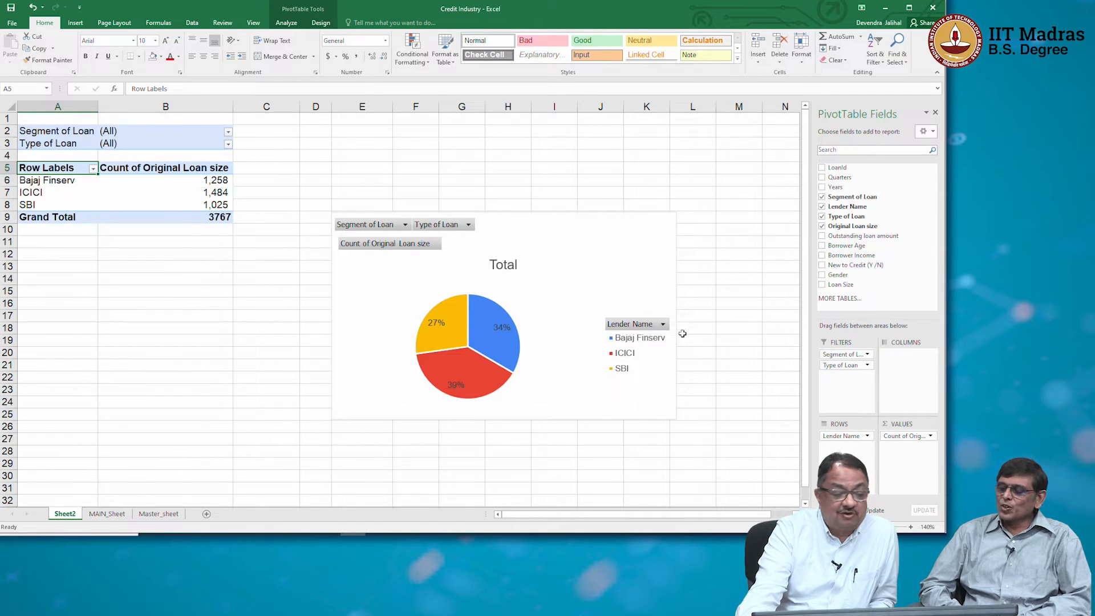
Filter the lender loan counts to the Retail segment, leaving Type of Loan at (All).
{"action": "left_click", "coordinate": [228, 135]}
{"action": "left_click", "coordinate": [228, 132]}
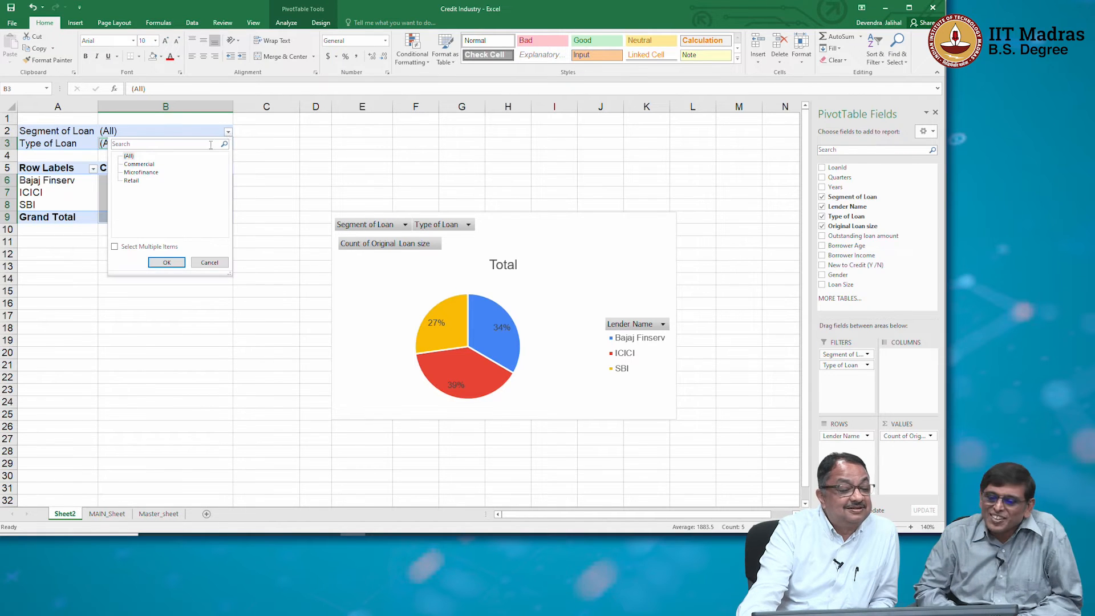
{"action": "left_click", "coordinate": [132, 181]}
{"action": "left_click", "coordinate": [164, 263]}
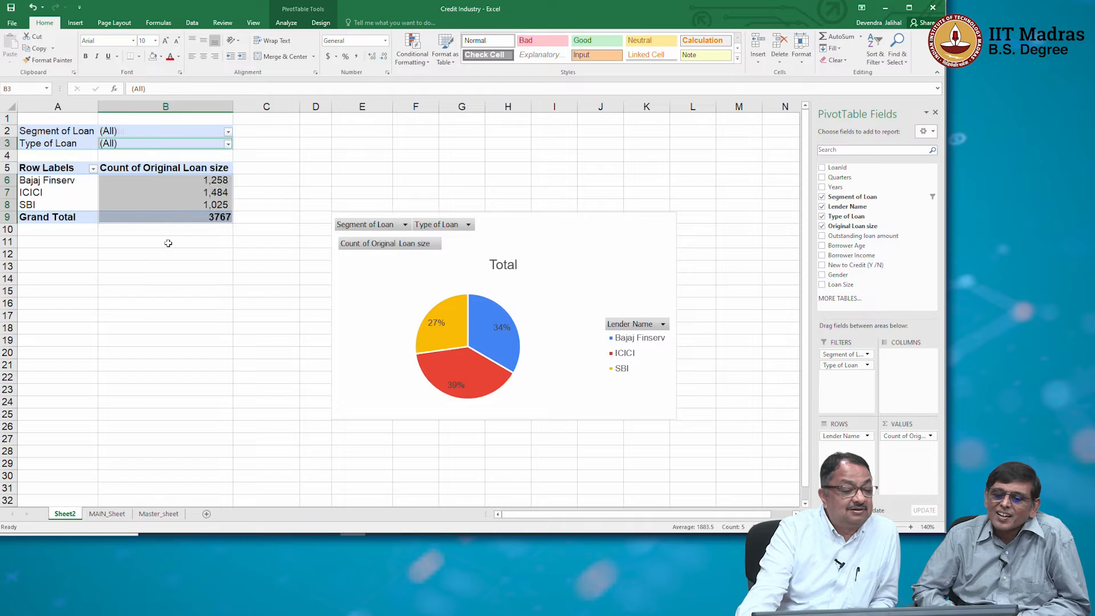
Set the Type of Loan report filter to Two-Wheeler Loan for the Retail segment.
{"action": "left_click", "coordinate": [228, 145]}
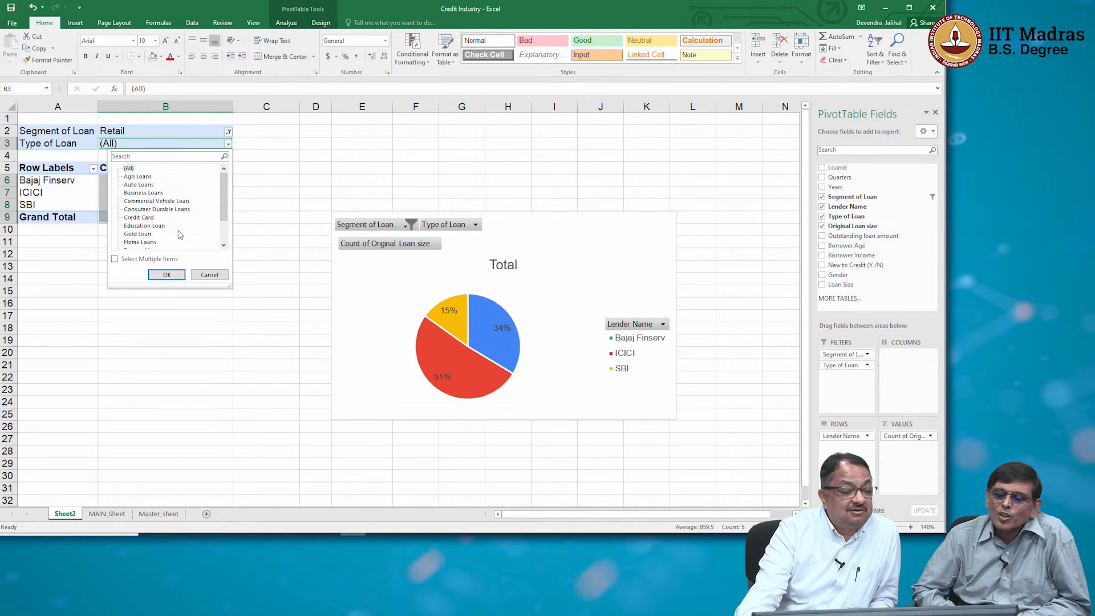
{"action": "left_click", "coordinate": [226, 238]}
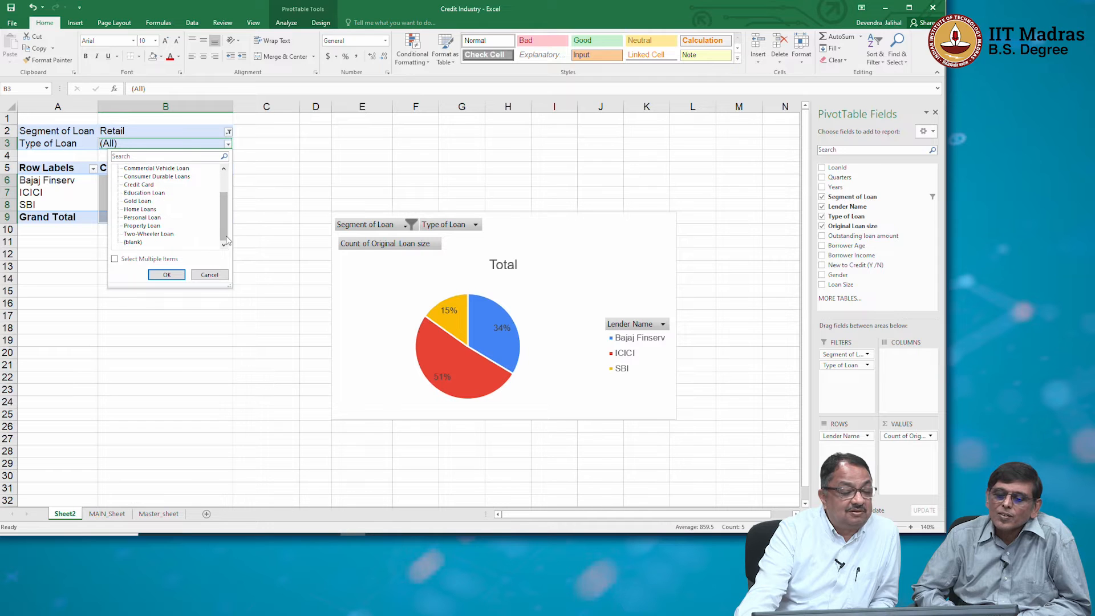
{"action": "left_click", "coordinate": [149, 234]}
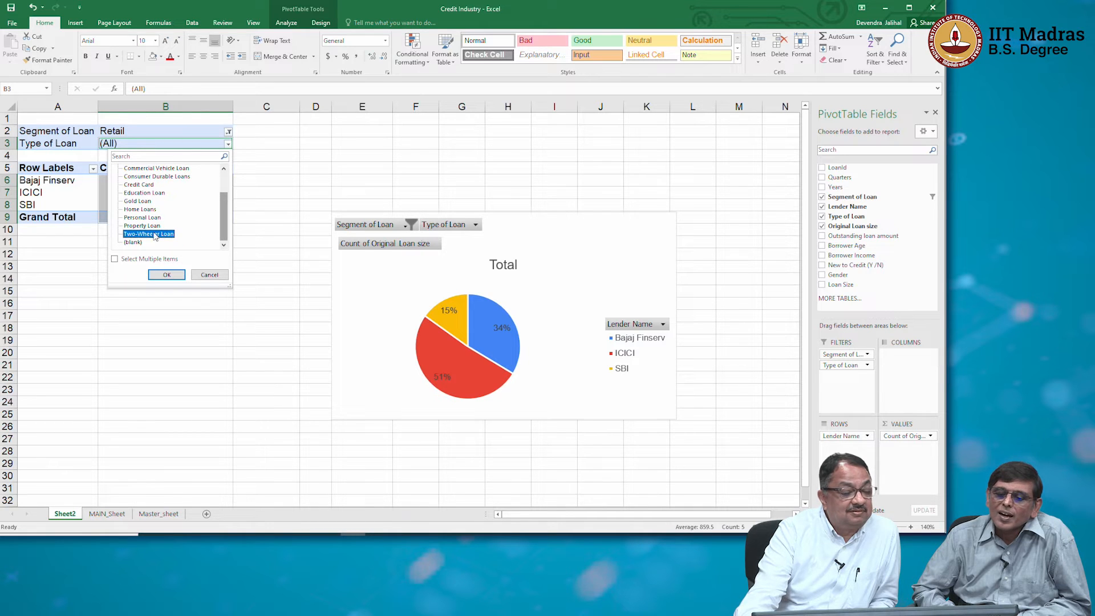
{"action": "left_click", "coordinate": [166, 274]}
{"action": "left_click", "coordinate": [196, 193]}
{"action": "mouse_move", "coordinate": [455, 366]}
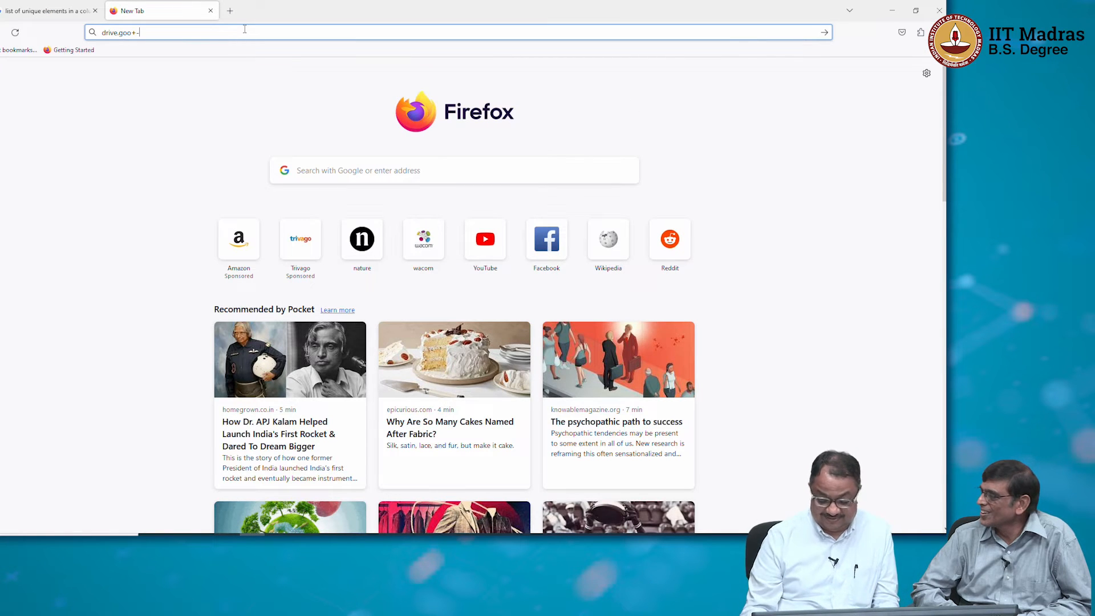
Switch to Firefox and search the web for bajajfinserv.
{"action": "key", "text": "BackSpace"}
{"action": "key", "text": "BackSpace"}
{"action": "key", "text": "BackSpace"}
{"action": "key", "text": "BackSpace"}
{"action": "key", "text": "BackSpace"}
{"action": "key", "text": "BackSpace"}
{"action": "key", "text": "BackSpace"}
{"action": "key", "text": "BackSpace"}
{"action": "key", "text": "BackSpace"}
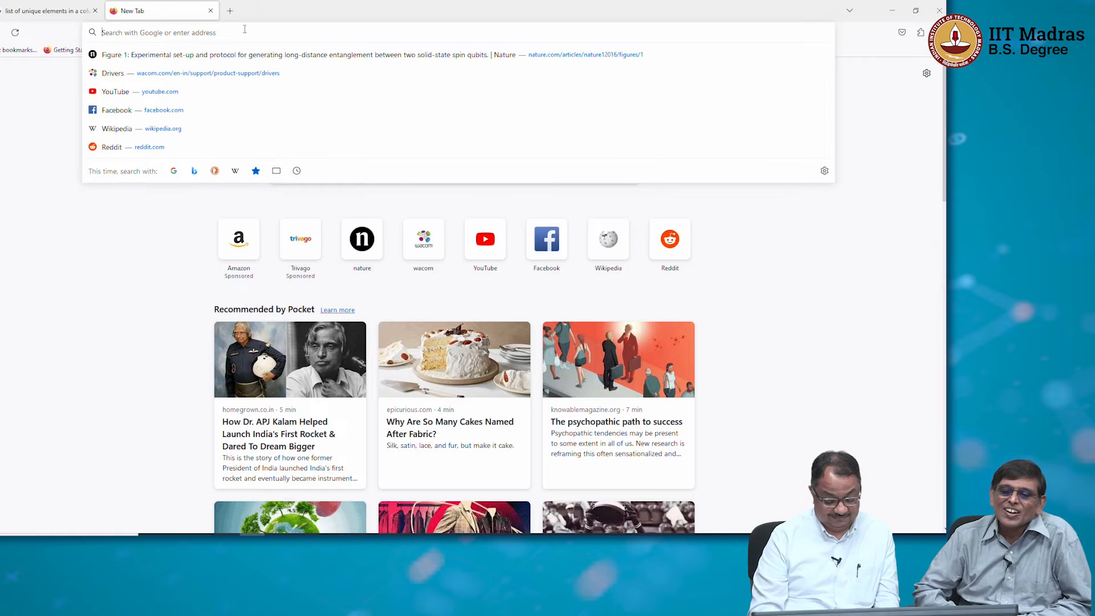
{"action": "type", "text": "bajab"}
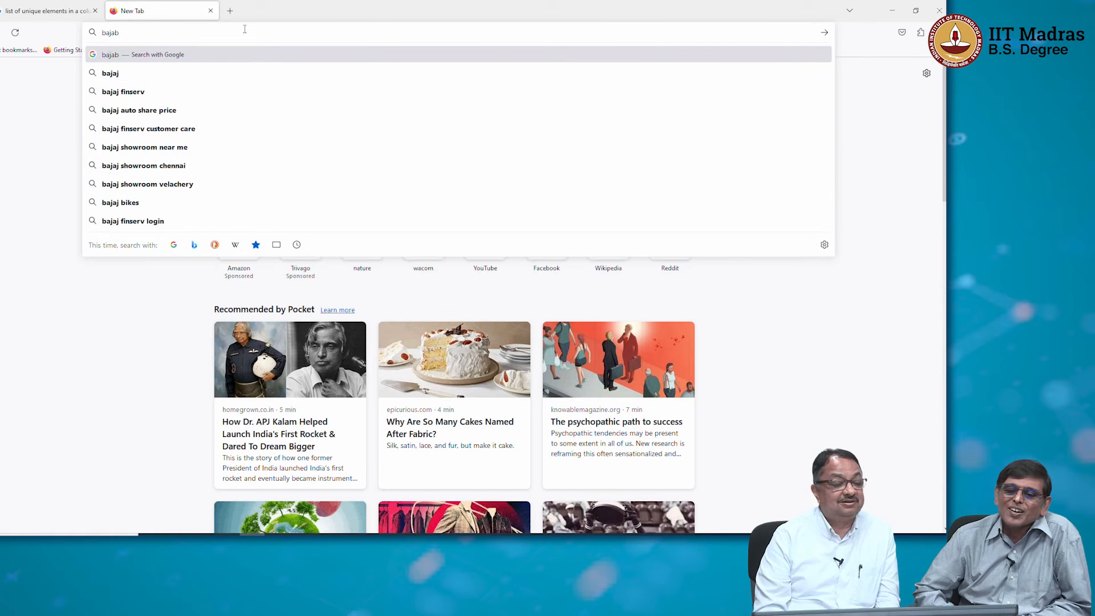
{"action": "key", "text": "BackSpace"}
{"action": "type", "text": "jfinser"}
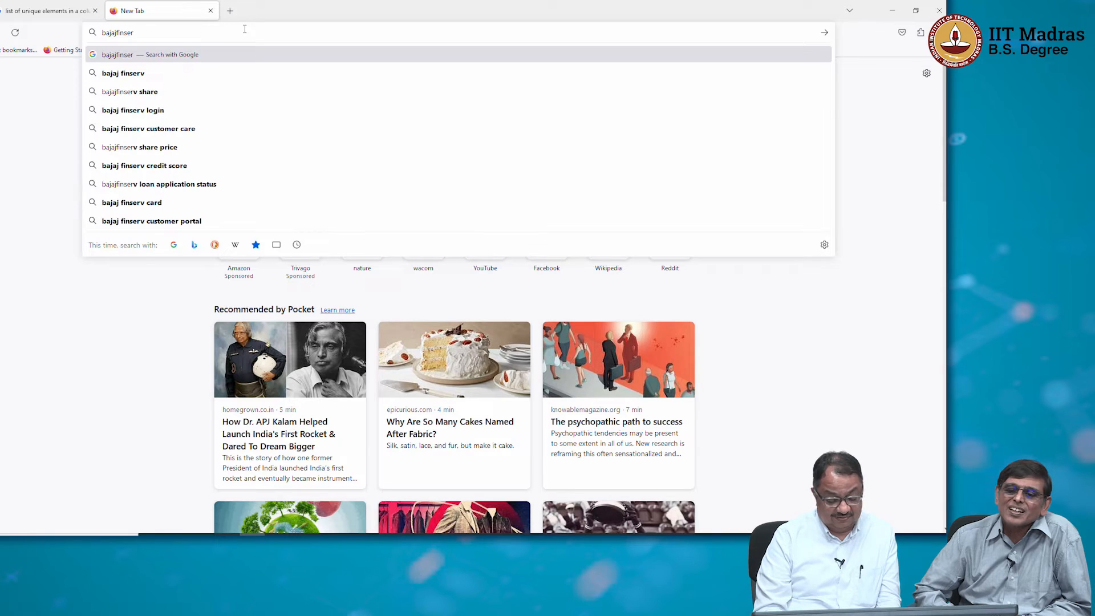
{"action": "type", "text": "ve"}
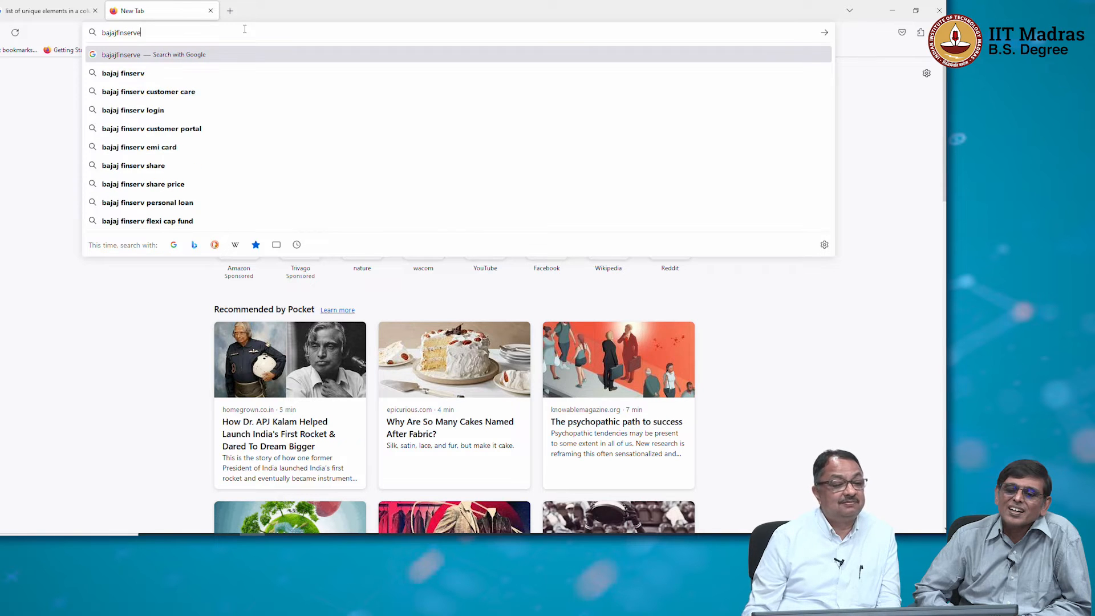
{"action": "key", "text": "BackSpace"}
{"action": "key", "text": "Return"}
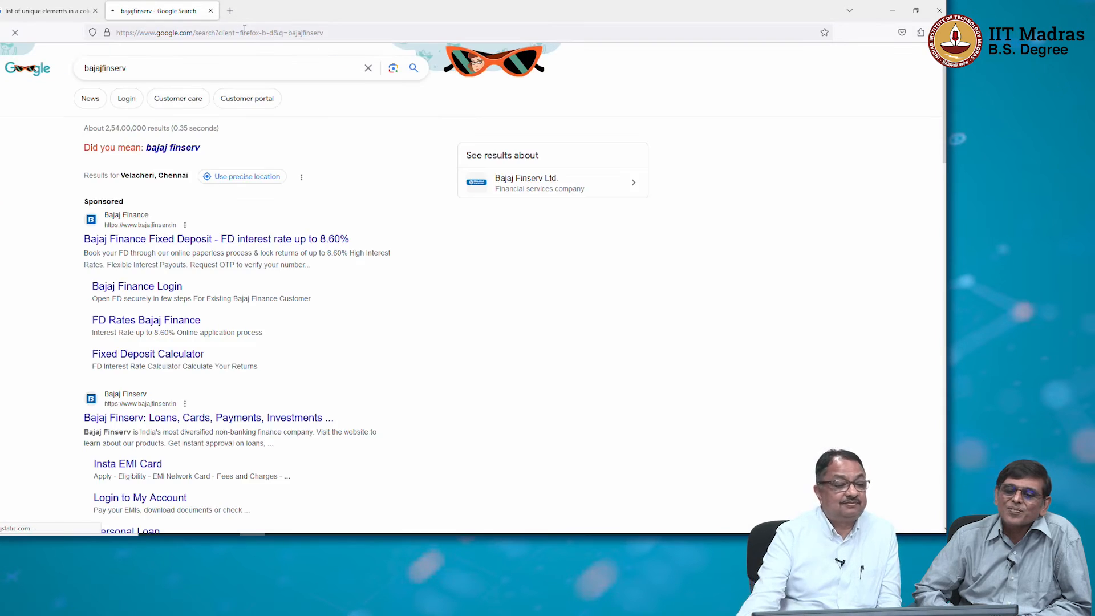
Open the Bajaj Finserv website, allow it location access, and open Bikes under Two Wheeler Loan.
{"action": "left_click", "coordinate": [172, 417]}
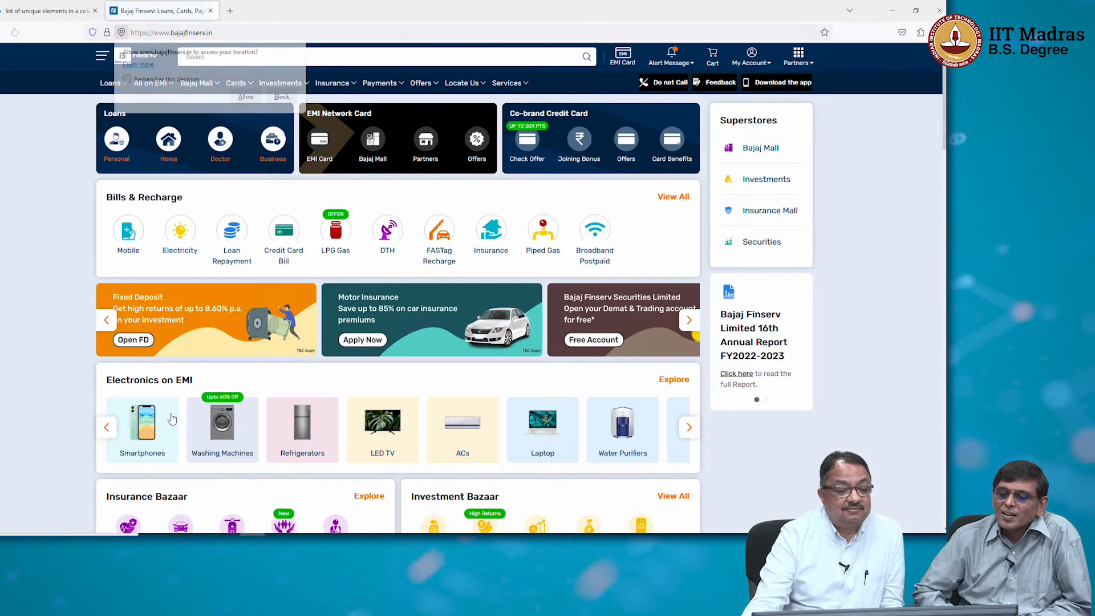
{"action": "left_click", "coordinate": [246, 97]}
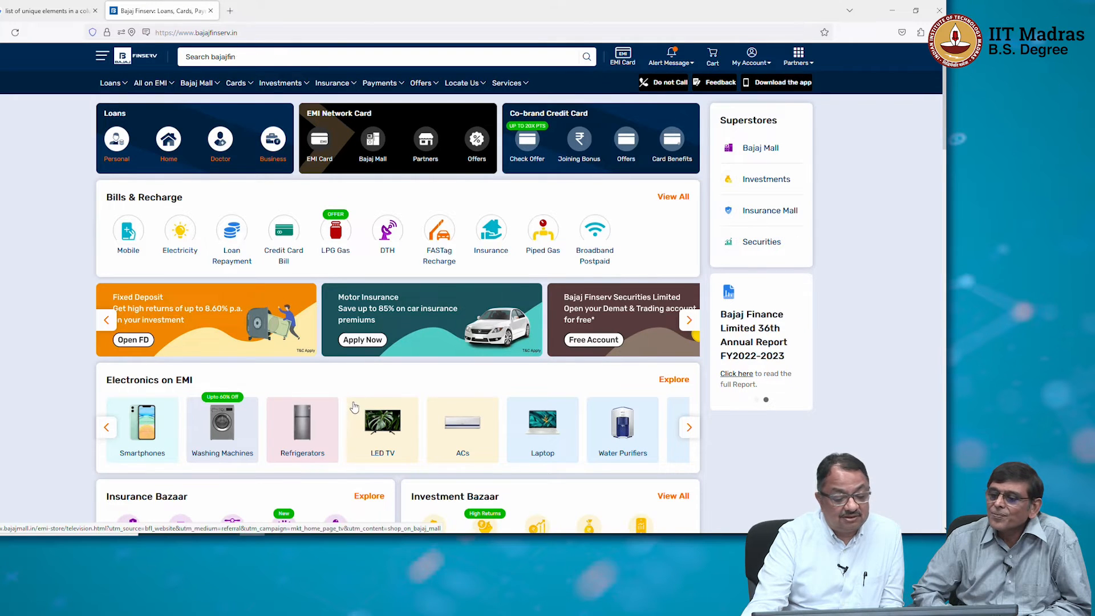
{"action": "scroll", "coordinate": [354, 406], "scroll_direction": "down", "scroll_amount": 4}
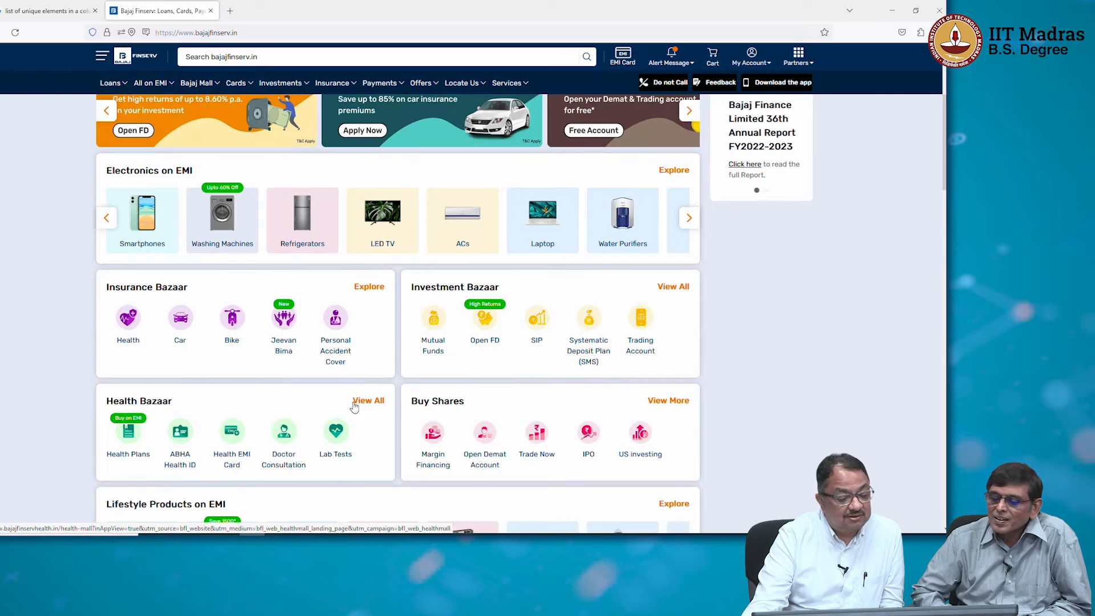
{"action": "scroll", "coordinate": [353, 406], "scroll_direction": "down", "scroll_amount": 2}
{"action": "scroll", "coordinate": [353, 406], "scroll_direction": "down", "scroll_amount": 2}
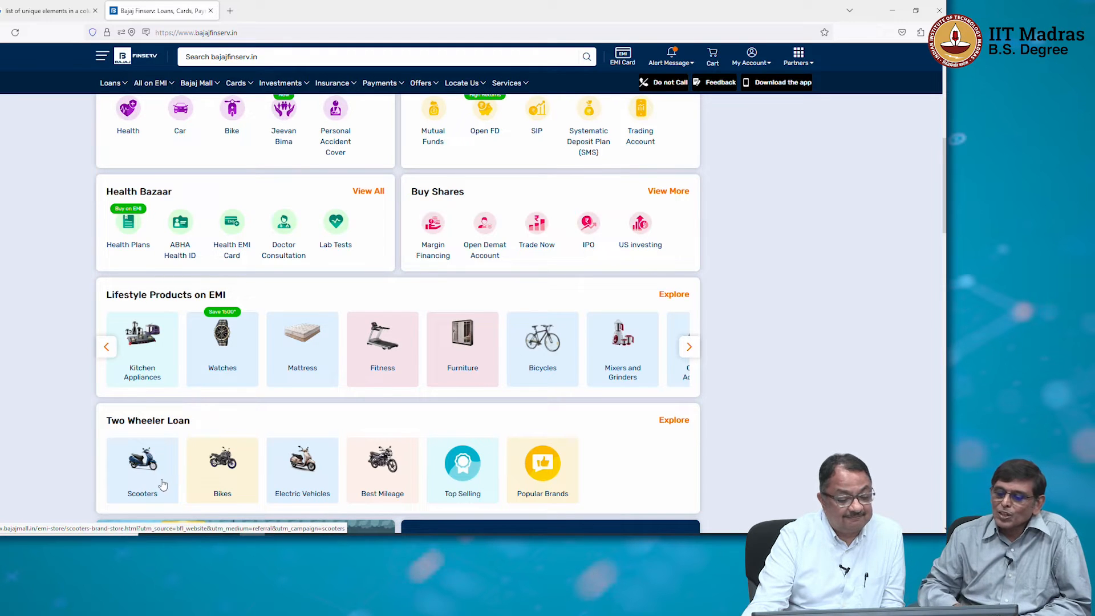
{"action": "left_click", "coordinate": [212, 477]}
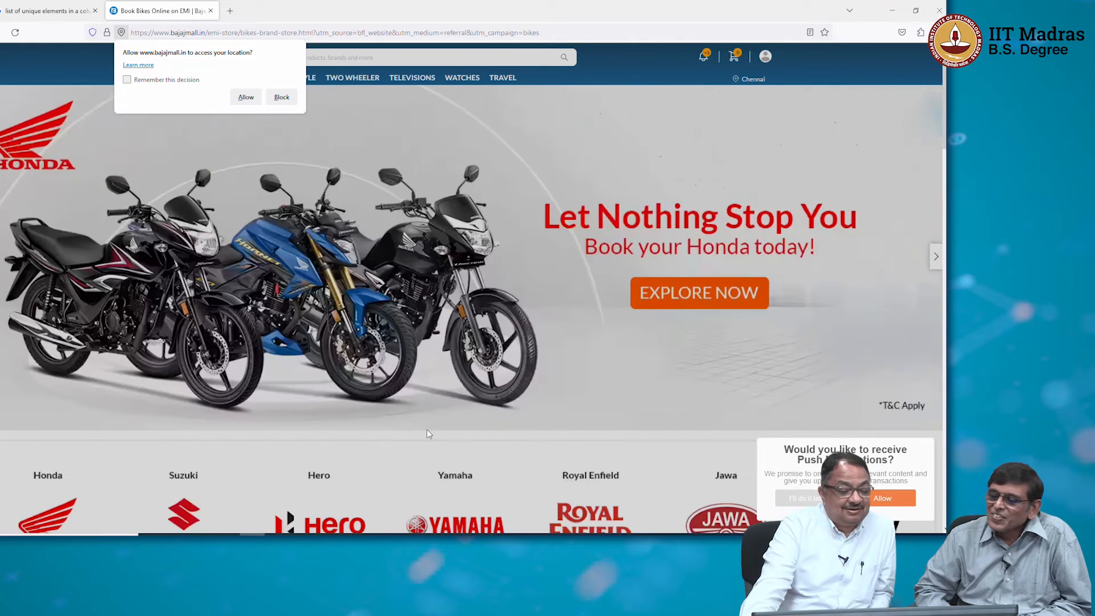
Accept push notifications, open the Honda Shine BS6 Drum from the top selling bikes, and allow location access.
{"action": "scroll", "coordinate": [446, 480], "scroll_direction": "down", "scroll_amount": 3}
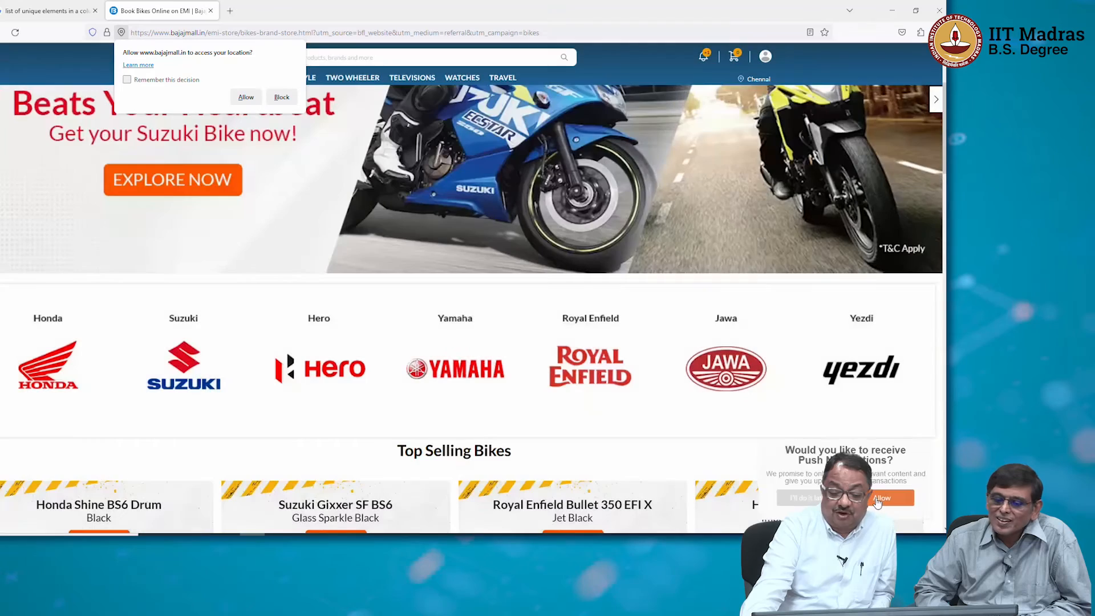
{"action": "left_click", "coordinate": [878, 498]}
{"action": "scroll", "coordinate": [663, 477], "scroll_direction": "down", "scroll_amount": 5}
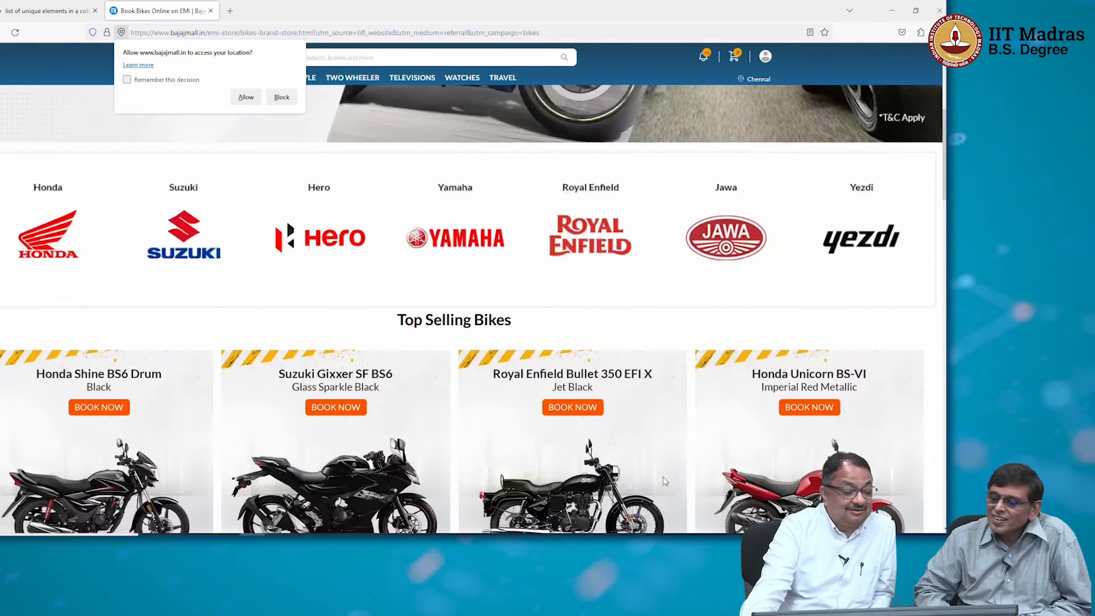
{"action": "scroll", "coordinate": [664, 482], "scroll_direction": "down", "scroll_amount": 2}
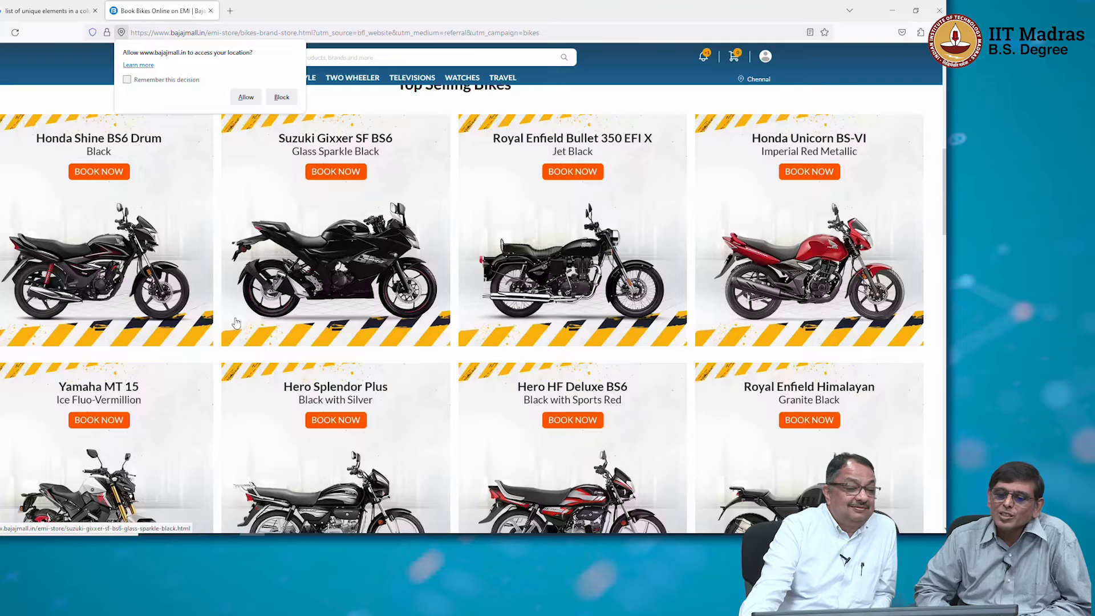
{"action": "left_click", "coordinate": [94, 253]}
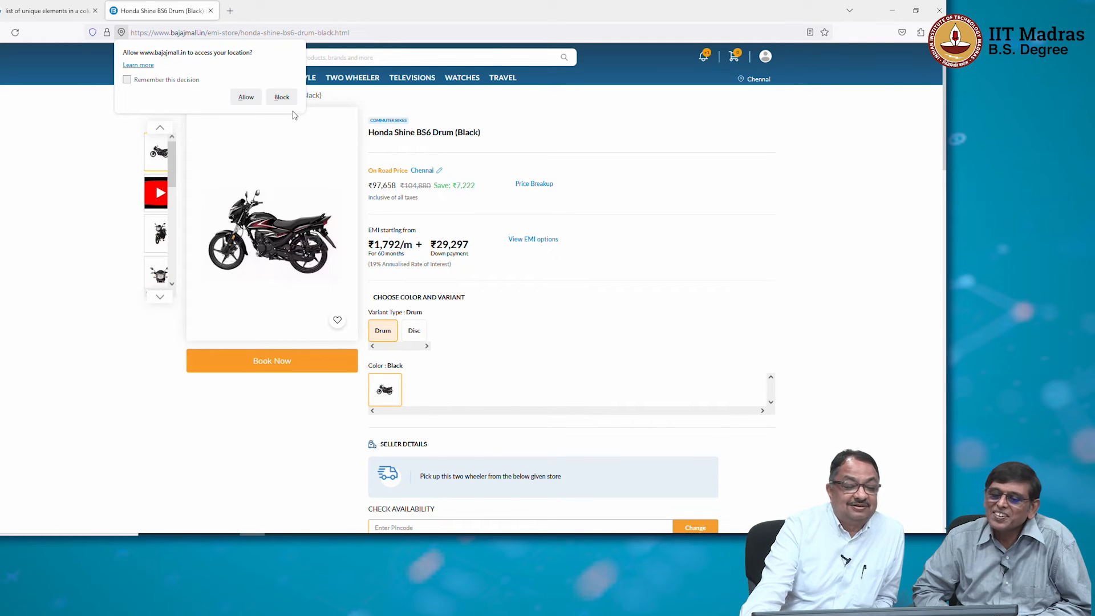
{"action": "left_click", "coordinate": [244, 98]}
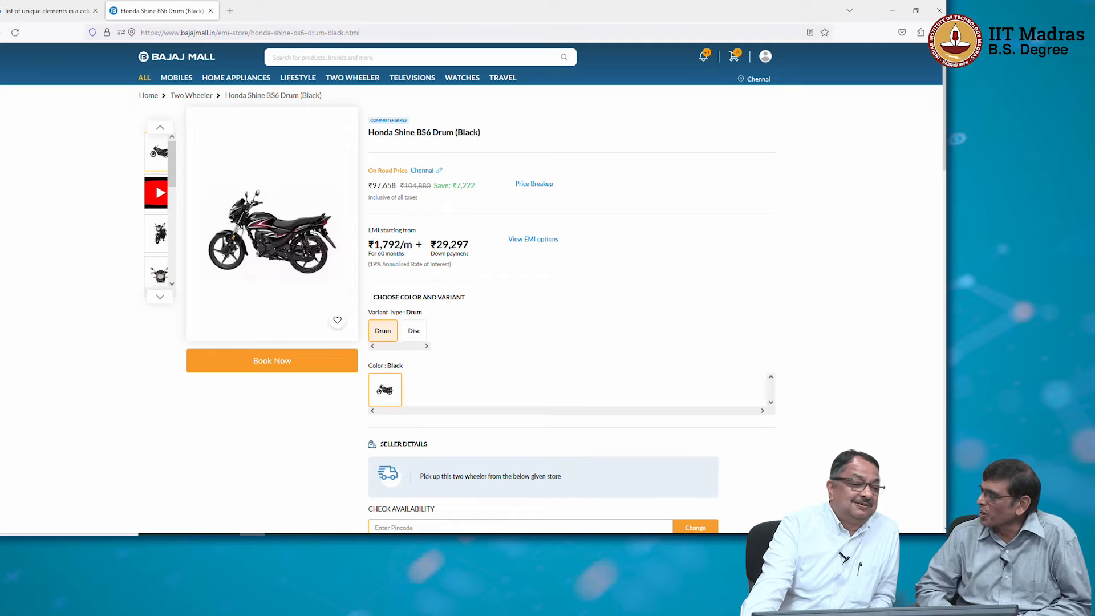
Return to the bikes page and open the Bullet 350 from the Royal Enfield brand store.
{"action": "key", "text": "alt+Left"}
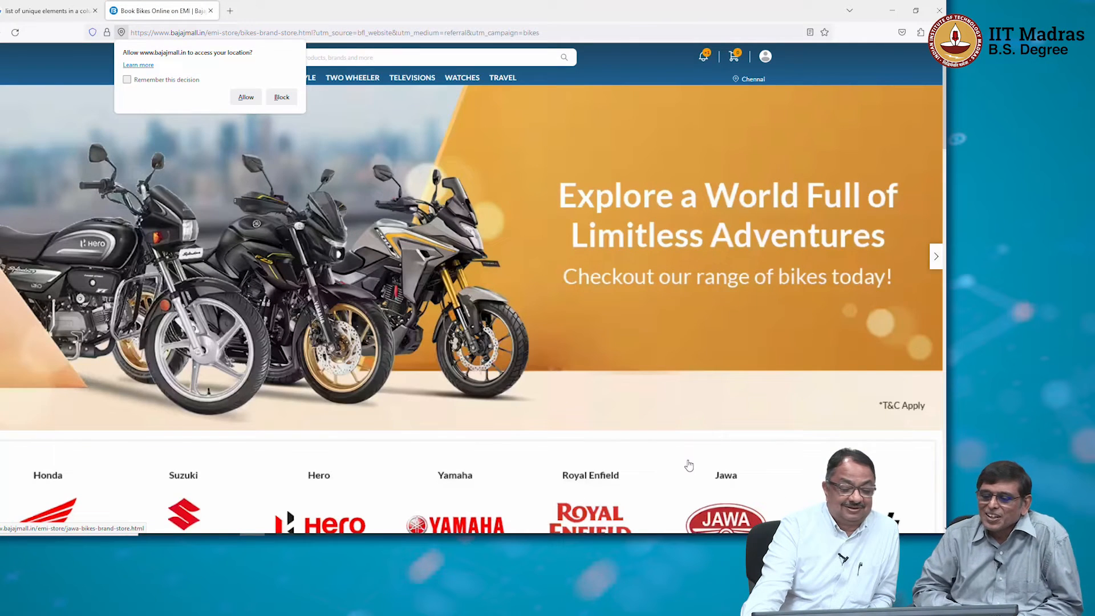
{"action": "scroll", "coordinate": [689, 465], "scroll_direction": "down", "scroll_amount": 5}
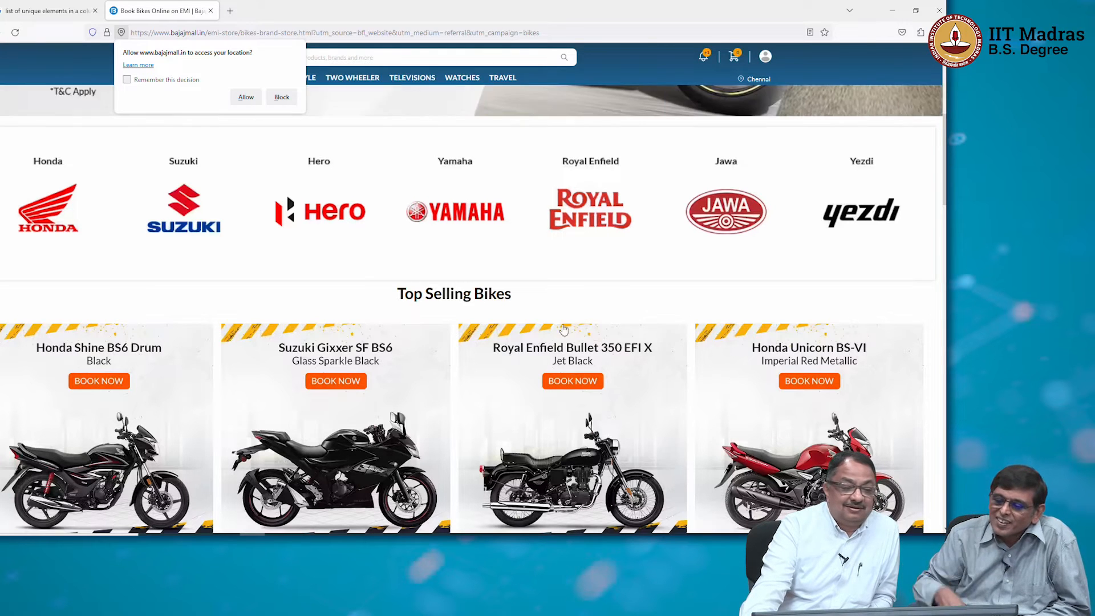
{"action": "left_click", "coordinate": [583, 163]}
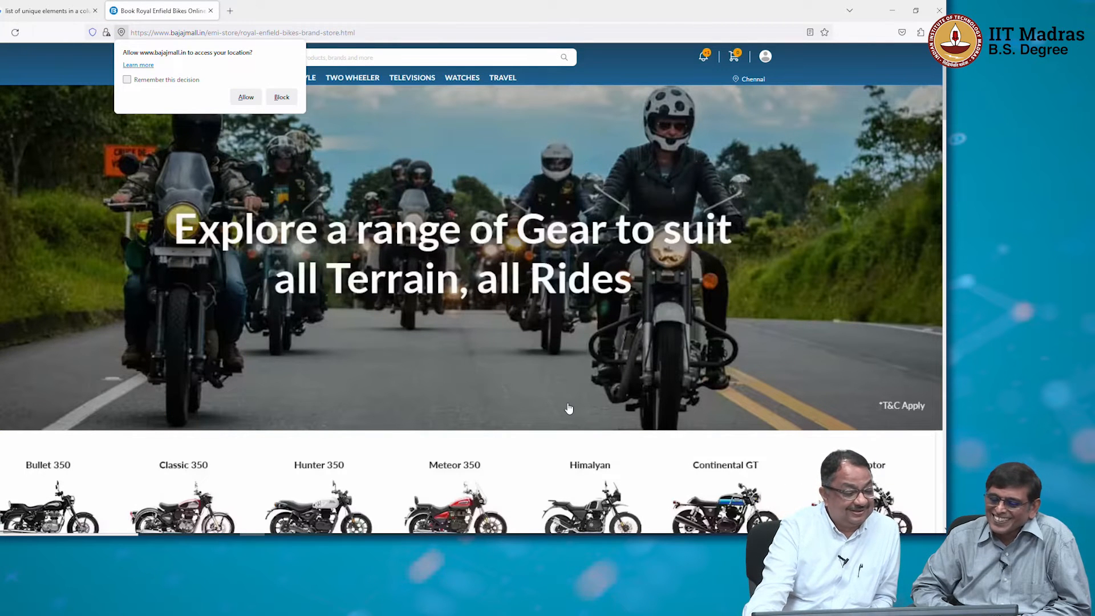
{"action": "scroll", "coordinate": [568, 408], "scroll_direction": "down", "scroll_amount": 5}
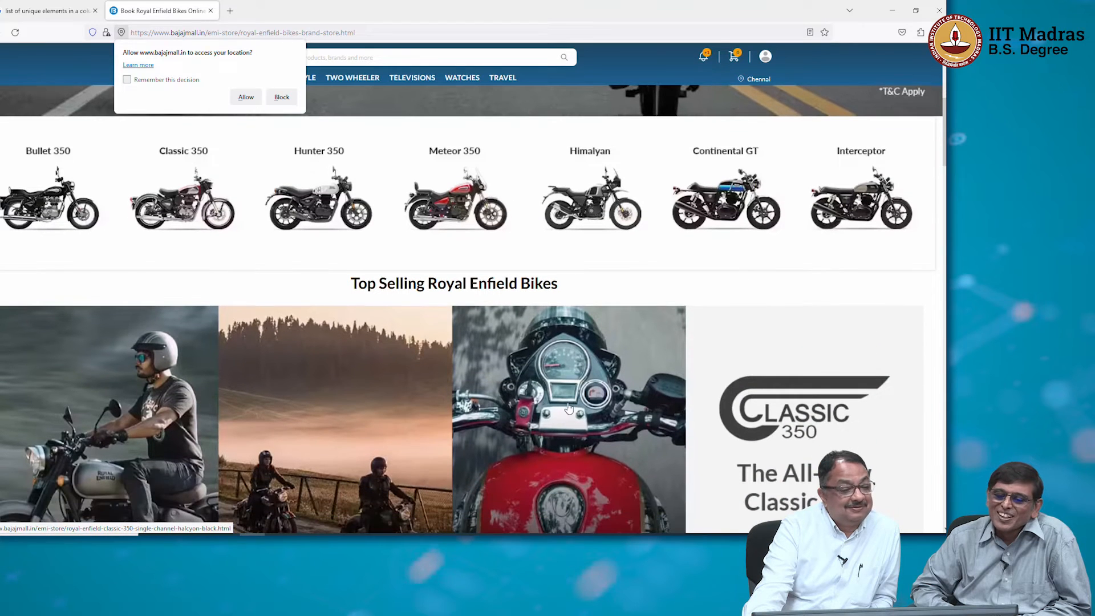
{"action": "left_click", "coordinate": [77, 208]}
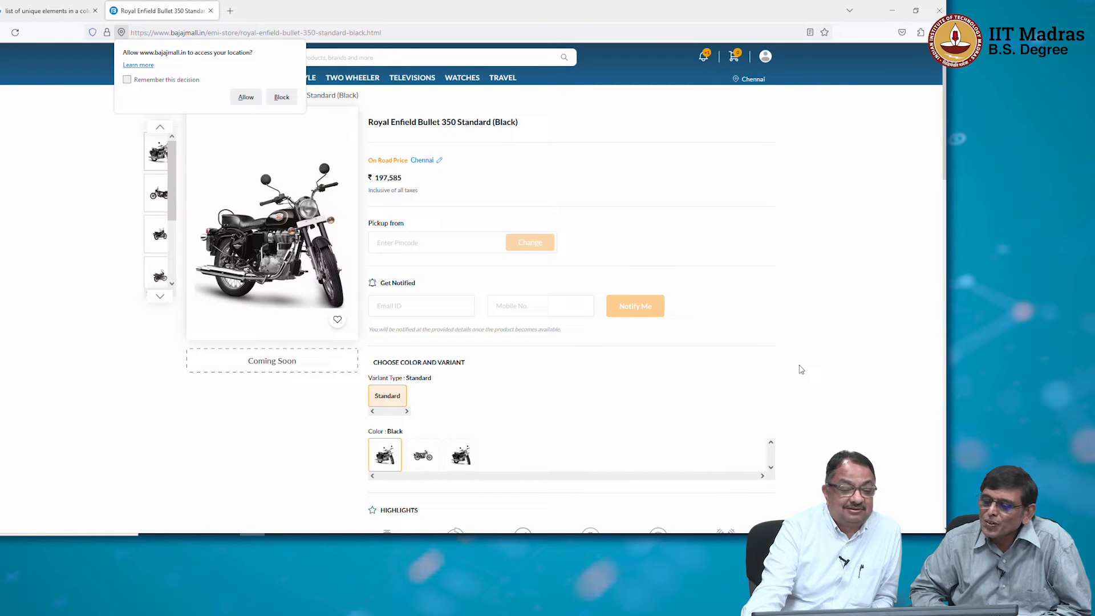
Enter the pickup pincode for the Bullet 350 and set the on-road price city to Bengaluru.
{"action": "scroll", "coordinate": [800, 369], "scroll_direction": "down", "scroll_amount": 3}
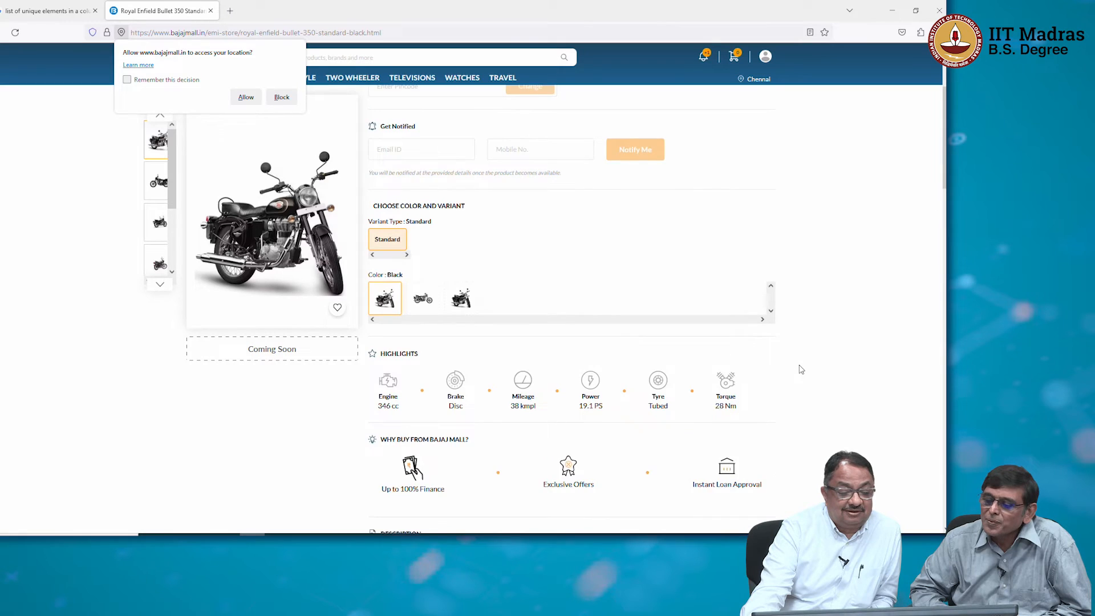
{"action": "scroll", "coordinate": [801, 369], "scroll_direction": "down", "scroll_amount": 5}
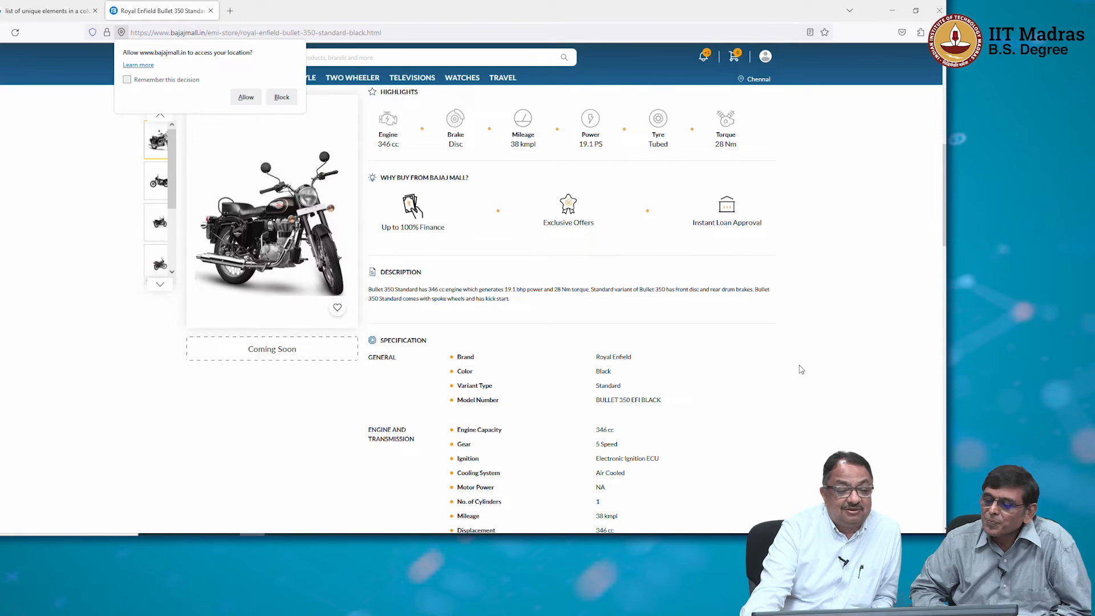
{"action": "scroll", "coordinate": [800, 368], "scroll_direction": "up", "scroll_amount": 8}
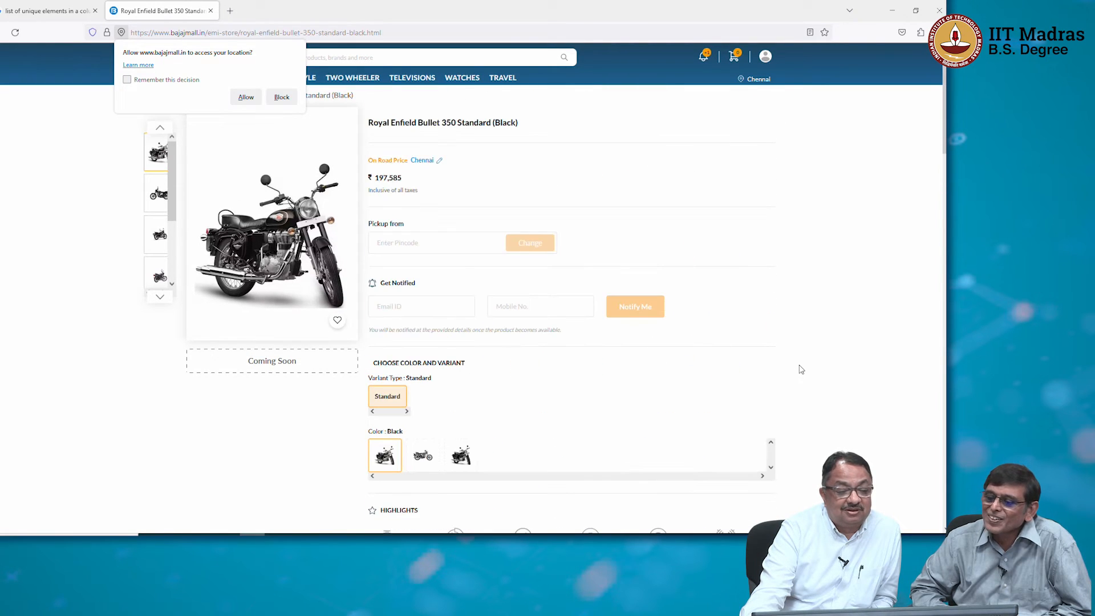
{"action": "left_click", "coordinate": [451, 244]}
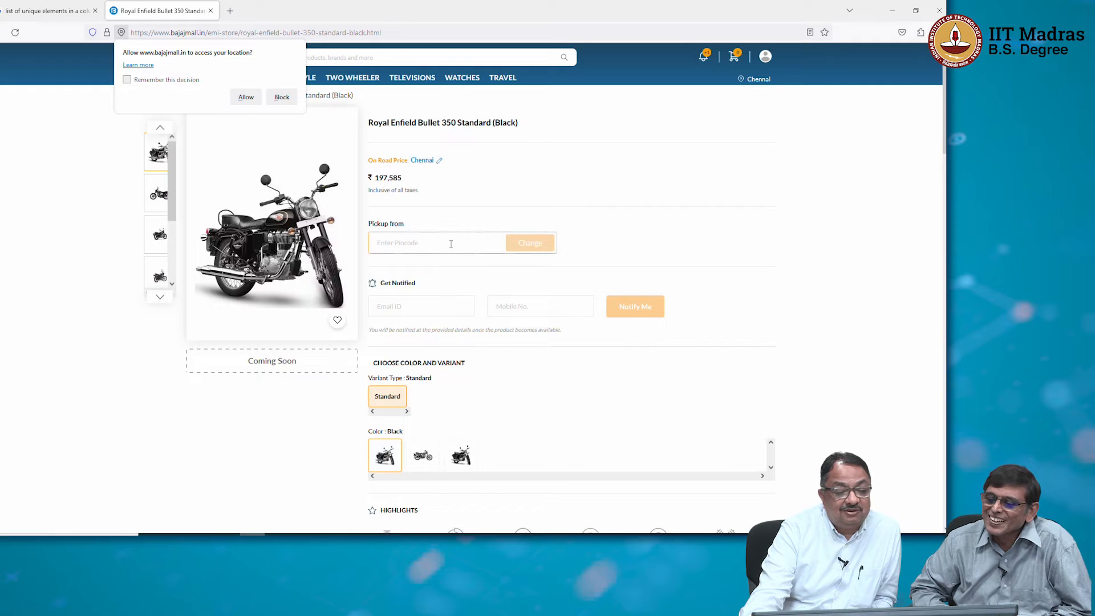
{"action": "type", "text": "560093"}
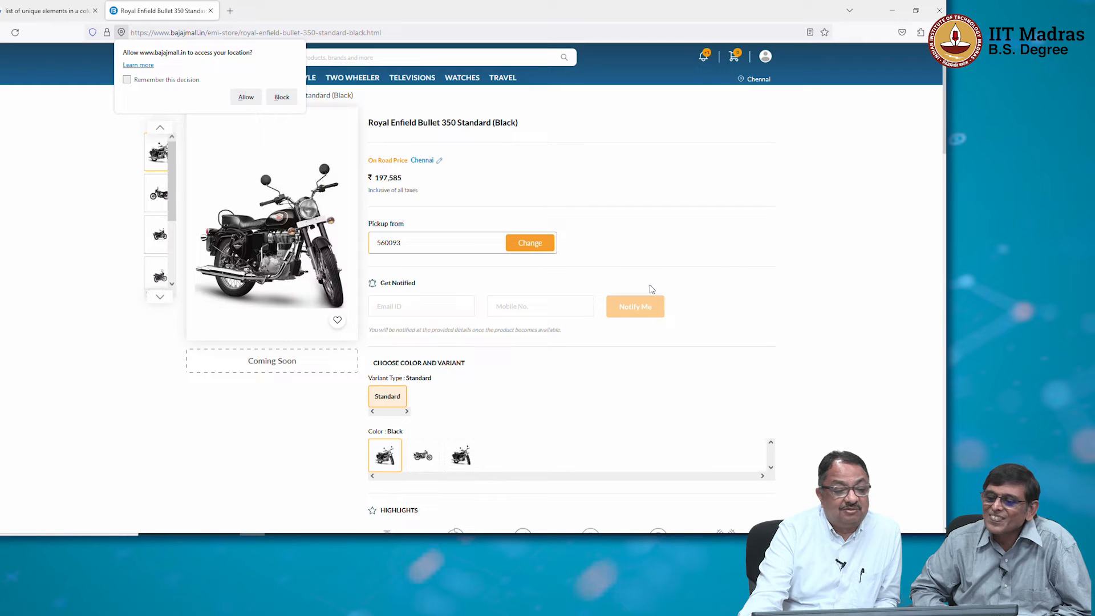
{"action": "left_click", "coordinate": [431, 162]}
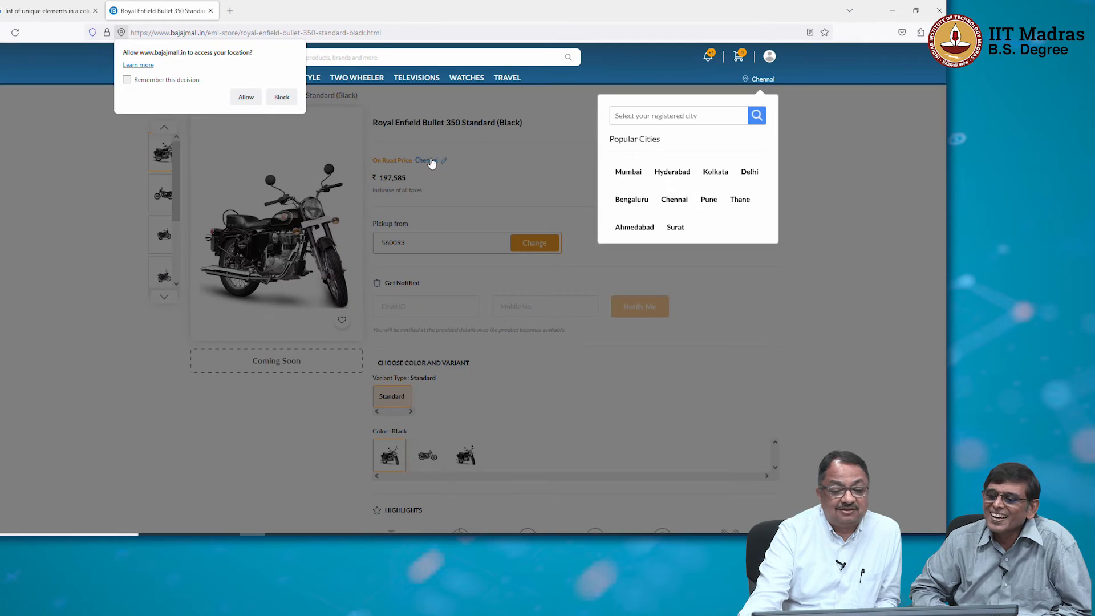
{"action": "left_click", "coordinate": [636, 200]}
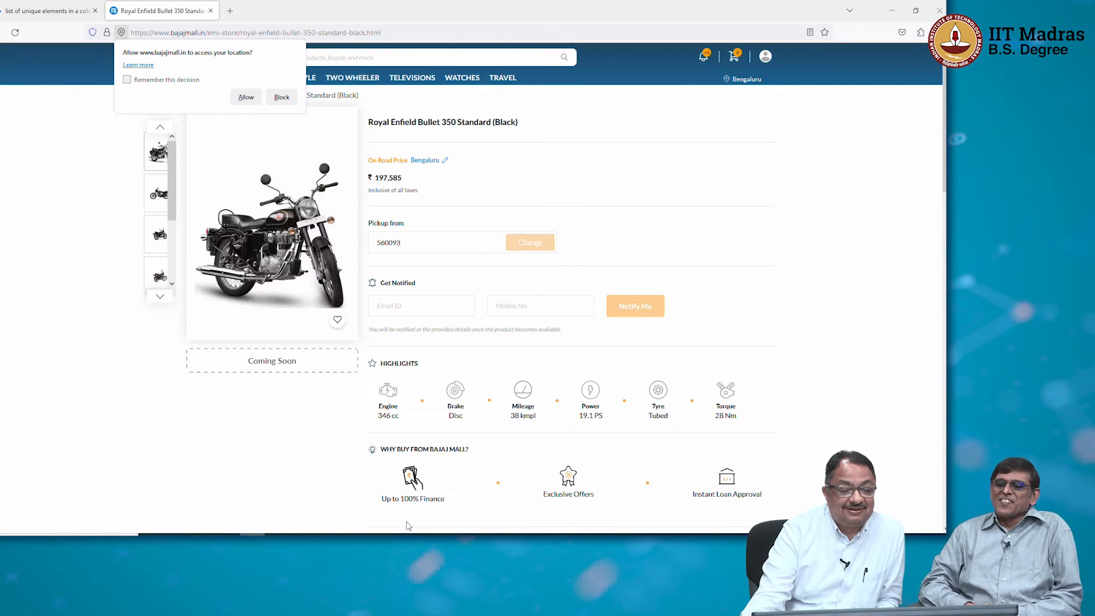
Review the Bullet 350 specifications and the prices and EMIs of similar products, and allow location access.
{"action": "scroll", "coordinate": [557, 475], "scroll_direction": "down", "scroll_amount": 10}
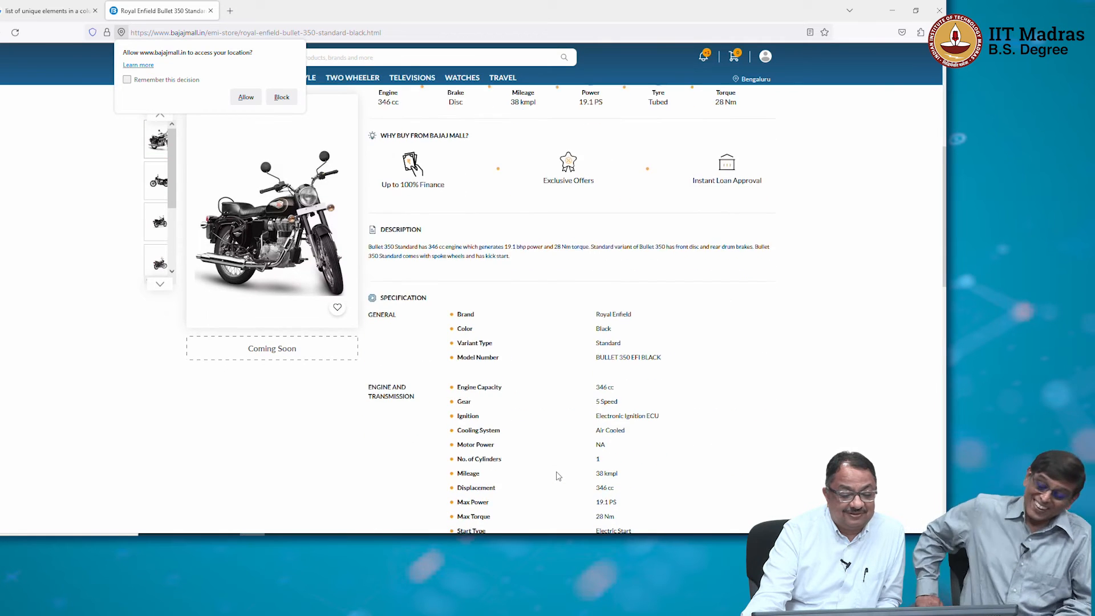
{"action": "scroll", "coordinate": [558, 476], "scroll_direction": "down", "scroll_amount": 1}
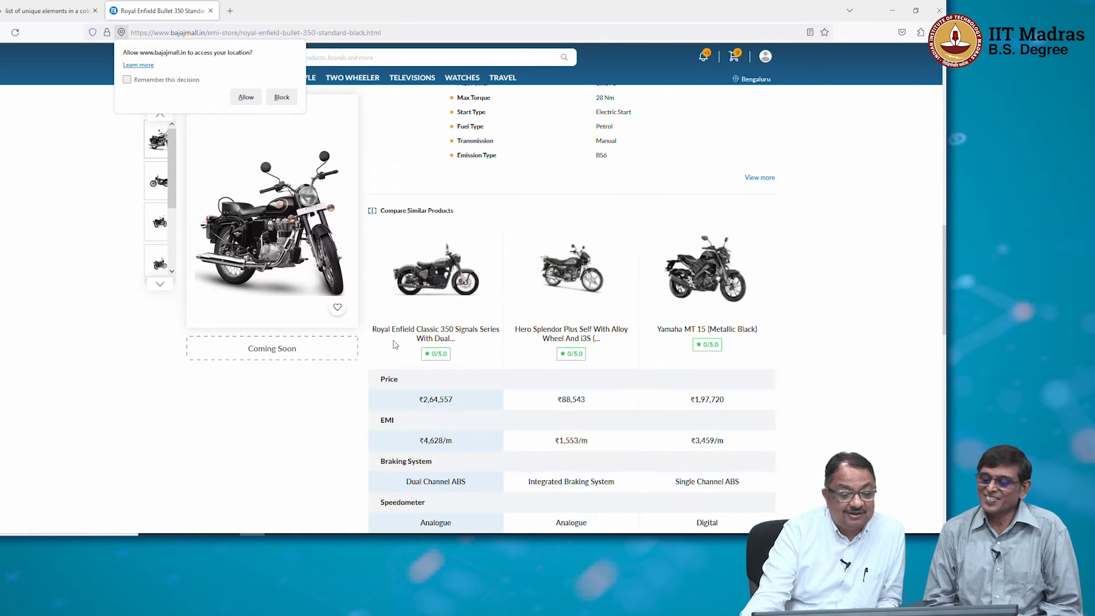
{"action": "scroll", "coordinate": [459, 363], "scroll_direction": "down", "scroll_amount": 3}
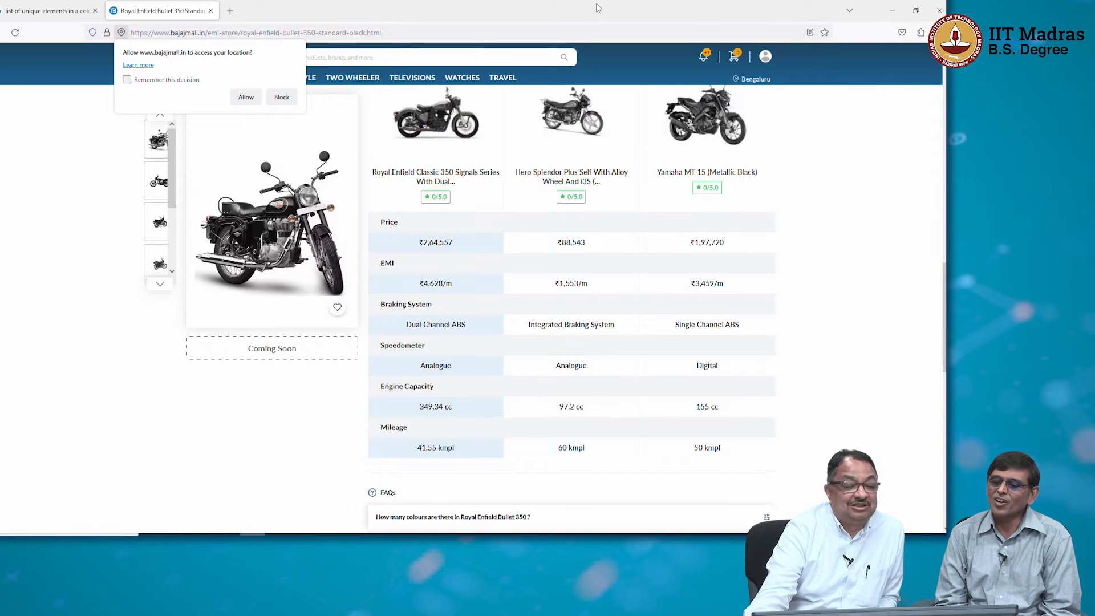
{"action": "left_click", "coordinate": [242, 98]}
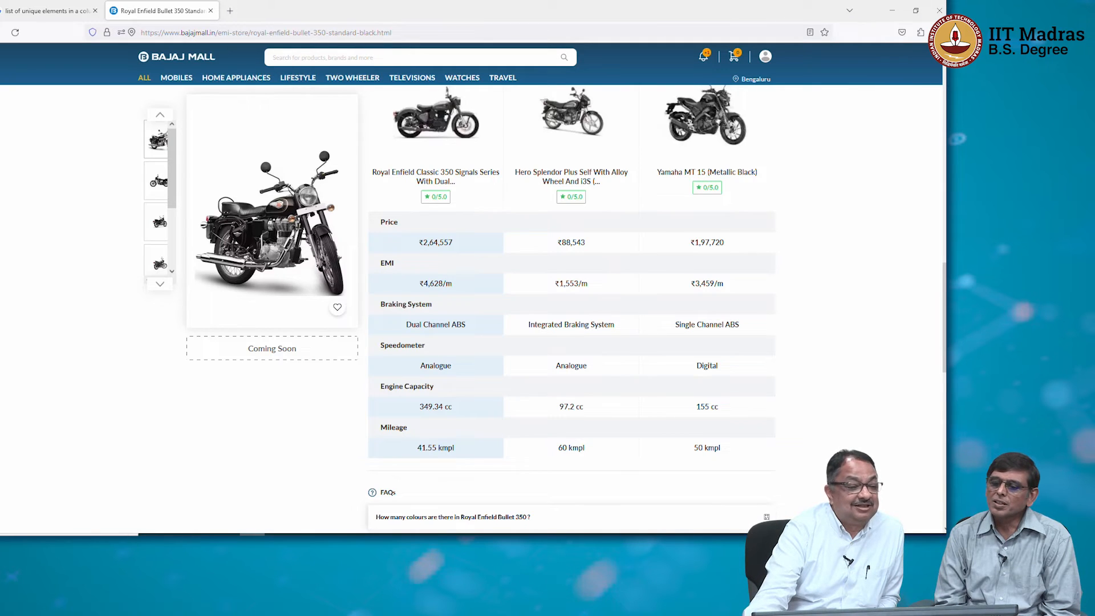
Return to the Royal Enfield brand store, open the Meteor 350 and review its price, EMI, seller details and highlights.
{"action": "key", "text": "alt+Left"}
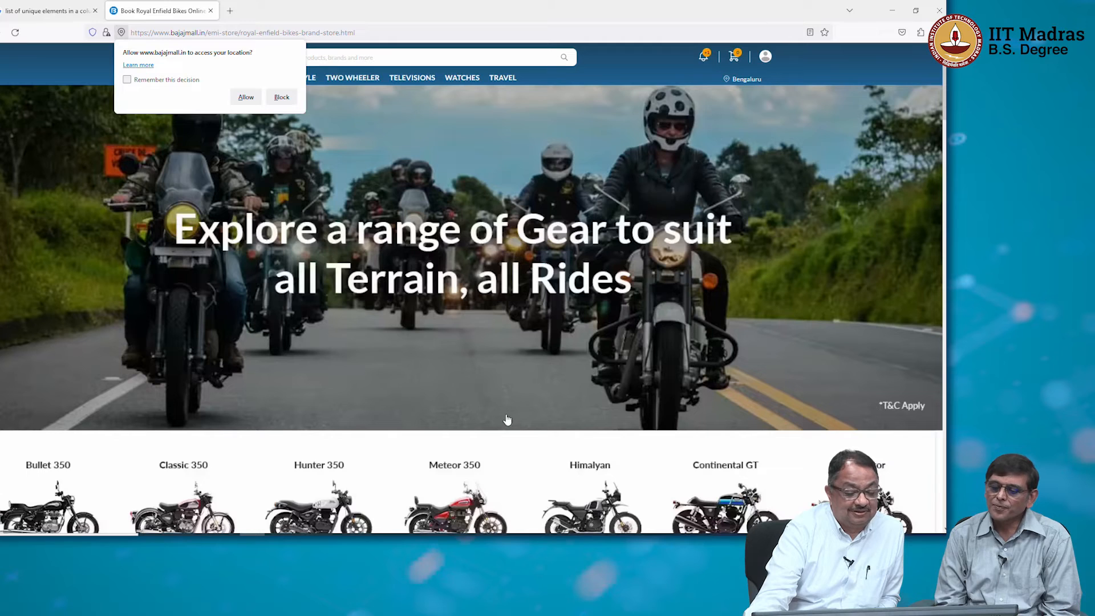
{"action": "scroll", "coordinate": [509, 416], "scroll_direction": "down", "scroll_amount": 3}
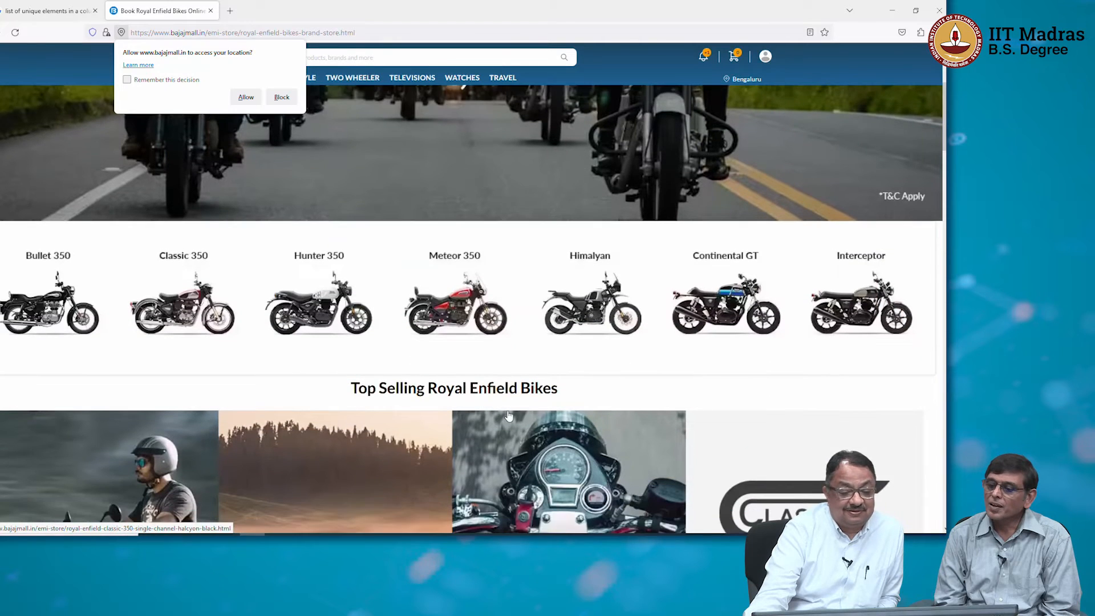
{"action": "scroll", "coordinate": [509, 416], "scroll_direction": "down", "scroll_amount": 5}
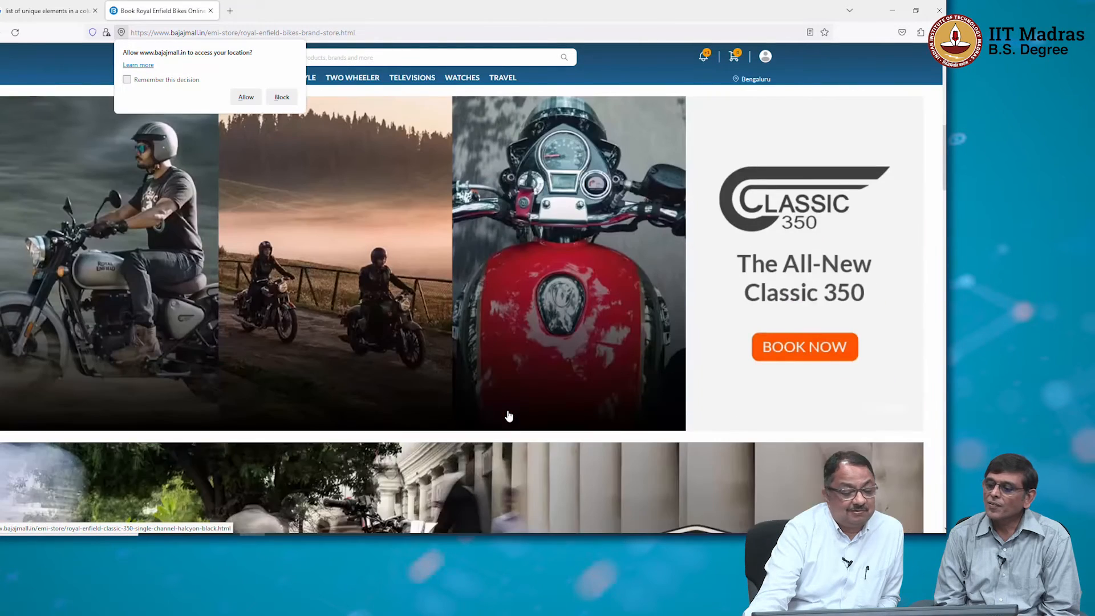
{"action": "scroll", "coordinate": [509, 415], "scroll_direction": "down", "scroll_amount": 2}
{"action": "scroll", "coordinate": [509, 415], "scroll_direction": "up", "scroll_amount": 2}
{"action": "scroll", "coordinate": [509, 415], "scroll_direction": "down", "scroll_amount": 2}
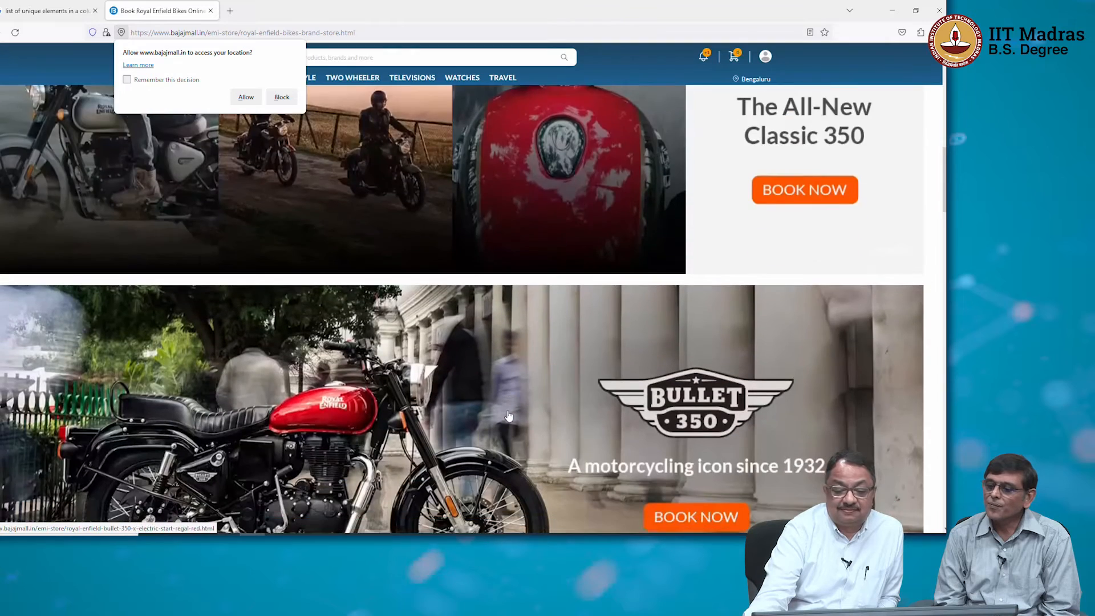
{"action": "scroll", "coordinate": [509, 416], "scroll_direction": "down", "scroll_amount": 2}
{"action": "scroll", "coordinate": [510, 416], "scroll_direction": "down", "scroll_amount": 2}
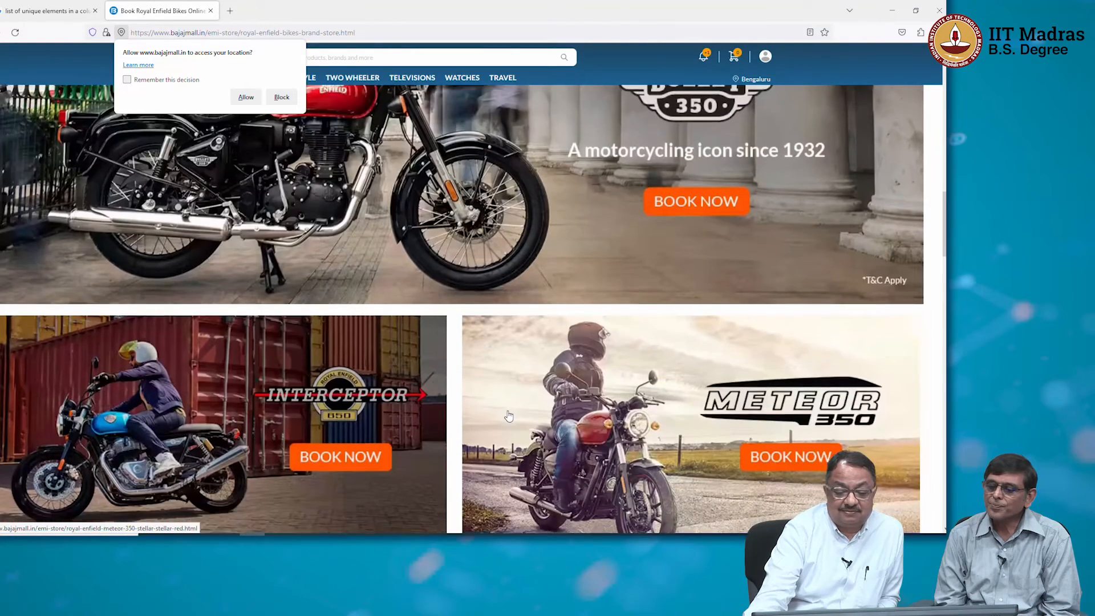
{"action": "scroll", "coordinate": [510, 415], "scroll_direction": "down", "scroll_amount": 1}
{"action": "scroll", "coordinate": [509, 416], "scroll_direction": "up", "scroll_amount": 2}
{"action": "scroll", "coordinate": [509, 415], "scroll_direction": "down", "scroll_amount": 2}
{"action": "left_click", "coordinate": [784, 308]}
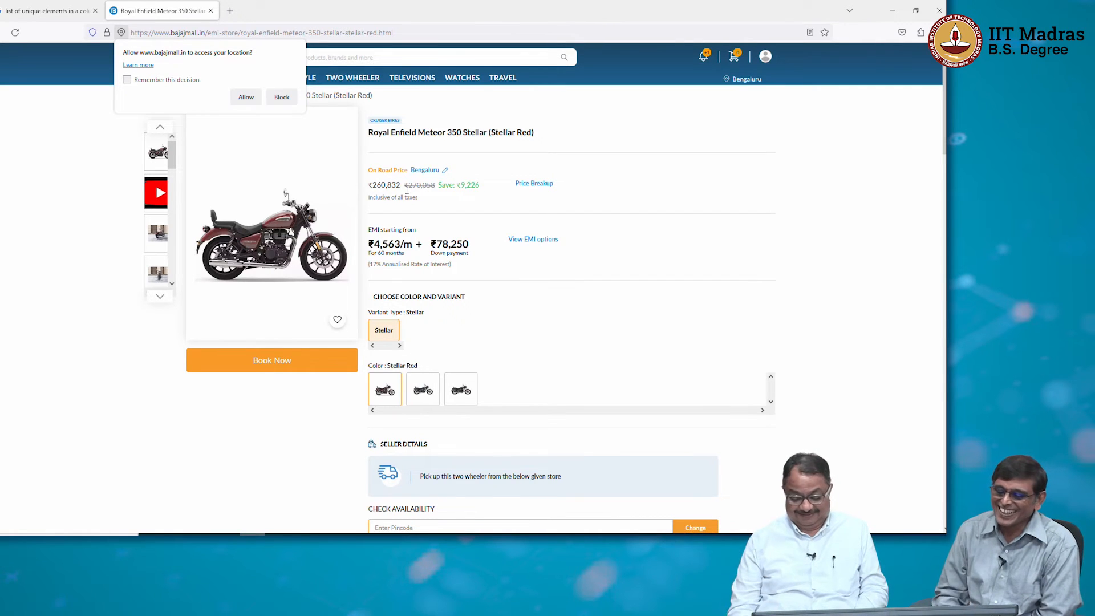
{"action": "scroll", "coordinate": [406, 190], "scroll_direction": "down", "scroll_amount": 3}
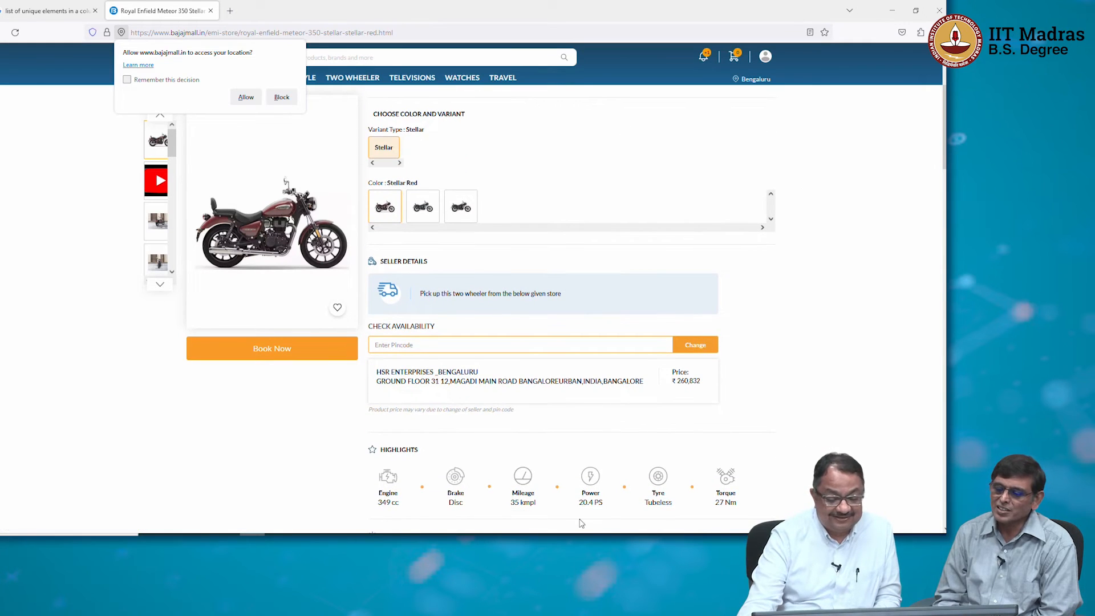
Switch to the Credit Industry workbook in Excel and summarize the PivotTable's Original Loan size values by Average.
{"action": "key", "text": "alt+Tab"}
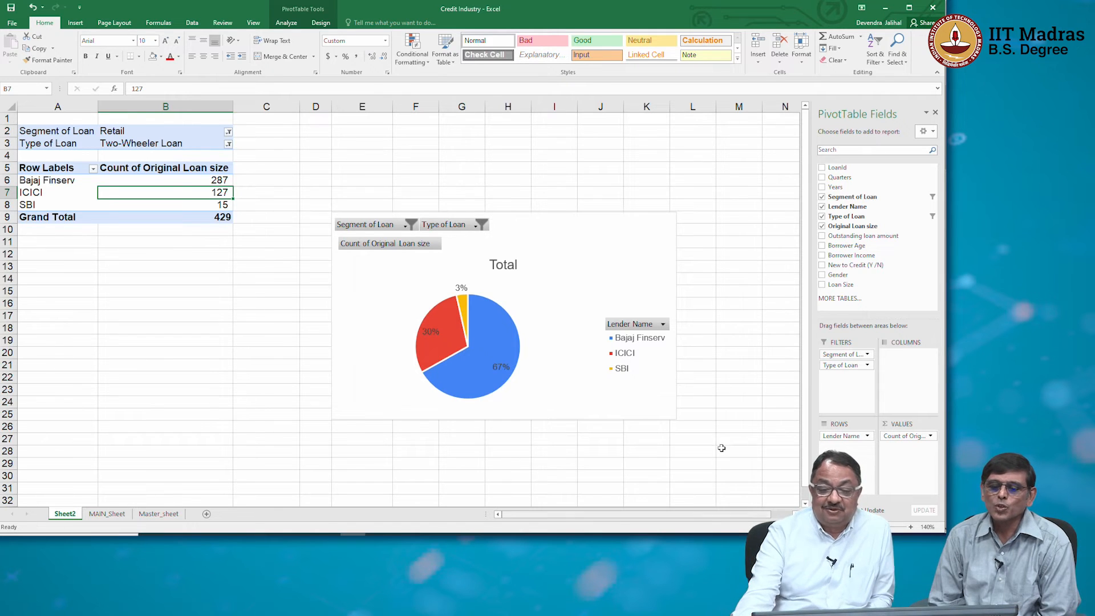
{"action": "left_click", "coordinate": [903, 437]}
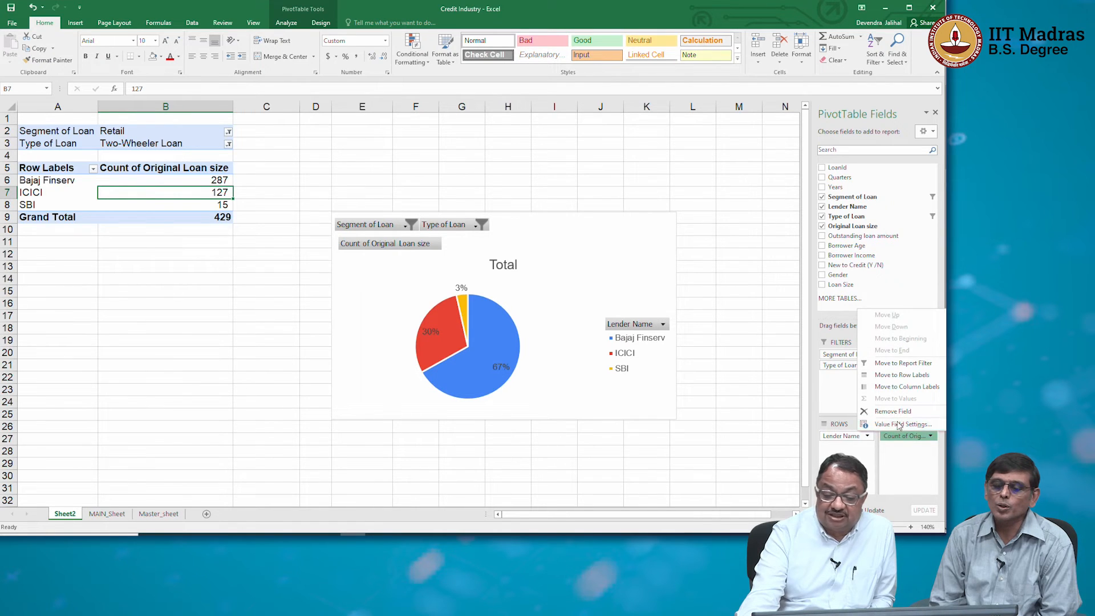
{"action": "left_click", "coordinate": [900, 424]}
{"action": "left_click", "coordinate": [195, 274]}
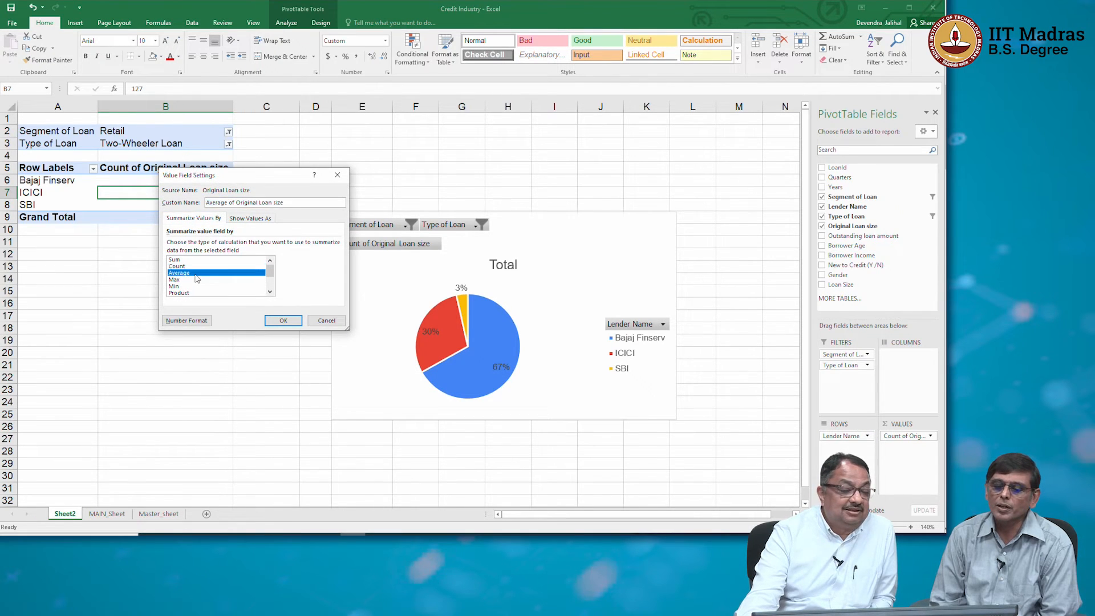
{"action": "left_click", "coordinate": [283, 320]}
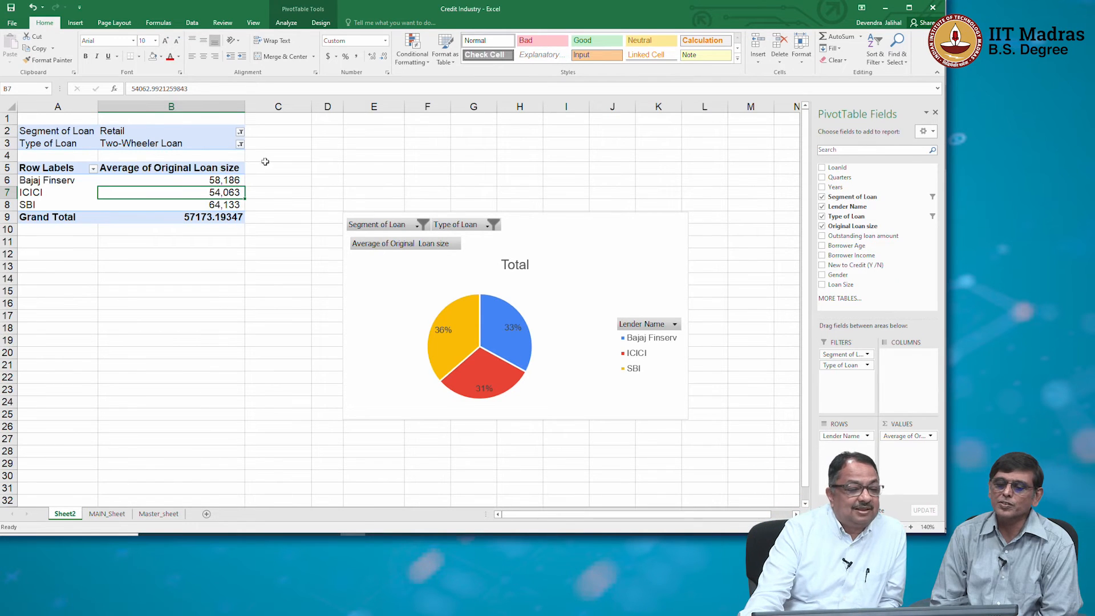
Filter the PivotTable's Type of Loan to Auto Loans.
{"action": "left_click", "coordinate": [240, 144]}
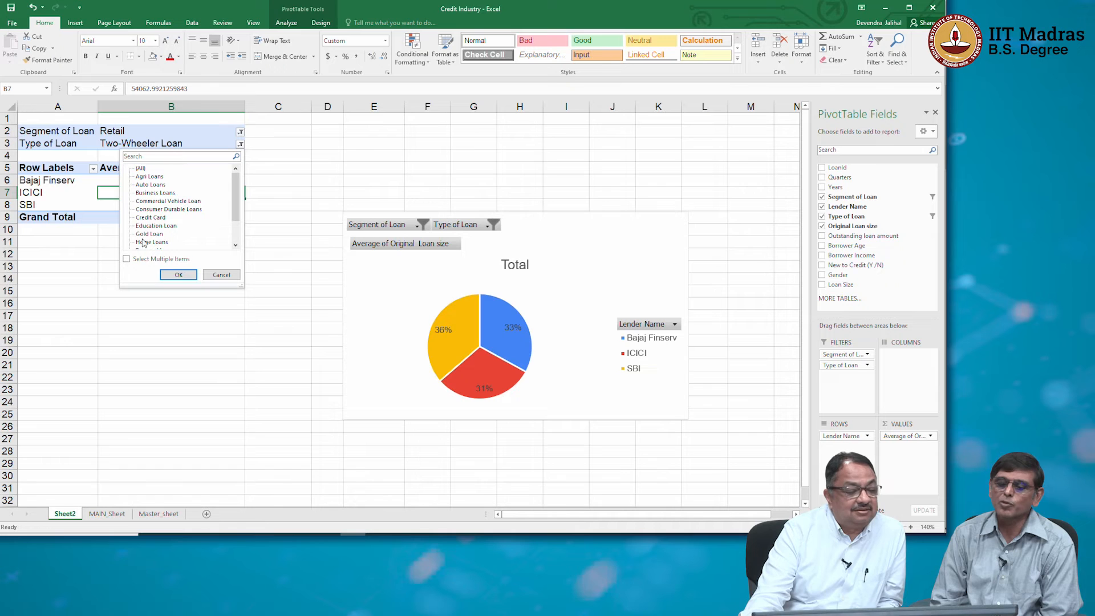
{"action": "left_click", "coordinate": [152, 185]}
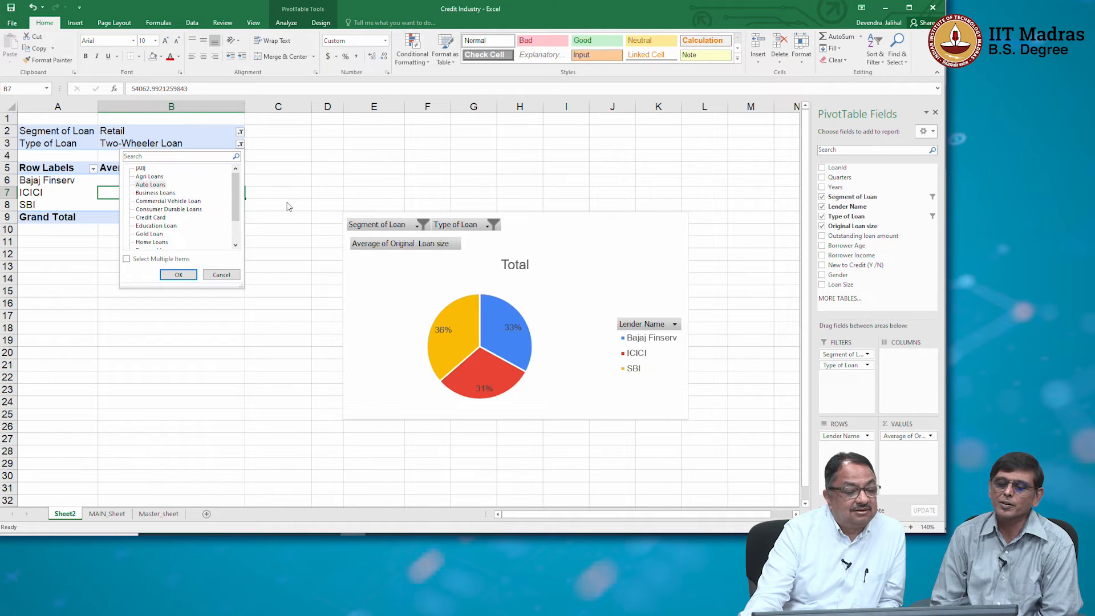
{"action": "left_click", "coordinate": [178, 274]}
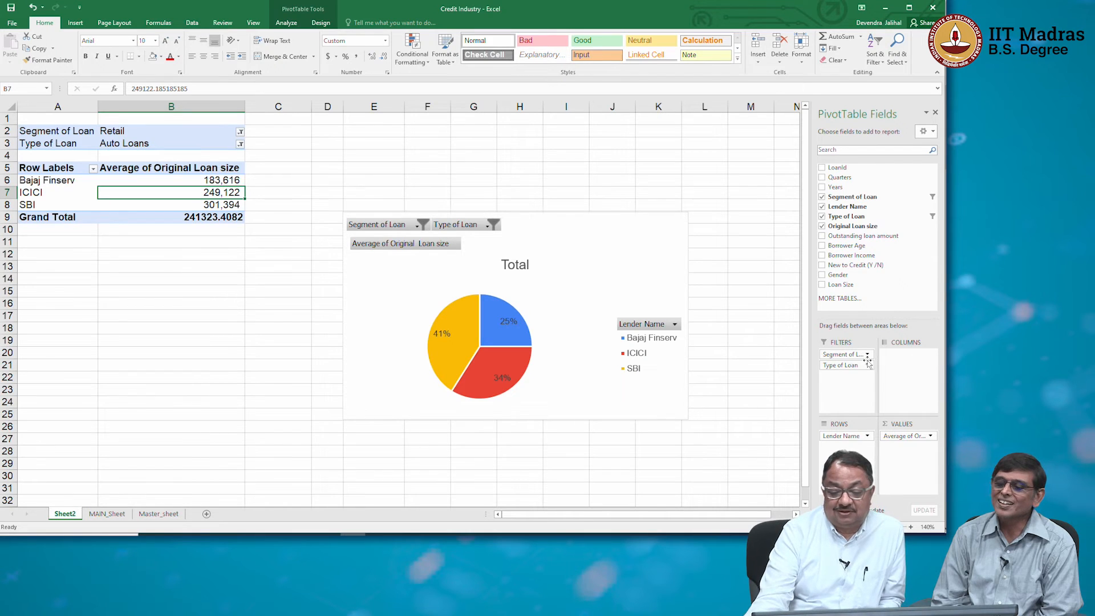
Summarize the PivotTable's Original Loan size values by Count.
{"action": "left_click", "coordinate": [928, 437]}
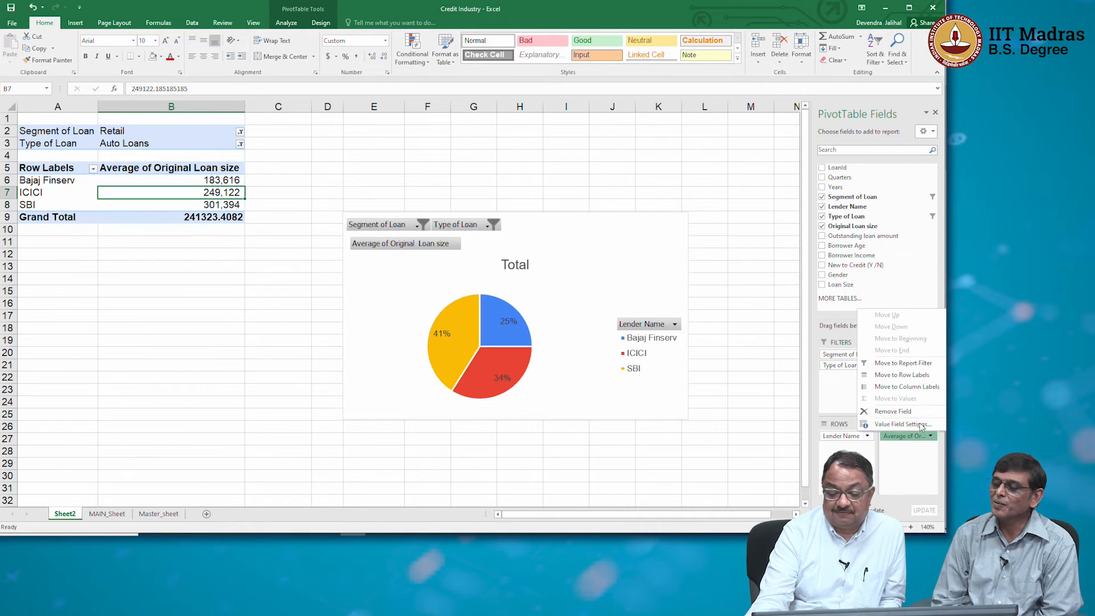
{"action": "left_click", "coordinate": [922, 424]}
{"action": "left_click", "coordinate": [211, 260]}
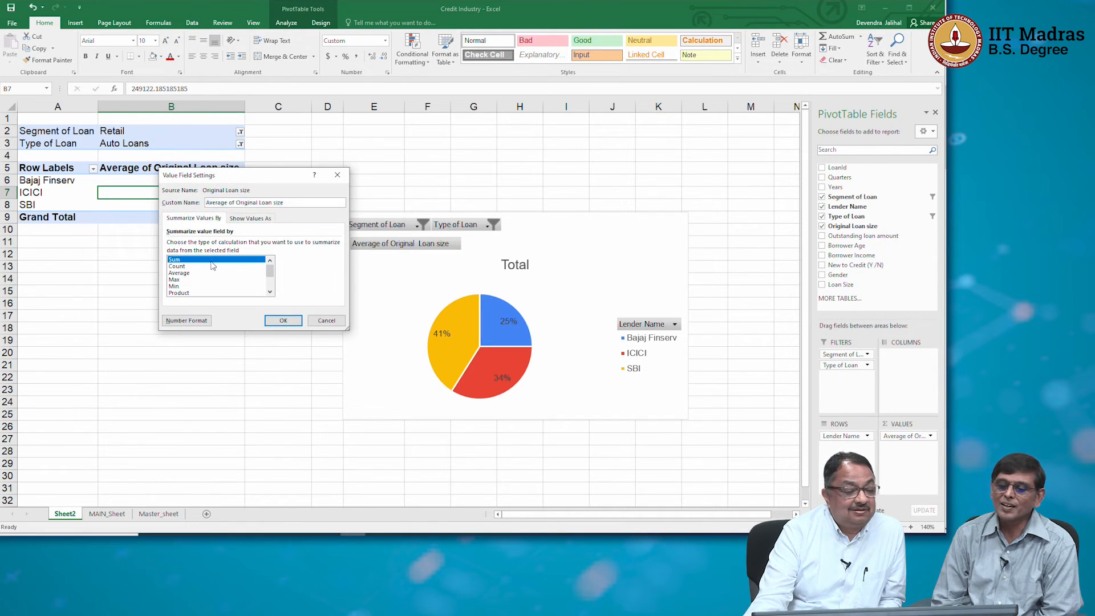
{"action": "left_click", "coordinate": [212, 267]}
{"action": "left_click", "coordinate": [283, 320]}
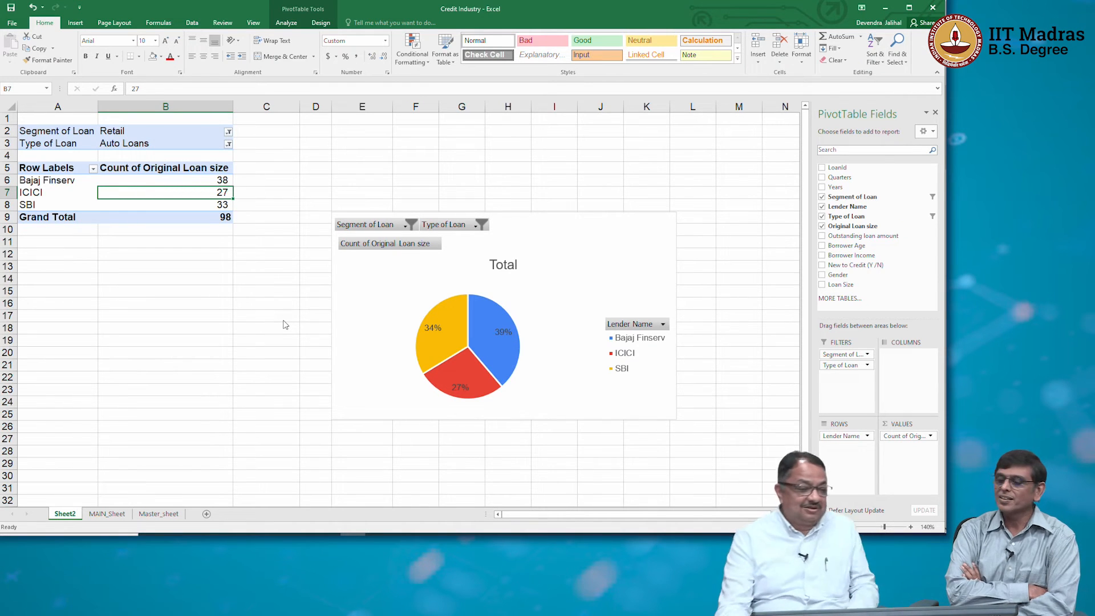
Filter the PivotTable's Type of Loan to Home Loans and select the Bajaj Finserv count cell.
{"action": "left_click", "coordinate": [228, 144]}
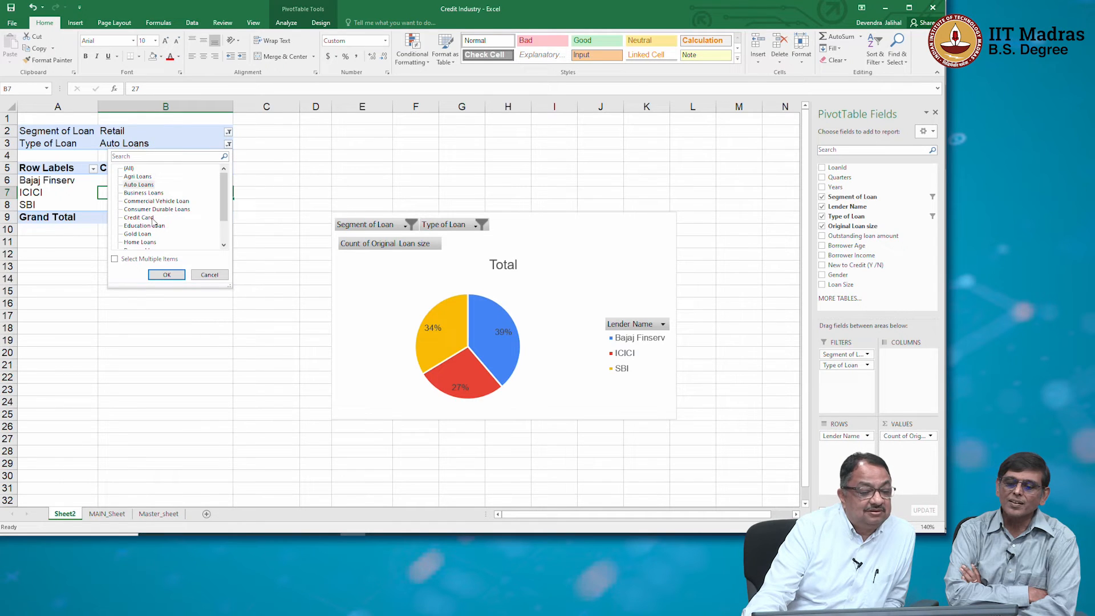
{"action": "left_click", "coordinate": [166, 275]}
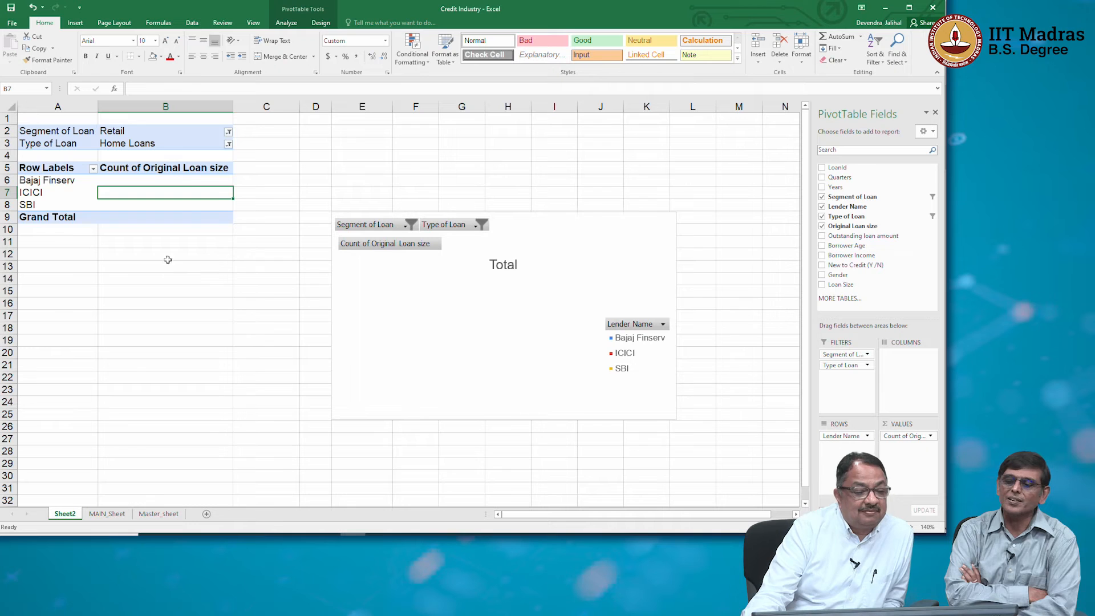
{"action": "left_click", "coordinate": [188, 180]}
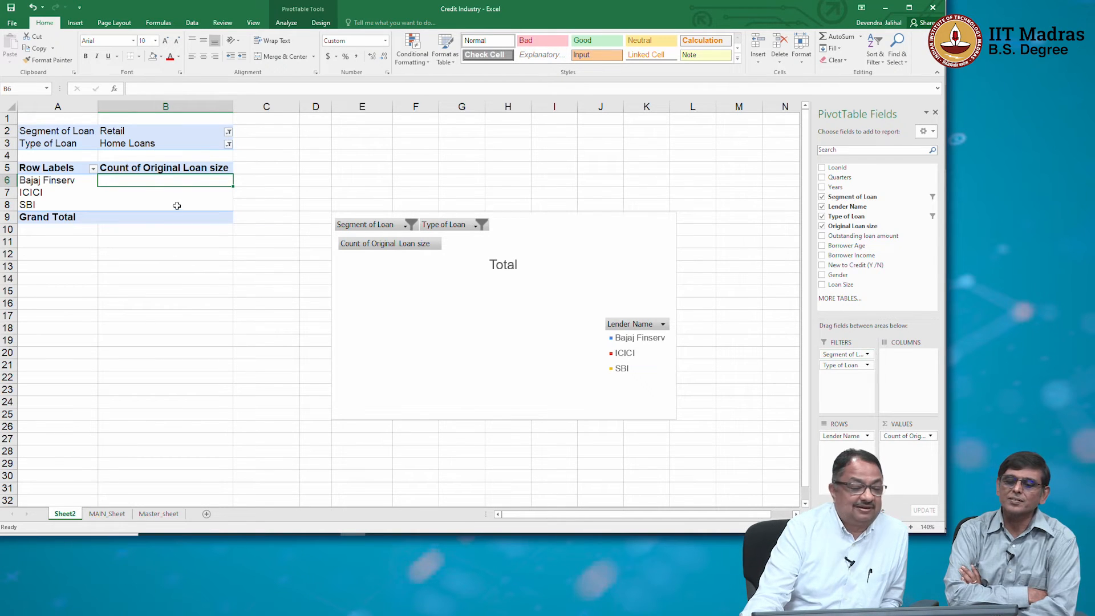
Set the PivotTable's Segment of Loan filter to (All), and reopen the segment choices without changing them.
{"action": "left_click", "coordinate": [229, 131]}
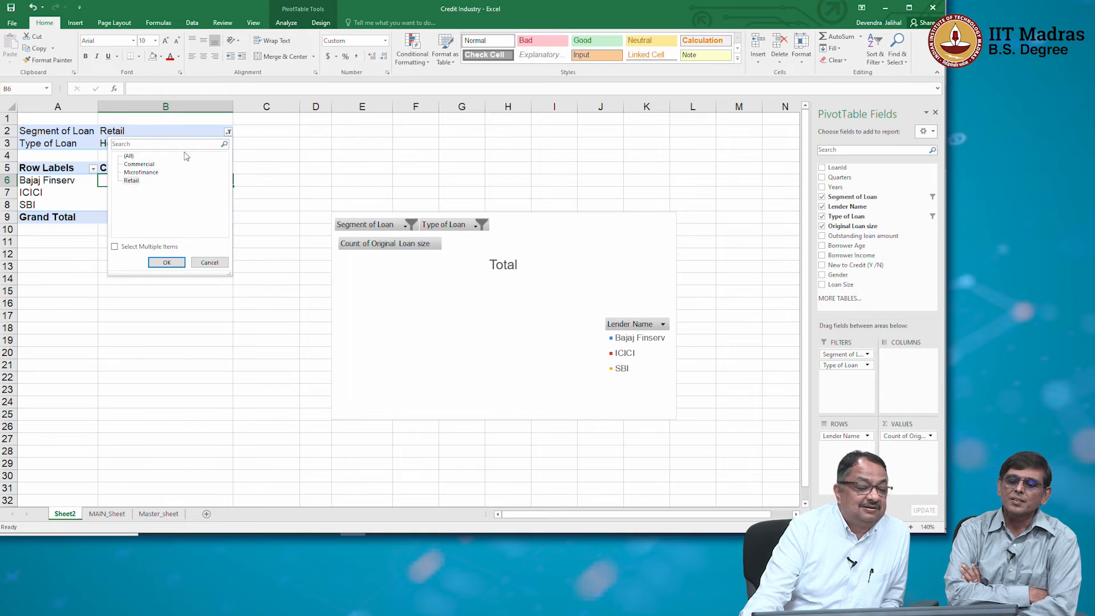
{"action": "left_click", "coordinate": [129, 157]}
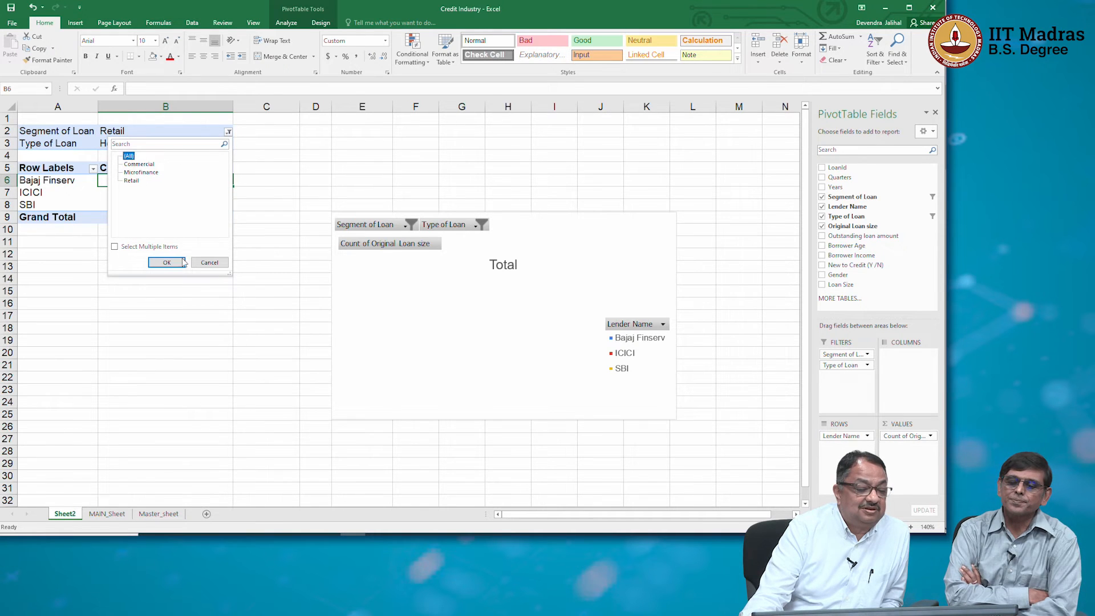
{"action": "left_click", "coordinate": [181, 263]}
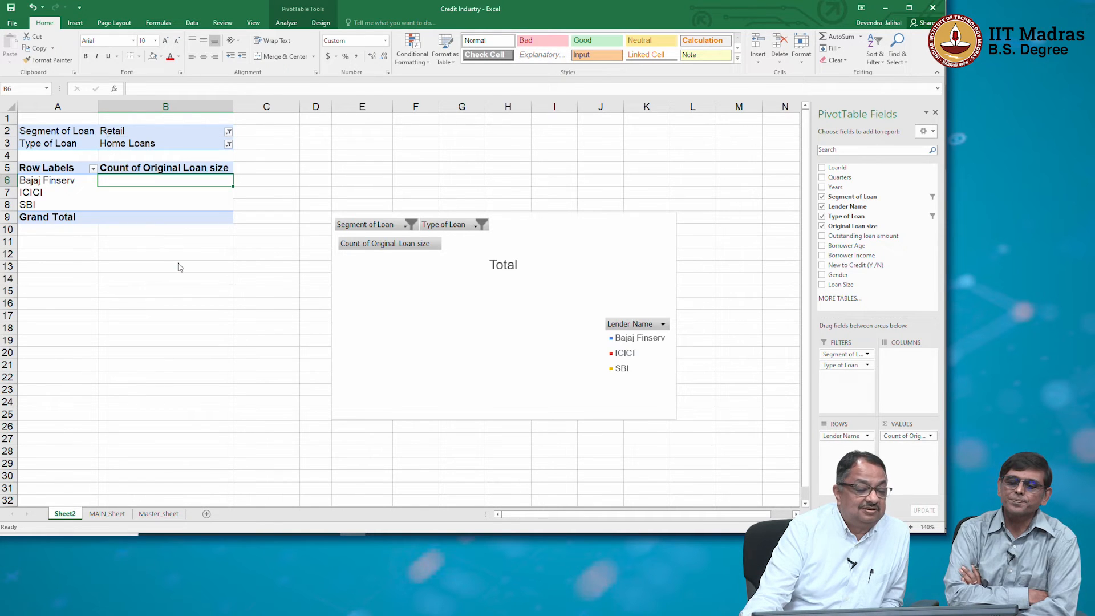
{"action": "left_click", "coordinate": [228, 132]}
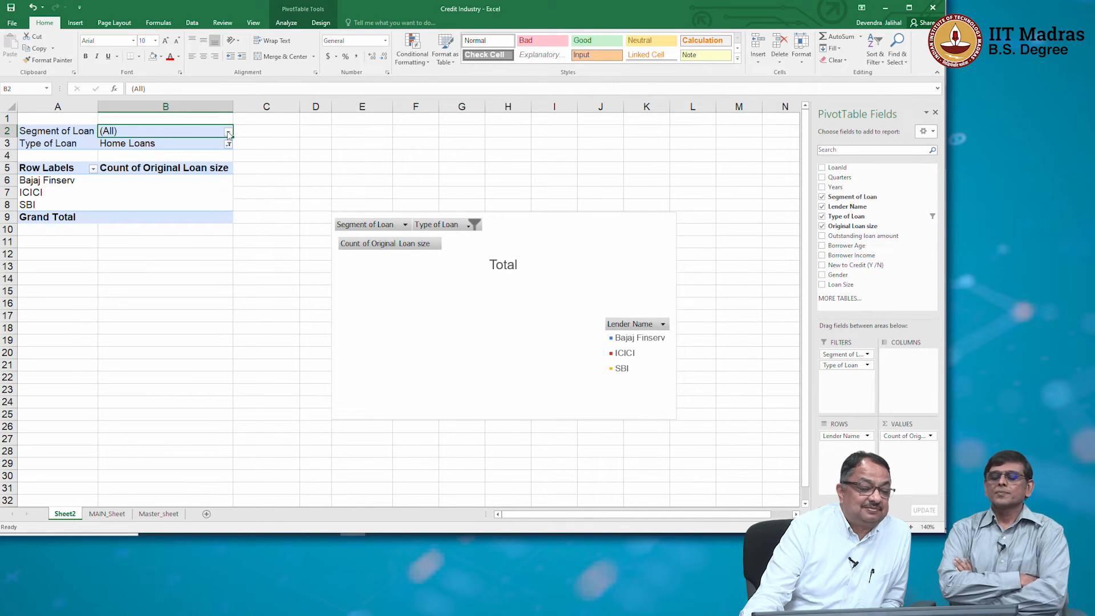
{"action": "left_click", "coordinate": [228, 132]}
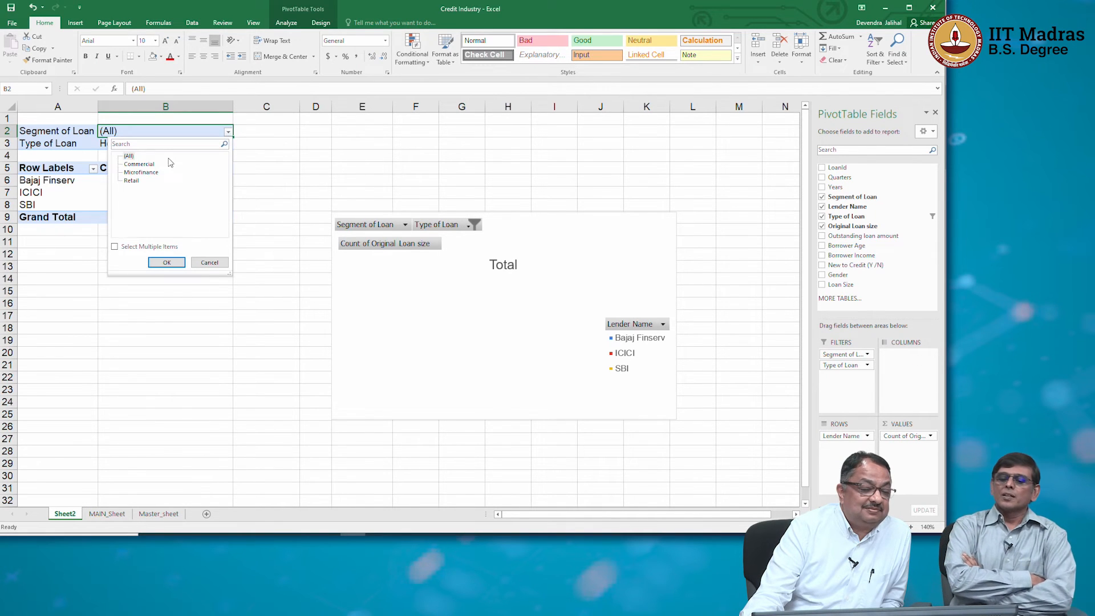
{"action": "left_click", "coordinate": [209, 262]}
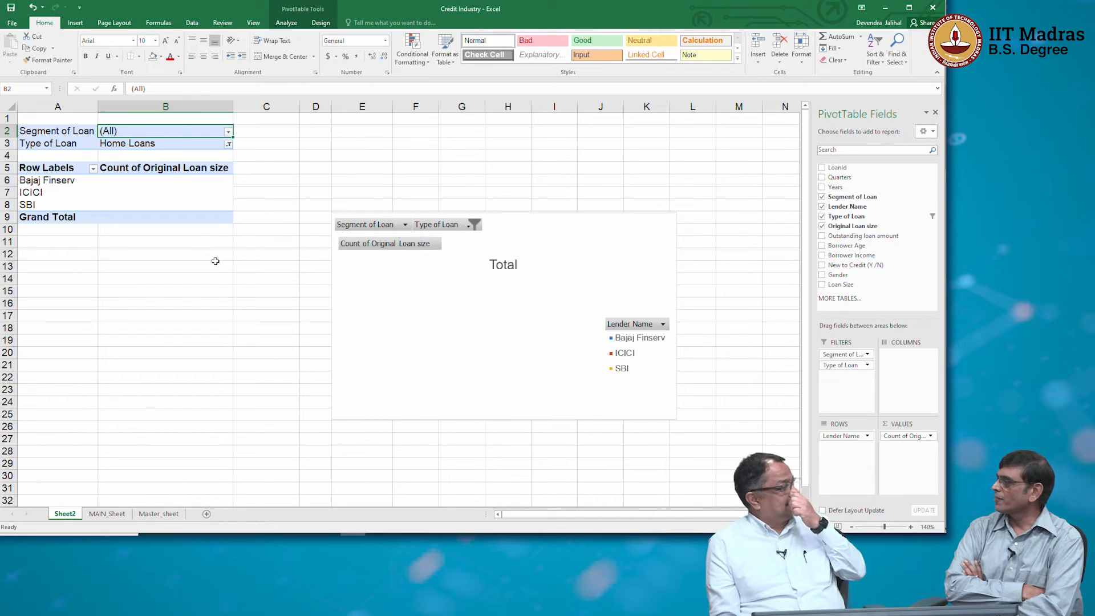
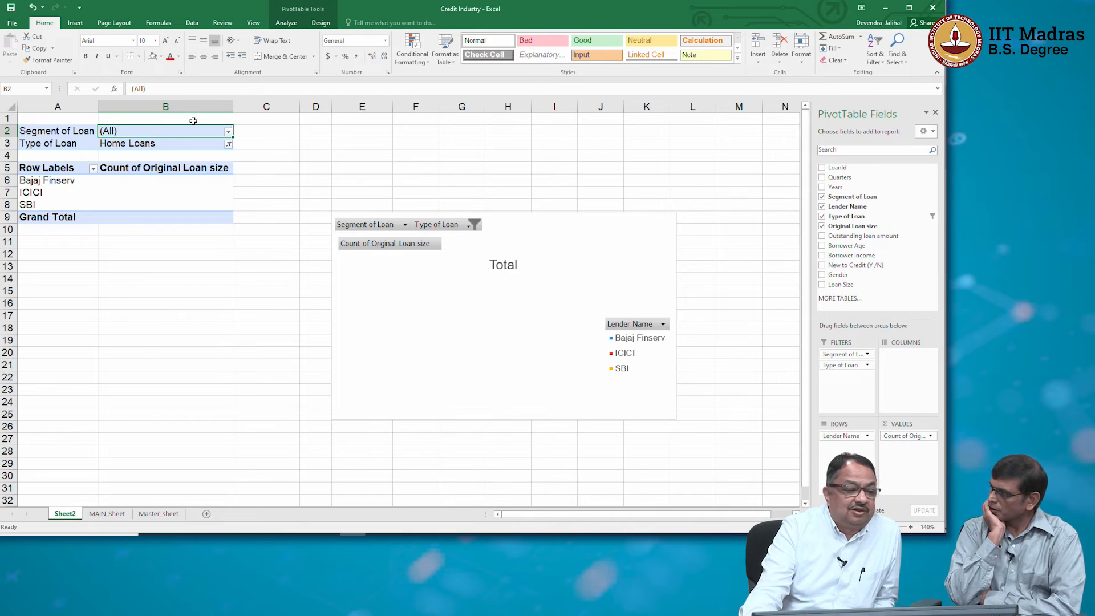
Filter the PivotTable's Type of Loan to Two-Wheeler Loan.
{"action": "left_click", "coordinate": [228, 145]}
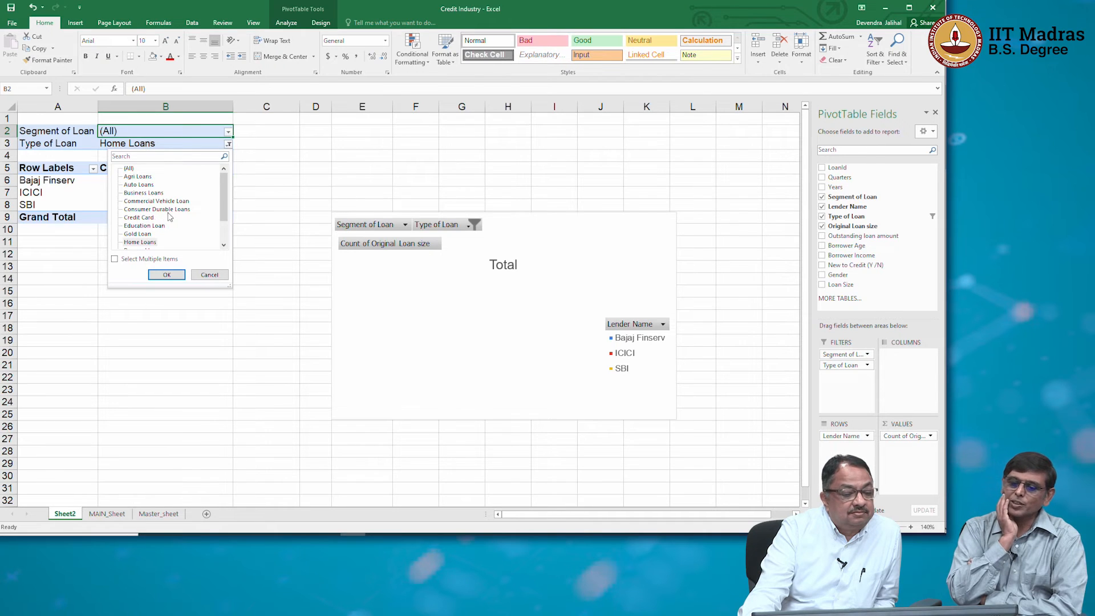
{"action": "left_click_drag", "start_coordinate": [221, 196], "coordinate": [221, 221]}
{"action": "left_click", "coordinate": [165, 234]}
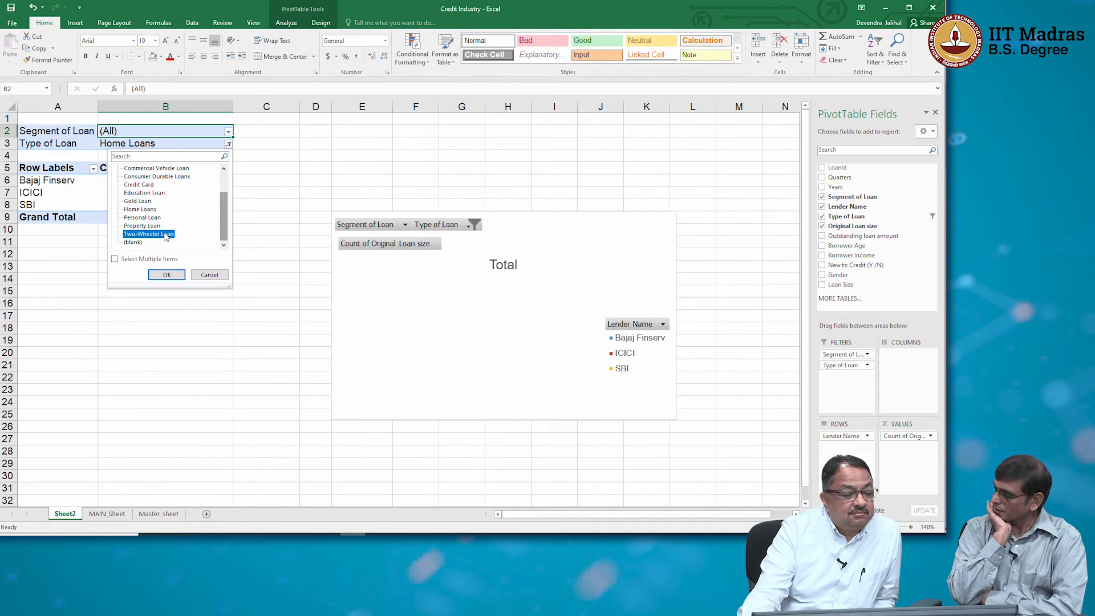
{"action": "left_click", "coordinate": [167, 274]}
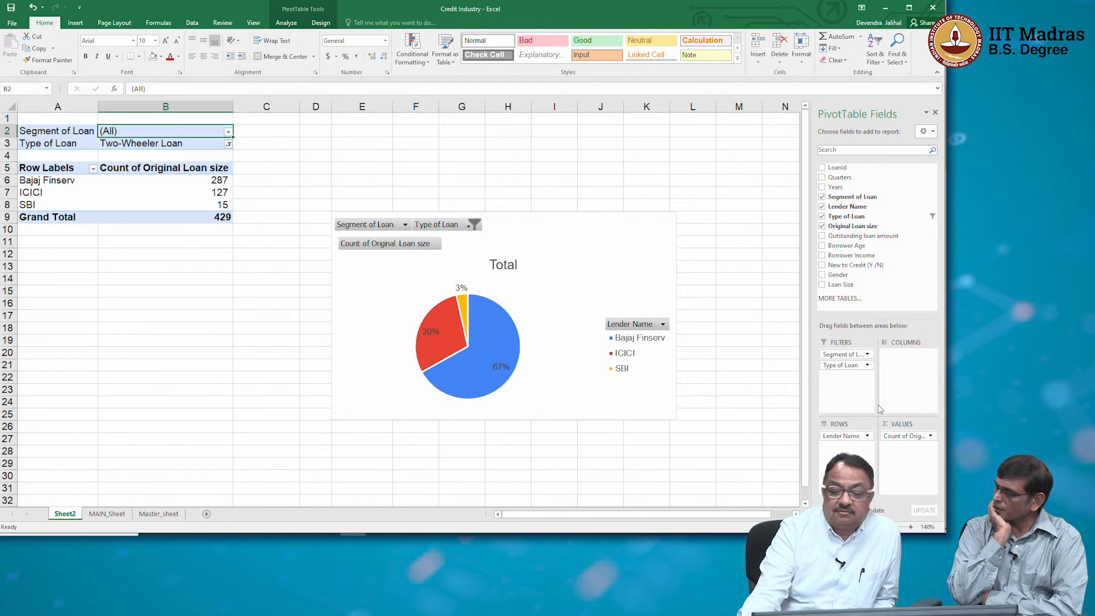
Add the Years field to the PivotTable's columns and move the pie chart clear of the widened table.
{"action": "left_click_drag", "start_coordinate": [835, 187], "coordinate": [921, 381]}
{"action": "left_click_drag", "start_coordinate": [508, 215], "coordinate": [669, 153]}
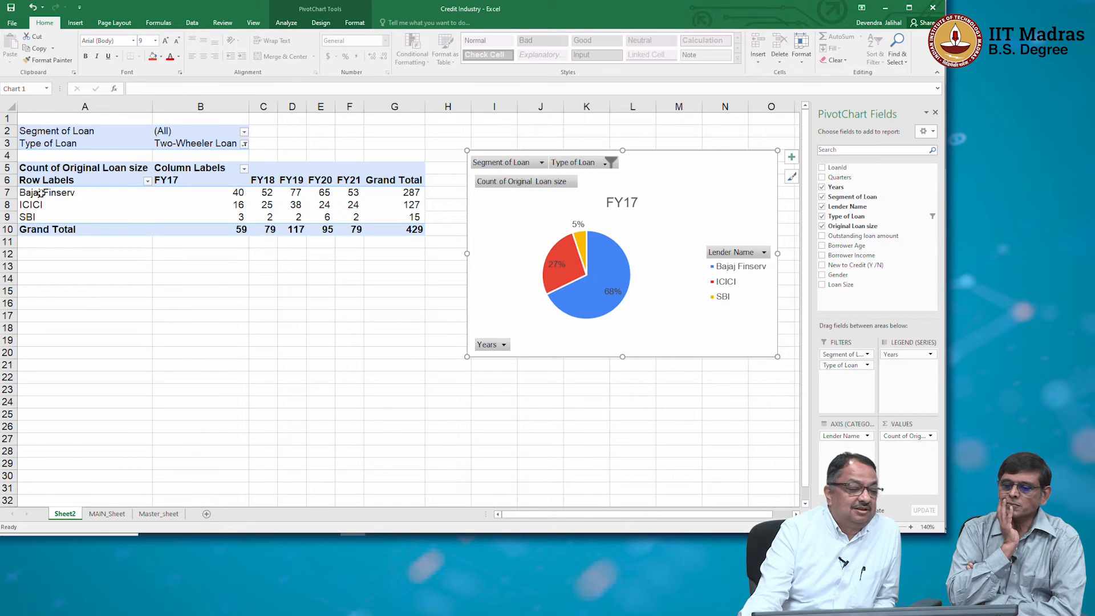
Insert a 2-D line chart from the Bajaj Finserv, ICICI and SBI counts for FY17 to FY21.
{"action": "left_click_drag", "start_coordinate": [40, 194], "coordinate": [354, 217]}
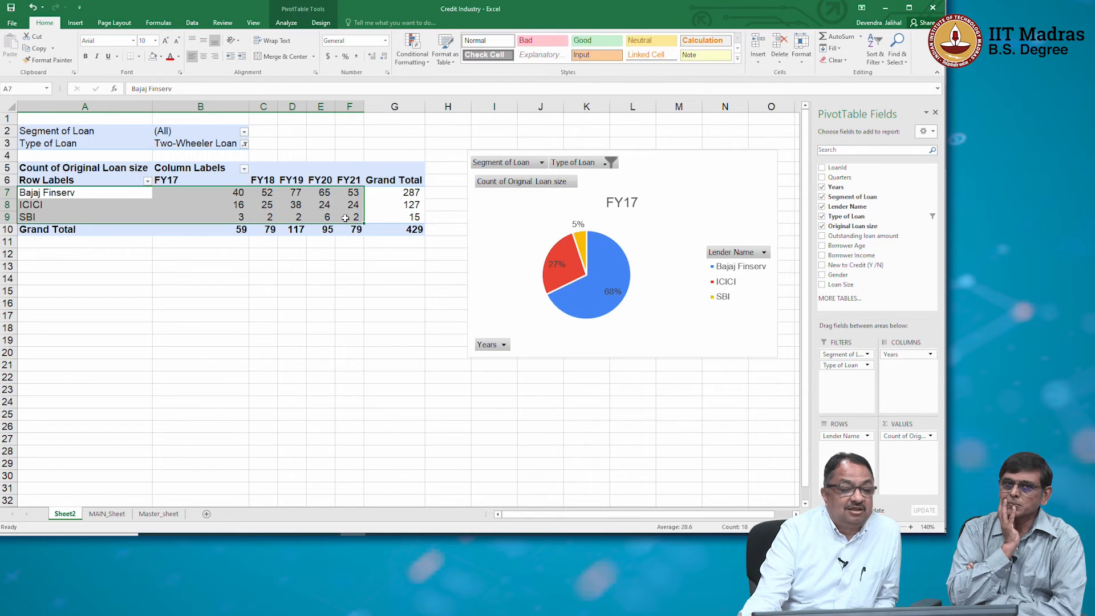
{"action": "left_click", "coordinate": [68, 26]}
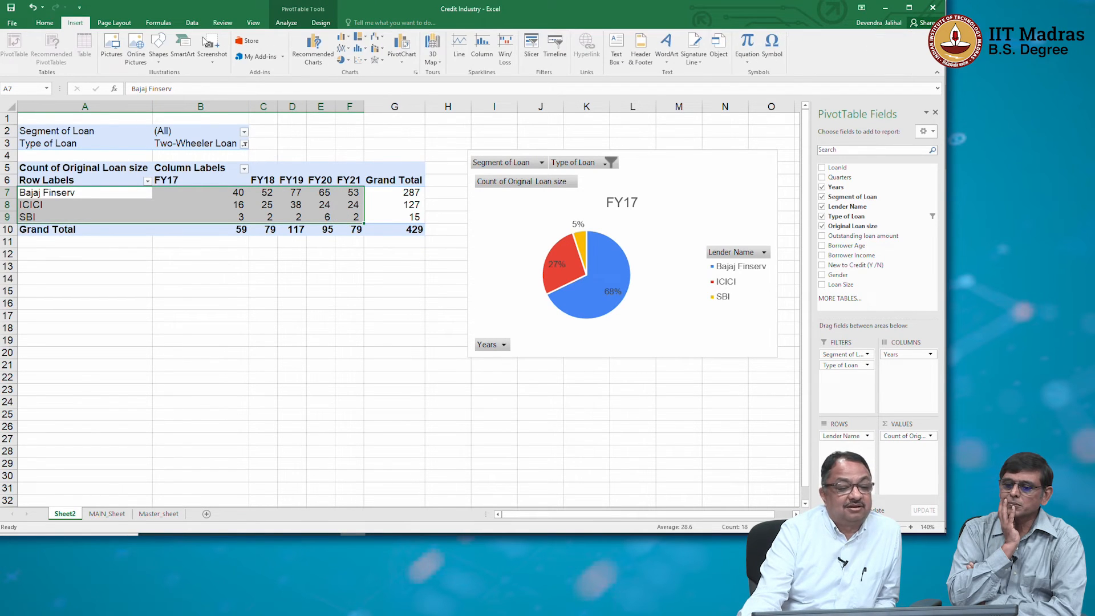
{"action": "left_click", "coordinate": [345, 50]}
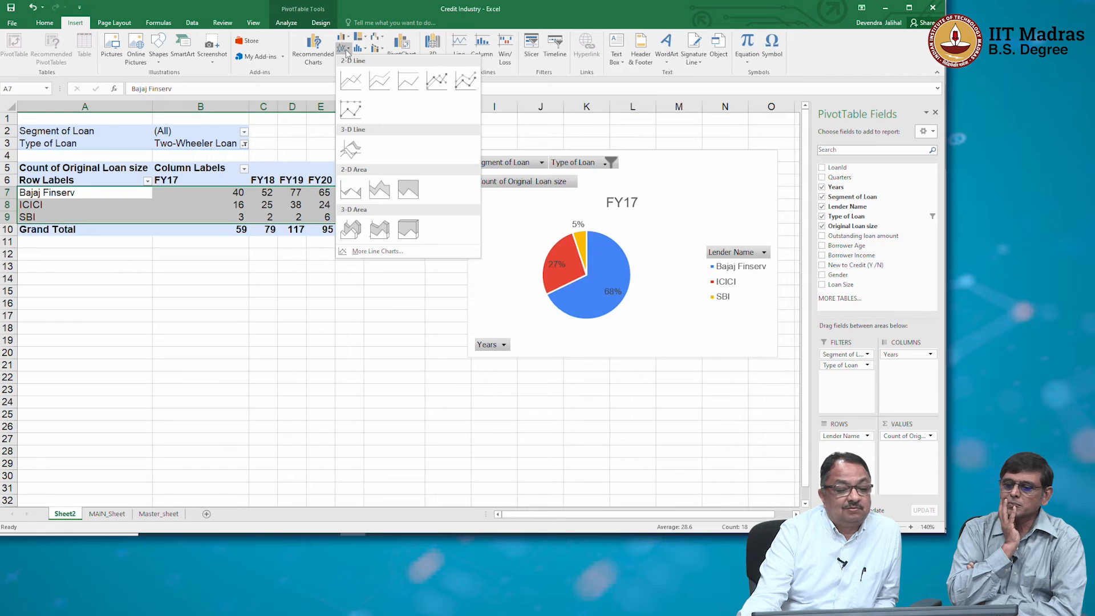
{"action": "left_click", "coordinate": [351, 79]}
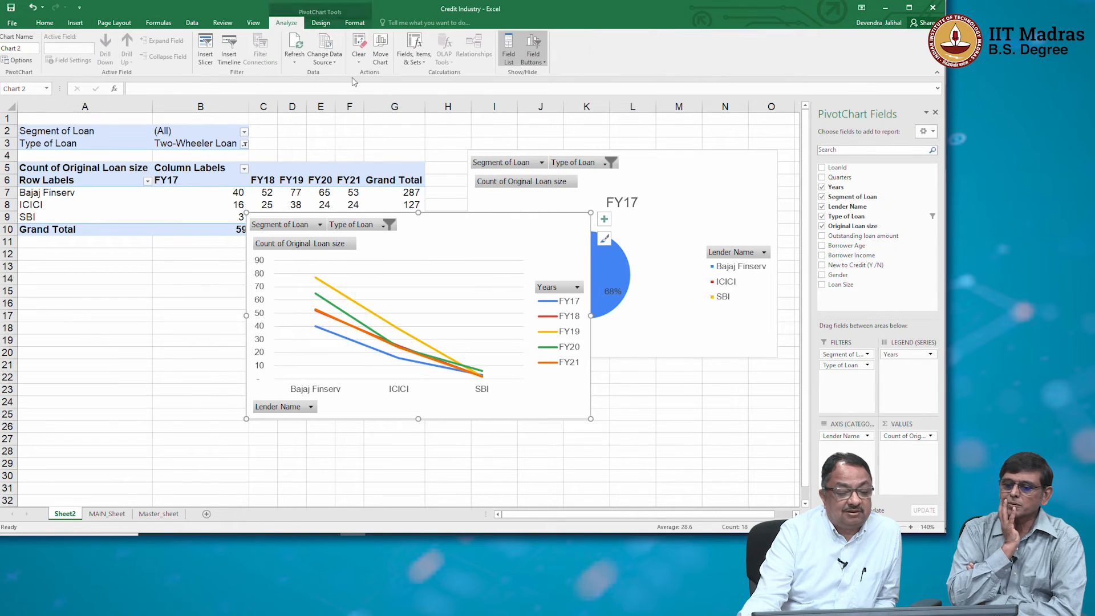
Check the line chart's type options, keep the Line type, and delete the chart.
{"action": "left_click", "coordinate": [472, 292]}
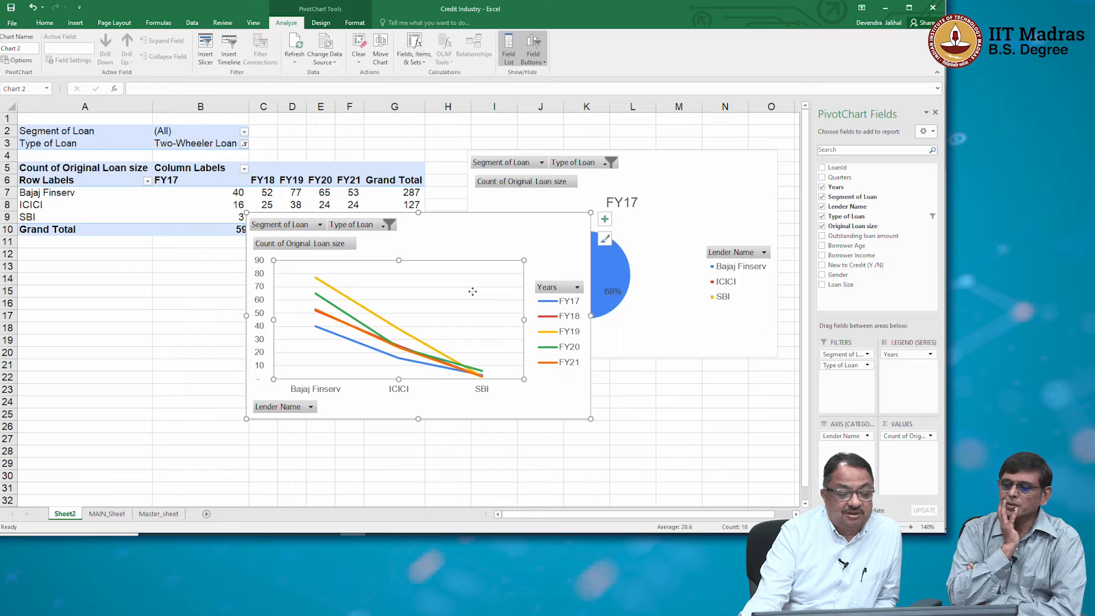
{"action": "right_click", "coordinate": [473, 293]}
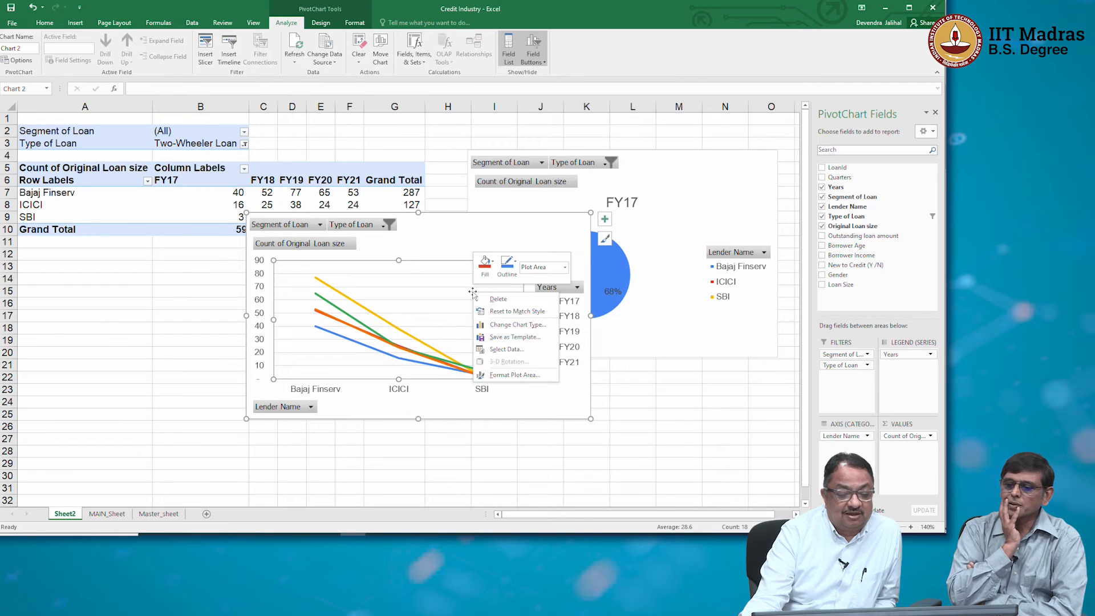
{"action": "left_click", "coordinate": [500, 325]}
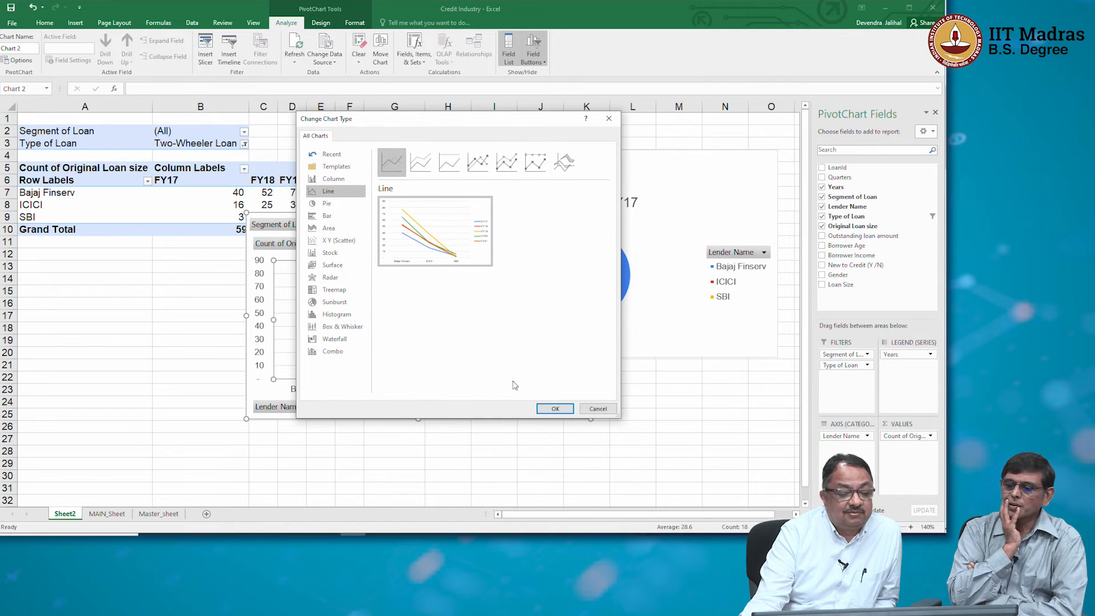
{"action": "left_click", "coordinate": [555, 408]}
{"action": "right_click", "coordinate": [451, 293]}
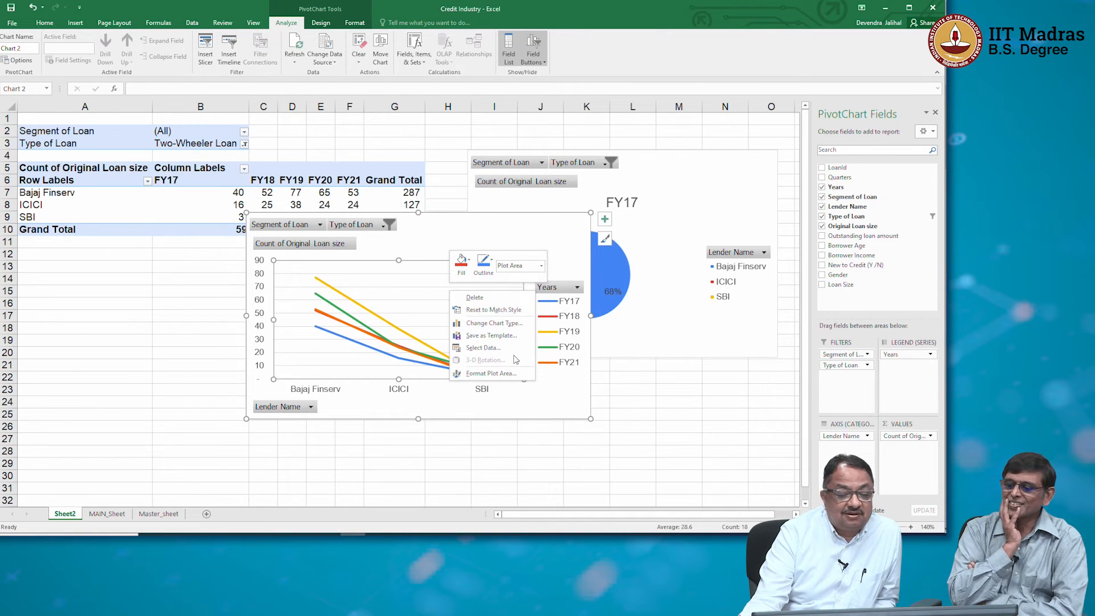
{"action": "key", "text": "Escape"}
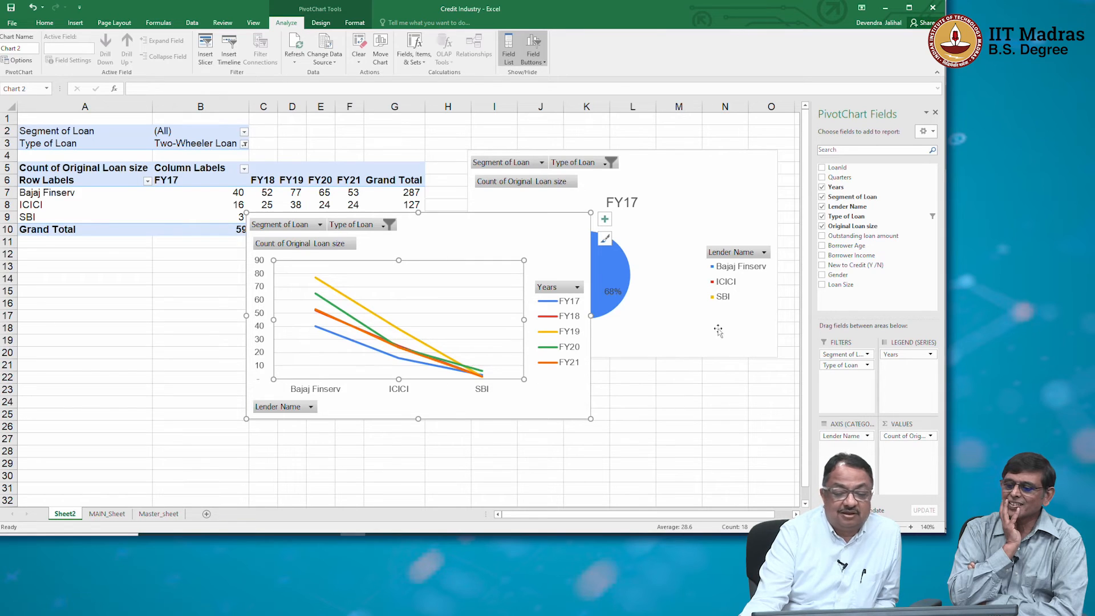
{"action": "left_click", "coordinate": [561, 215]}
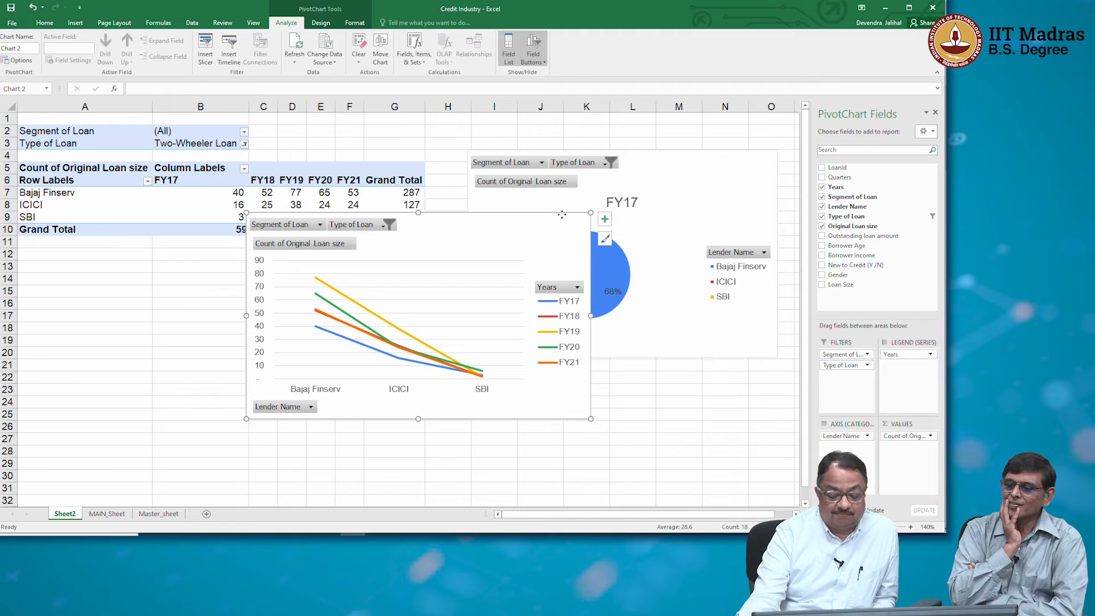
{"action": "key", "text": "Delete"}
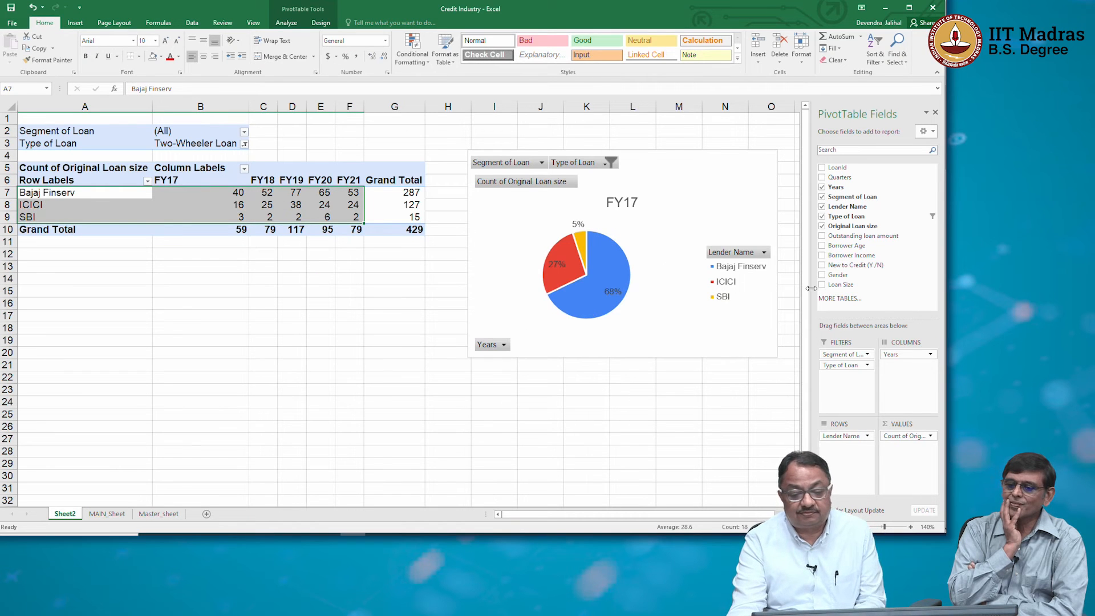
Rearrange the PivotTable with Years as rows and Lender Name as columns.
{"action": "left_click_drag", "start_coordinate": [915, 355], "coordinate": [903, 382]}
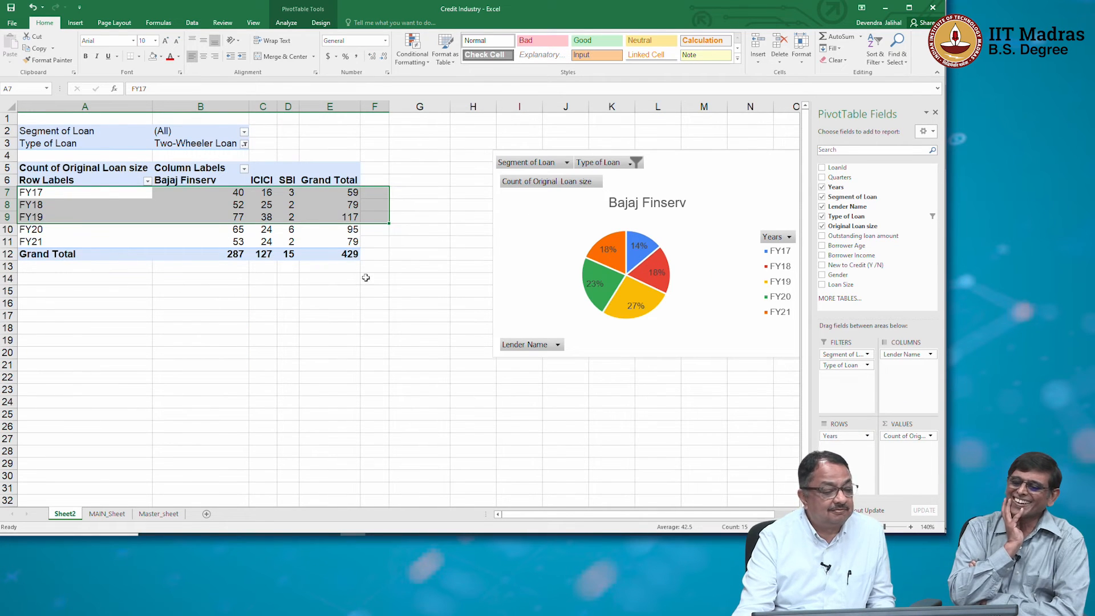
{"action": "left_click", "coordinate": [316, 234]}
Insert a 2-D line chart from the yearly lender counts in A6:D11, excluding the grand totals.
{"action": "left_click", "coordinate": [37, 194]}
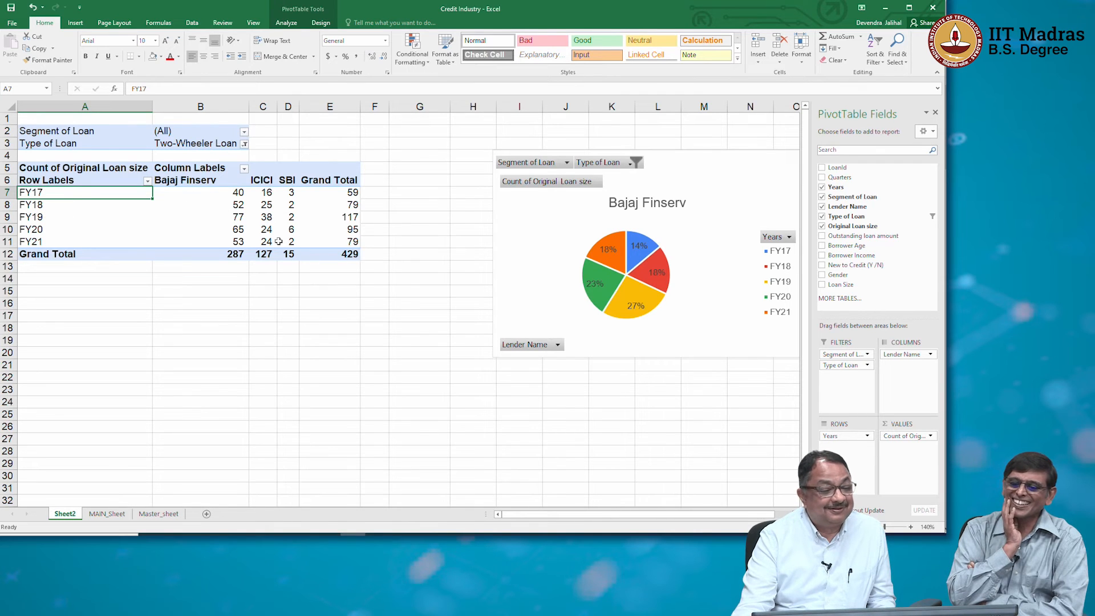
{"action": "left_click", "coordinate": [91, 179]}
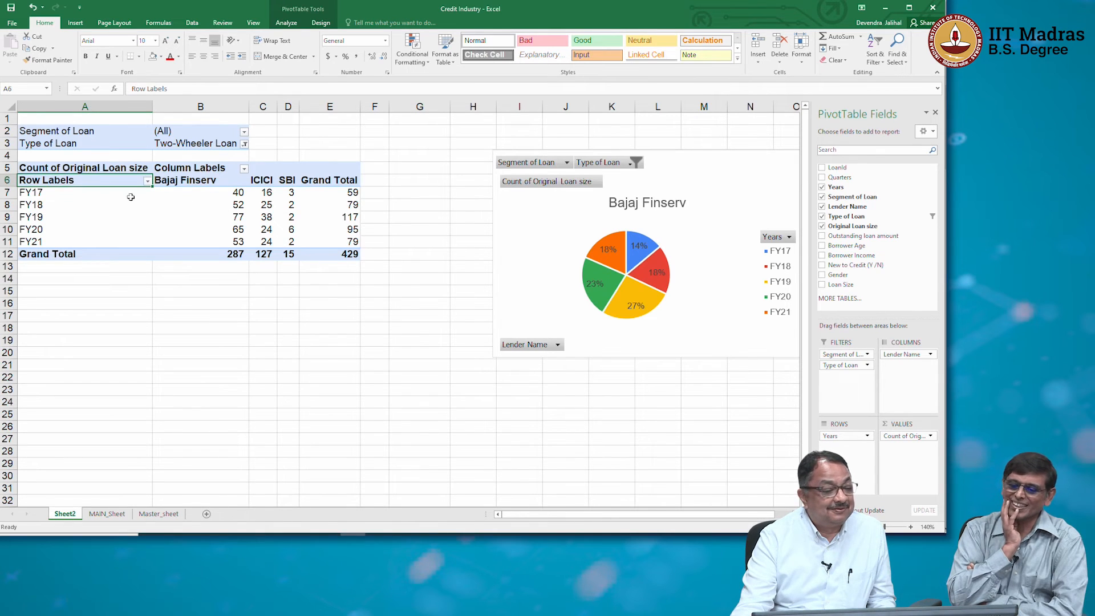
{"action": "left_click", "coordinate": [346, 246], "text": "shift"}
{"action": "left_click", "coordinate": [289, 236], "text": "shift"}
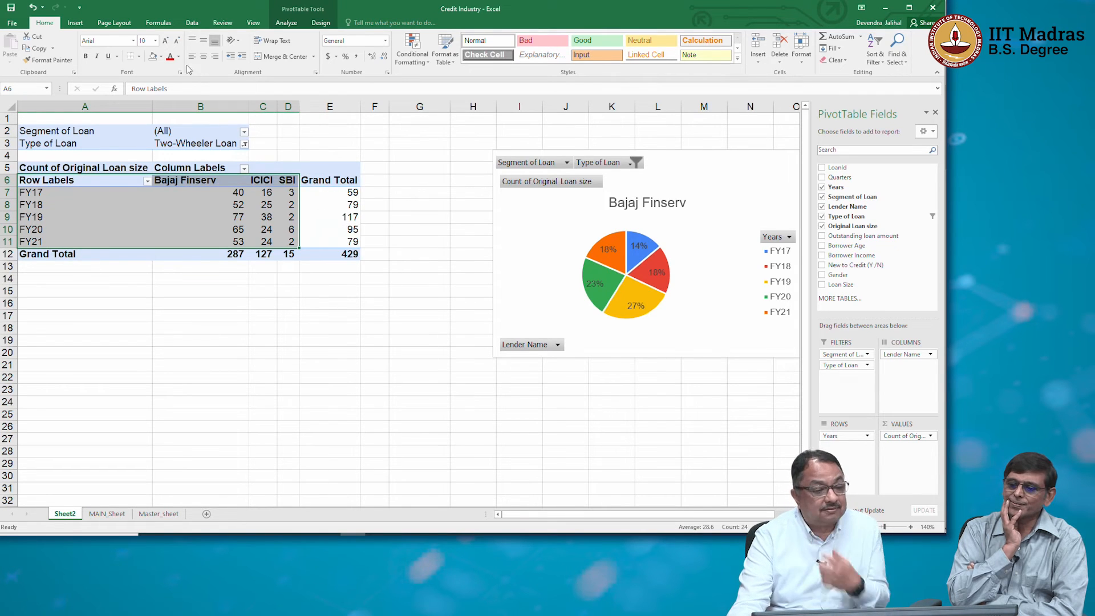
{"action": "left_click", "coordinate": [75, 22]}
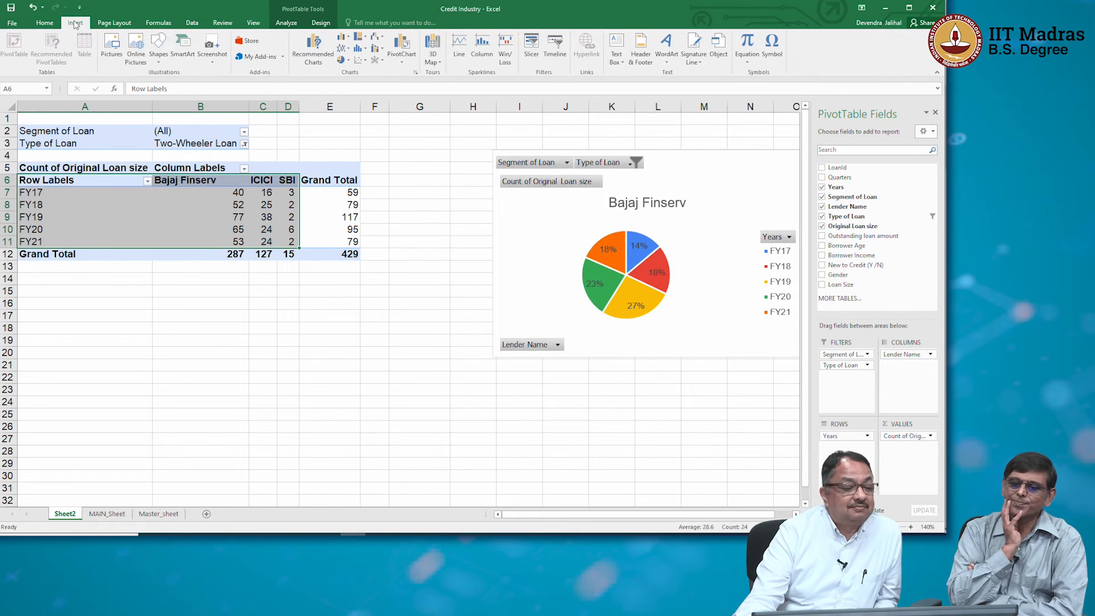
{"action": "left_click", "coordinate": [346, 49]}
{"action": "left_click", "coordinate": [355, 78]}
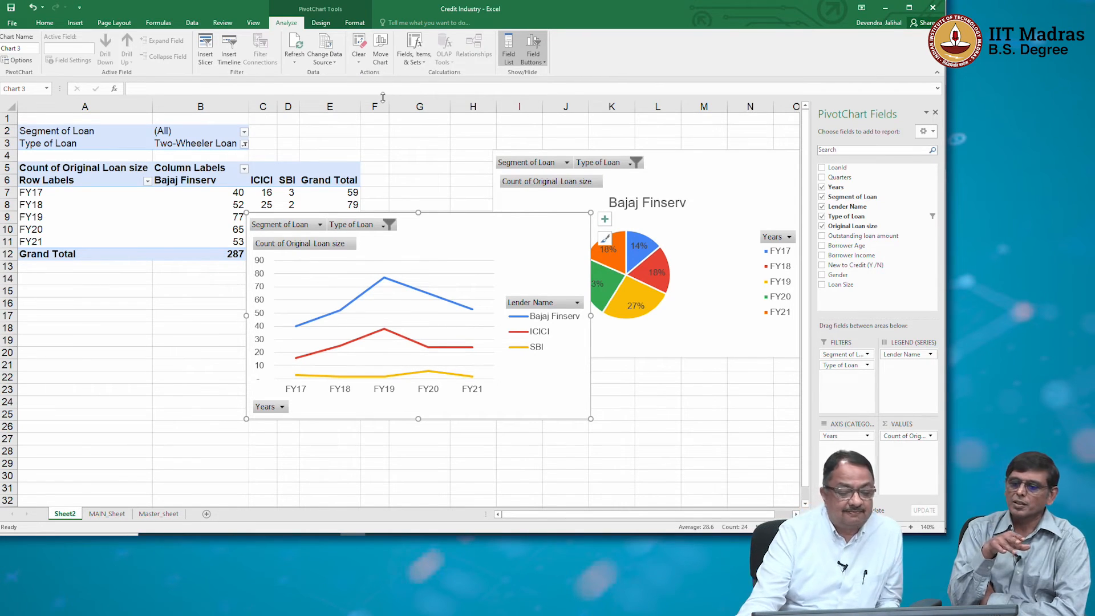
Move the line chart below the pie chart and deselect it.
{"action": "right_click", "coordinate": [504, 244]}
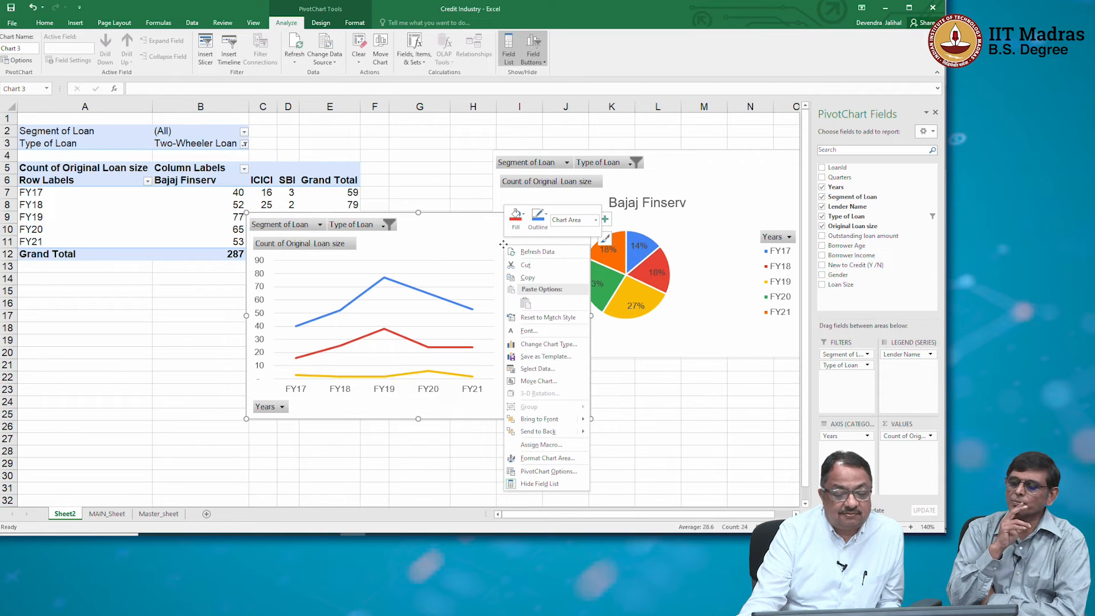
{"action": "left_click", "coordinate": [758, 408]}
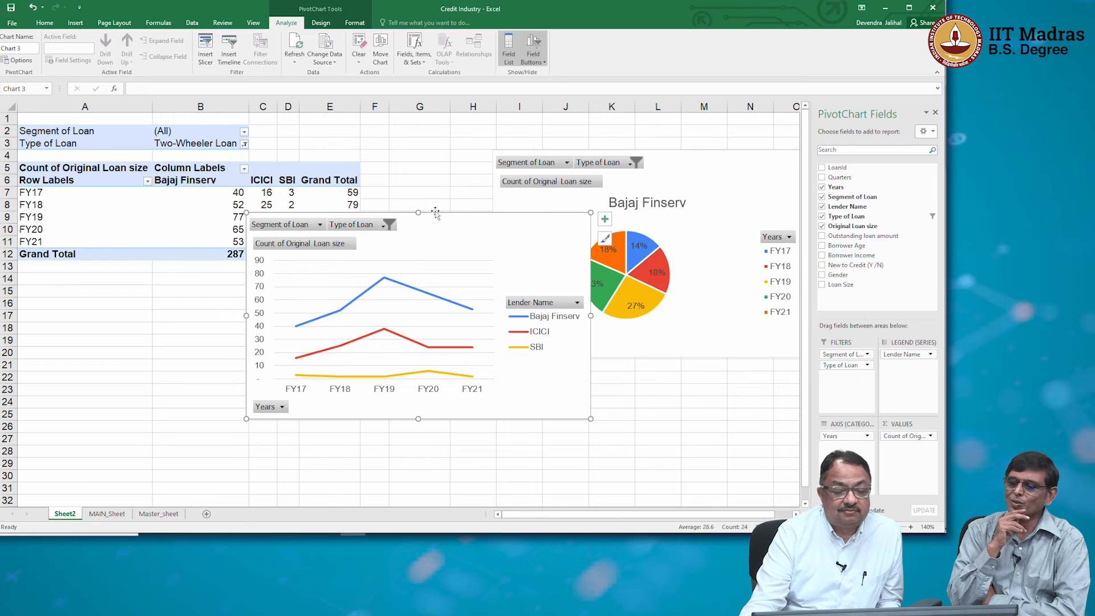
{"action": "left_click_drag", "start_coordinate": [435, 216], "coordinate": [683, 362]}
{"action": "left_click", "coordinate": [273, 324]}
Insert a 100% stacked column chart from the yearly lender counts in A6:D11 and place it below the PivotTable.
{"action": "left_click", "coordinate": [23, 179]}
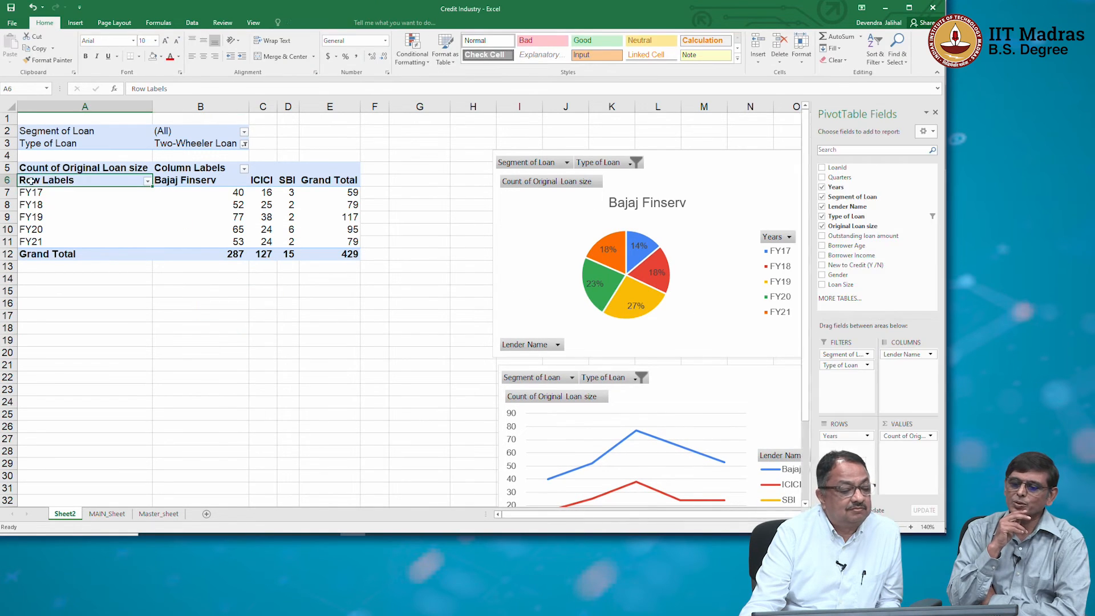
{"action": "left_click_drag", "start_coordinate": [34, 180], "coordinate": [291, 242]}
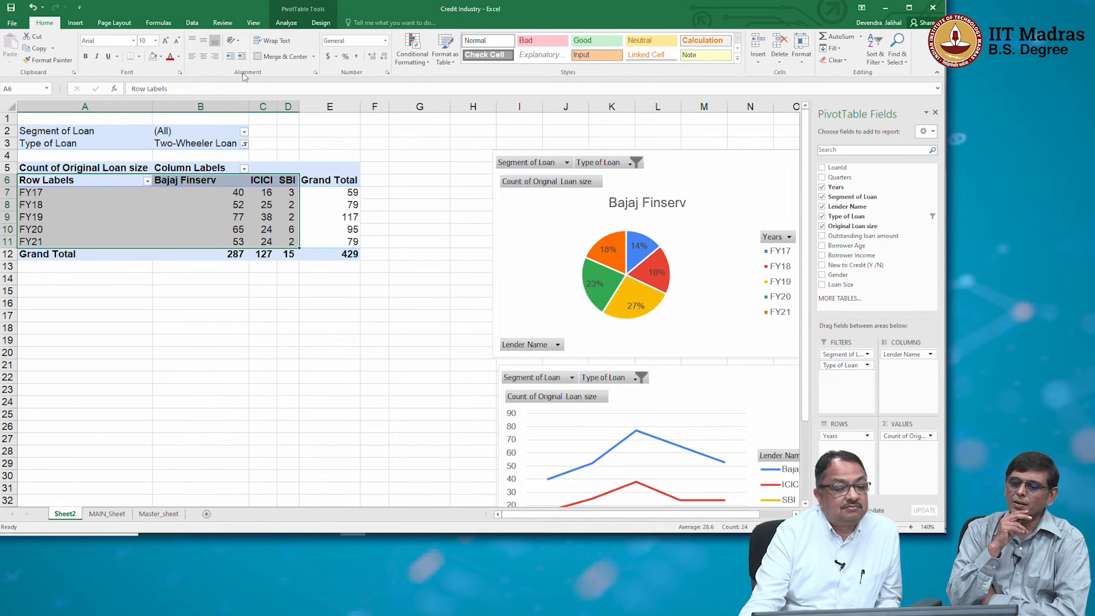
{"action": "left_click", "coordinate": [75, 22]}
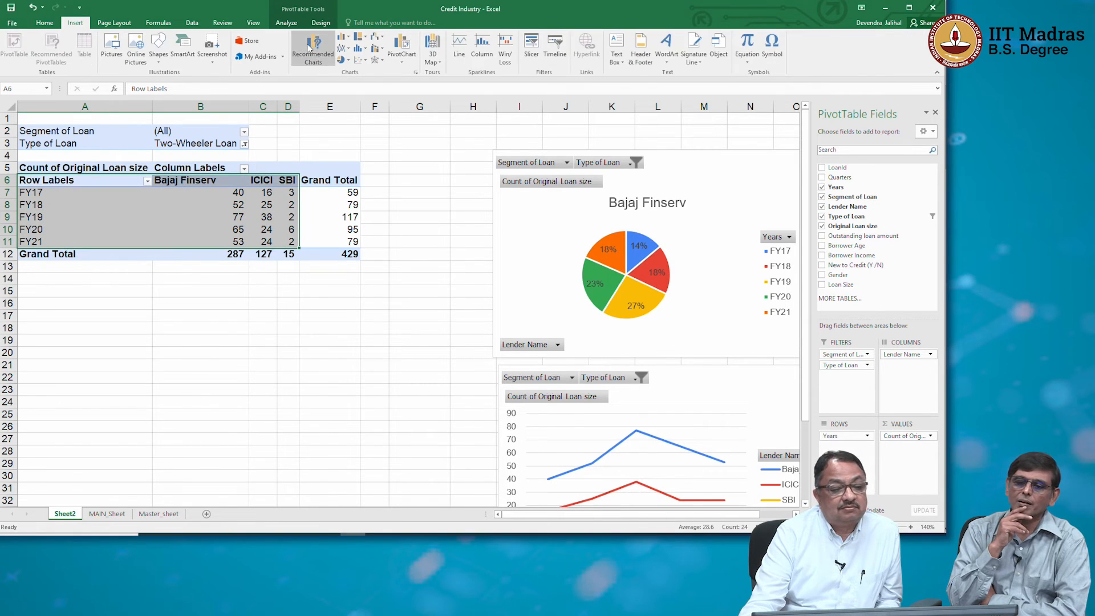
{"action": "left_click", "coordinate": [348, 39]}
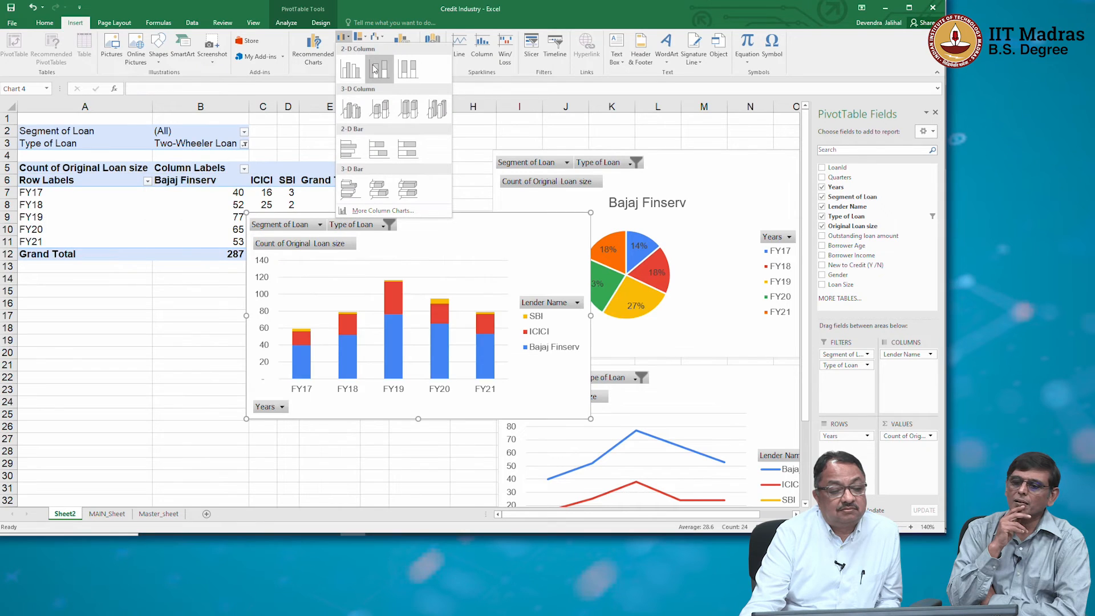
{"action": "left_click", "coordinate": [408, 70]}
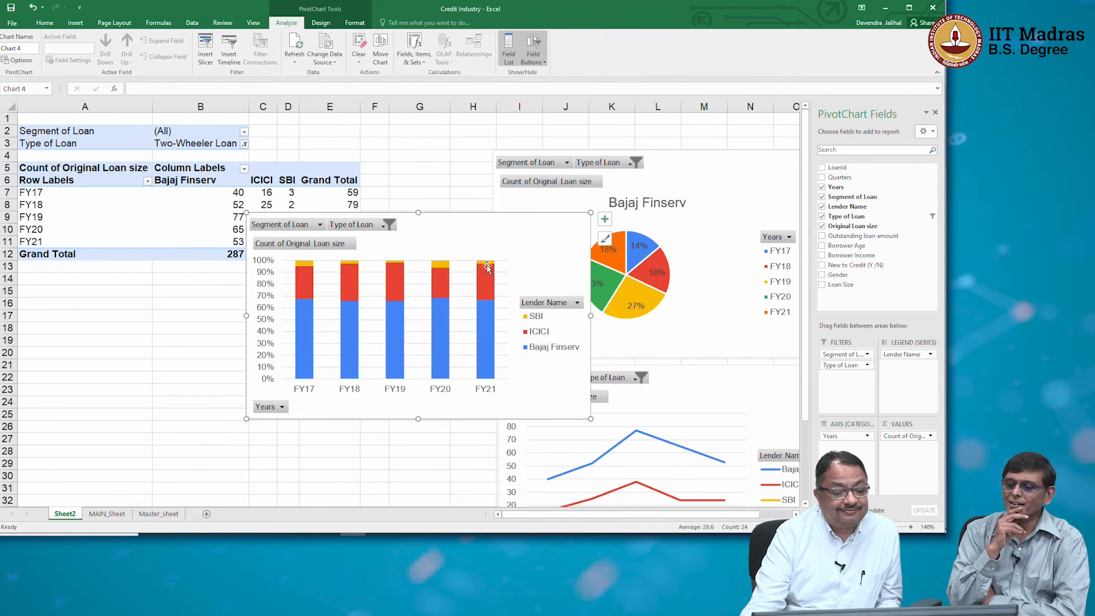
{"action": "mouse_move", "coordinate": [416, 268]}
{"action": "left_mouse_down"}
{"action": "mouse_move", "coordinate": [329, 319]}
{"action": "mouse_move", "coordinate": [289, 296]}
{"action": "mouse_move", "coordinate": [281, 306]}
{"action": "left_mouse_up"}
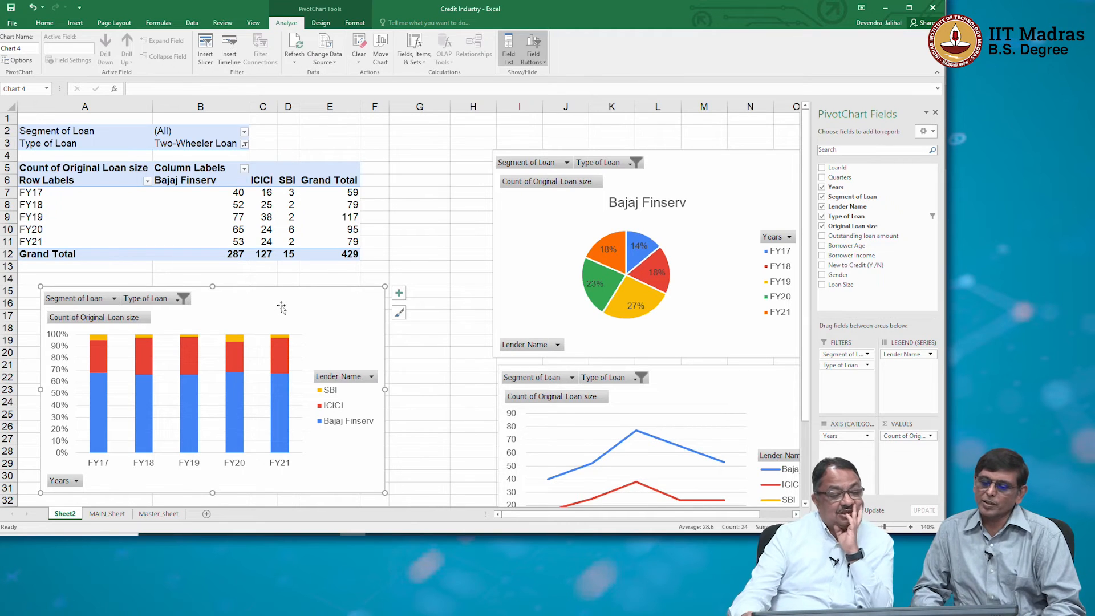
Try data labels on the stacked column chart's Bajaj Finserv series, and undo them.
{"action": "right_click", "coordinate": [279, 392]}
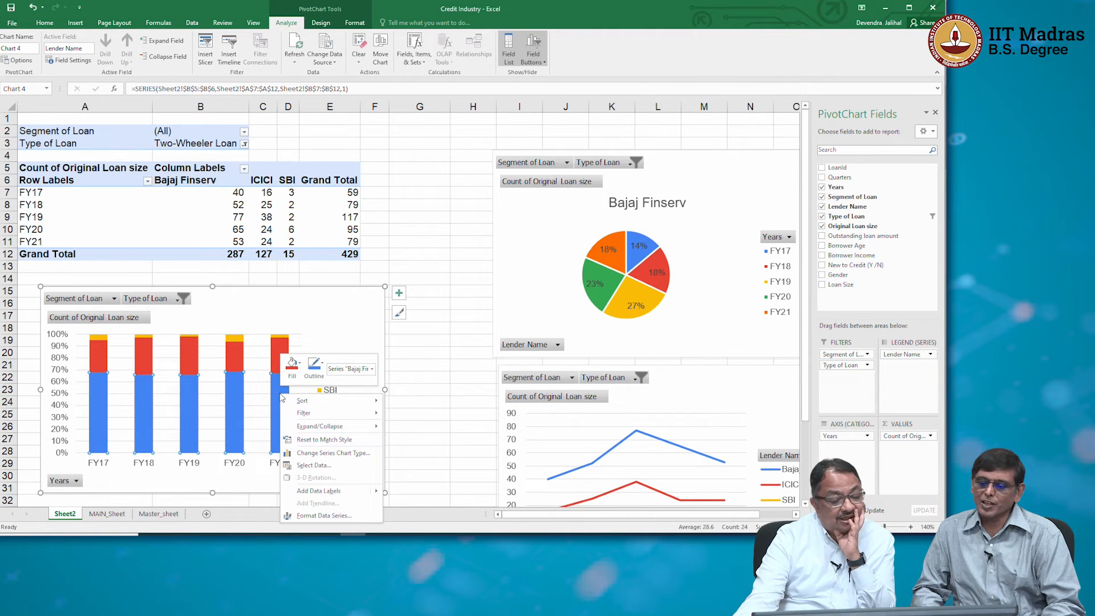
{"action": "mouse_move", "coordinate": [320, 494]}
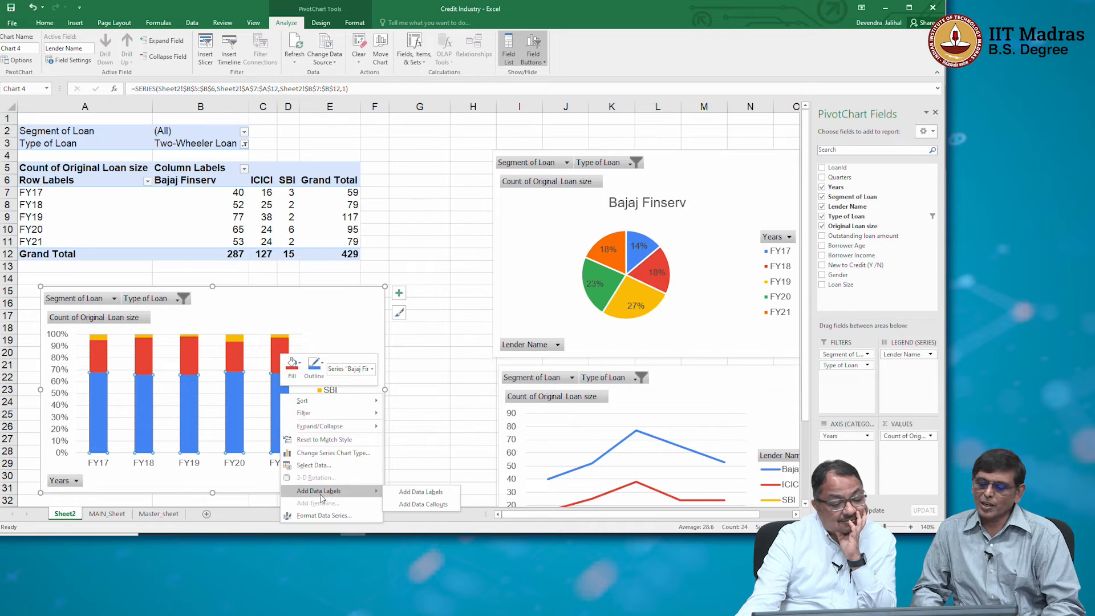
{"action": "left_click", "coordinate": [397, 492]}
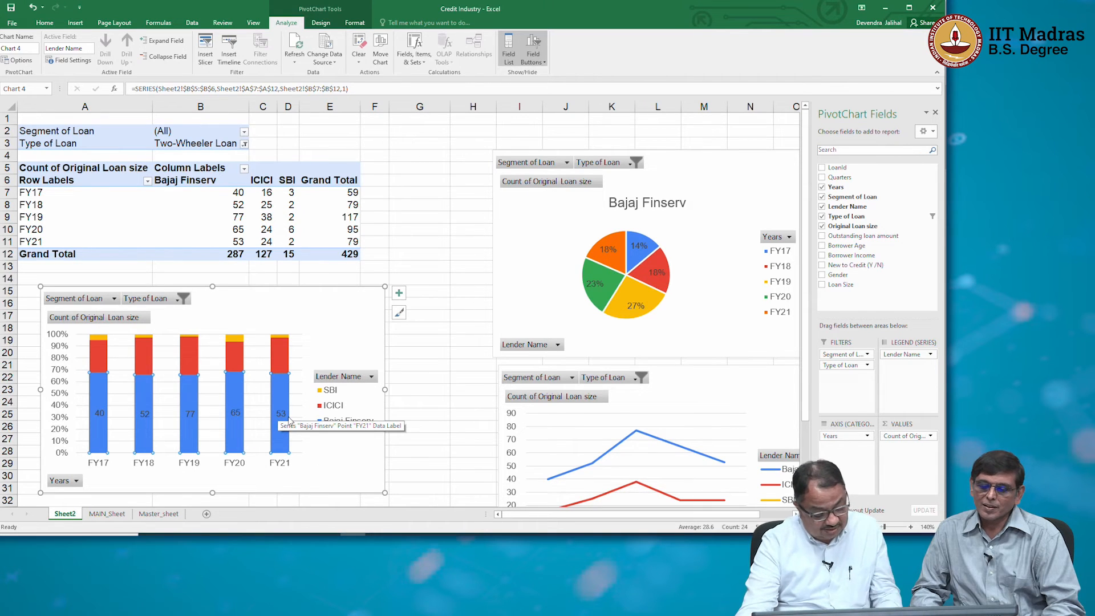
{"action": "key", "text": "ctrl+z"}
{"action": "right_click", "coordinate": [298, 355]}
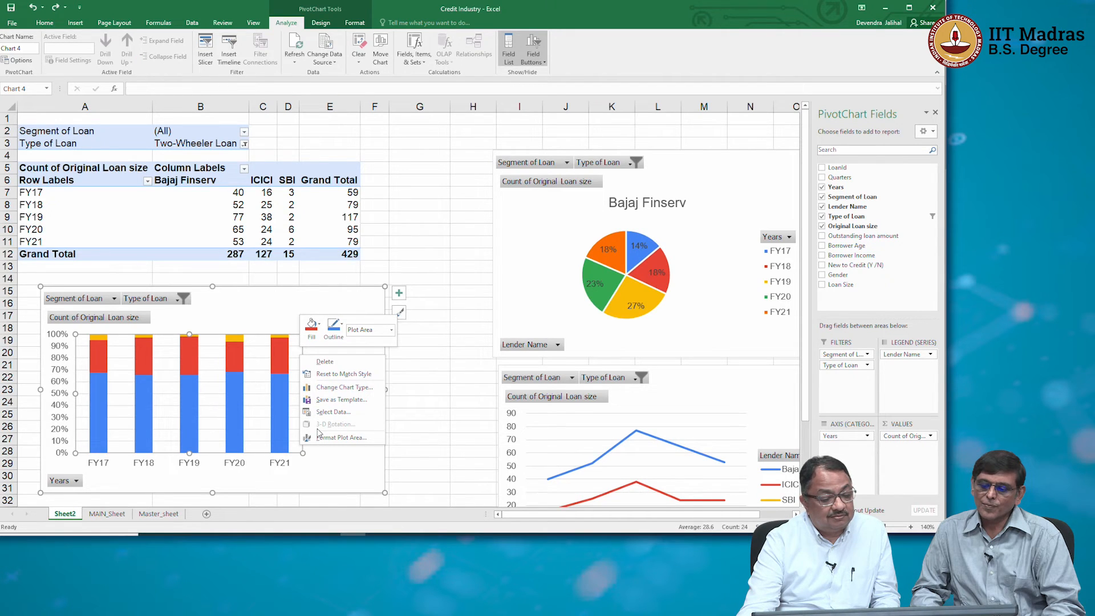
{"action": "left_click", "coordinate": [265, 410]}
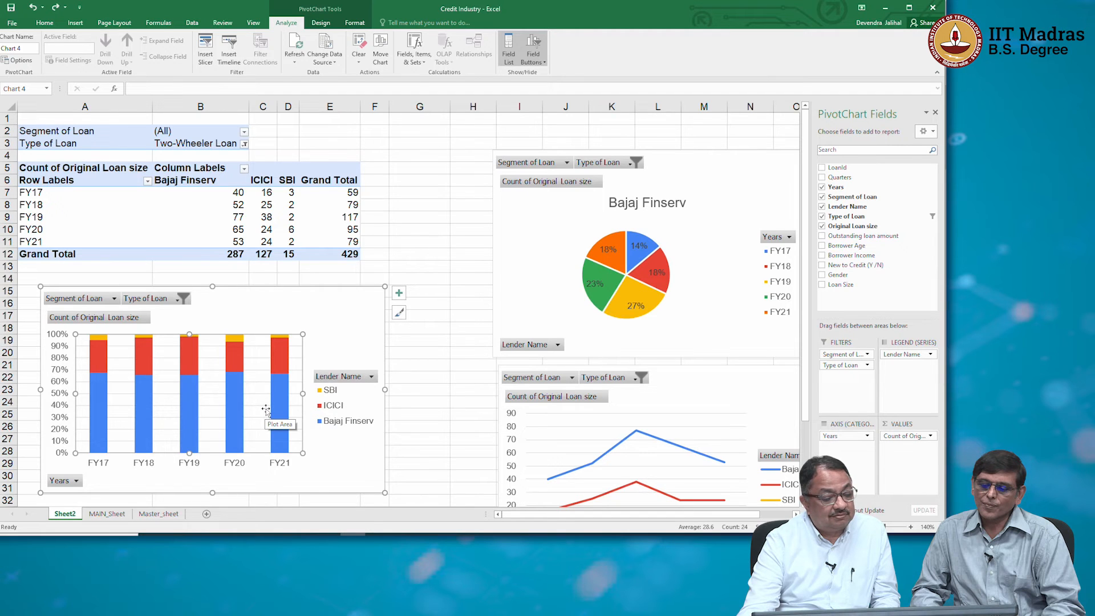
{"action": "right_click", "coordinate": [266, 409]}
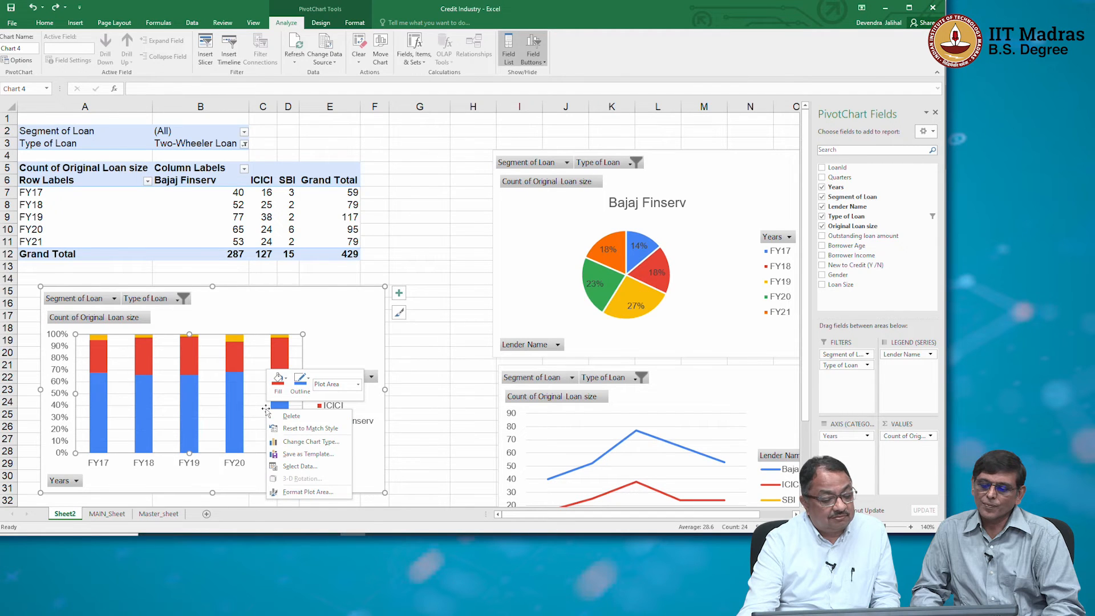
{"action": "left_click", "coordinate": [300, 466]}
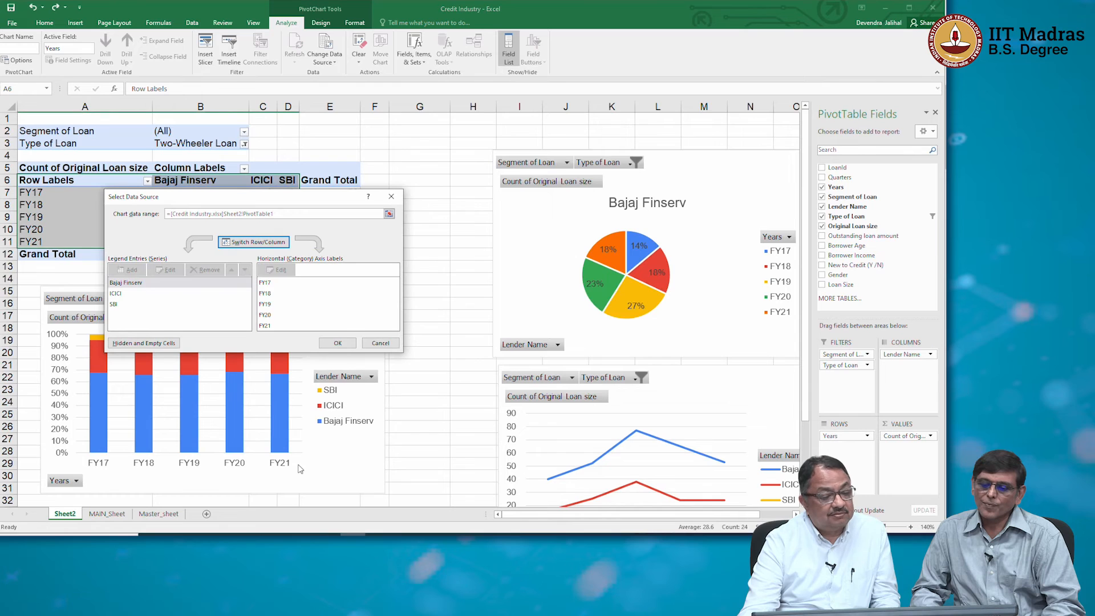
{"action": "key", "text": "Escape"}
Try data labels on the stacked column chart's Bajaj Finserv series and open their formatting options.
{"action": "left_click", "coordinate": [196, 411]}
{"action": "right_click", "coordinate": [196, 411]}
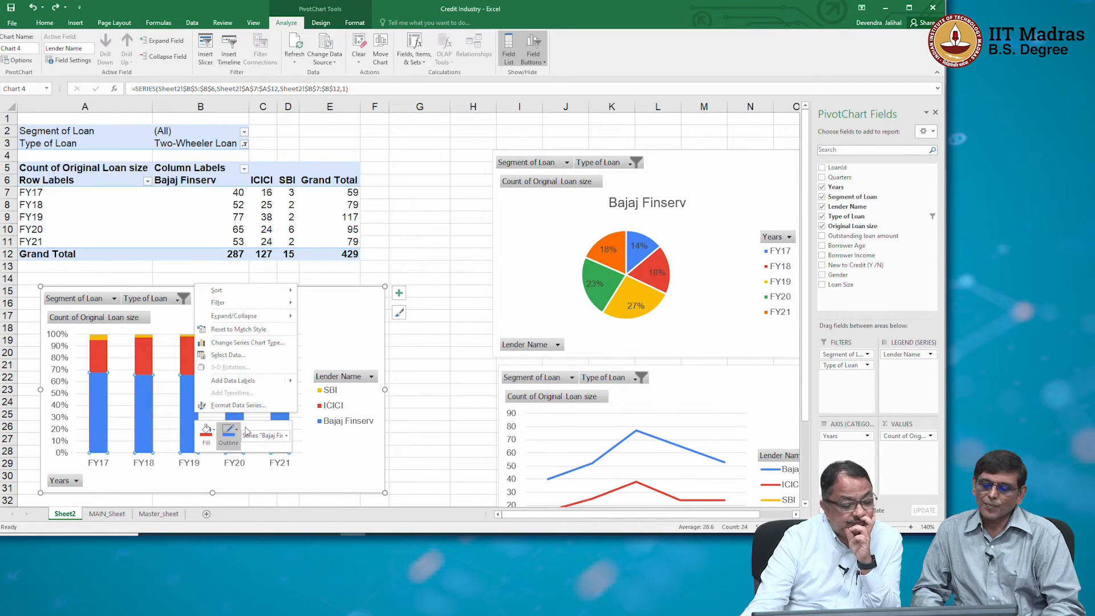
{"action": "left_click", "coordinate": [166, 433]}
{"action": "right_click", "coordinate": [183, 413]}
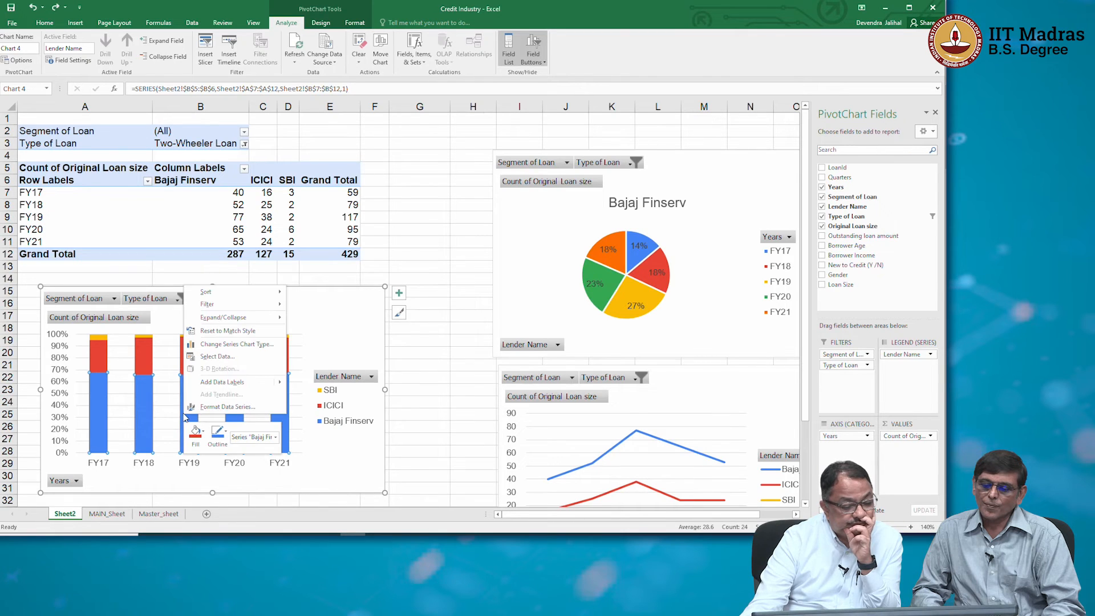
{"action": "mouse_move", "coordinate": [228, 383]}
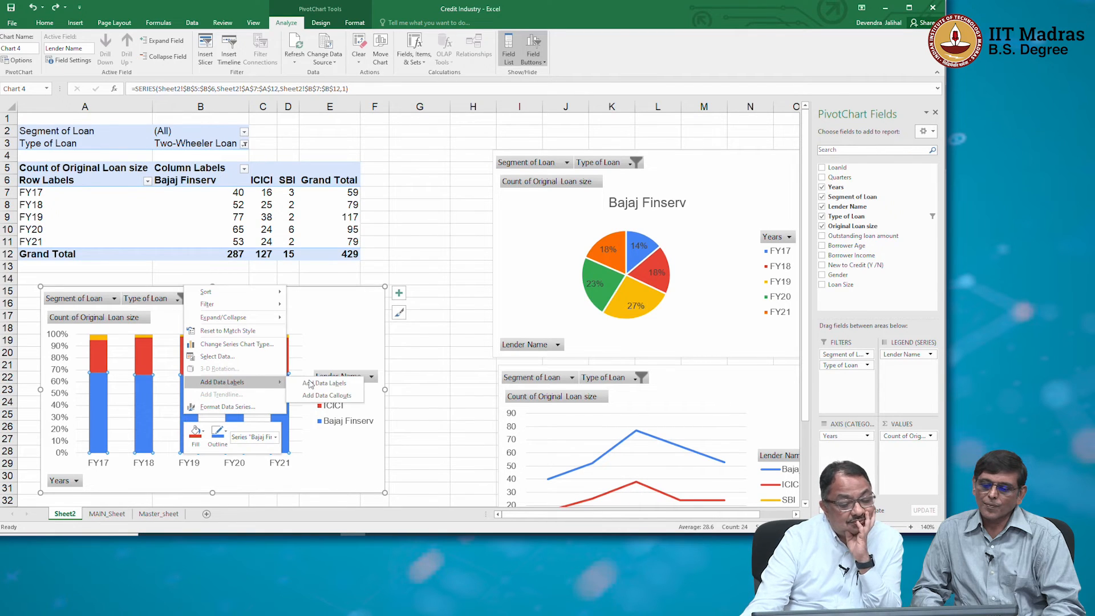
{"action": "left_click", "coordinate": [324, 384]}
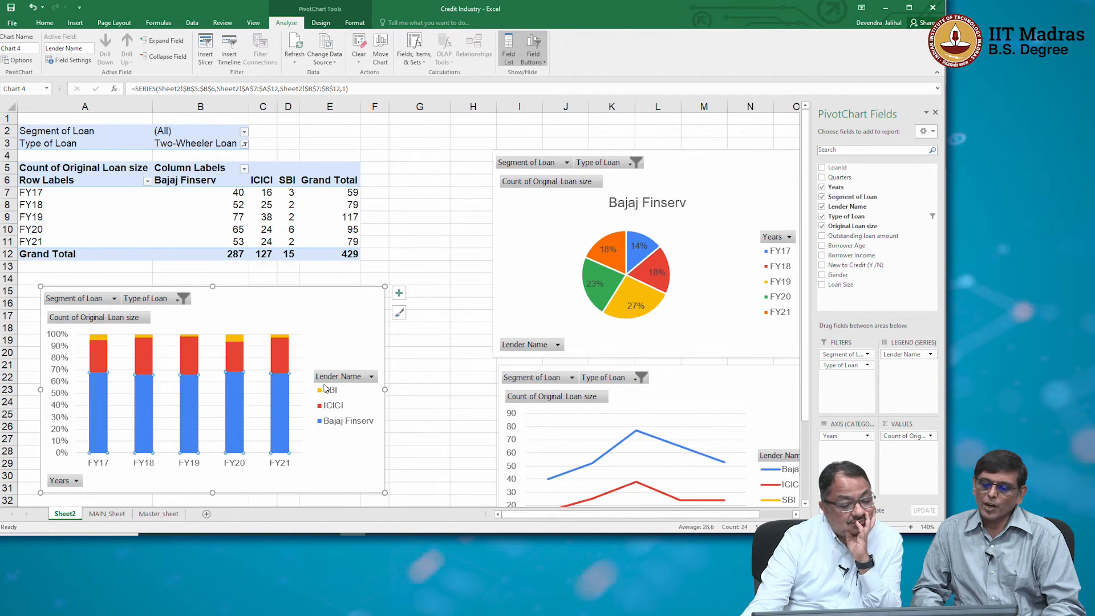
{"action": "right_click", "coordinate": [281, 413]}
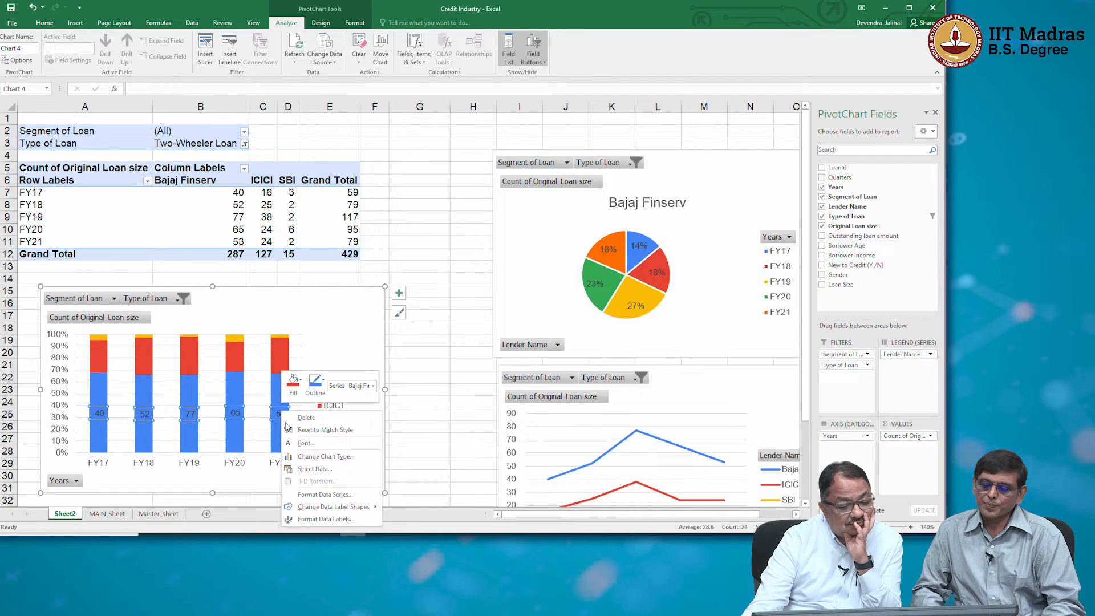
{"action": "left_click", "coordinate": [322, 519]}
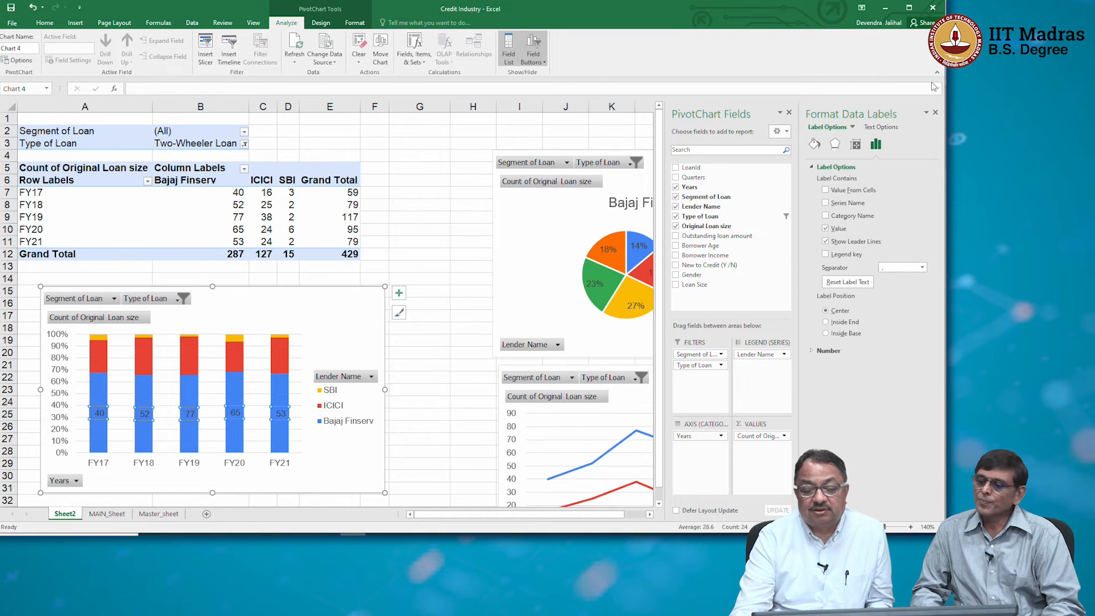
Close the data label formatting and PivotChart field list, and undo the Bajaj Finserv data labels.
{"action": "left_click", "coordinate": [934, 112]}
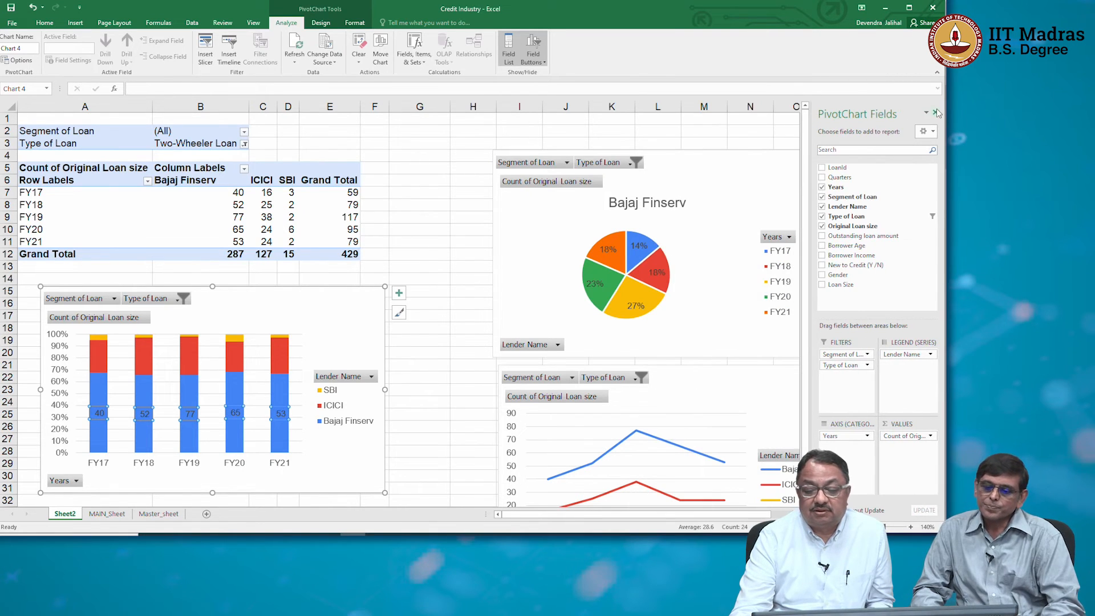
{"action": "left_click", "coordinate": [936, 112]}
{"action": "left_click", "coordinate": [336, 342]}
{"action": "key", "text": "ctrl+z"}
{"action": "left_click", "coordinate": [284, 391]}
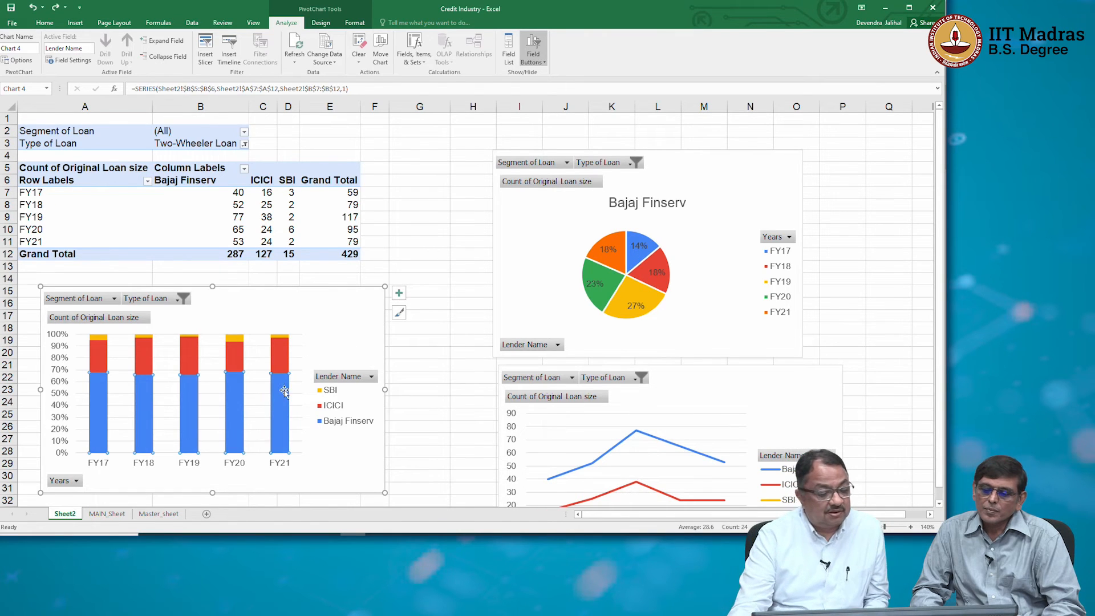
{"action": "left_click", "coordinate": [273, 350]}
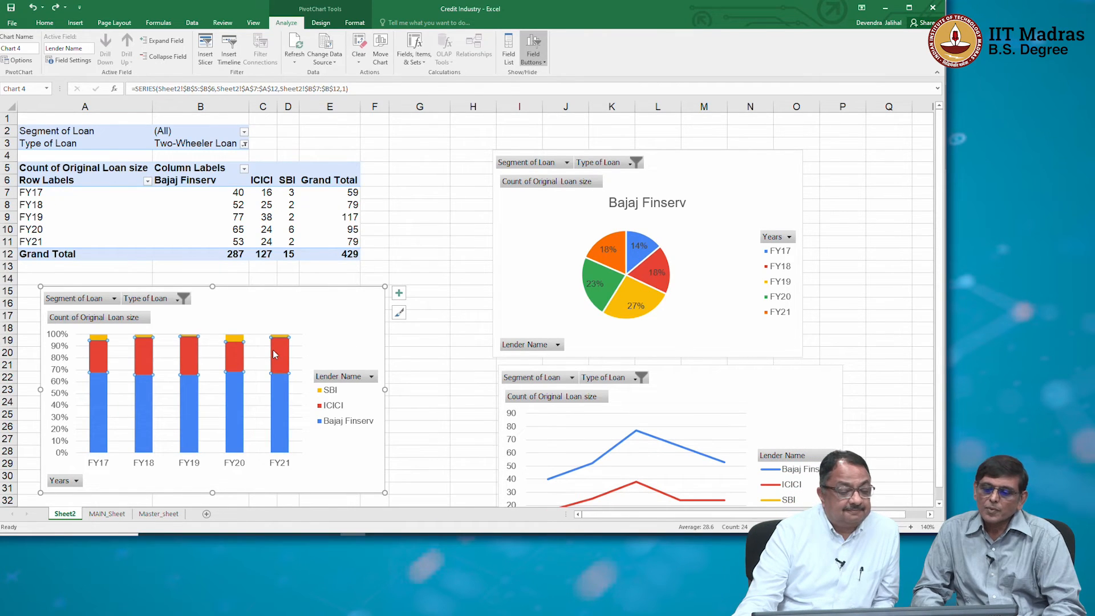
{"action": "left_click", "coordinate": [361, 342]}
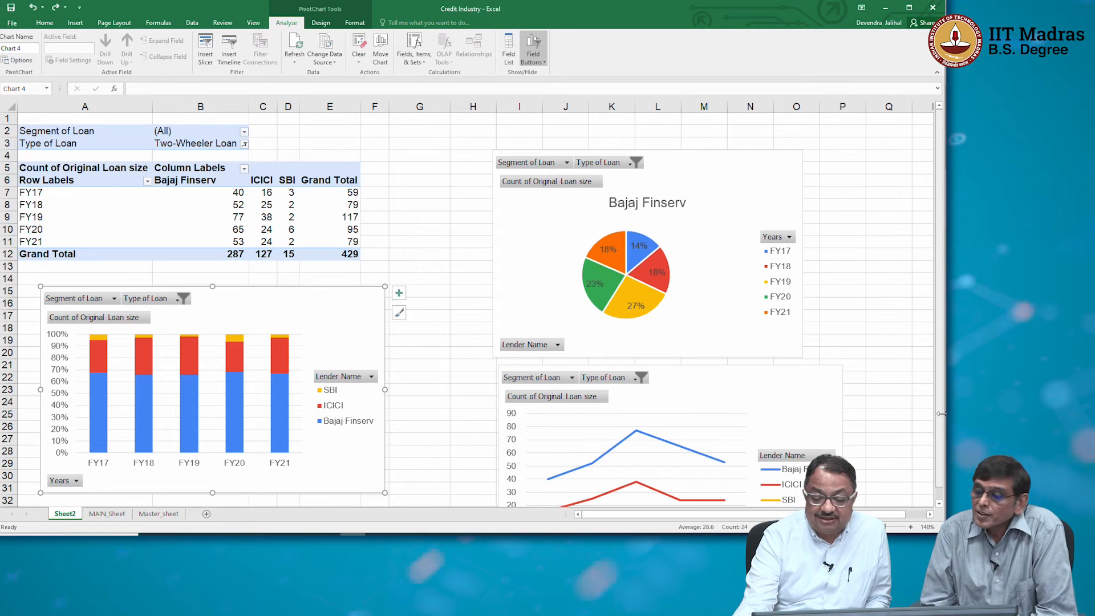
Move the pie chart up to the top rows and the line chart up beside the stacked column chart.
{"action": "scroll", "coordinate": [938, 433], "scroll_direction": "down", "scroll_amount": 1}
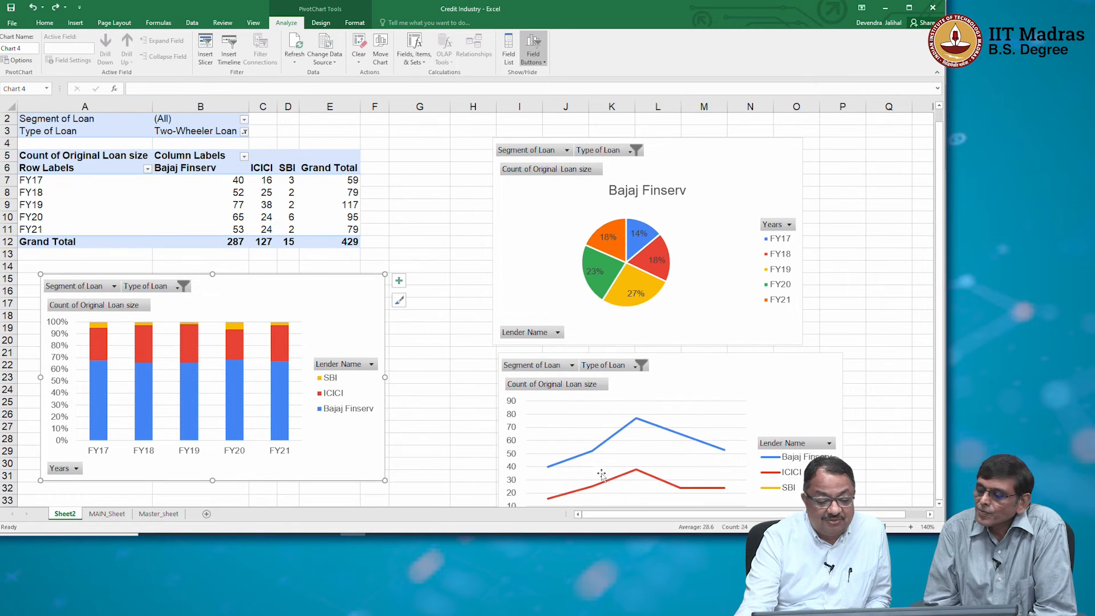
{"action": "left_click_drag", "start_coordinate": [675, 147], "coordinate": [659, 100]}
{"action": "left_click_drag", "start_coordinate": [713, 394], "coordinate": [715, 373]}
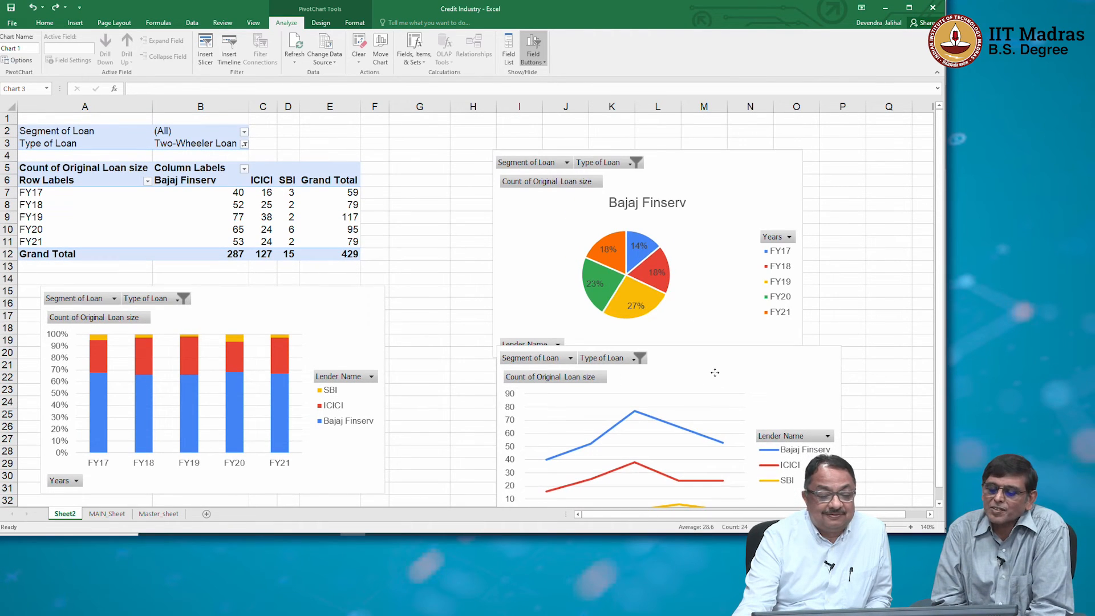
{"action": "left_click_drag", "start_coordinate": [659, 216], "coordinate": [661, 179]}
{"action": "left_click_drag", "start_coordinate": [700, 393], "coordinate": [646, 313]}
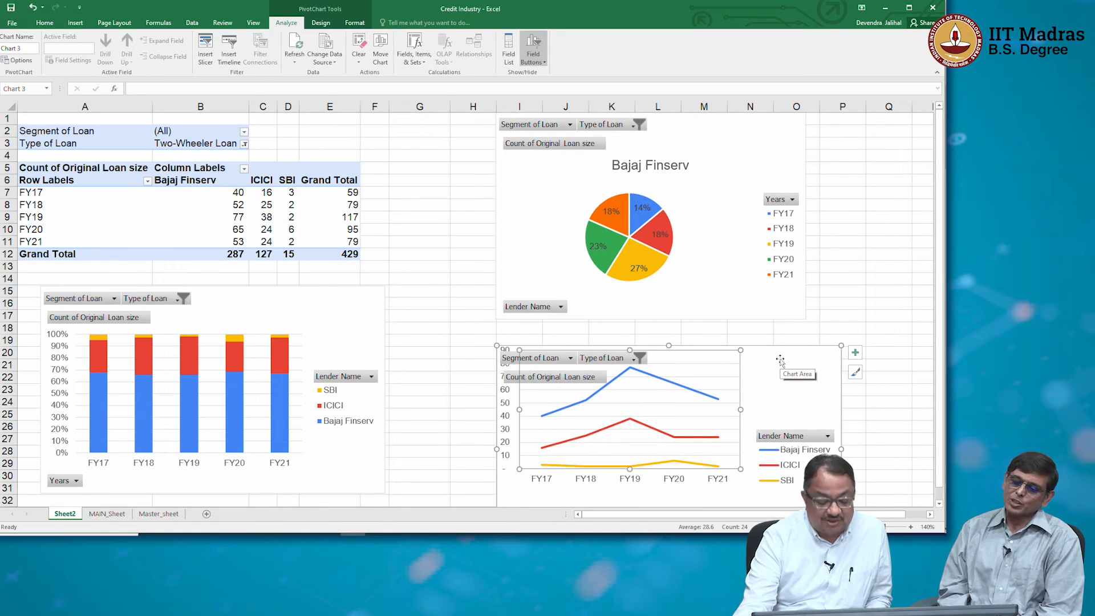
{"action": "left_click_drag", "start_coordinate": [780, 359], "coordinate": [751, 306]}
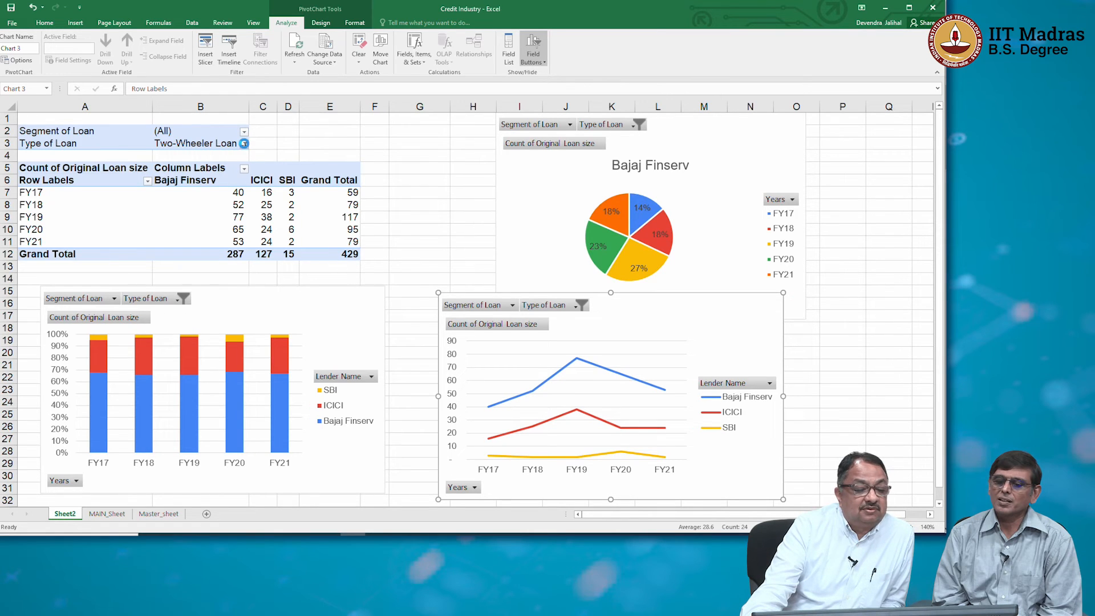
Filter the PivotTable's Type of Loan to Credit Card.
{"action": "left_click", "coordinate": [244, 143]}
{"action": "left_click", "coordinate": [163, 217]}
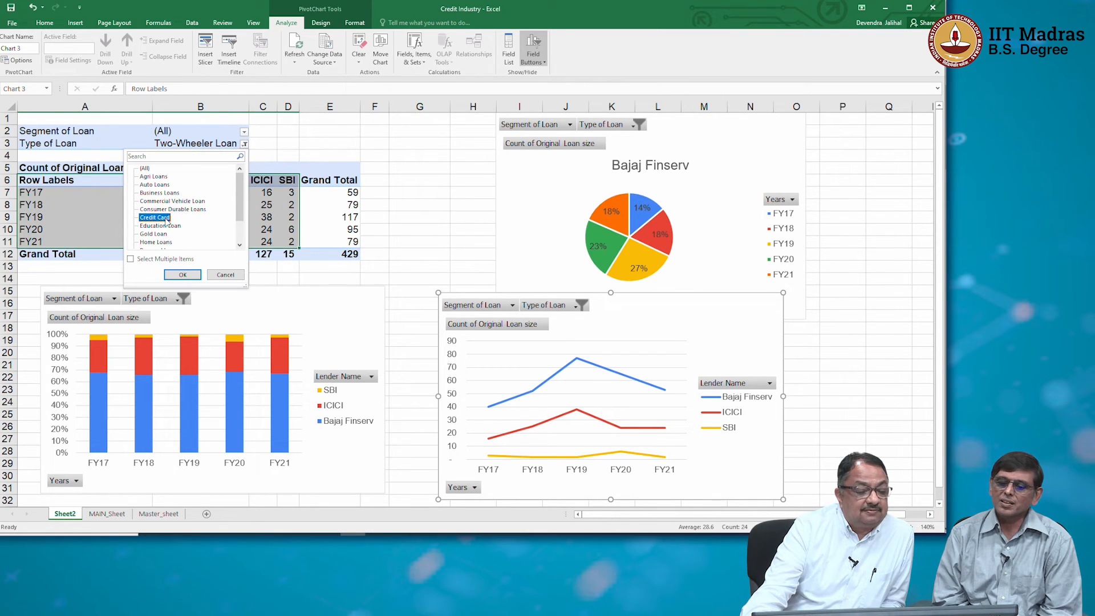
{"action": "left_click", "coordinate": [182, 274]}
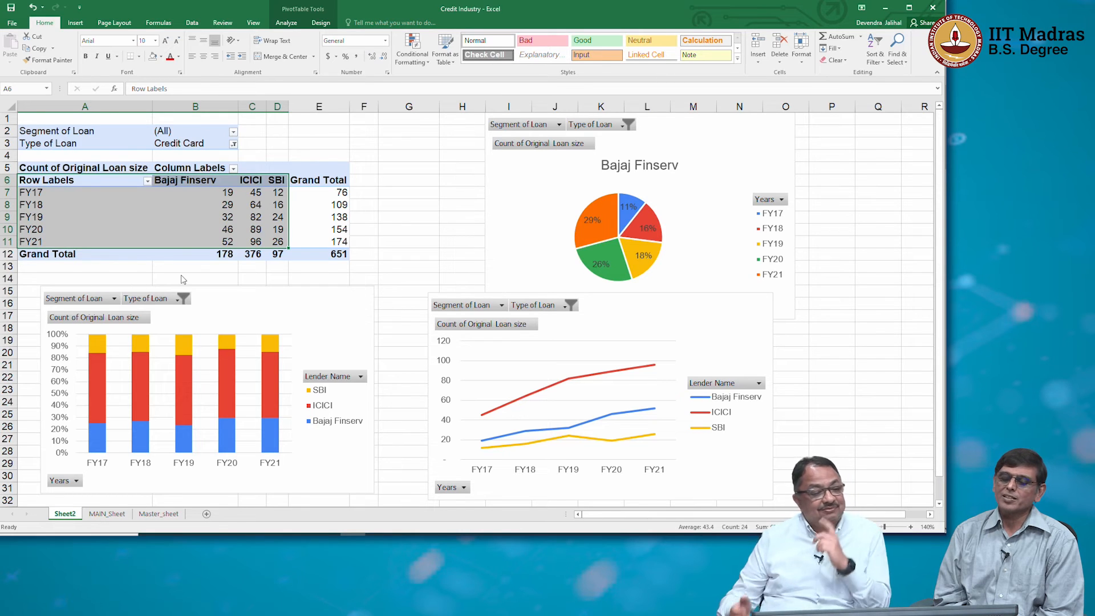
Filter the PivotTable's Type of Loan to Agri Loans.
{"action": "left_click", "coordinate": [233, 142]}
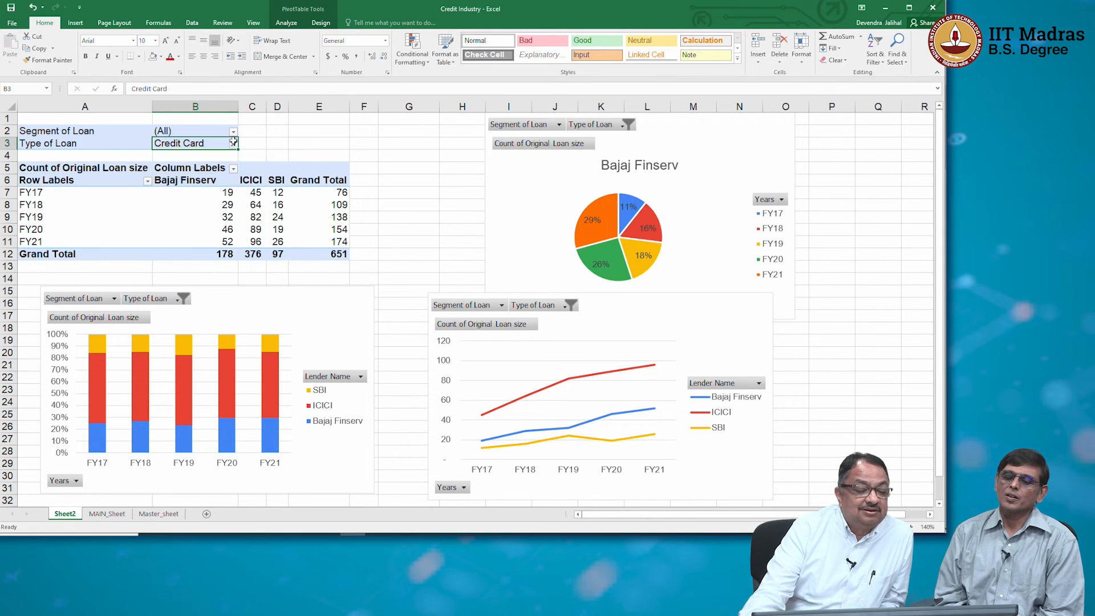
{"action": "left_click", "coordinate": [233, 142]}
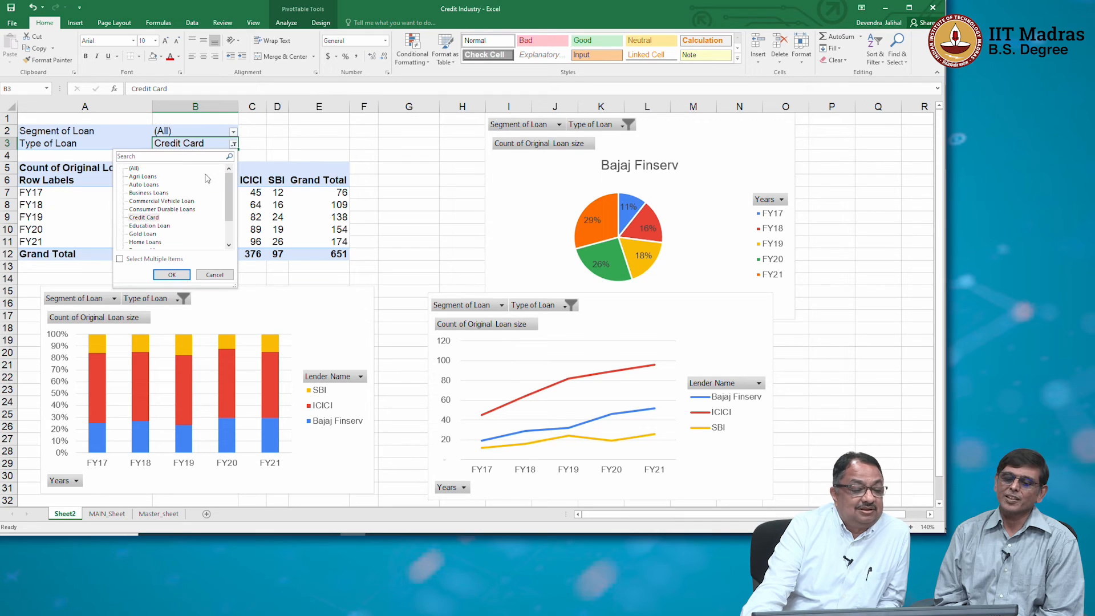
{"action": "left_click", "coordinate": [142, 176]}
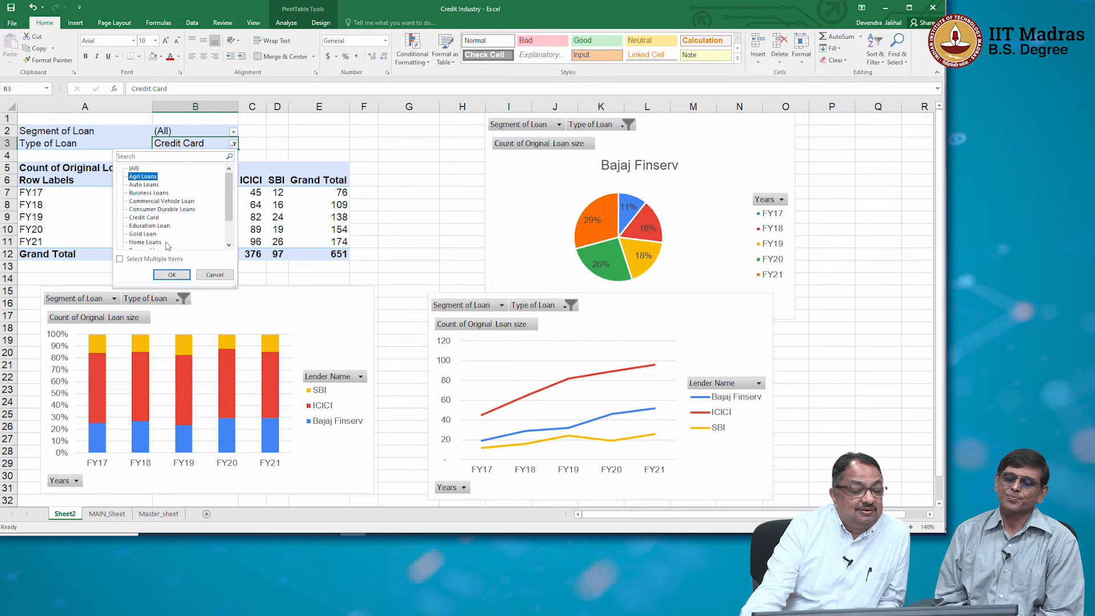
{"action": "left_click", "coordinate": [171, 274]}
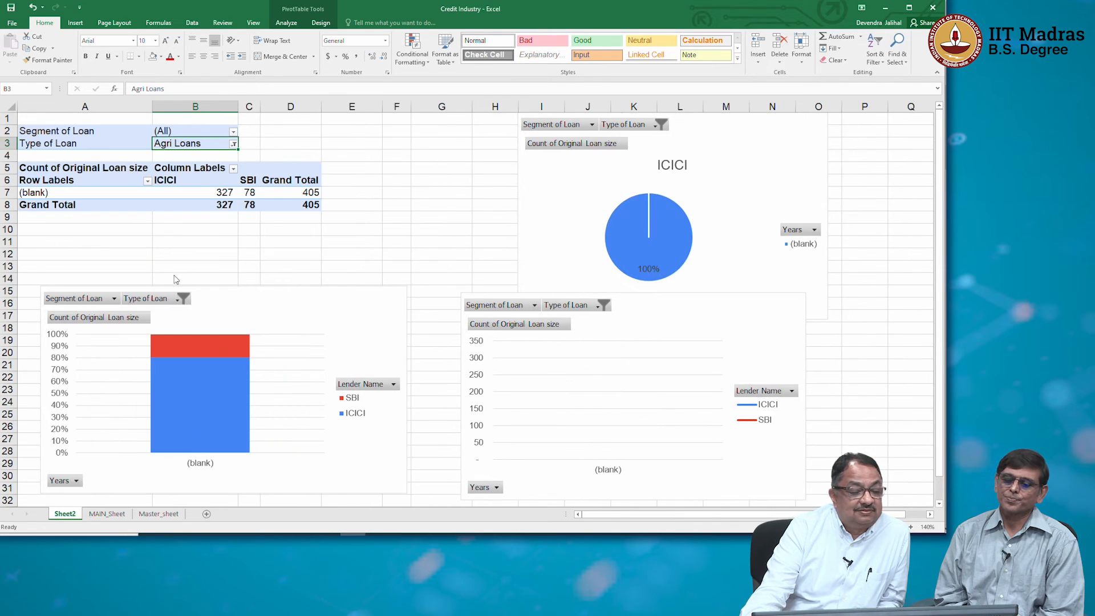
Switch the Type of Loan filter to Commercial Vehicle Loan.
{"action": "left_click", "coordinate": [233, 143]}
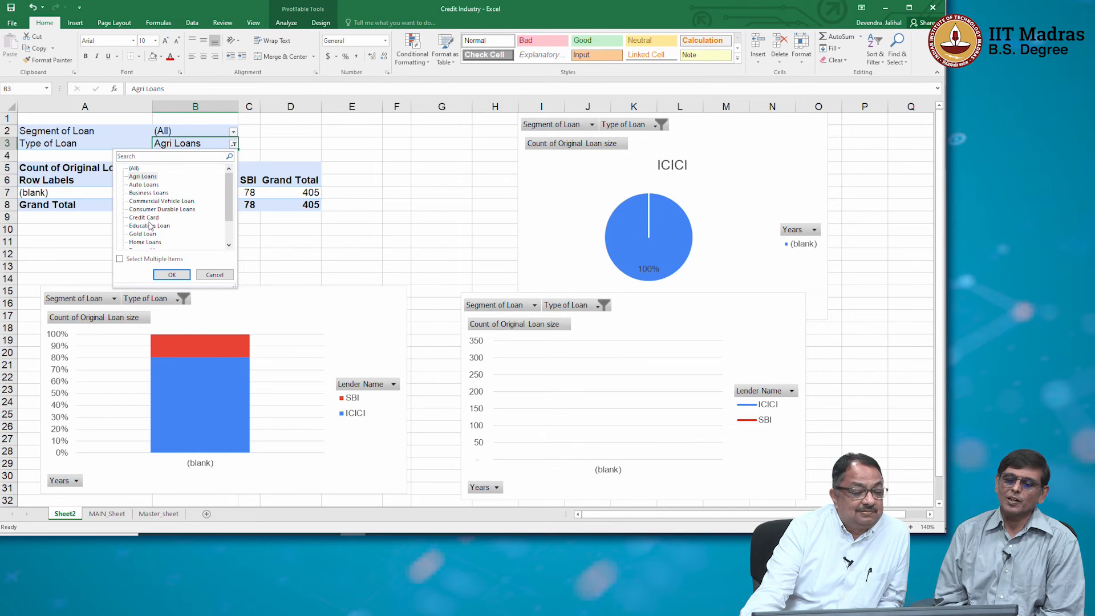
{"action": "left_click", "coordinate": [147, 201]}
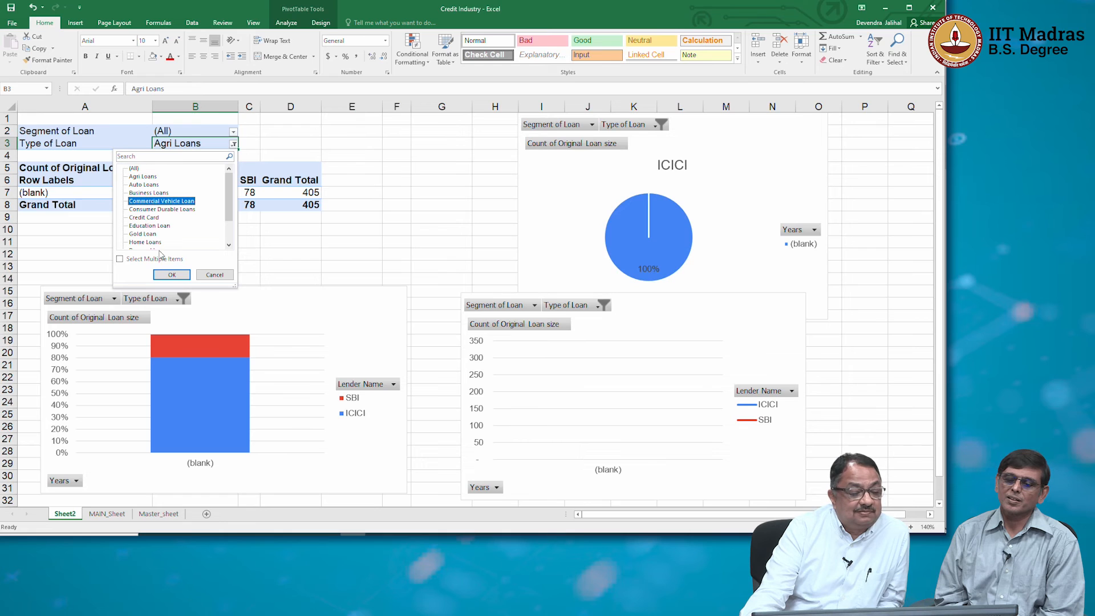
{"action": "left_click", "coordinate": [171, 275]}
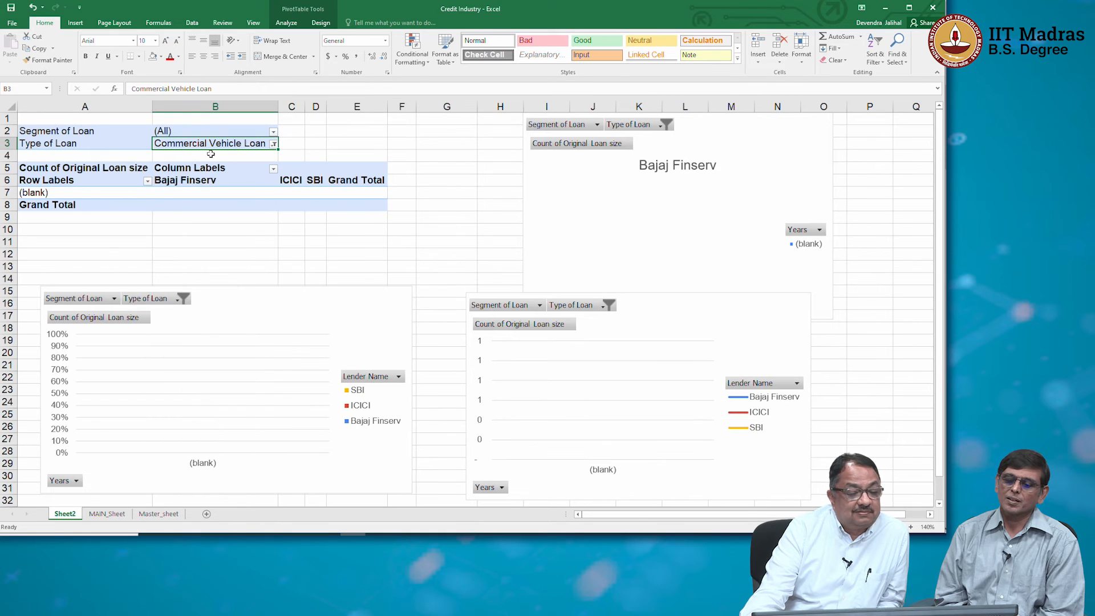
Change the Type of Loan filter to Home Loans.
{"action": "left_click", "coordinate": [274, 144]}
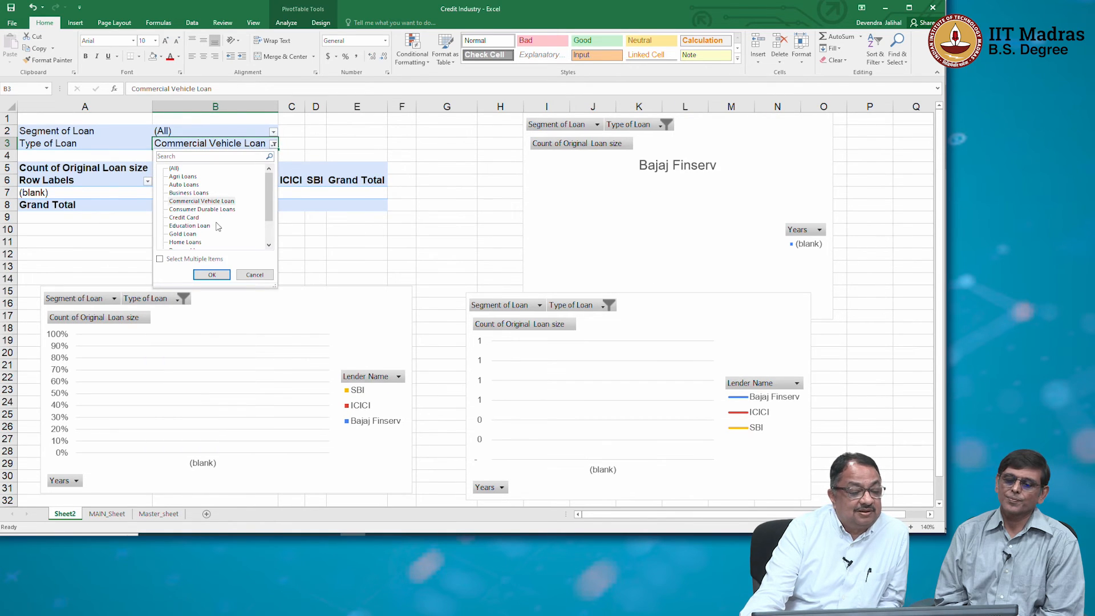
{"action": "scroll", "coordinate": [213, 223], "scroll_direction": "down", "scroll_amount": 2}
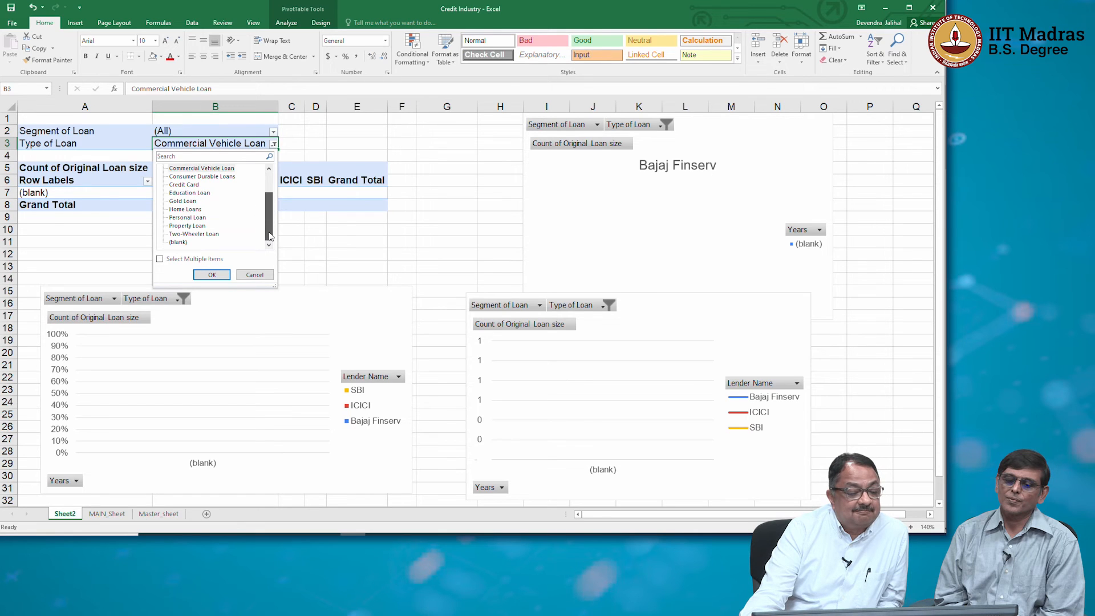
{"action": "left_click", "coordinate": [186, 209]}
{"action": "left_click", "coordinate": [212, 275]}
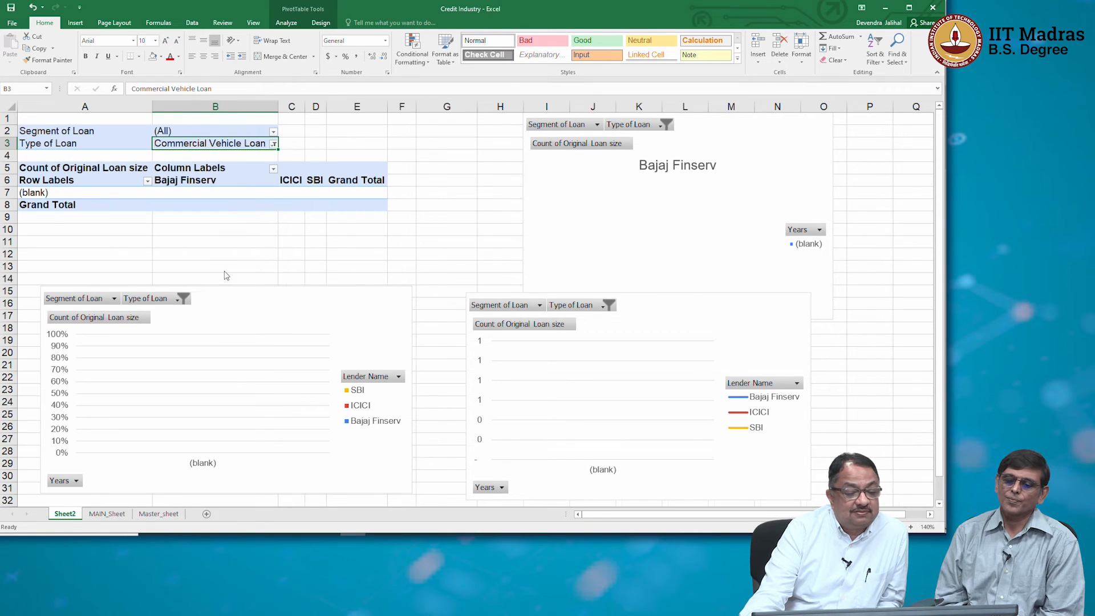
Set the Type of Loan filter to Business Loans.
{"action": "left_click", "coordinate": [233, 144]}
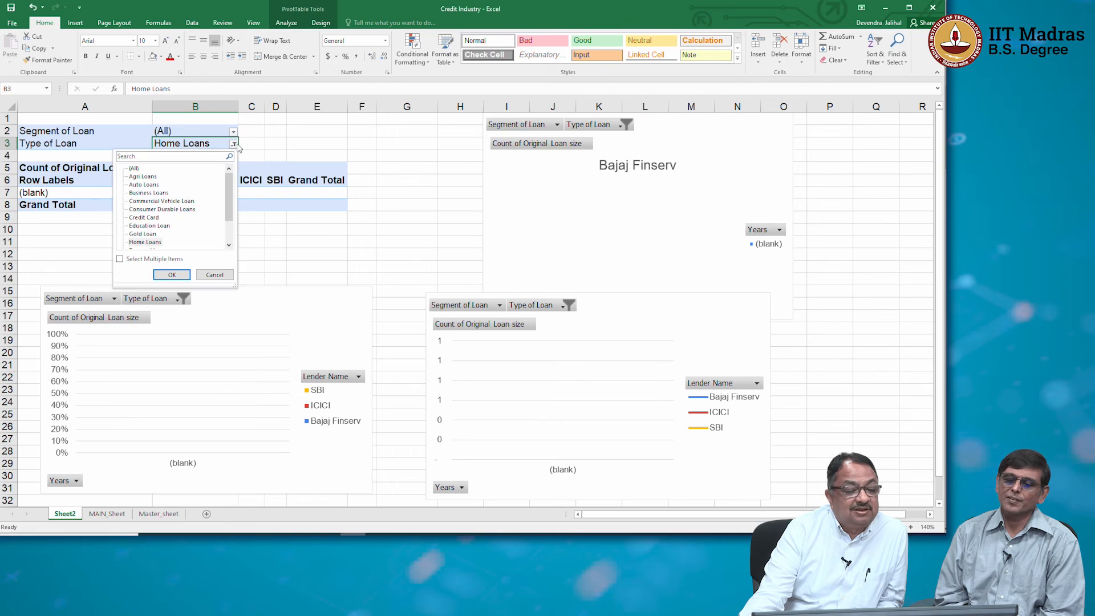
{"action": "left_click_drag", "start_coordinate": [230, 206], "coordinate": [231, 226]}
{"action": "left_click", "coordinate": [152, 226]}
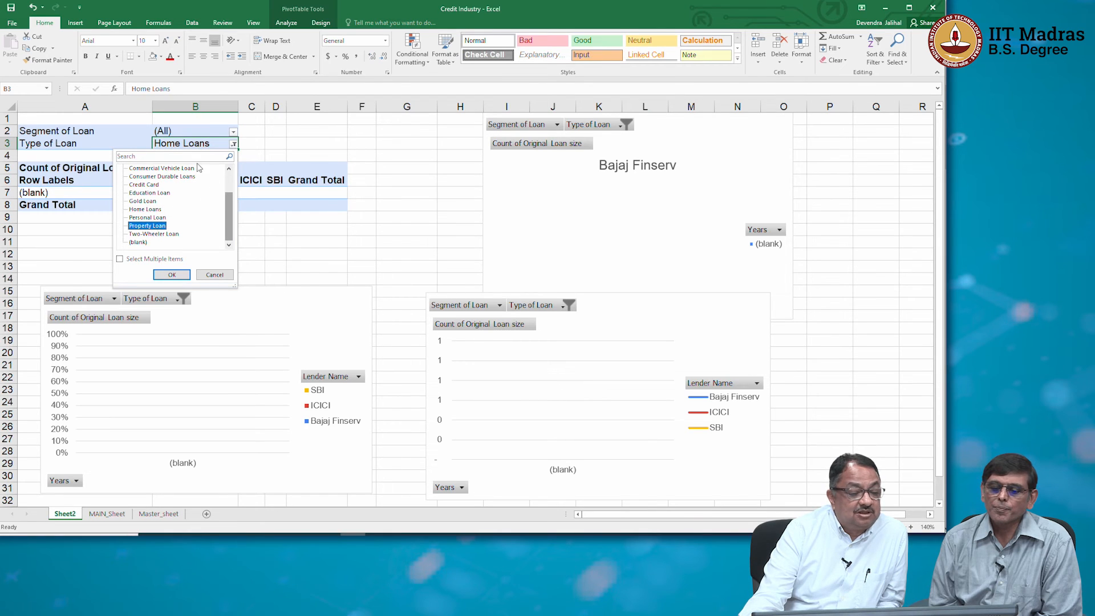
{"action": "left_click", "coordinate": [162, 168]}
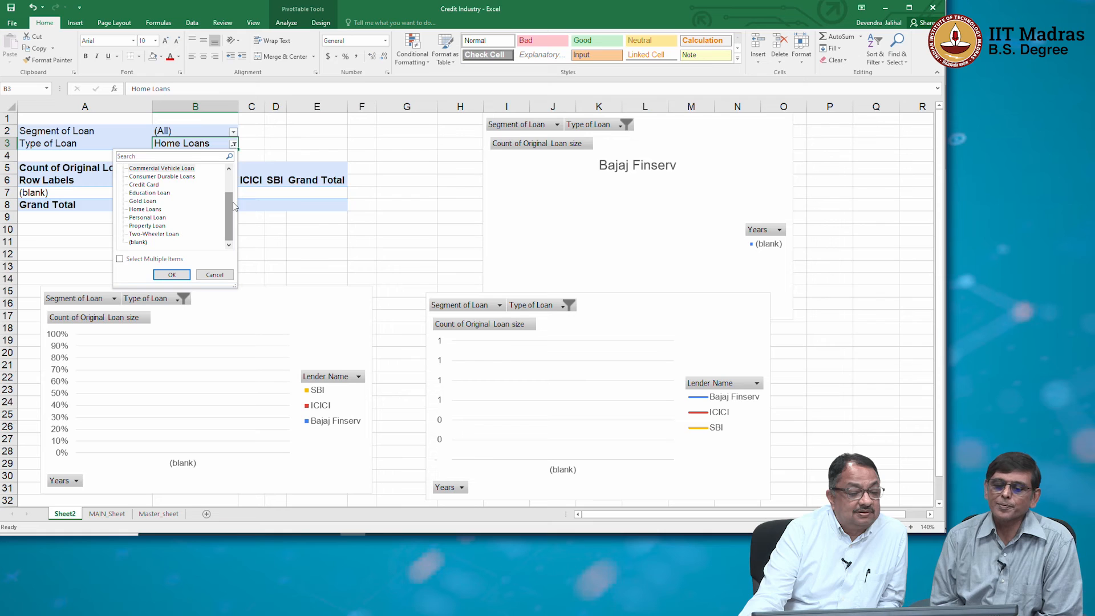
{"action": "left_click_drag", "start_coordinate": [229, 205], "coordinate": [229, 185]}
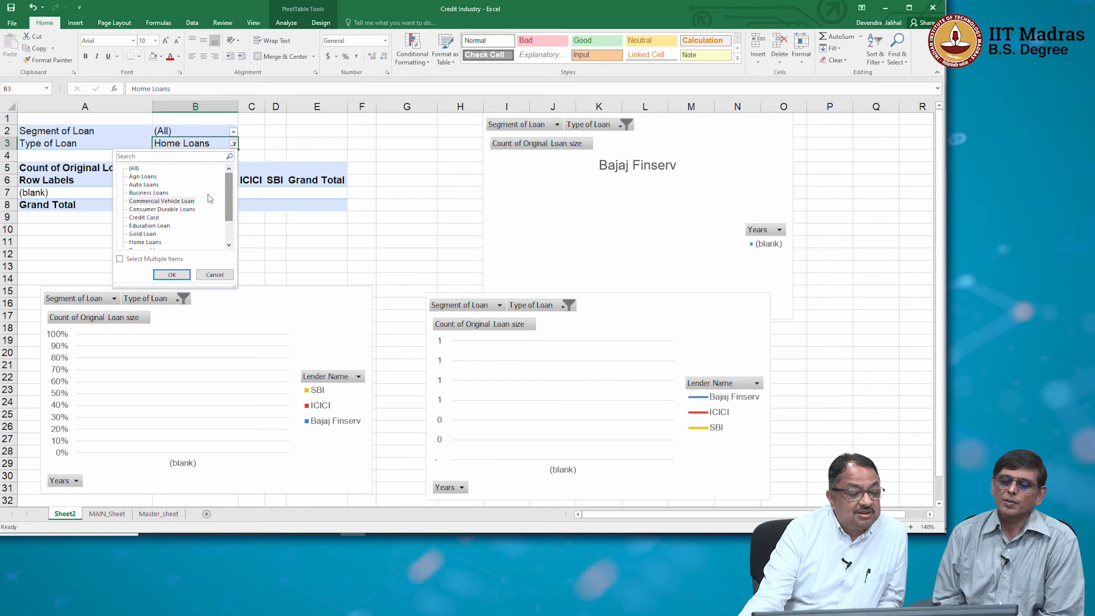
{"action": "left_click", "coordinate": [149, 193]}
{"action": "left_click", "coordinate": [171, 274]}
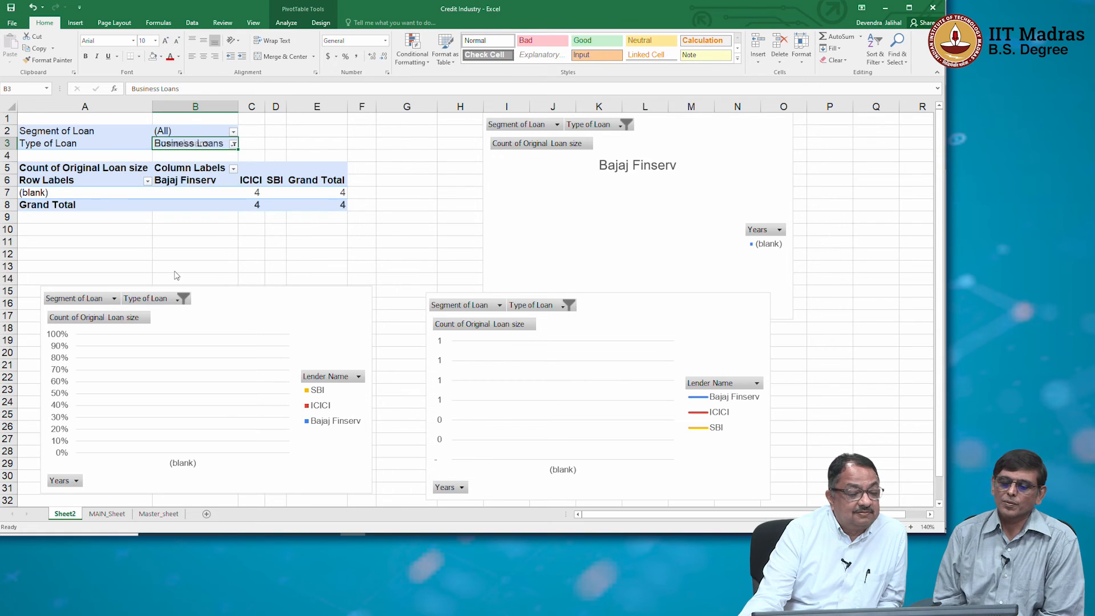
Reset the PivotTable's Type of Loan filter to (All).
{"action": "left_click", "coordinate": [234, 143]}
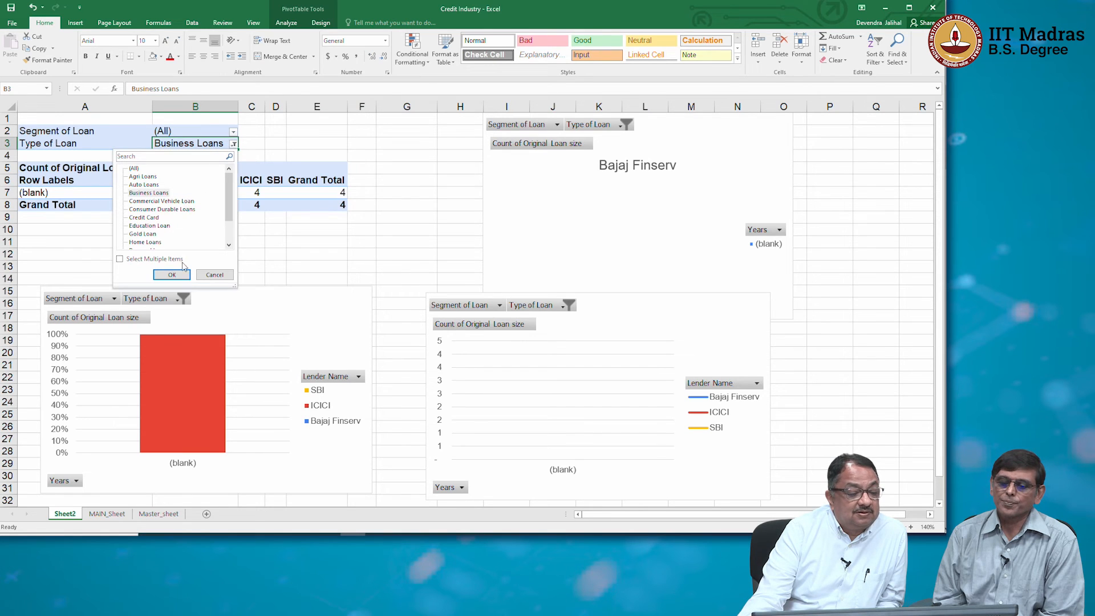
{"action": "left_click", "coordinate": [134, 169]}
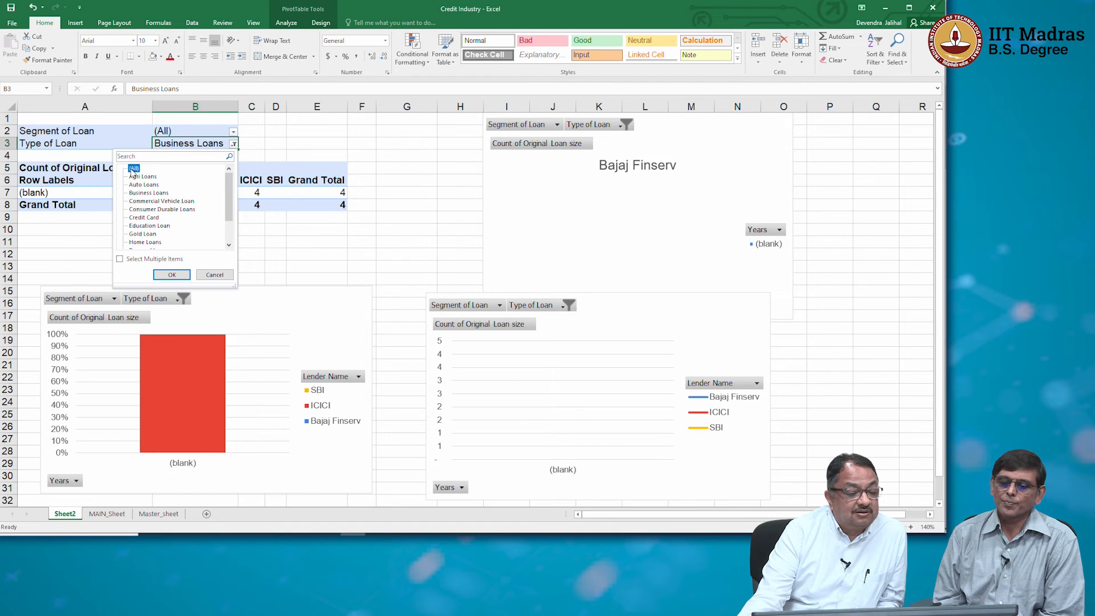
{"action": "left_click", "coordinate": [172, 275]}
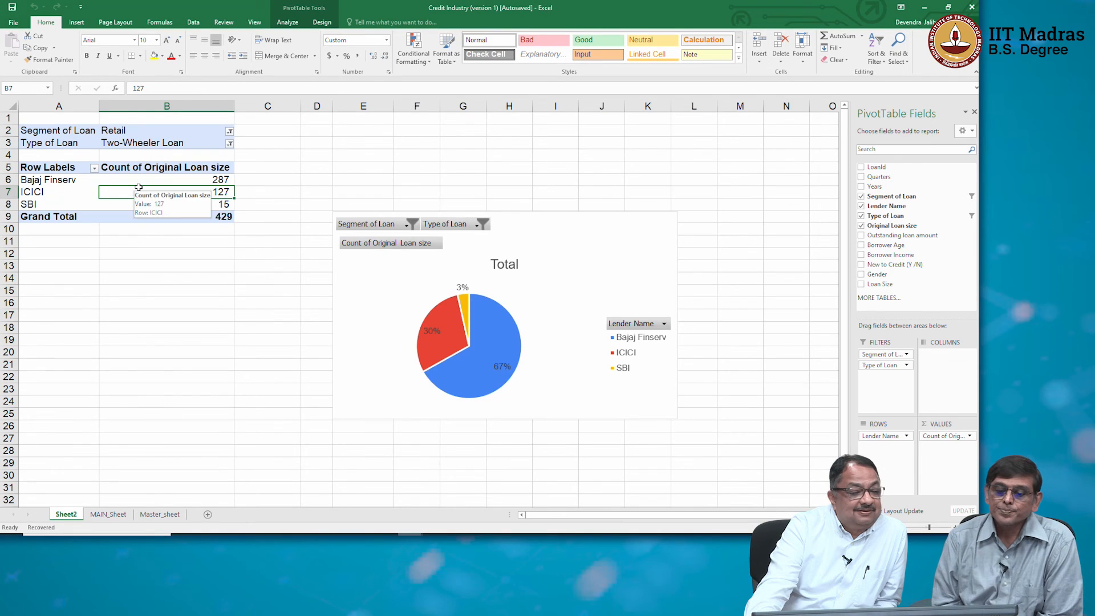
Set the PivotTable's Segment of Loan filter to Commercial.
{"action": "left_click", "coordinate": [150, 168]}
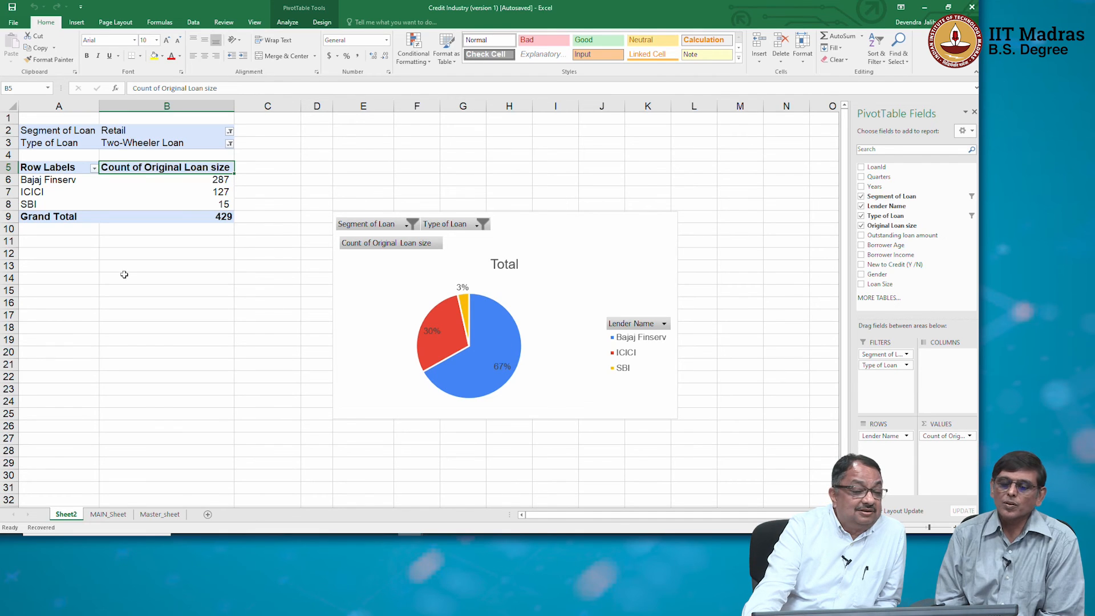
{"action": "left_click", "coordinate": [227, 130]}
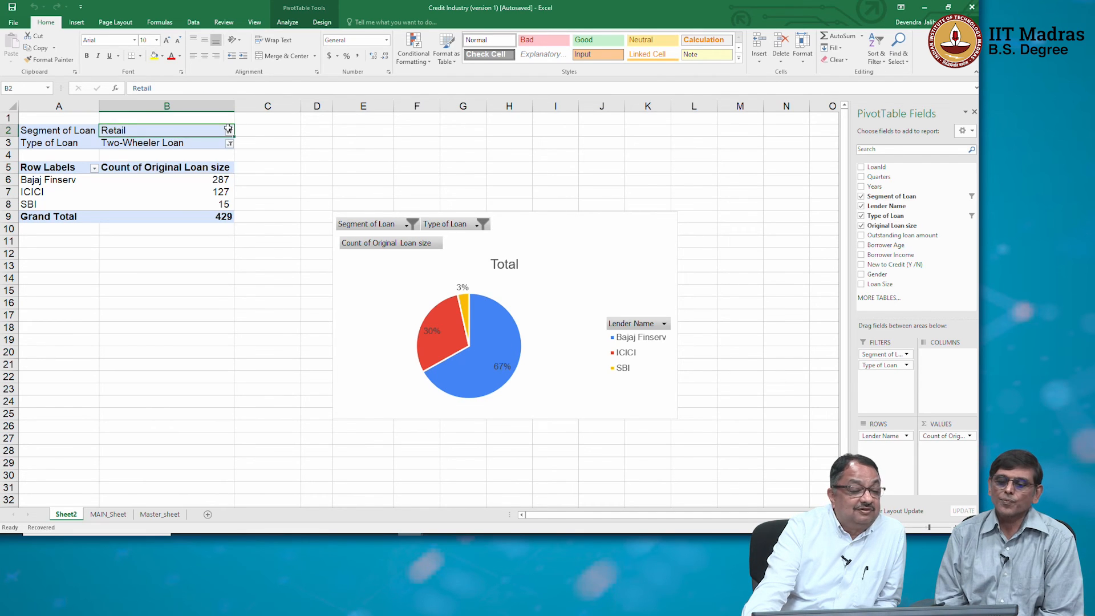
{"action": "left_click", "coordinate": [228, 130]}
{"action": "left_click", "coordinate": [139, 163]}
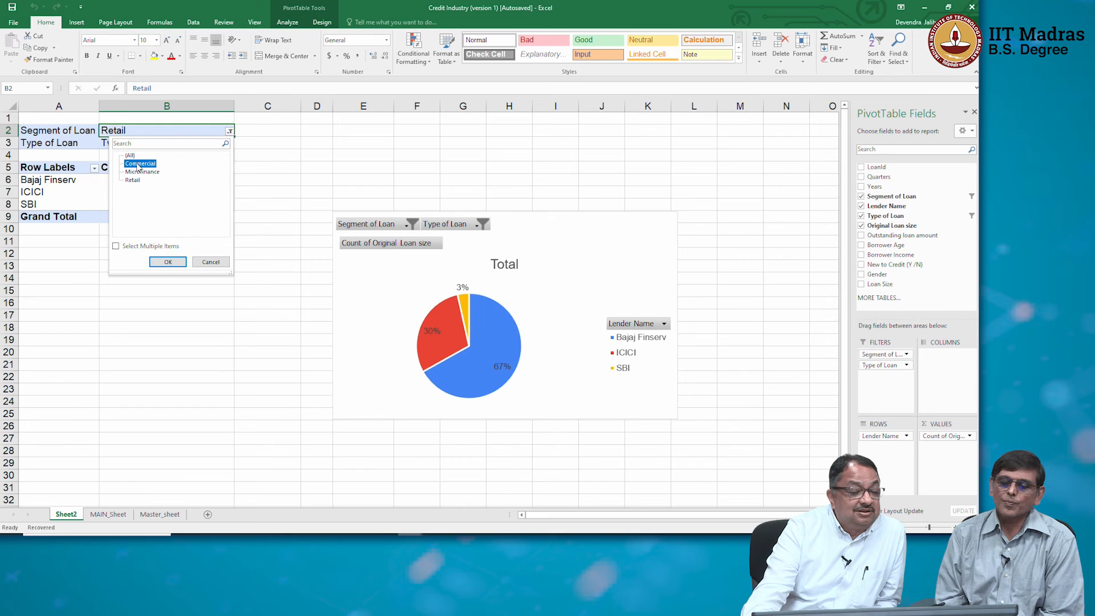
{"action": "left_click", "coordinate": [167, 261]}
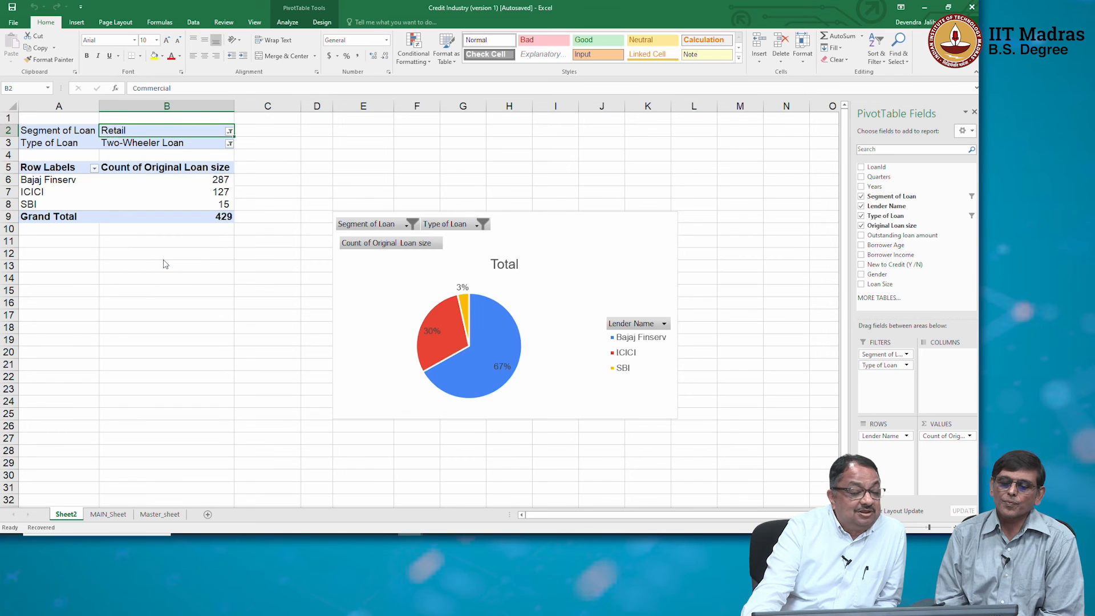
Clear the Two-Wheeler Loan filter by setting Type of Loan to (All).
{"action": "left_click", "coordinate": [229, 143]}
{"action": "left_click", "coordinate": [131, 168]}
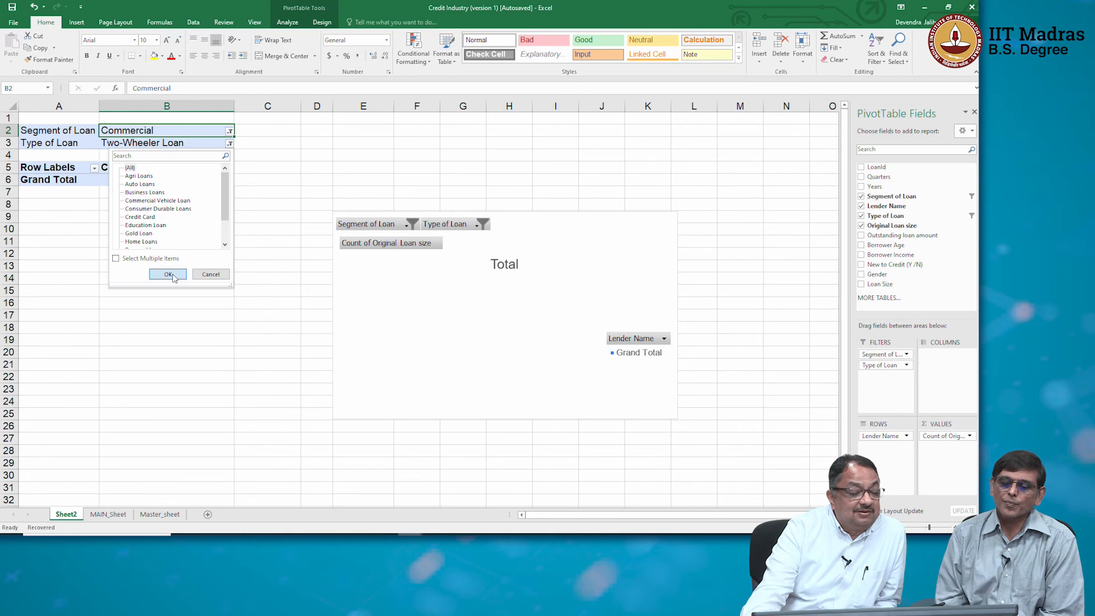
{"action": "left_click", "coordinate": [173, 275]}
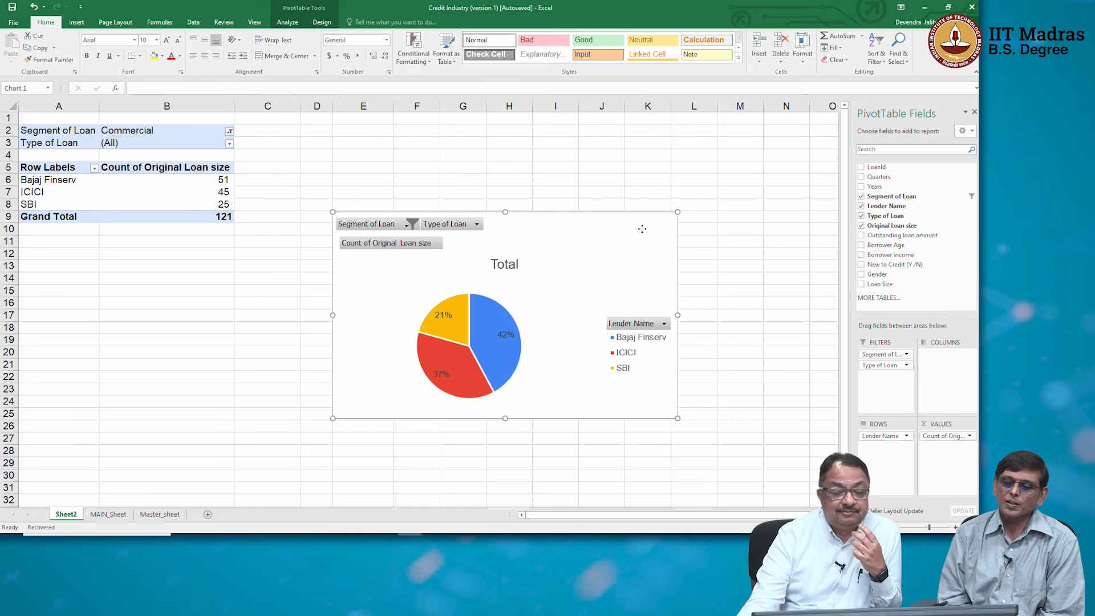
Add Years as the PivotTable's column field and place the pie chart clear of the expanded table.
{"action": "left_click_drag", "start_coordinate": [640, 227], "coordinate": [721, 134]}
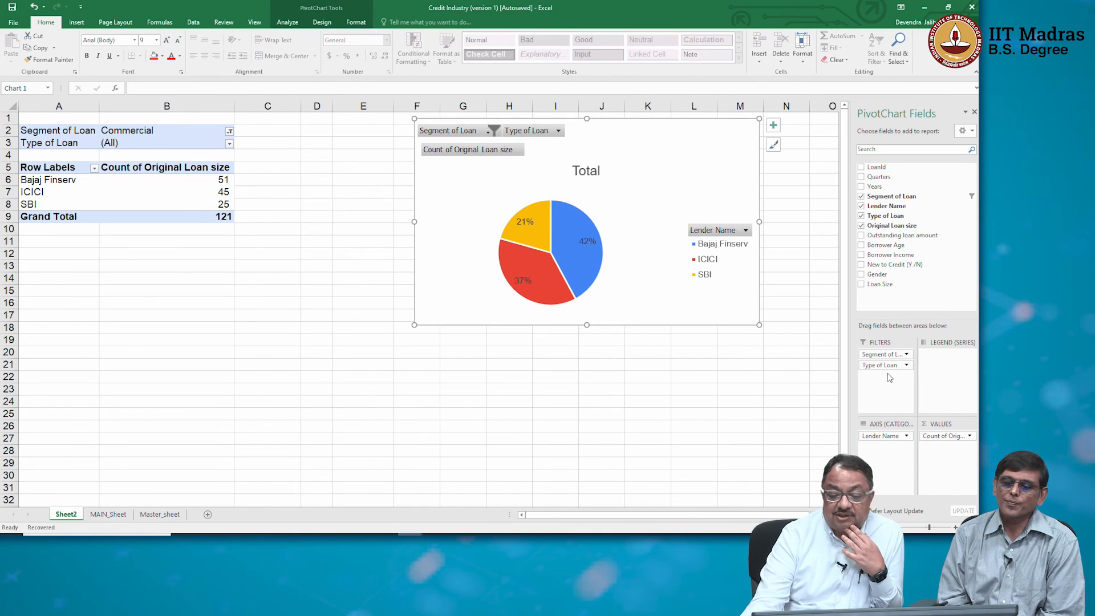
{"action": "left_click_drag", "start_coordinate": [871, 187], "coordinate": [938, 381]}
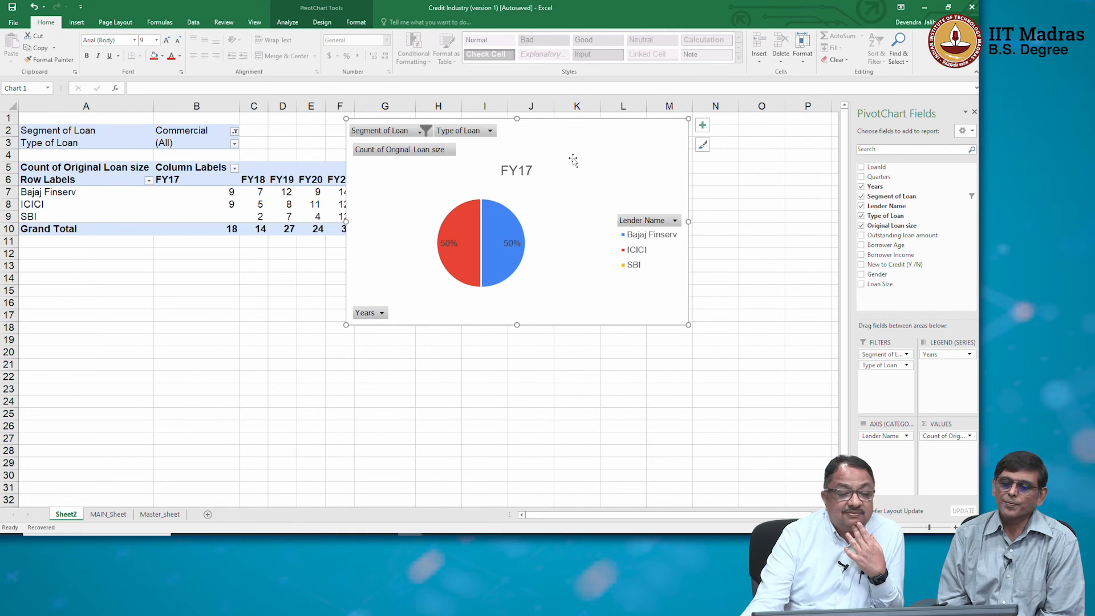
{"action": "left_click_drag", "start_coordinate": [570, 138], "coordinate": [703, 133]}
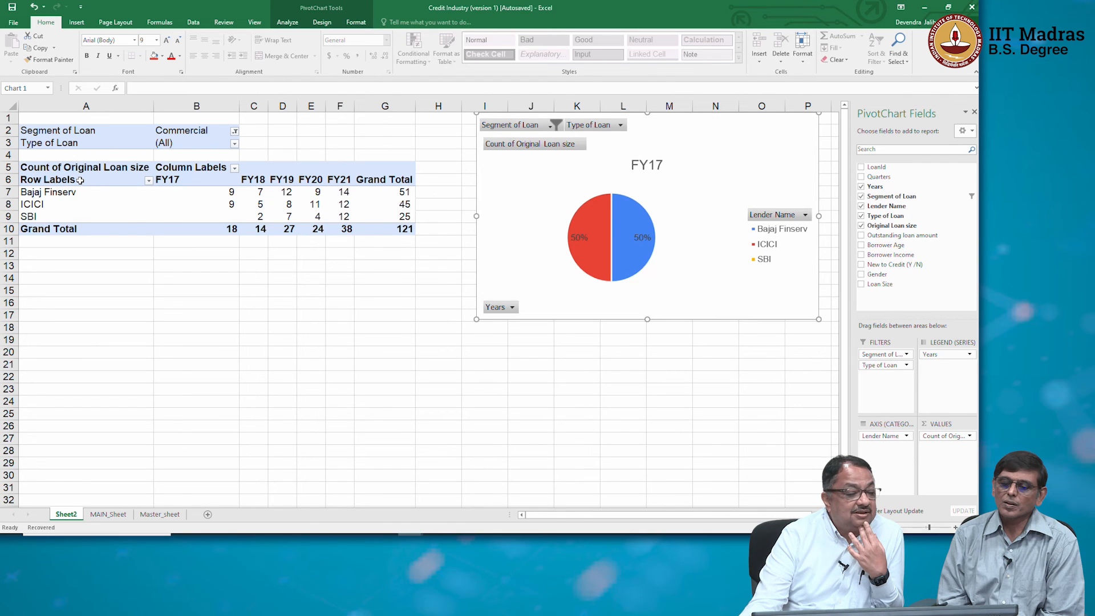
{"action": "left_click_drag", "start_coordinate": [73, 179], "coordinate": [345, 215]}
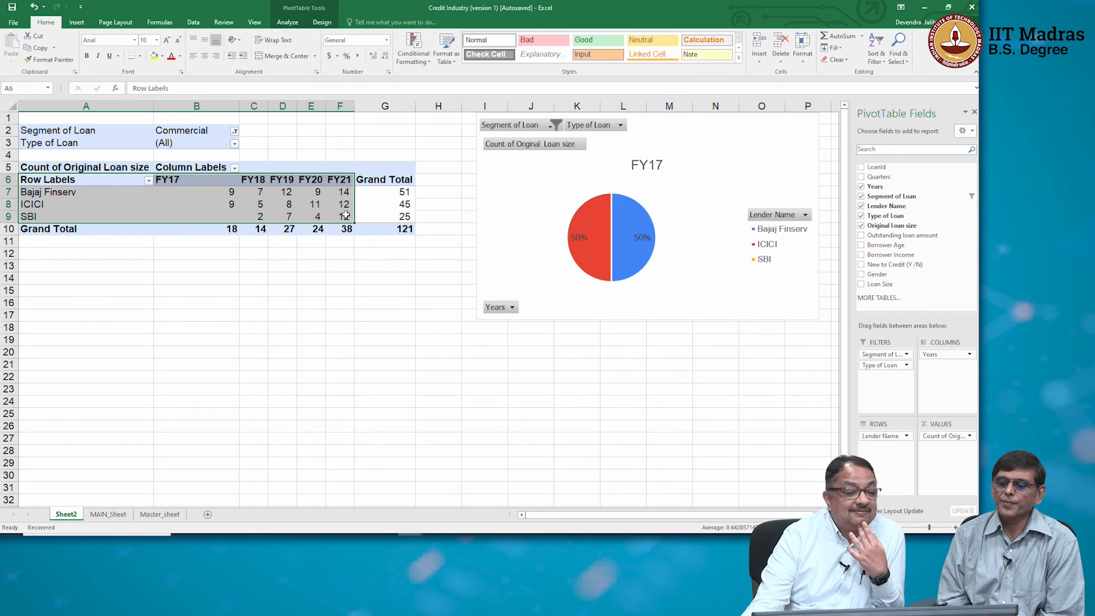
{"action": "left_click", "coordinate": [82, 23]}
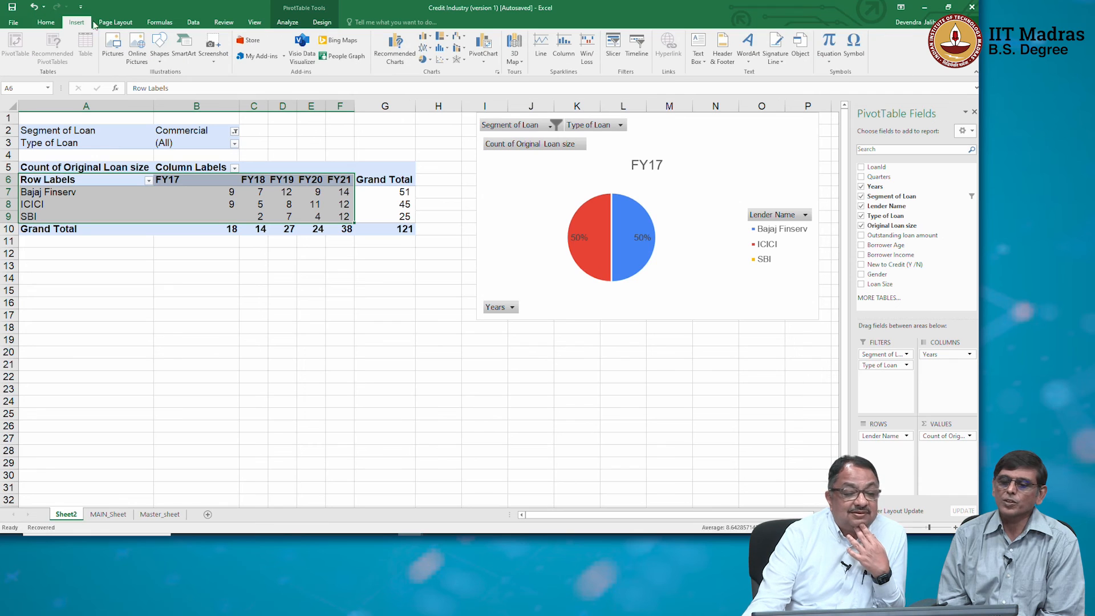
{"action": "left_click", "coordinate": [437, 36]}
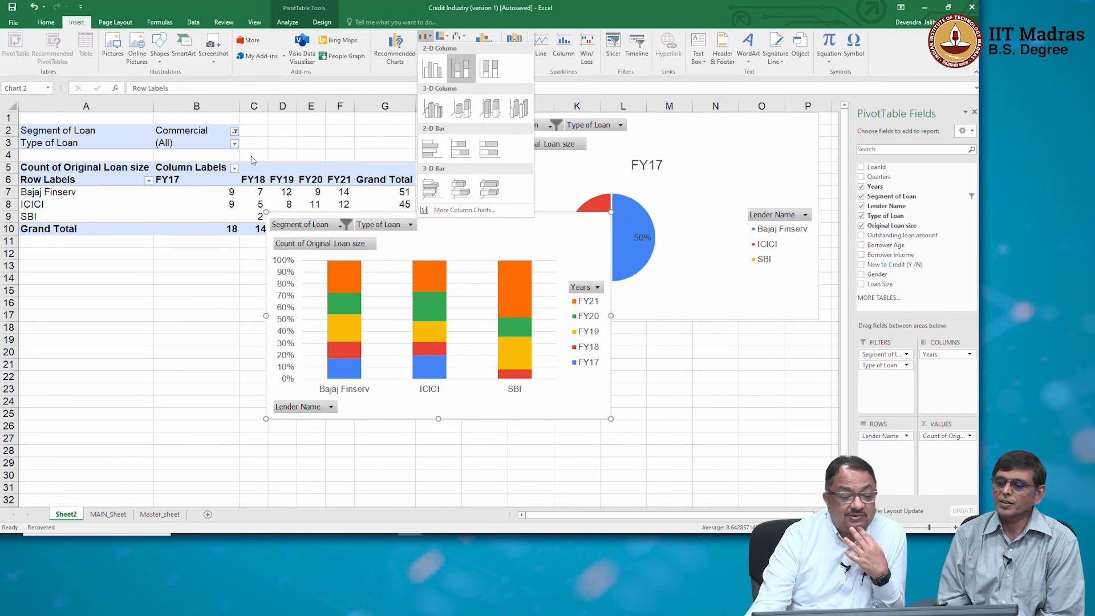
{"action": "left_click", "coordinate": [139, 252]}
Swap the fields so Years form the rows and Lender Name the columns, and insert a 100% stacked column chart of A6:D11.
{"action": "left_click_drag", "start_coordinate": [935, 354], "coordinate": [943, 389]}
{"action": "left_click", "coordinate": [324, 228]}
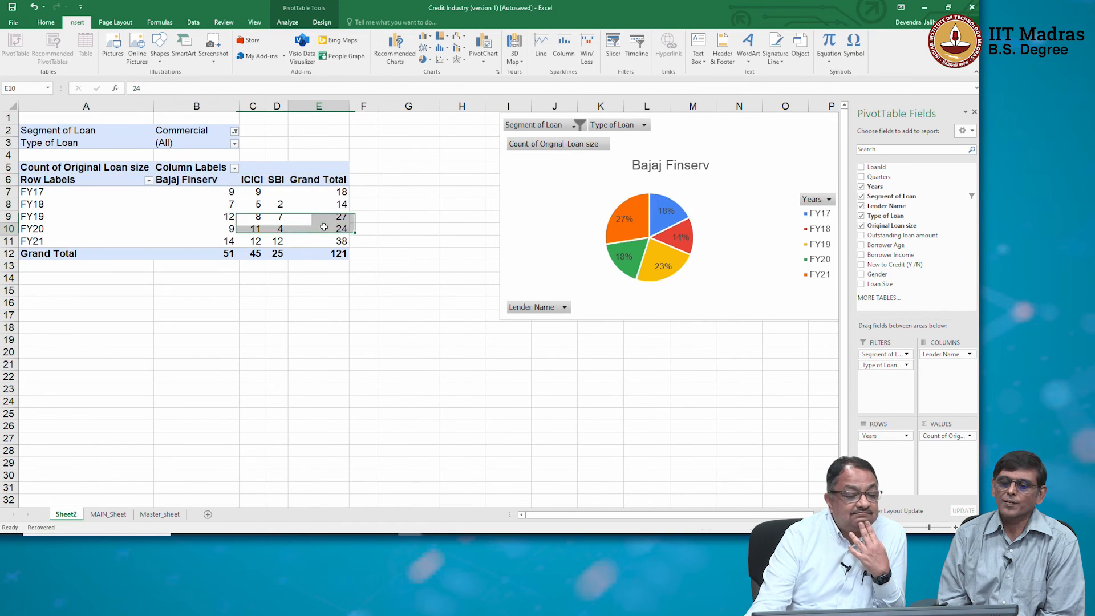
{"action": "left_click_drag", "start_coordinate": [55, 180], "coordinate": [277, 241]}
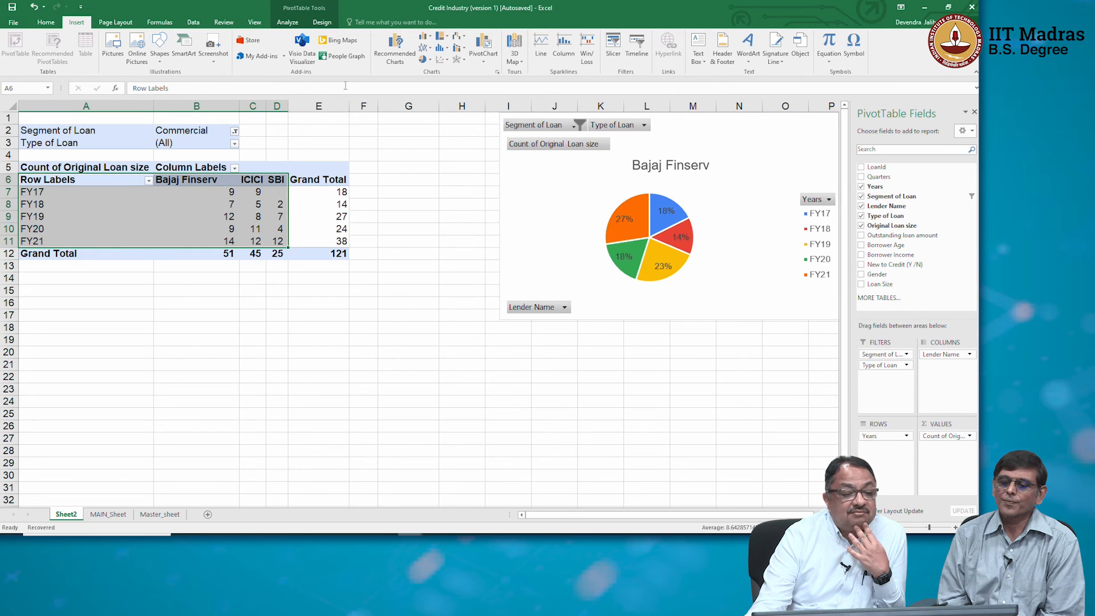
{"action": "left_click", "coordinate": [429, 37]}
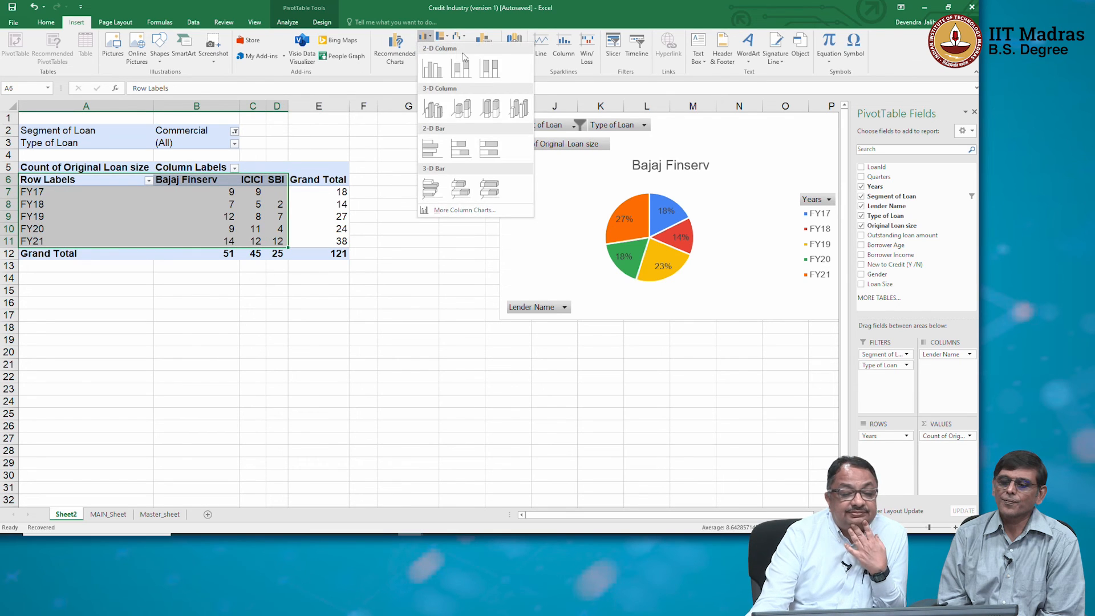
{"action": "left_click", "coordinate": [494, 79]}
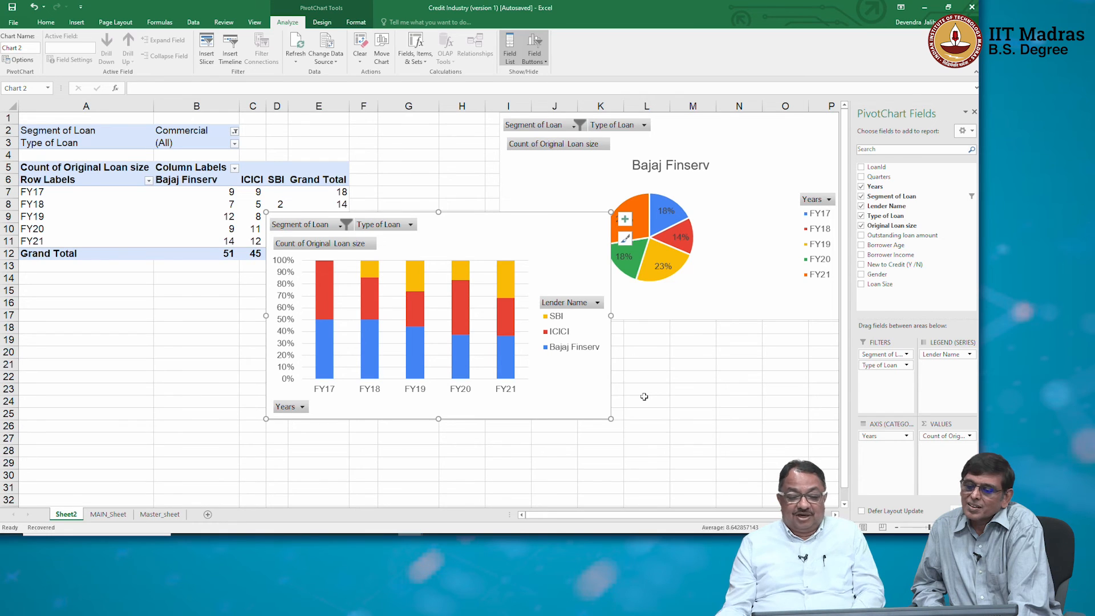
Change the Original Loan size value field to summarize by Sum.
{"action": "left_click", "coordinate": [969, 437]}
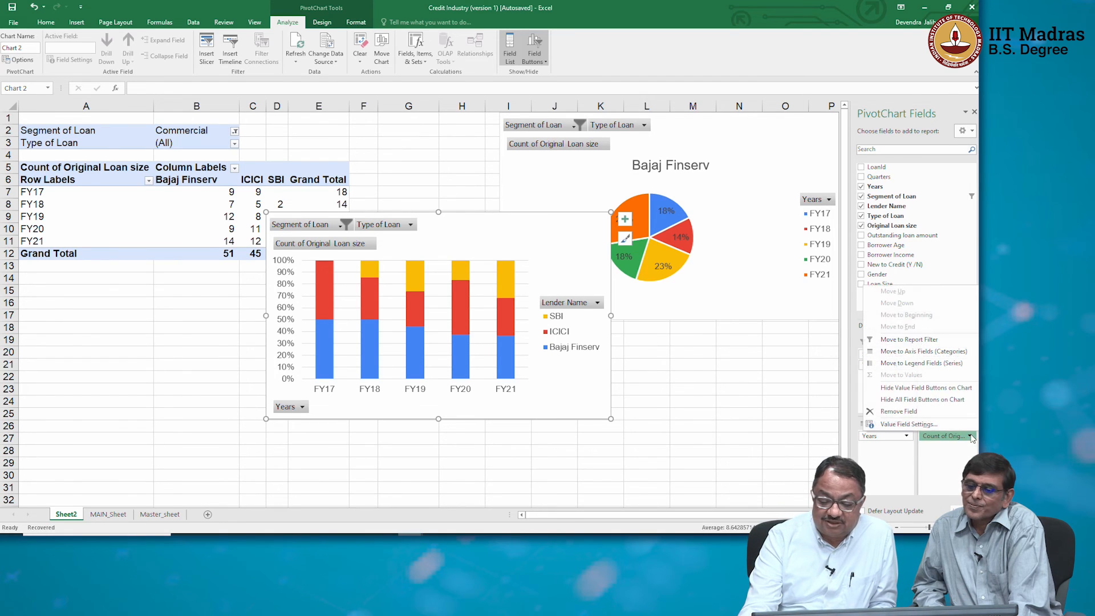
{"action": "left_click", "coordinate": [942, 425]}
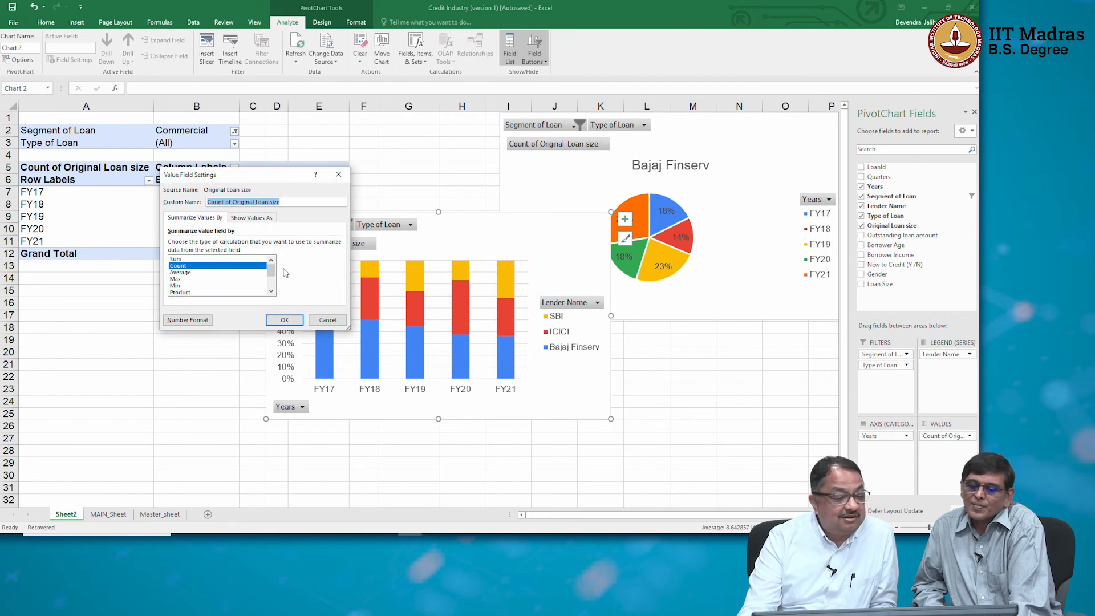
{"action": "left_click", "coordinate": [197, 260]}
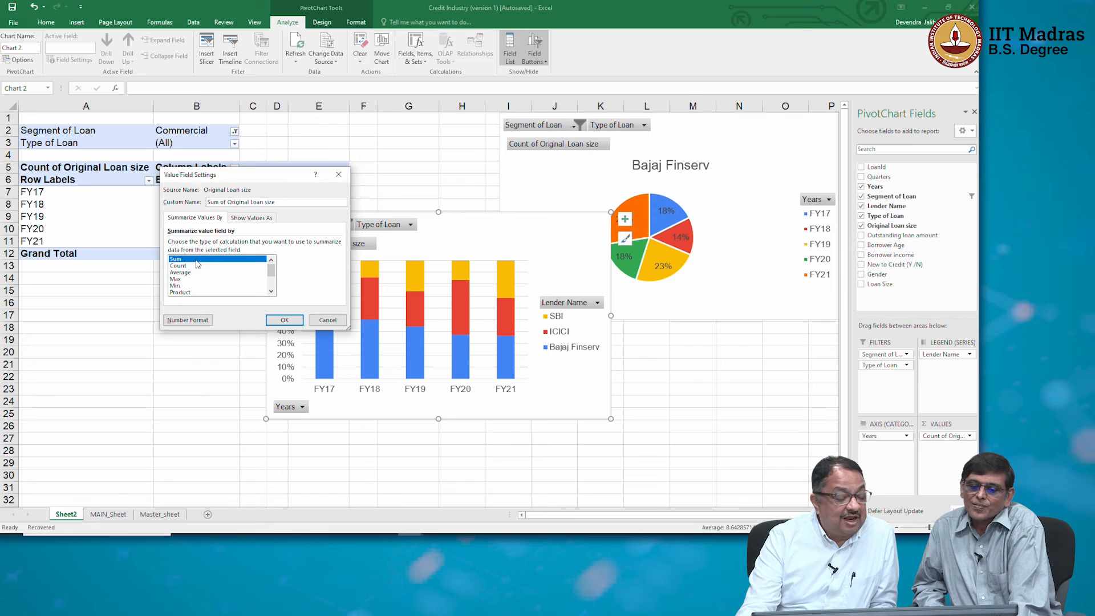
{"action": "left_click", "coordinate": [287, 321]}
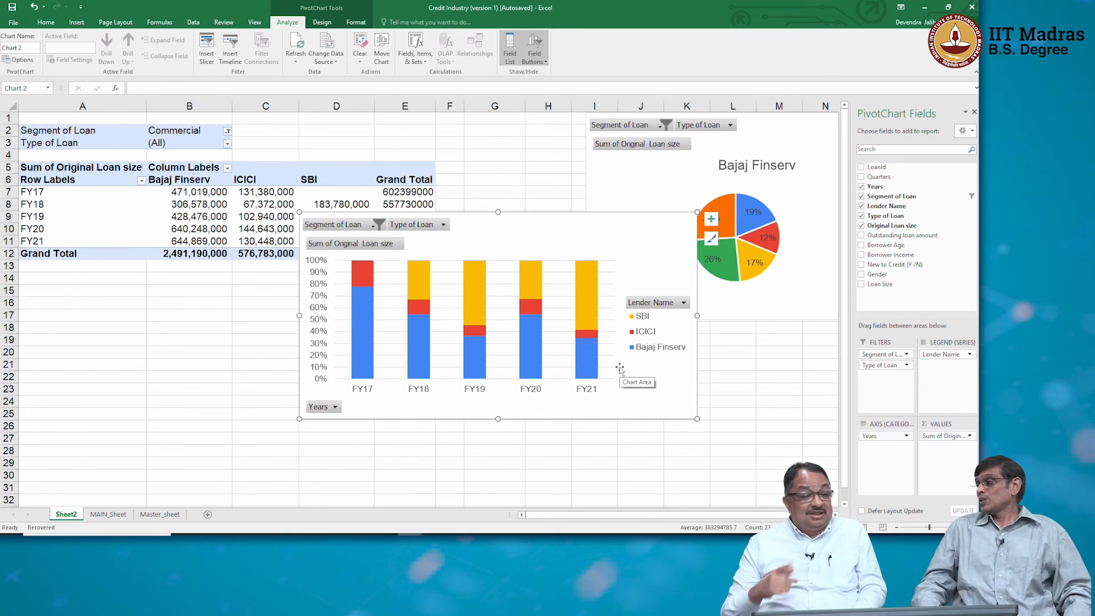
Go to the Borrower Income column in MAIN_Sheet and dismiss the Document Recovery list.
{"action": "left_click", "coordinate": [172, 512]}
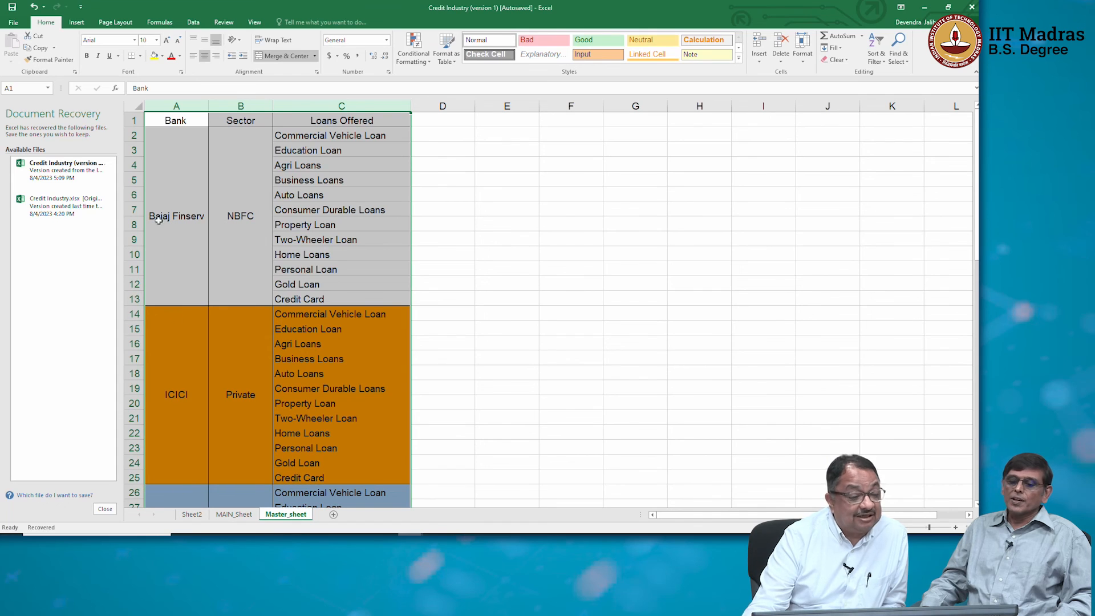
{"action": "left_click", "coordinate": [232, 516]}
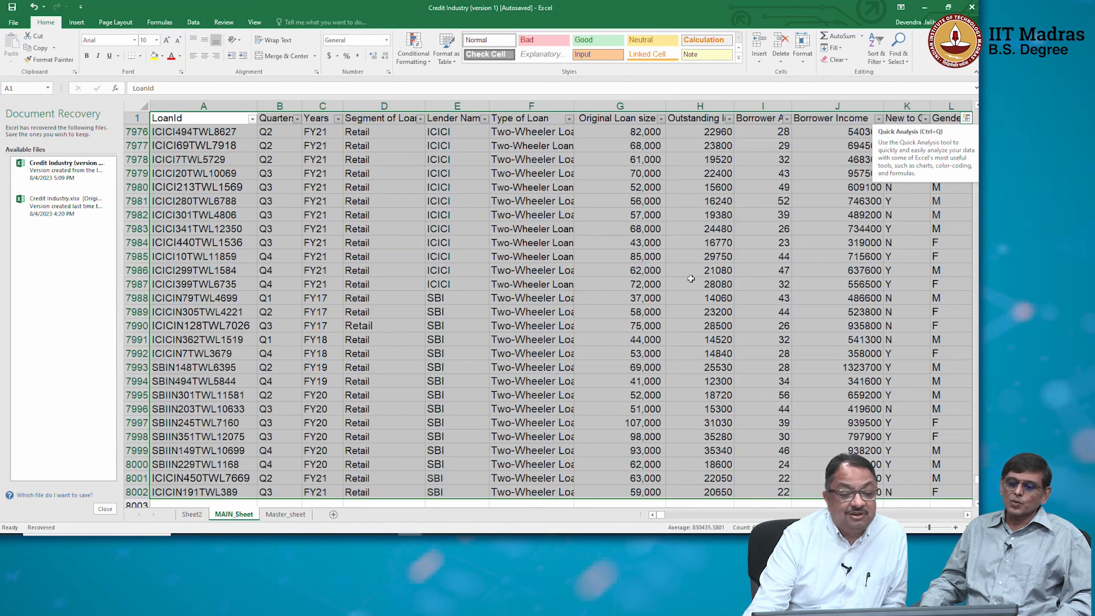
{"action": "left_click", "coordinate": [838, 106]}
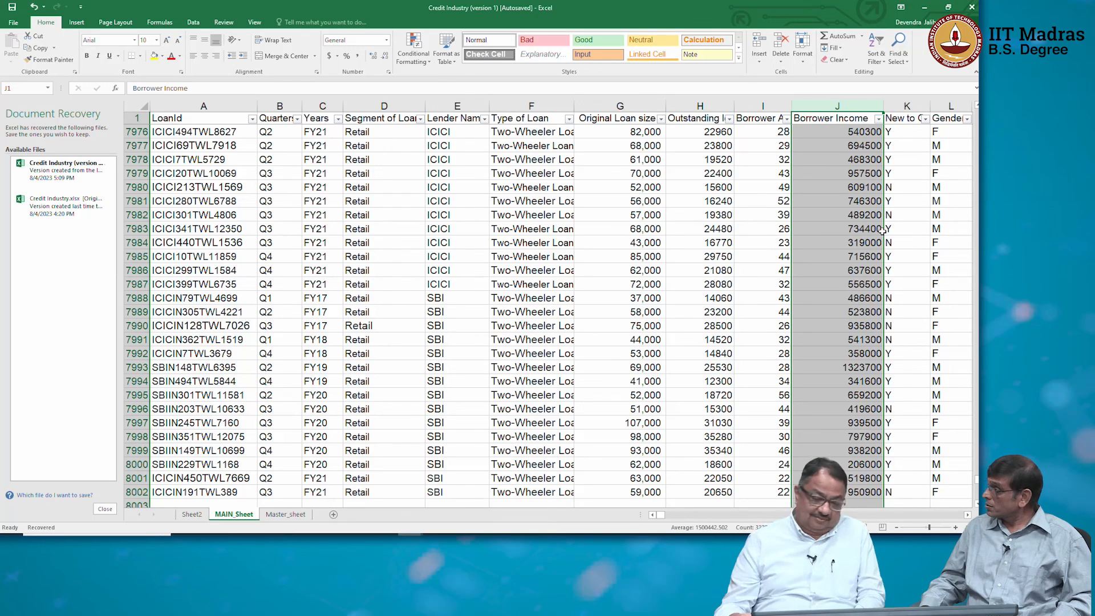
{"action": "left_click", "coordinate": [104, 508]}
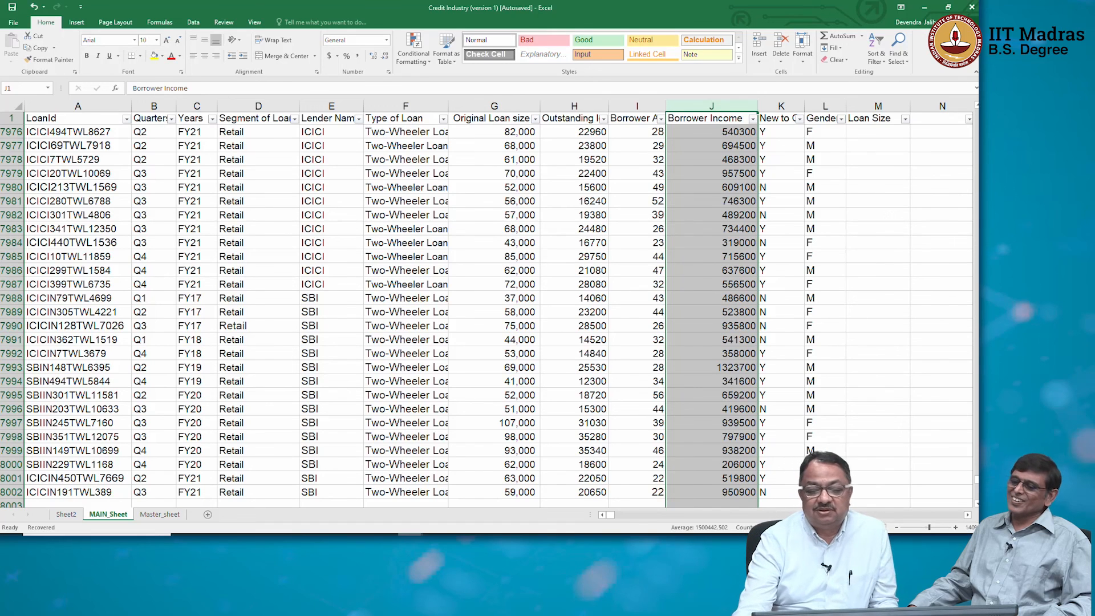
Add the column header "% Repaid" in cell N1 of MAIN_Sheet.
{"action": "left_click", "coordinate": [933, 119]}
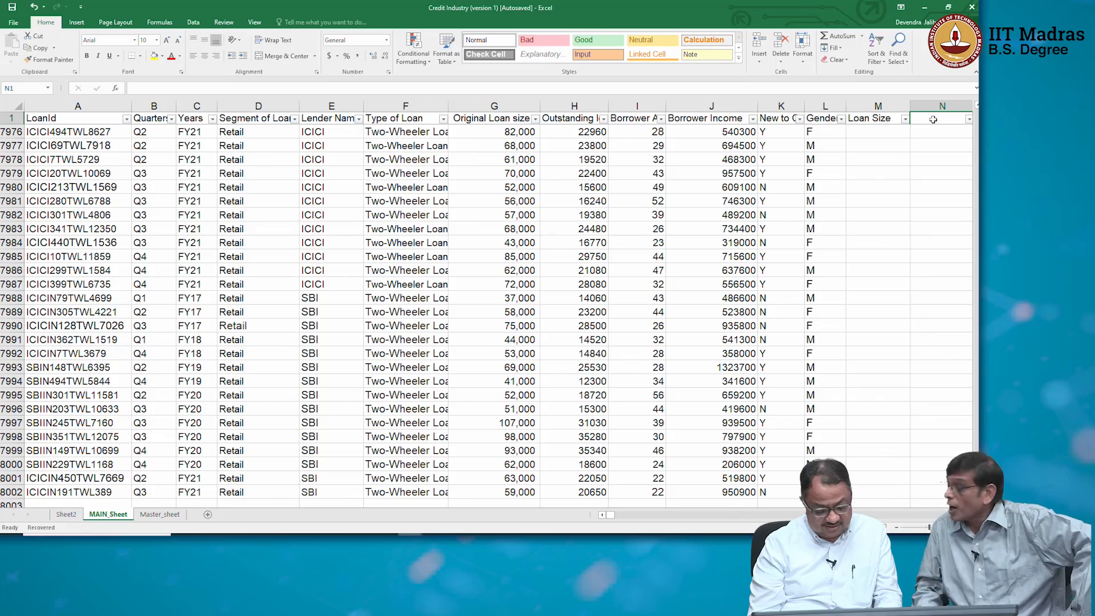
{"action": "type", "text": "%"}
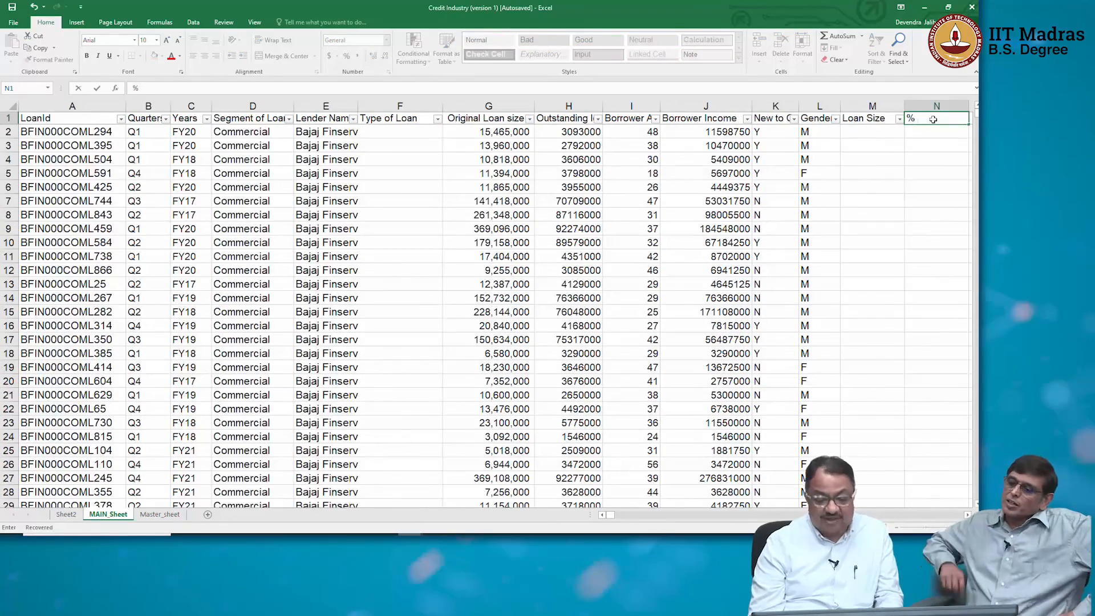
{"action": "type", "text": " R"}
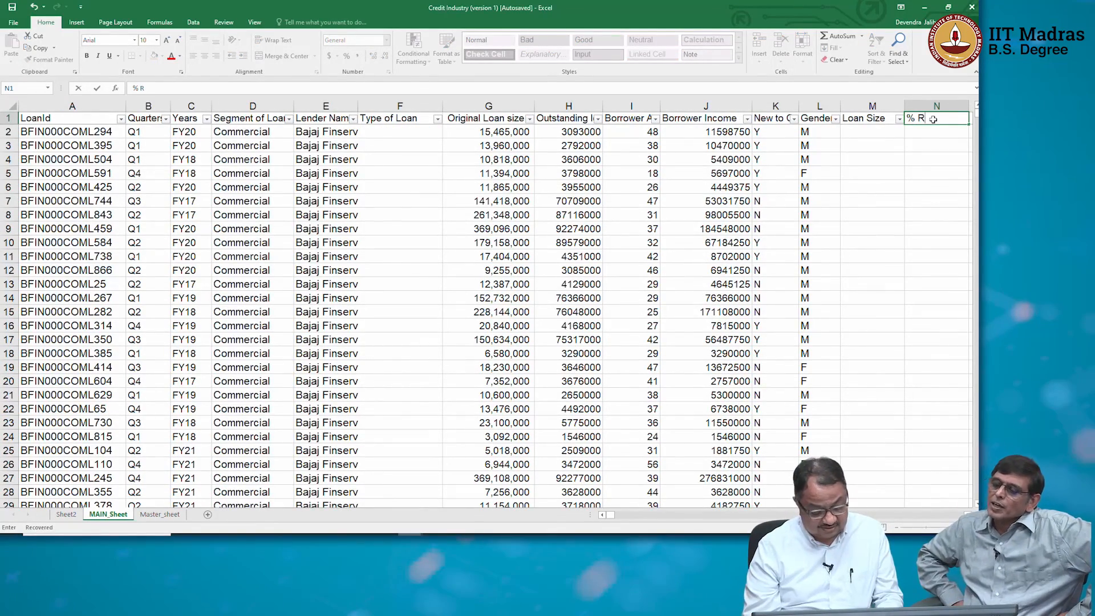
{"action": "type", "text": "epaid"}
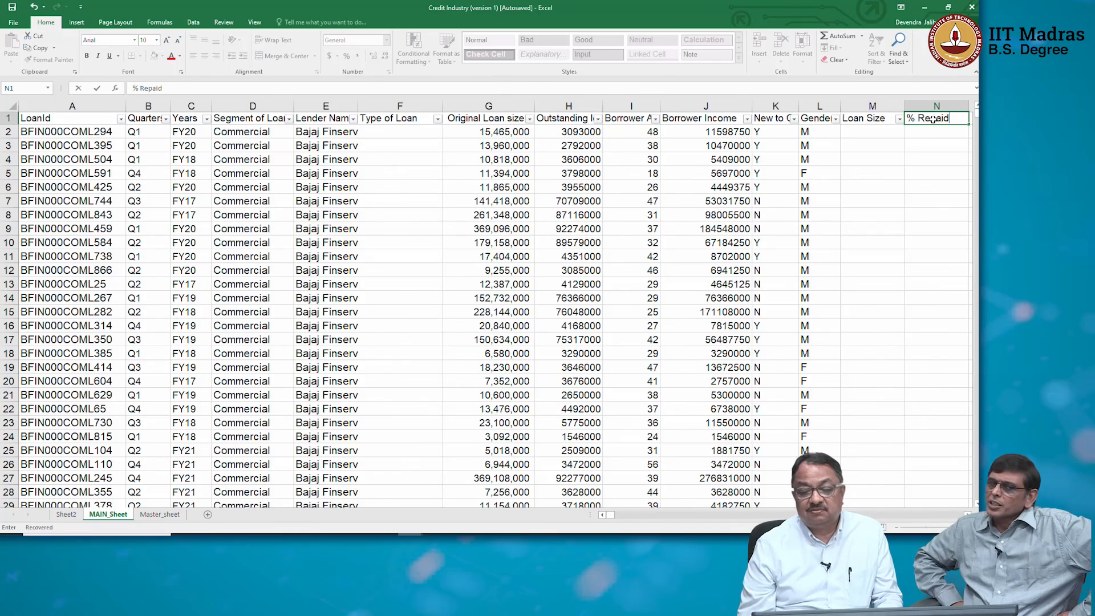
{"action": "key", "text": "Return"}
Enter a formula in N2 that divides the outstanding loan amount in H2 by the original loan size in G2.
{"action": "type", "text": "="}
{"action": "key", "text": "Left"}
{"action": "key", "text": "Left"}
{"action": "key", "text": "Left"}
{"action": "key", "text": "Left"}
{"action": "key", "text": "Left"}
{"action": "key", "text": "Left"}
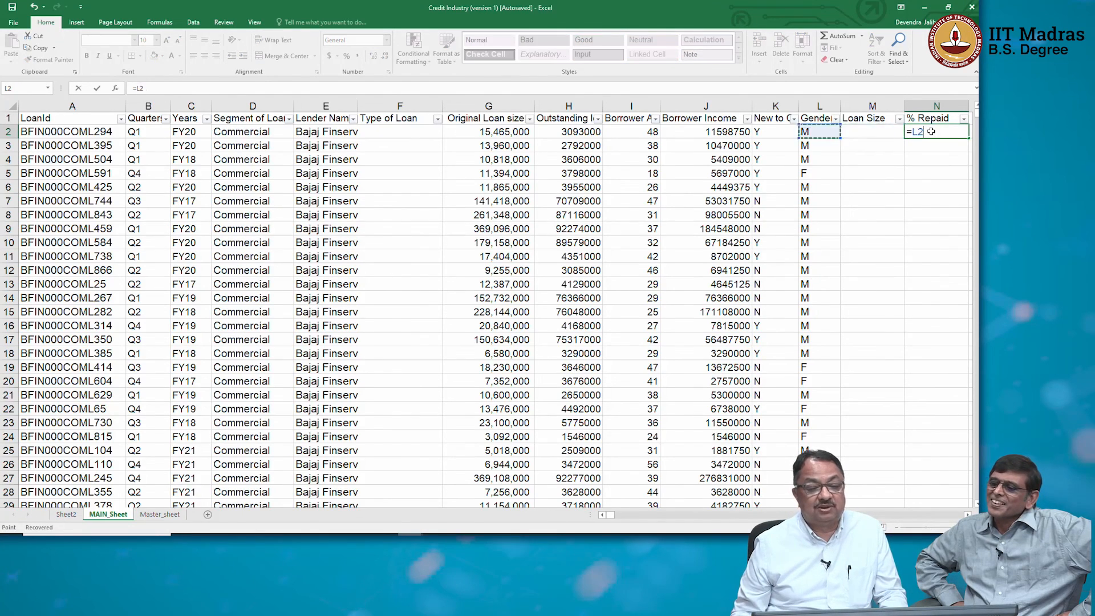
{"action": "type", "text": "/"}
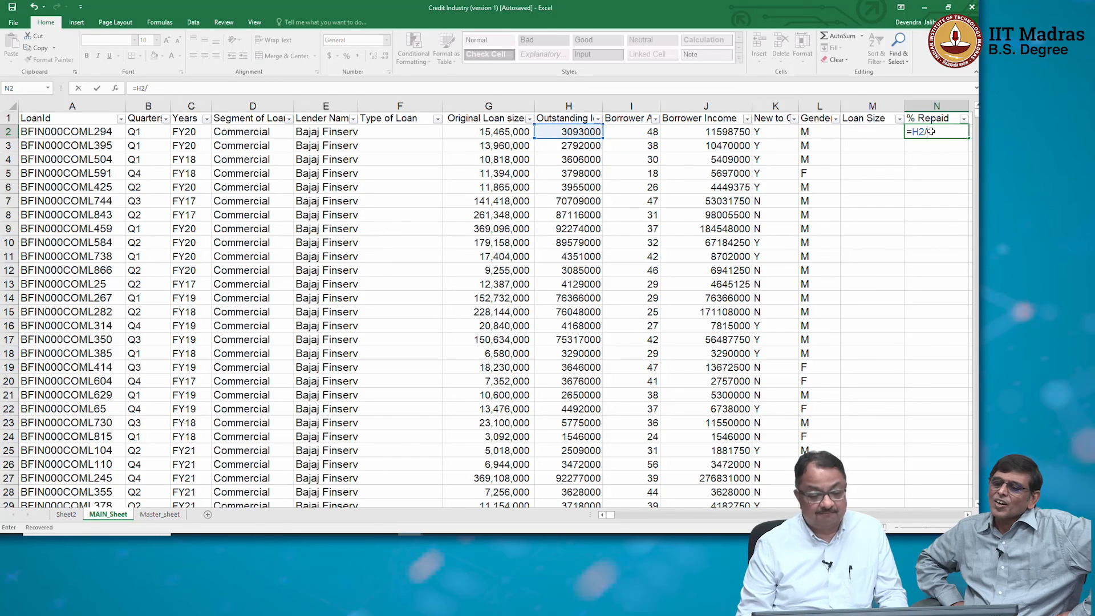
{"action": "key", "text": "Left"}
{"action": "key", "text": "Left"}
{"action": "key", "text": "Left"}
{"action": "key", "text": "Left"}
{"action": "key", "text": "Left"}
{"action": "key", "text": "Left"}
{"action": "key", "text": "Left"}
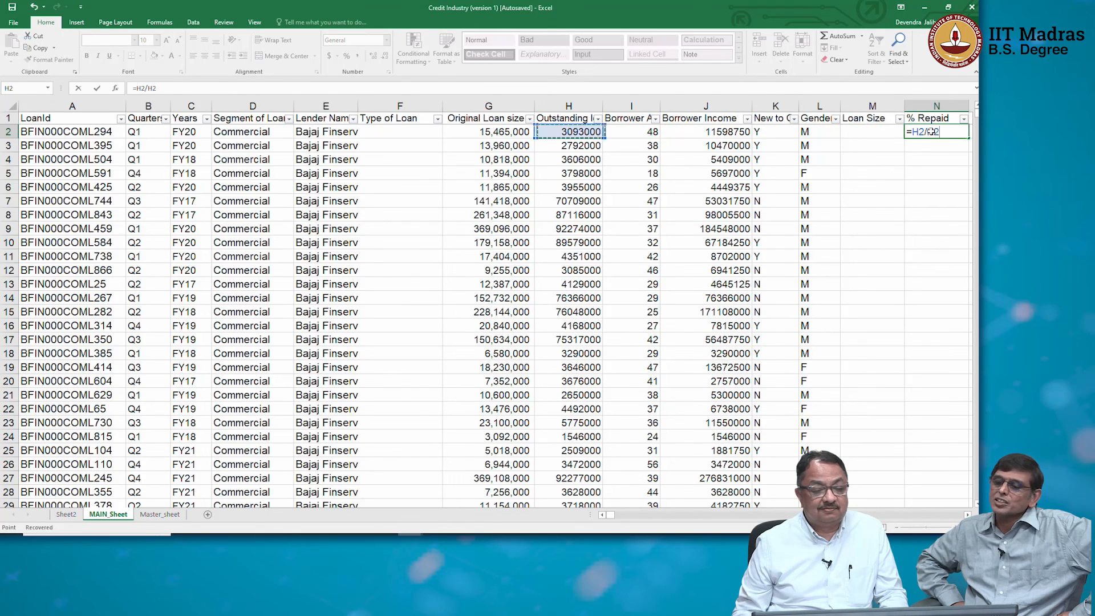
{"action": "key", "text": "Return"}
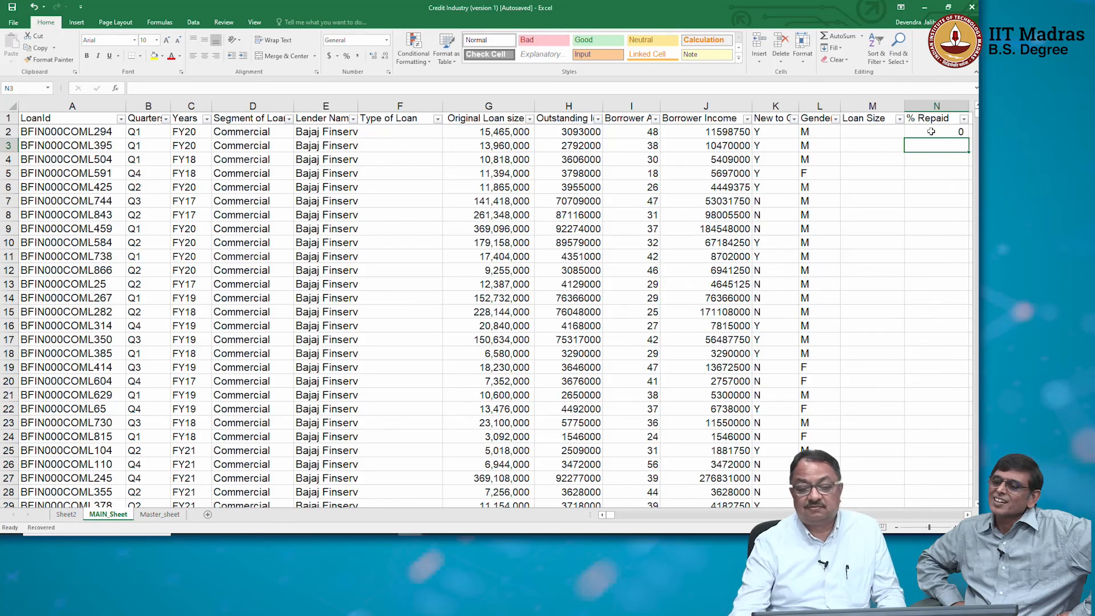
Format the loan ratio in cell N2 as a percentage.
{"action": "left_click", "coordinate": [935, 132]}
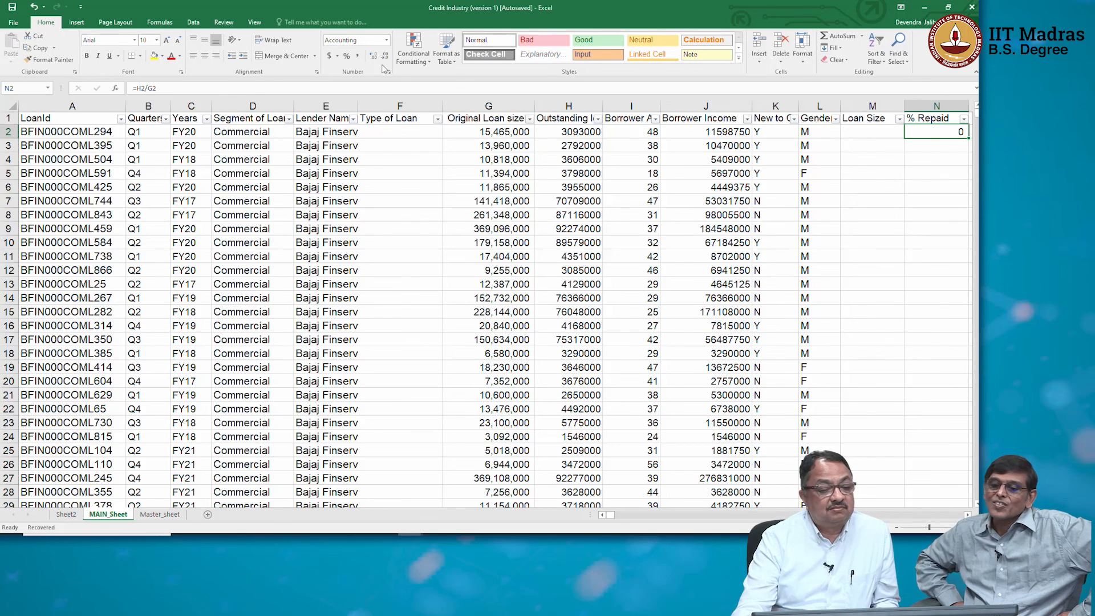
{"action": "left_click", "coordinate": [346, 55]}
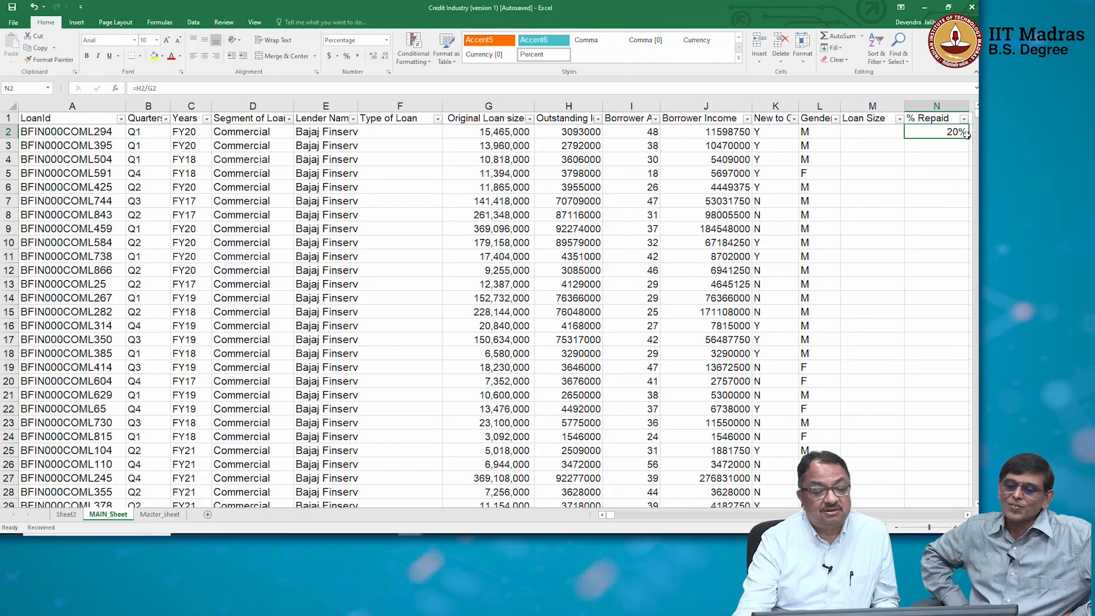
Rename the column header in N1 to "% Left" and fill the N2 formula down the column for all loans.
{"action": "left_click", "coordinate": [936, 120]}
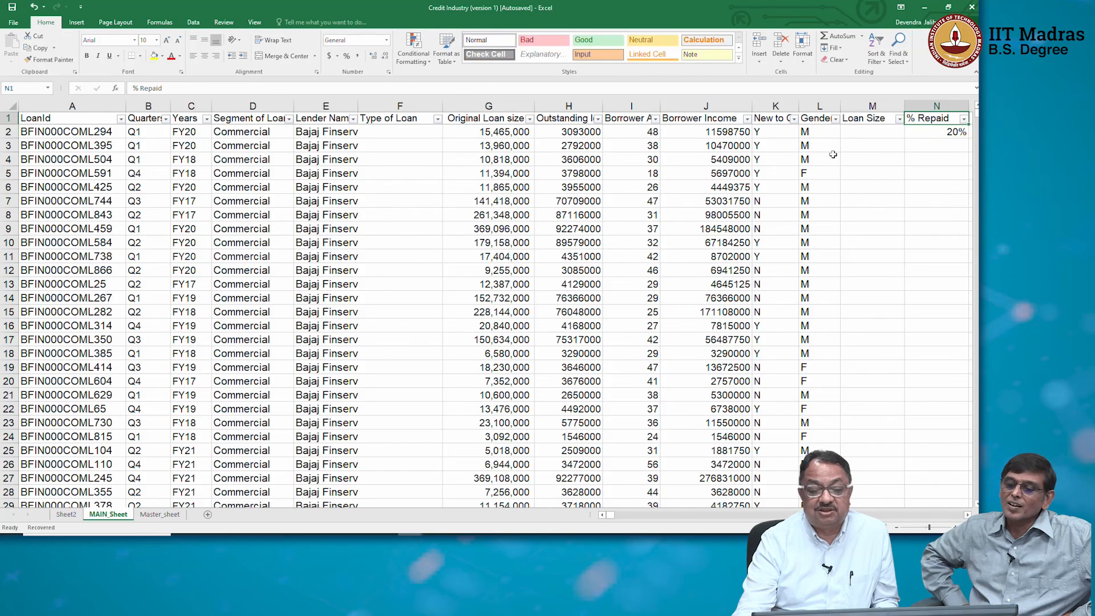
{"action": "double_click", "coordinate": [149, 88]}
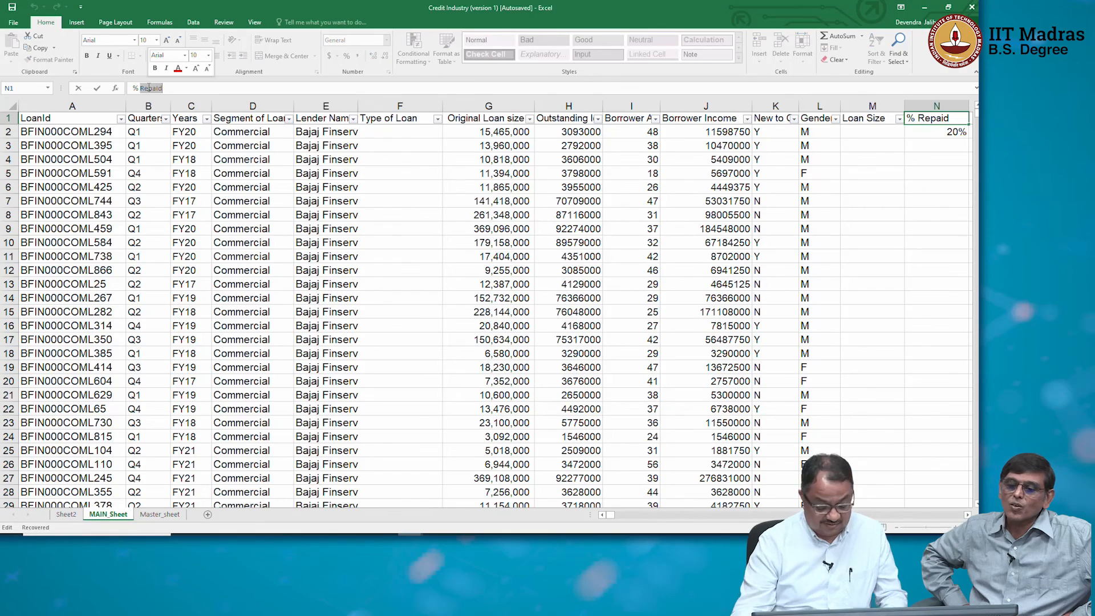
{"action": "type", "text": "Left"}
{"action": "key", "text": "Return"}
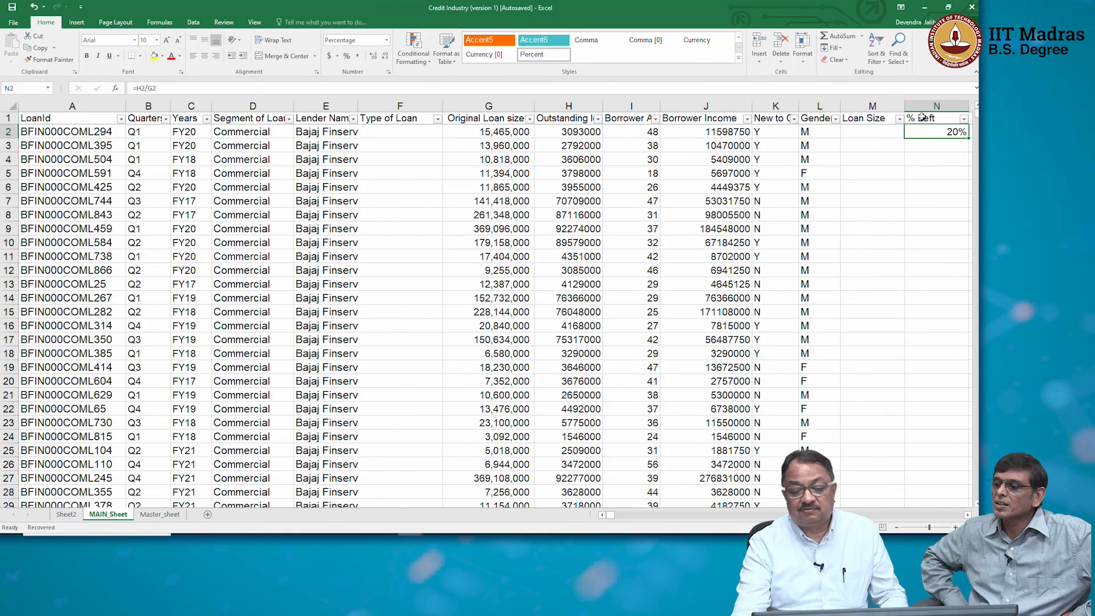
{"action": "double_click", "coordinate": [967, 139]}
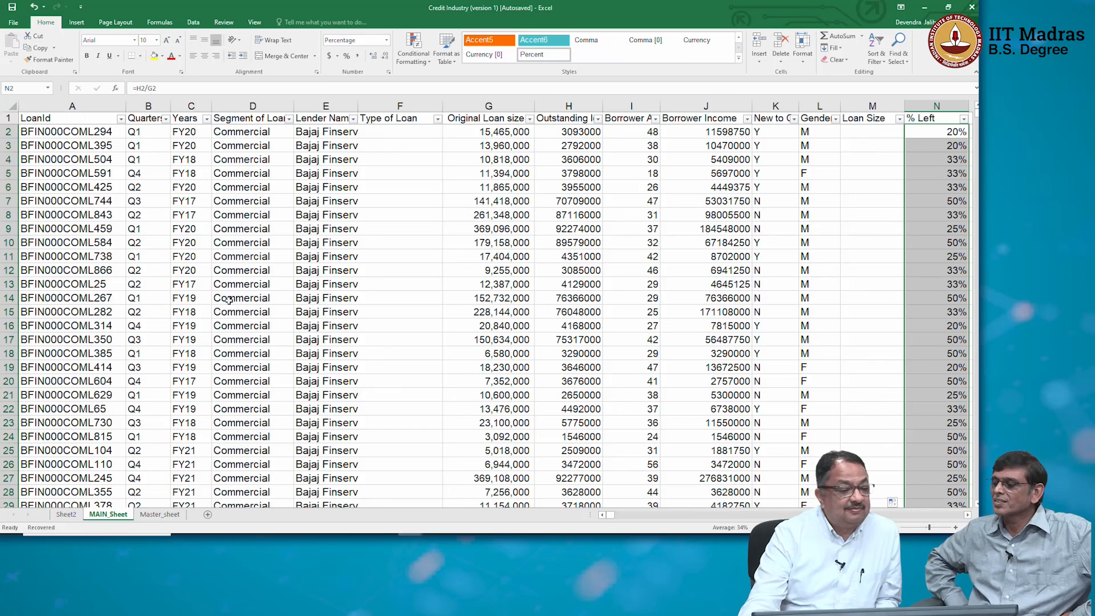
Filter the Years column to show only the FY17 loans.
{"action": "left_click", "coordinate": [206, 119]}
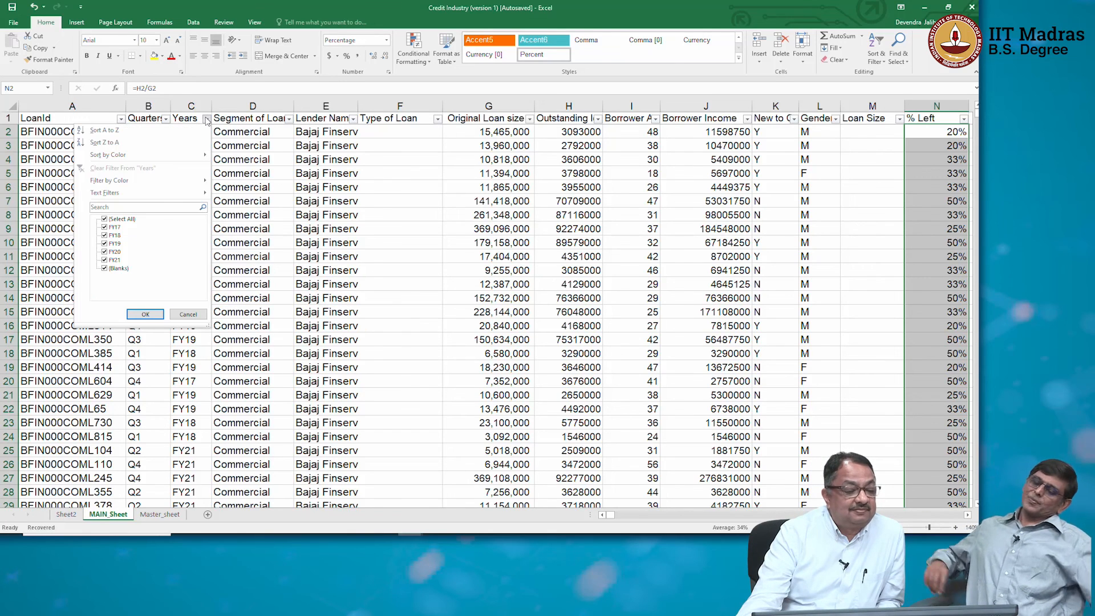
{"action": "left_click", "coordinate": [105, 219]}
{"action": "left_click", "coordinate": [105, 227]}
{"action": "left_click", "coordinate": [145, 315]}
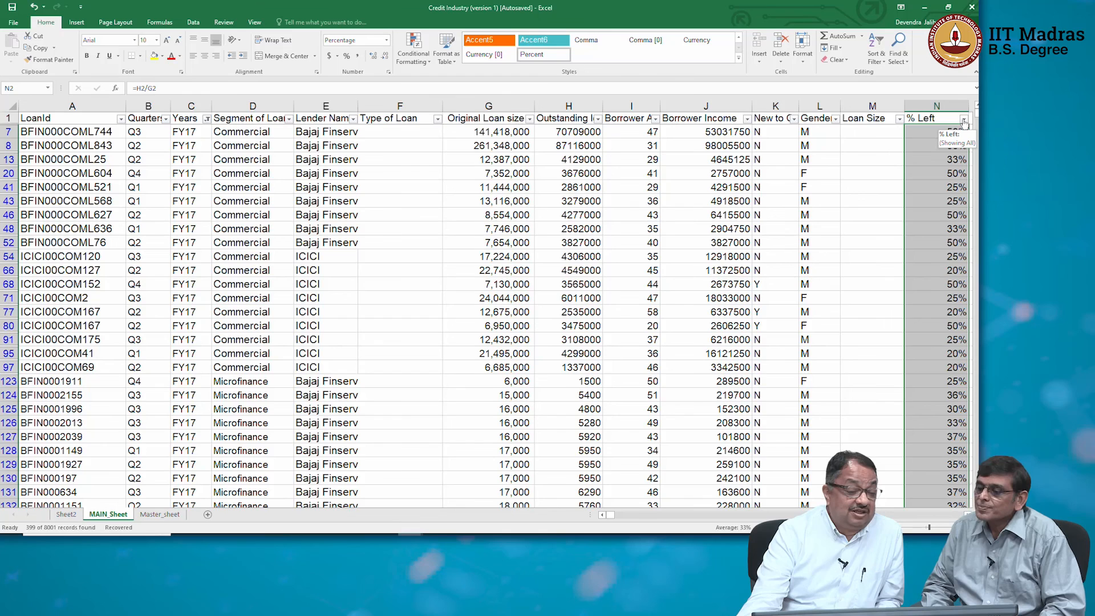
Examine the distinct percentages offered in the % Left column's filter, keeping all values selected.
{"action": "left_click", "coordinate": [963, 119]}
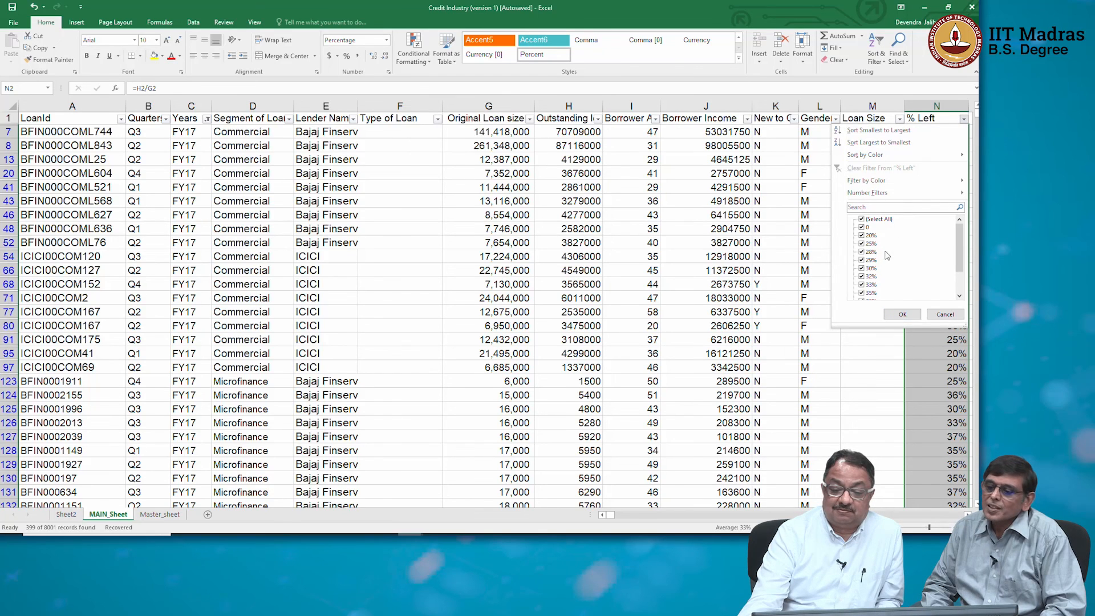
{"action": "left_click_drag", "start_coordinate": [957, 247], "coordinate": [957, 225]}
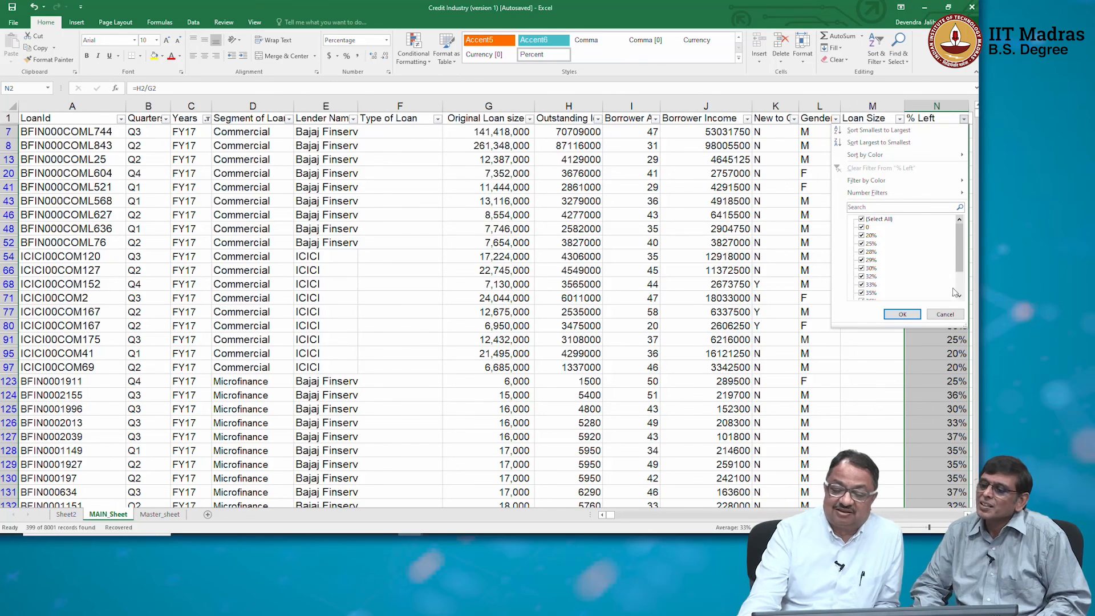
{"action": "left_click", "coordinate": [914, 314]}
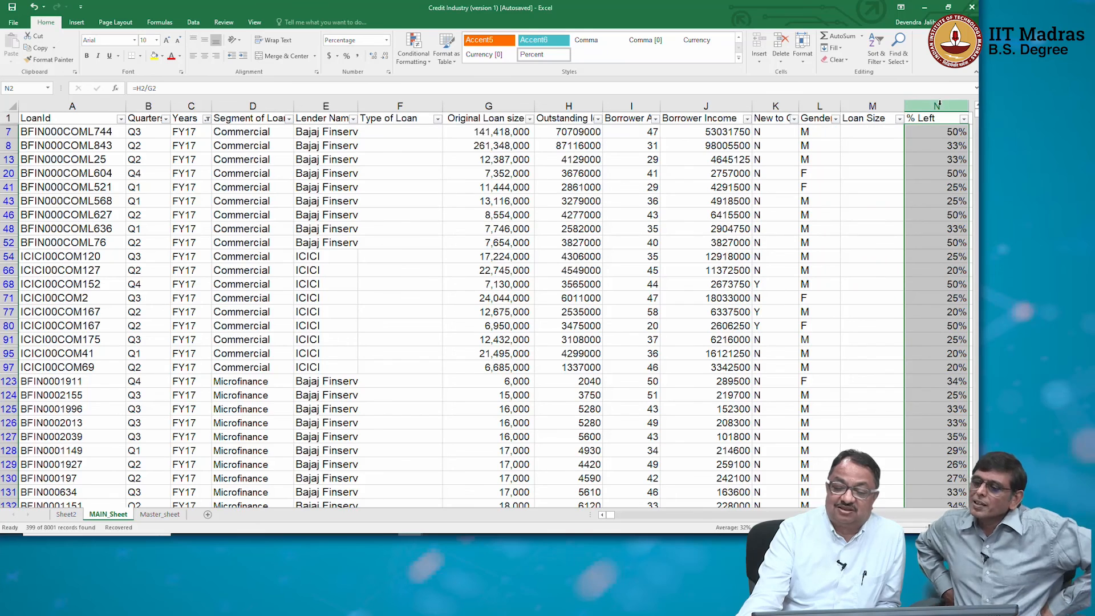
Clear the percentages in the filtered rows of column N and delete its header in N1.
{"action": "key", "text": "Delete"}
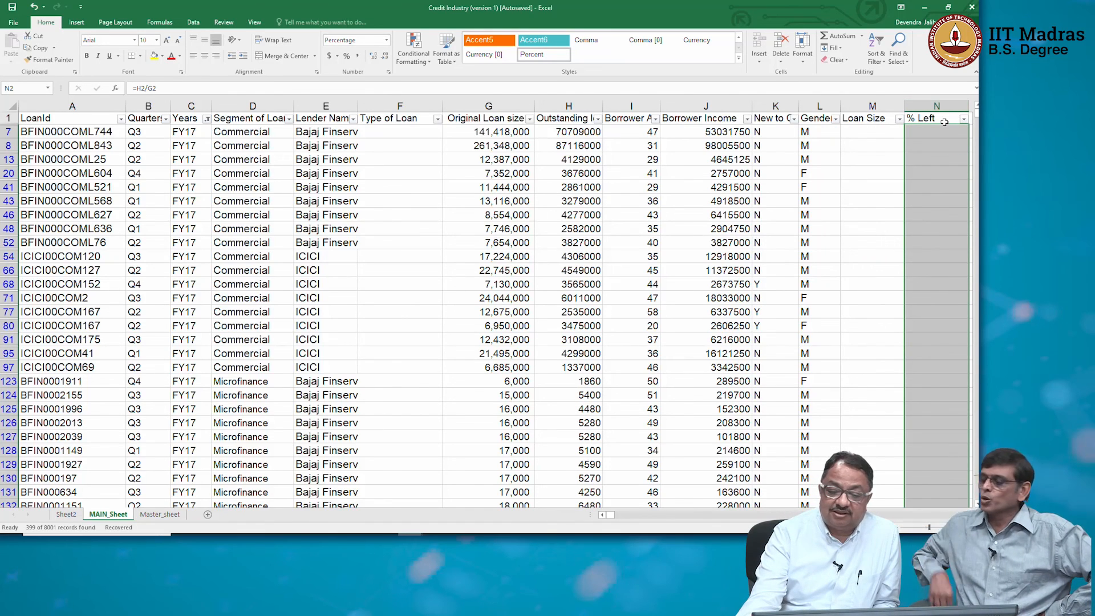
{"action": "left_click", "coordinate": [944, 121]}
{"action": "key", "text": "Delete"}
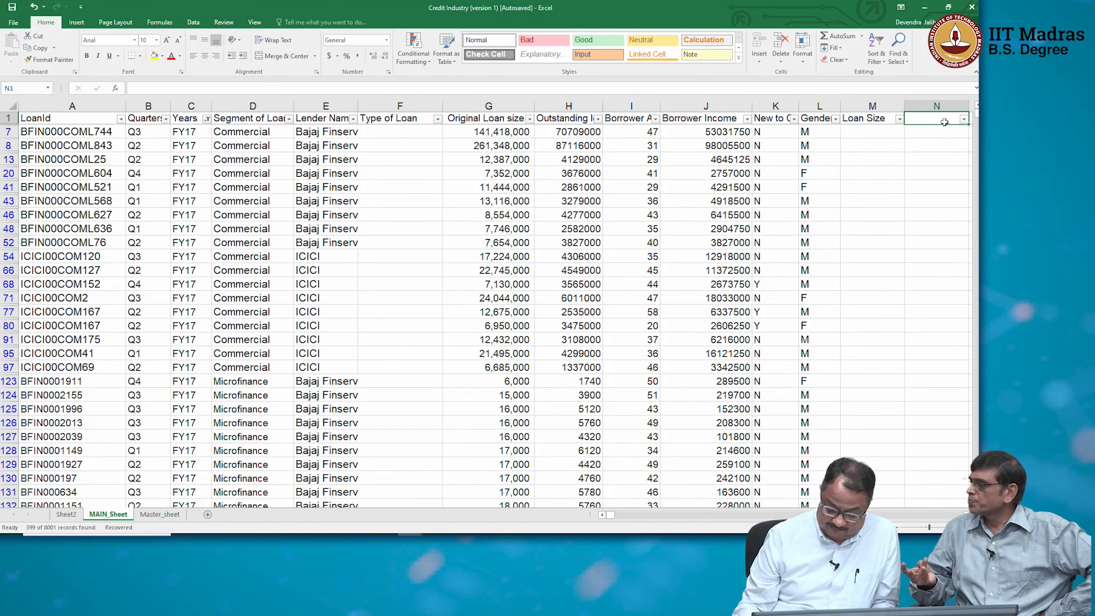